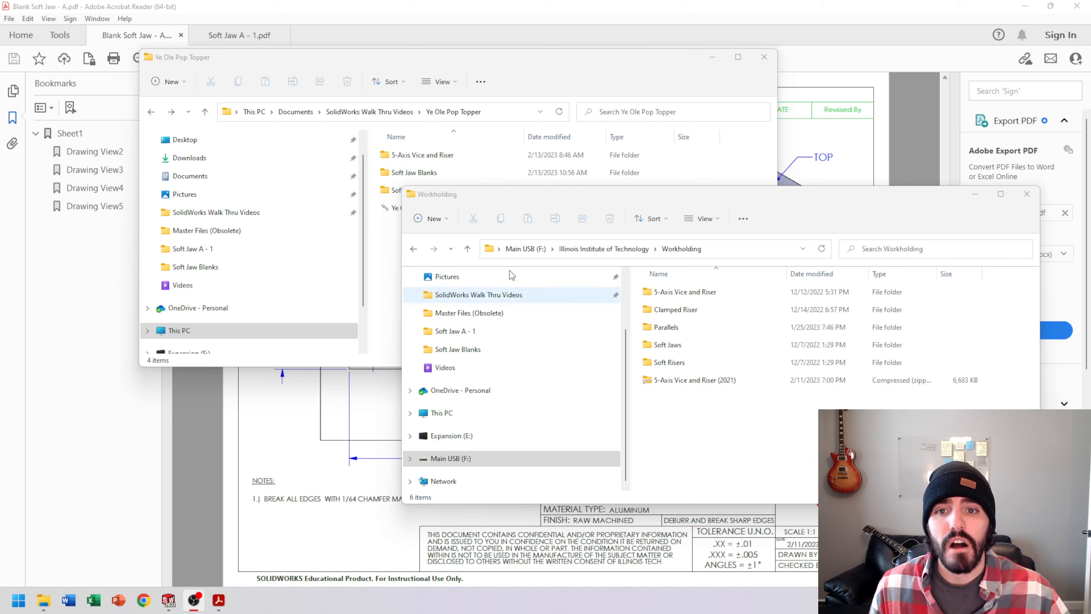
Step: Browse the Workholding folder on the USB drive through Soft Jaws and Soft Jaw A into the Soft Jaw A - 1 folder
{"action": "left_click", "coordinate": [521, 196]}
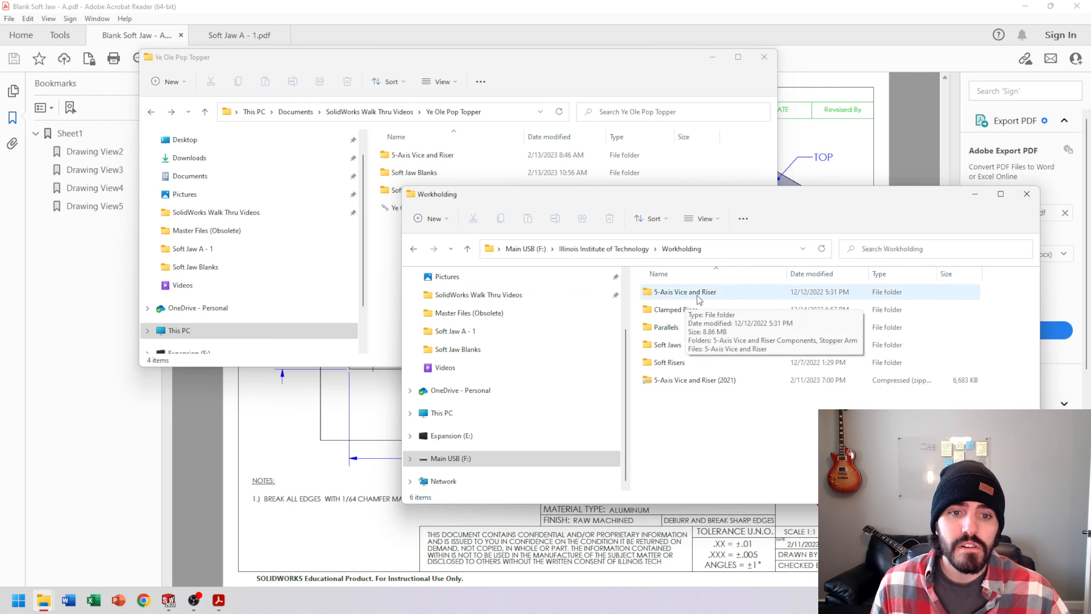
{"action": "left_click", "coordinate": [665, 315]}
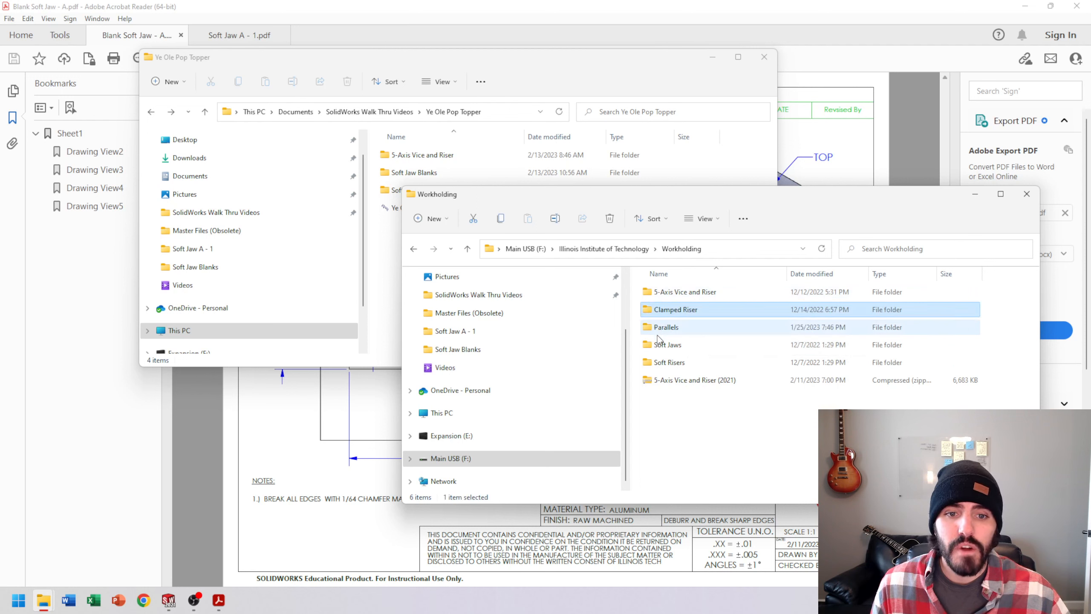
{"action": "left_click", "coordinate": [663, 327]}
{"action": "left_click", "coordinate": [677, 361]}
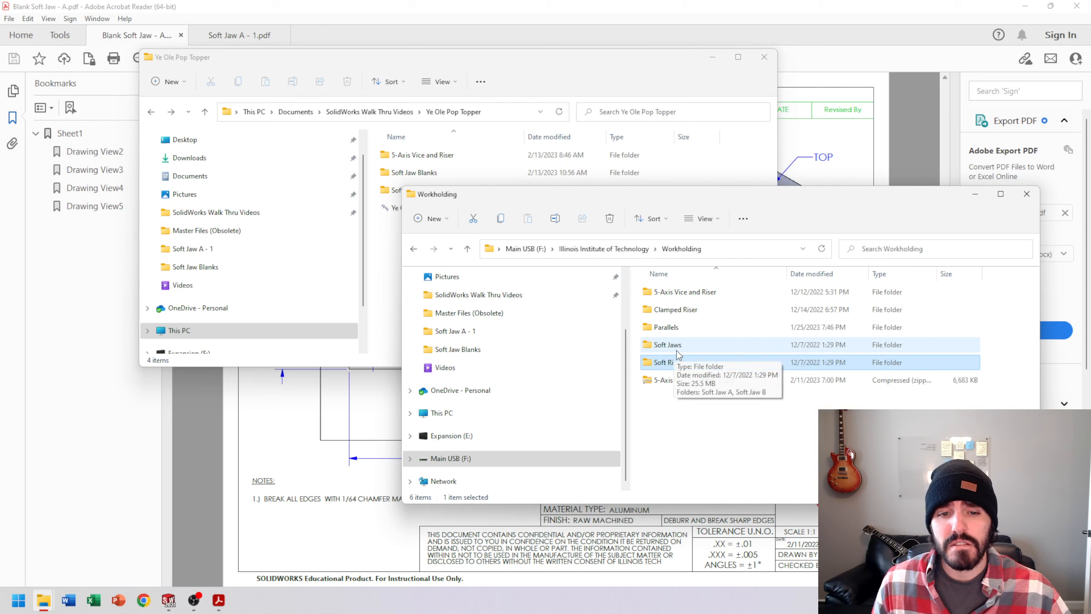
{"action": "double_click", "coordinate": [676, 349]}
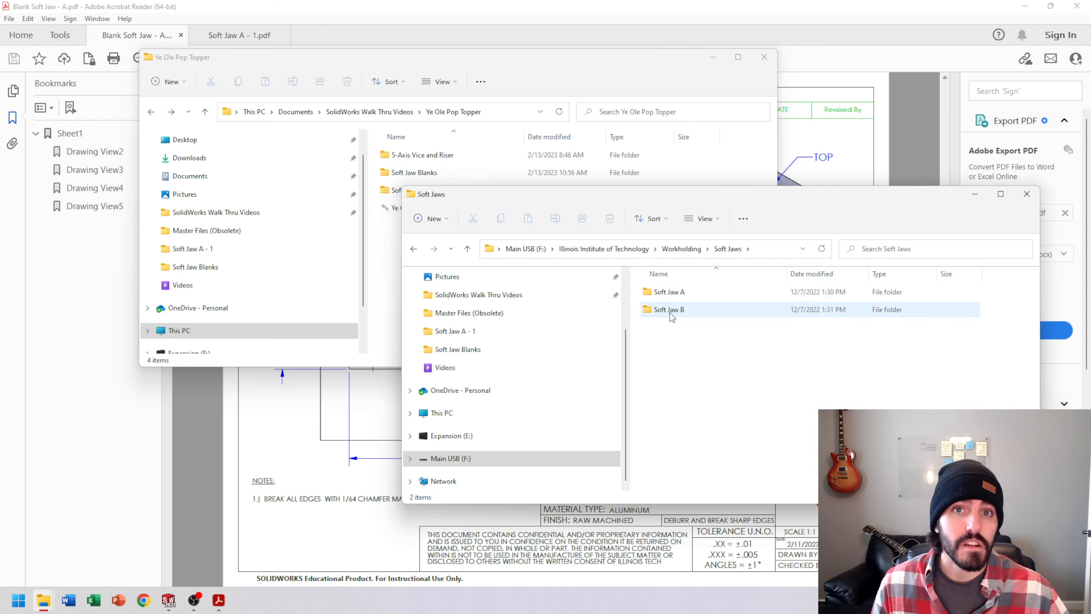
{"action": "left_click", "coordinate": [670, 297]}
{"action": "double_click", "coordinate": [669, 293]}
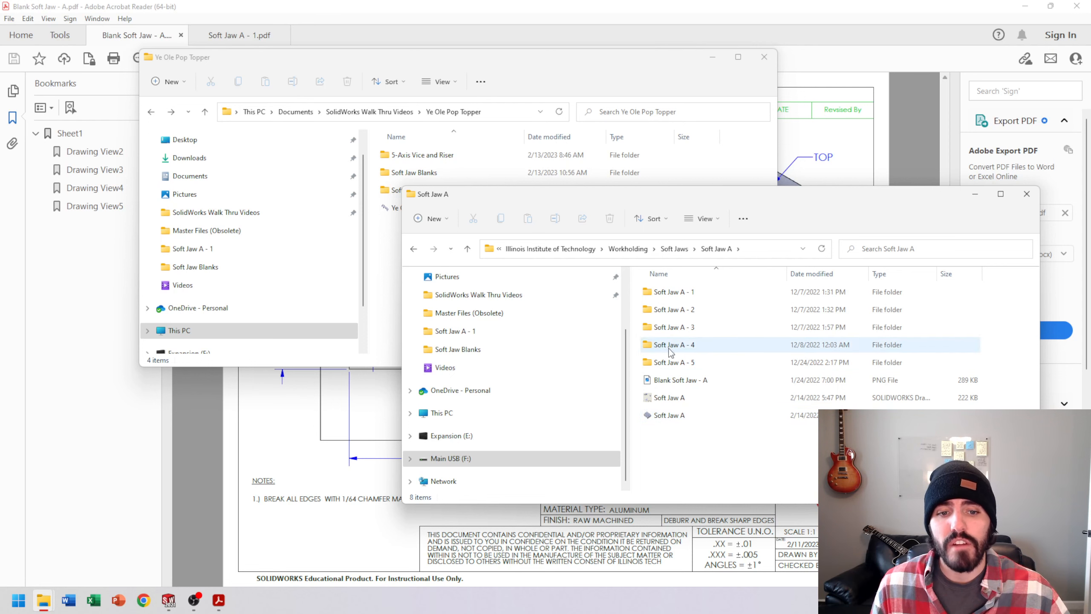
{"action": "double_click", "coordinate": [676, 299]}
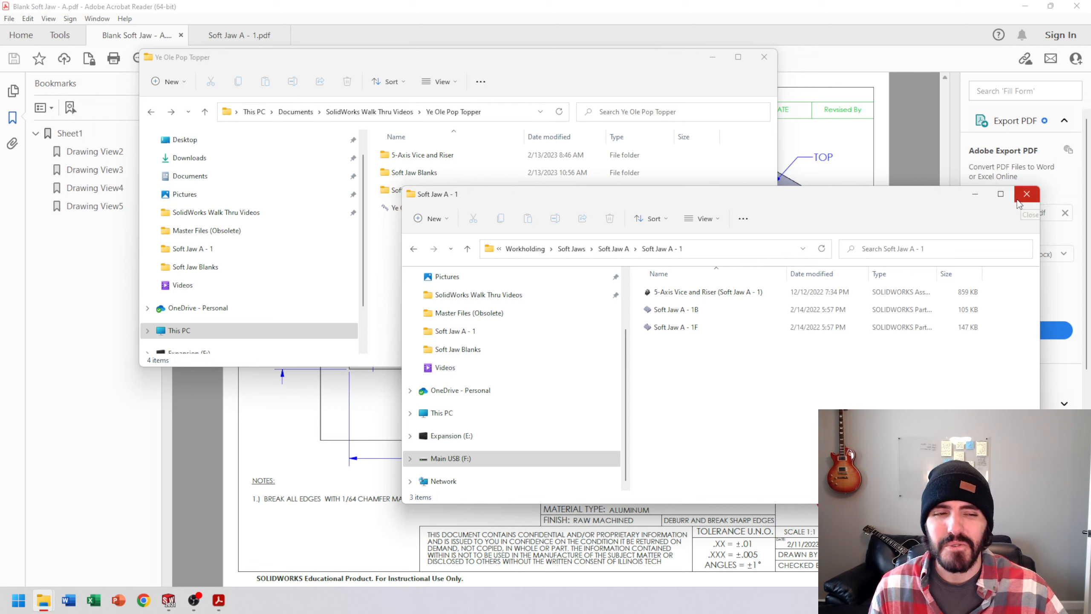
Step: Examine the contents of the Ye Ole Pop Topper project folder inside SolidWorks Walk Thru Videos
{"action": "left_click", "coordinate": [587, 63]}
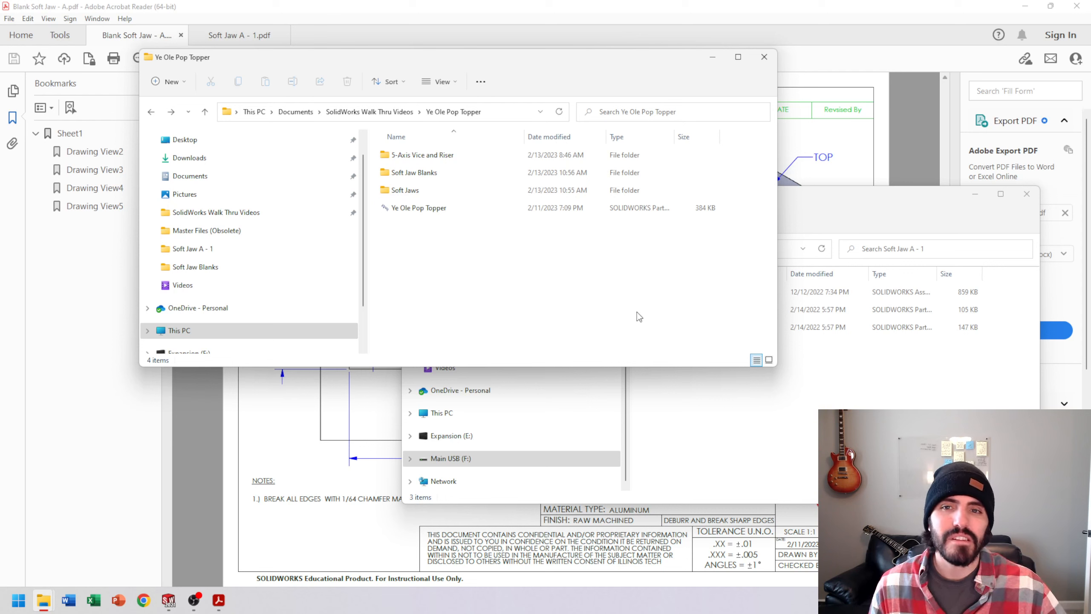
{"action": "left_click", "coordinate": [370, 112]}
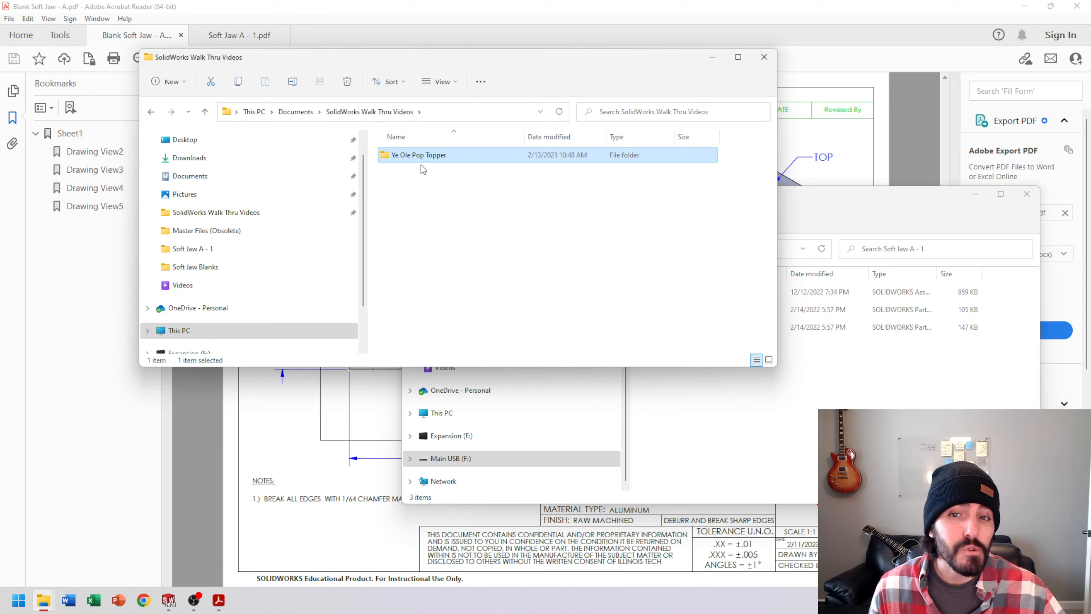
{"action": "double_click", "coordinate": [425, 155]}
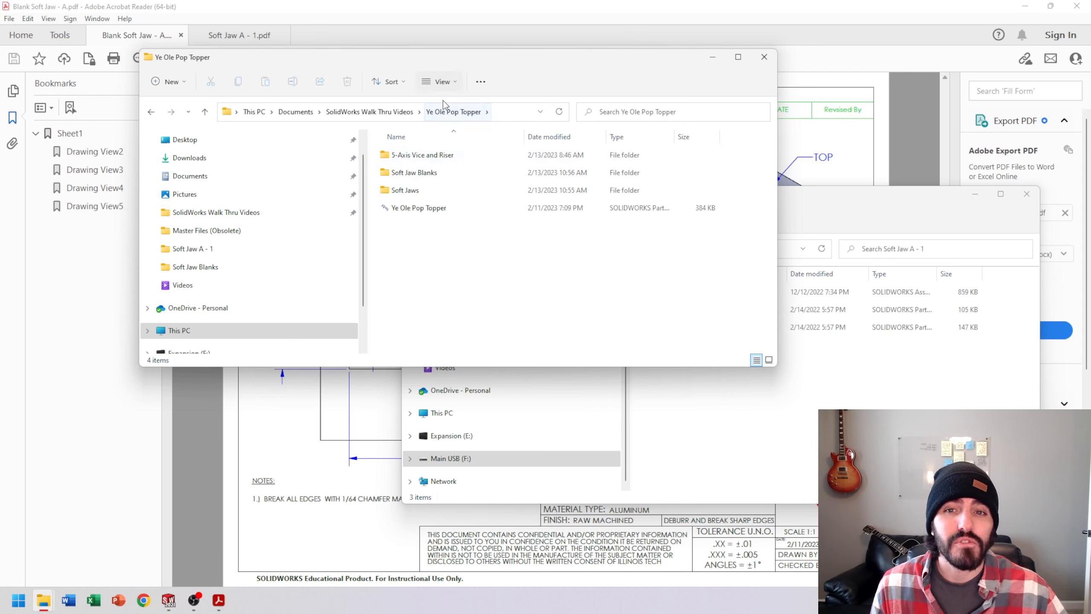
{"action": "left_click", "coordinate": [419, 177]}
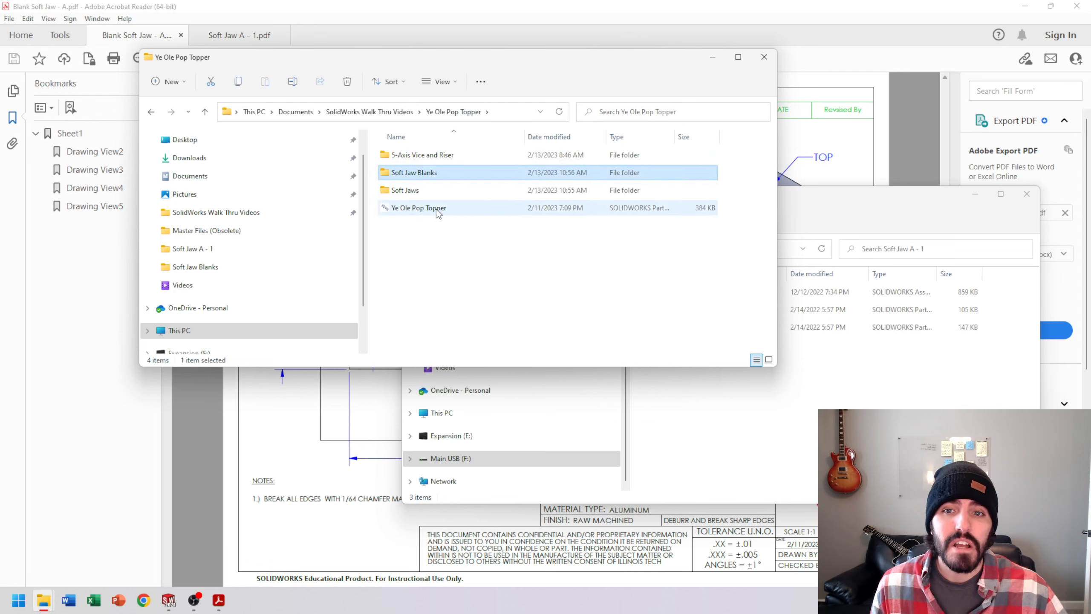
{"action": "left_click", "coordinate": [410, 196]}
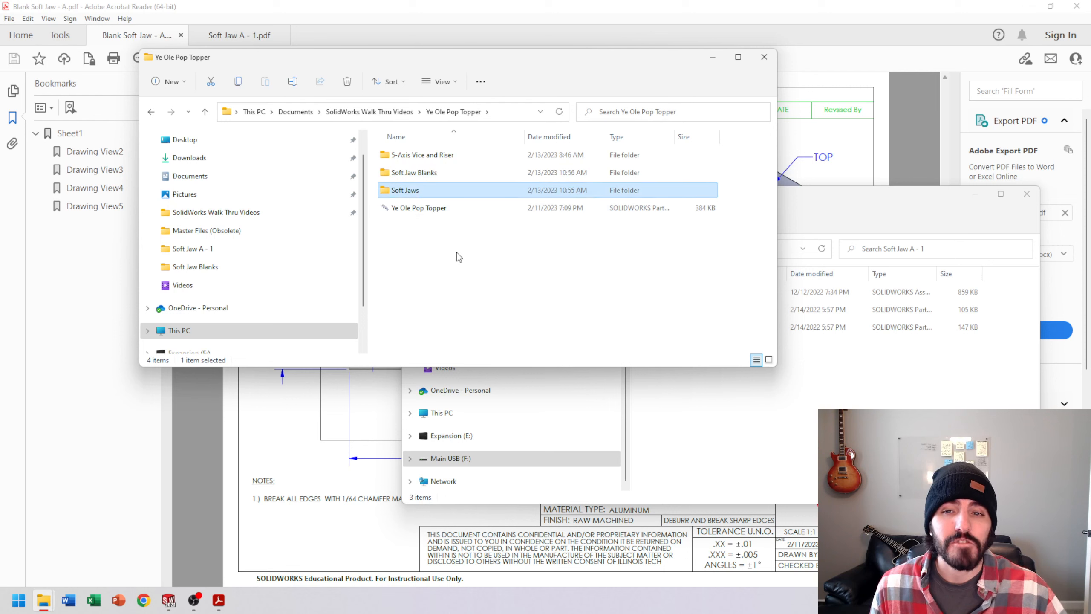
{"action": "left_click", "coordinate": [417, 158]}
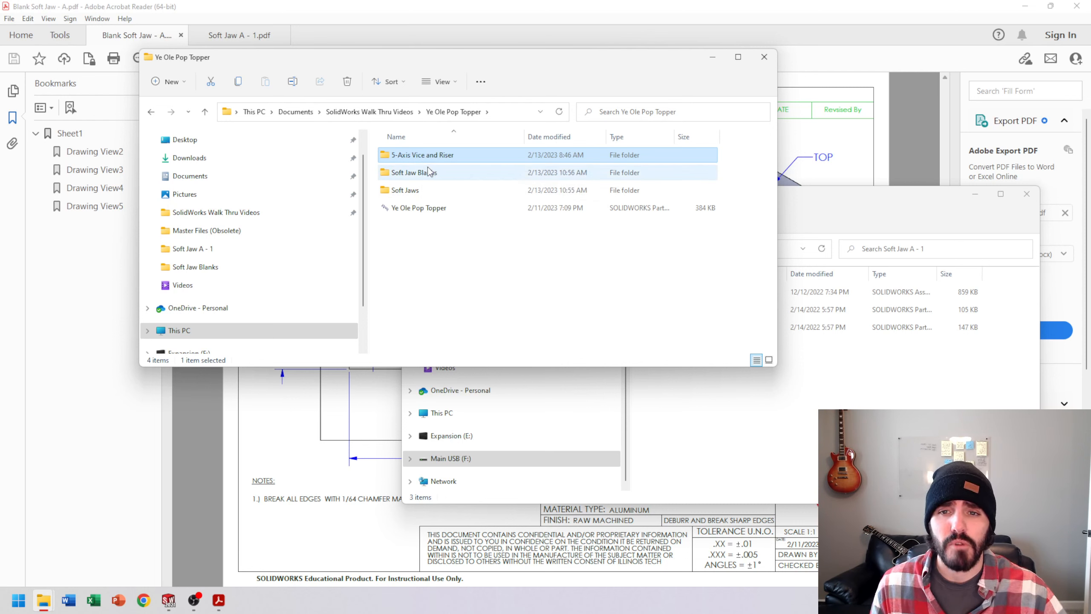
Step: Look inside the Soft Jaw Blanks and Soft Jaws subfolders, returning to the Ye Ole Pop Topper folder
{"action": "double_click", "coordinate": [415, 174]}
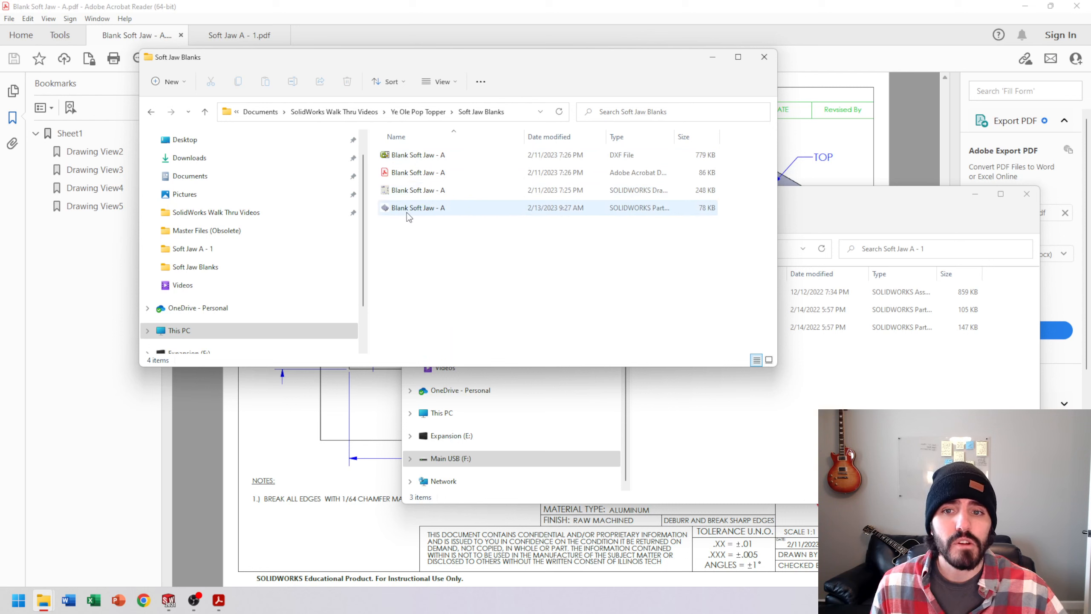
{"action": "left_click", "coordinate": [152, 116]}
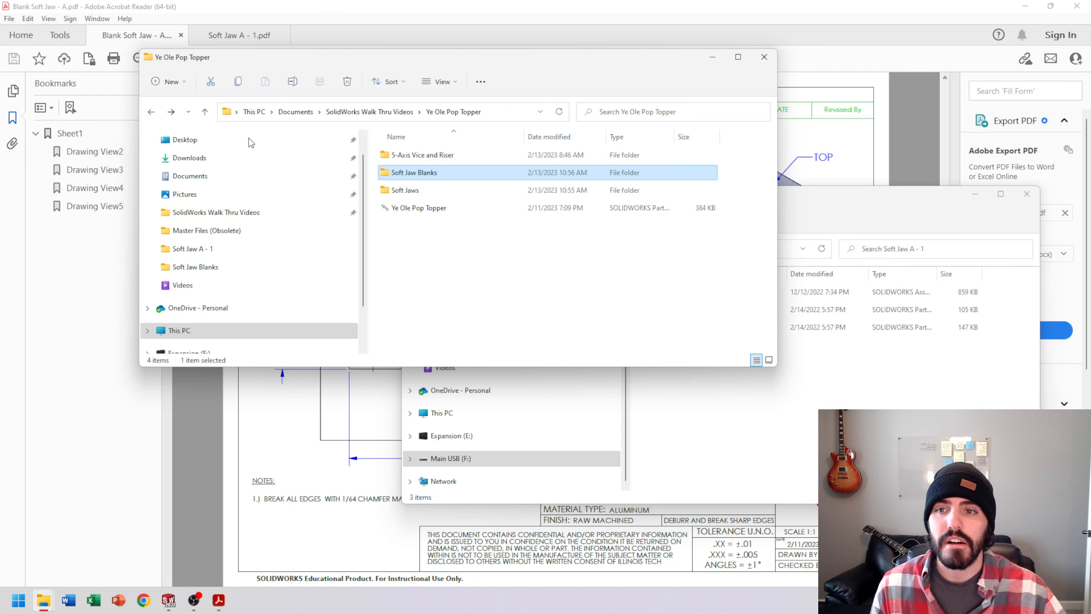
{"action": "double_click", "coordinate": [406, 190]}
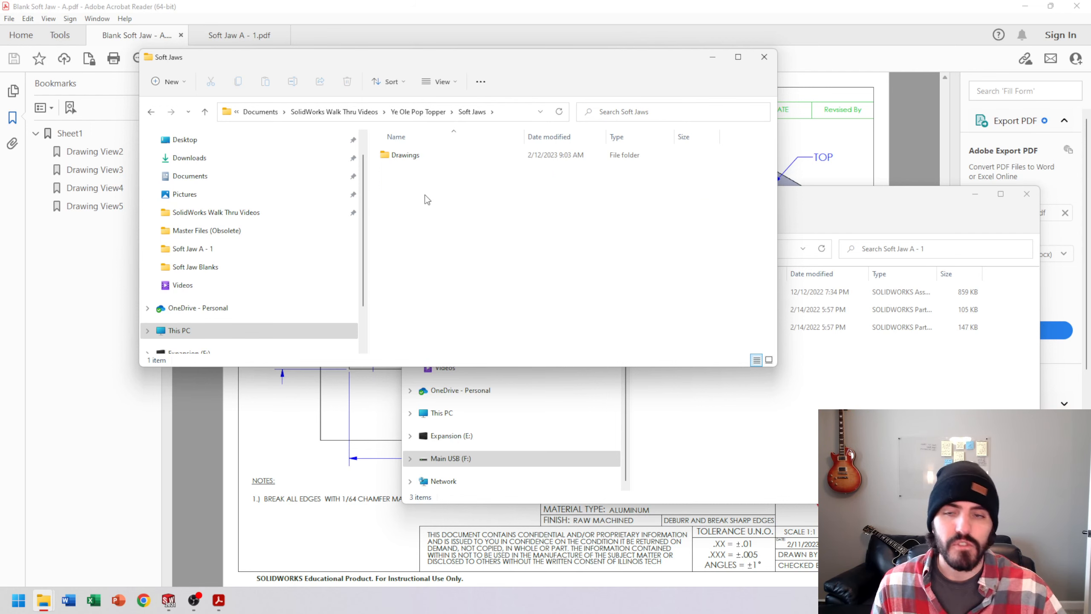
{"action": "left_click", "coordinate": [151, 112]}
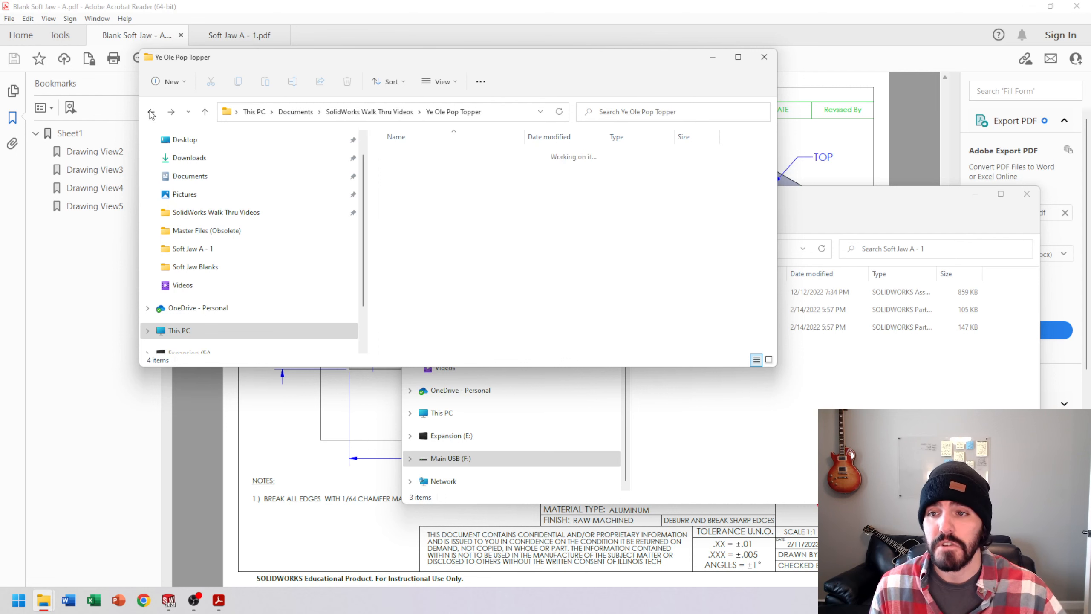
{"action": "left_click", "coordinate": [464, 261]}
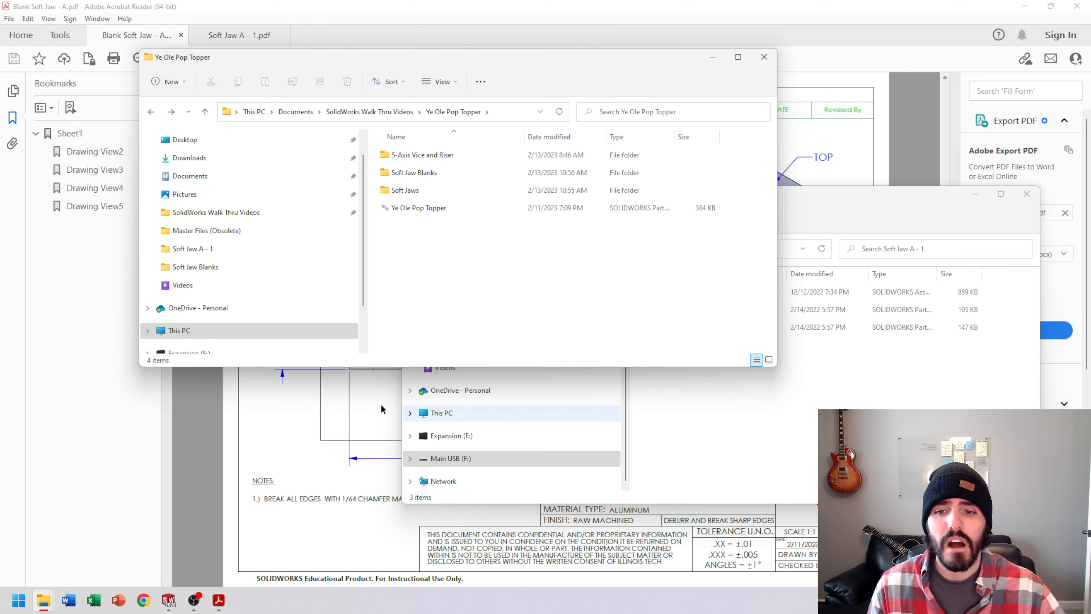
Step: Minimize the PDF drawing and both folder windows to switch to SOLIDWORKS
{"action": "left_click", "coordinate": [345, 398]}
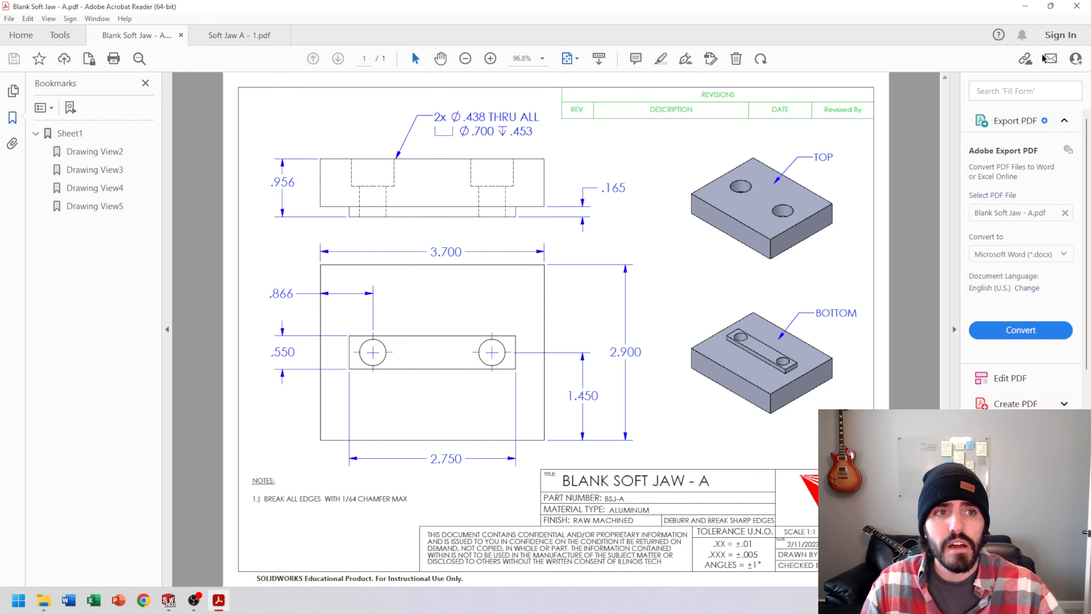
{"action": "left_click", "coordinate": [1016, 7]}
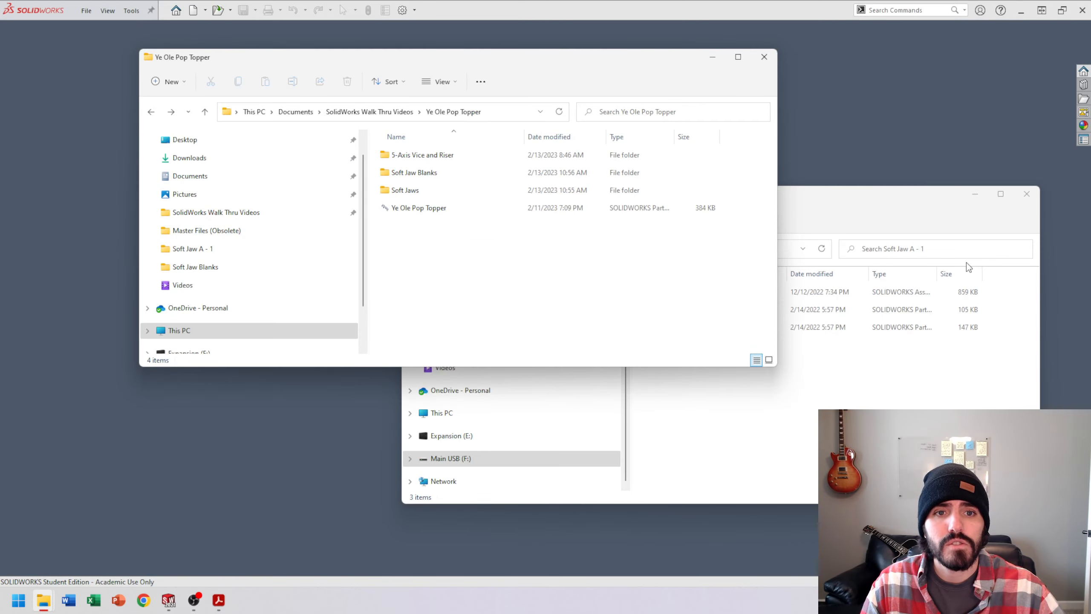
{"action": "left_click", "coordinate": [712, 57]}
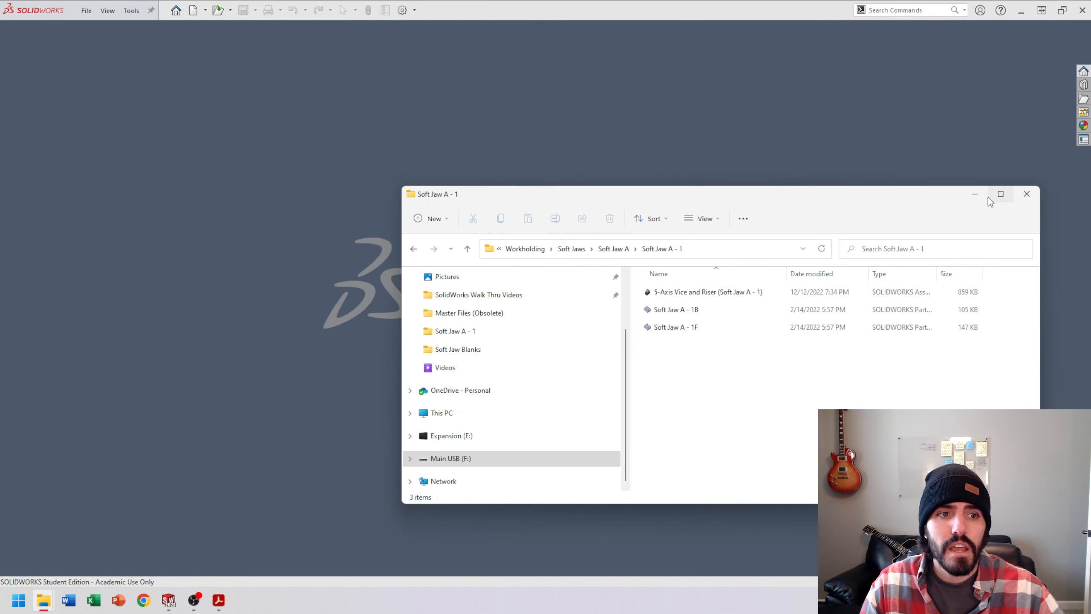
{"action": "left_click", "coordinate": [975, 194]}
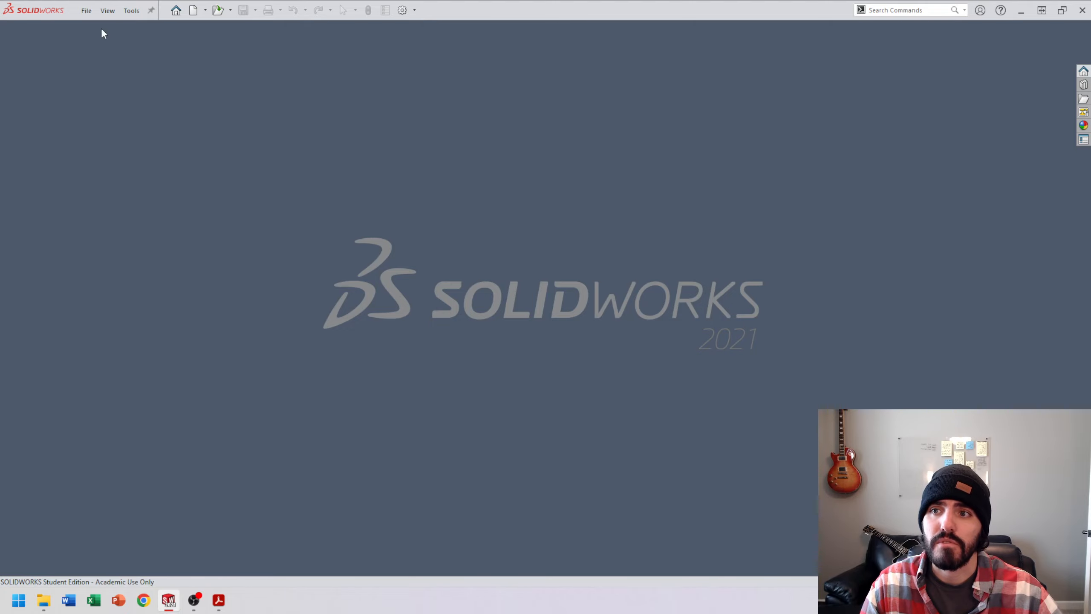
Step: Open the Blank Soft Jaw - A part and create a new part document
{"action": "left_click", "coordinate": [85, 13]}
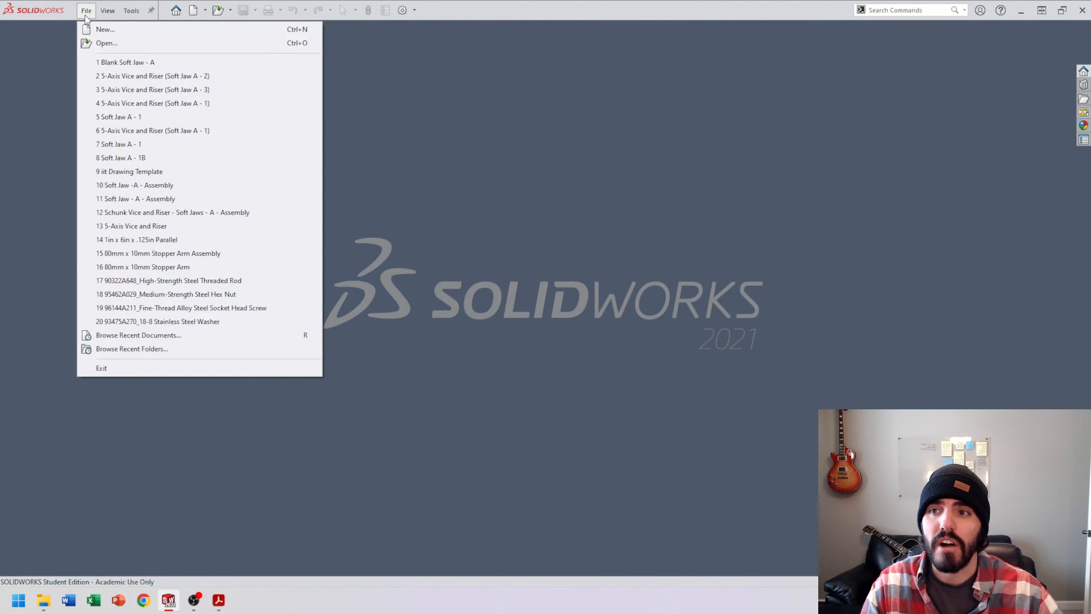
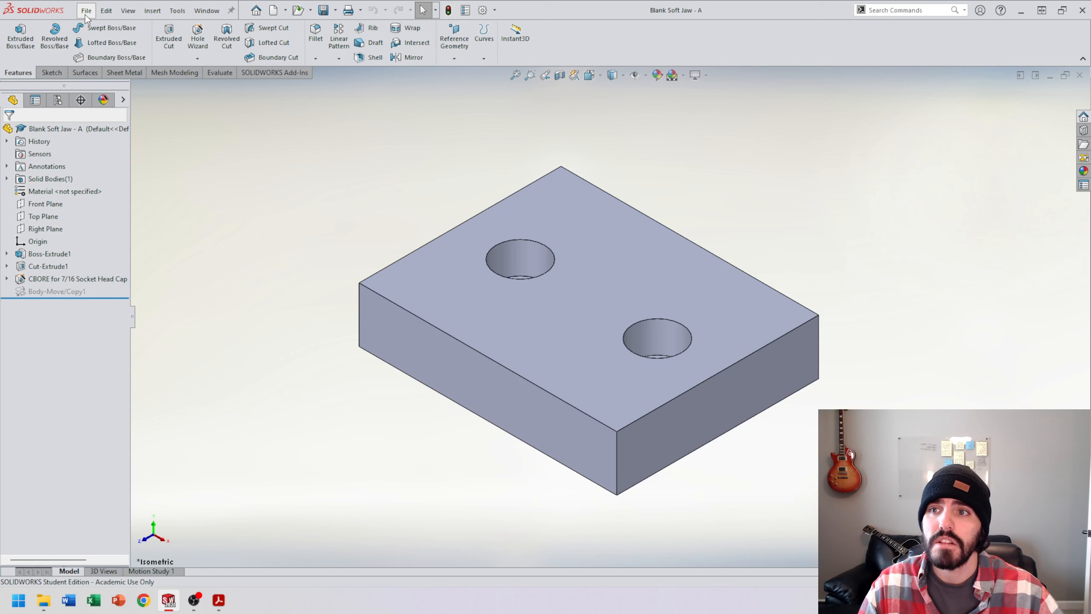
{"action": "left_click", "coordinate": [85, 15]}
{"action": "left_click", "coordinate": [93, 29]}
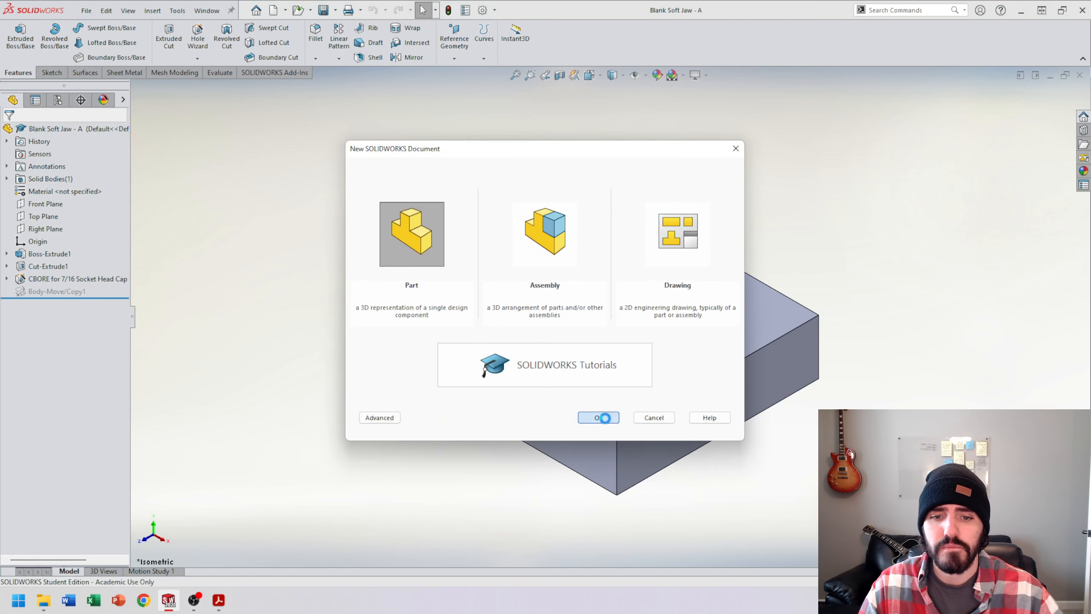
{"action": "left_click", "coordinate": [598, 417]}
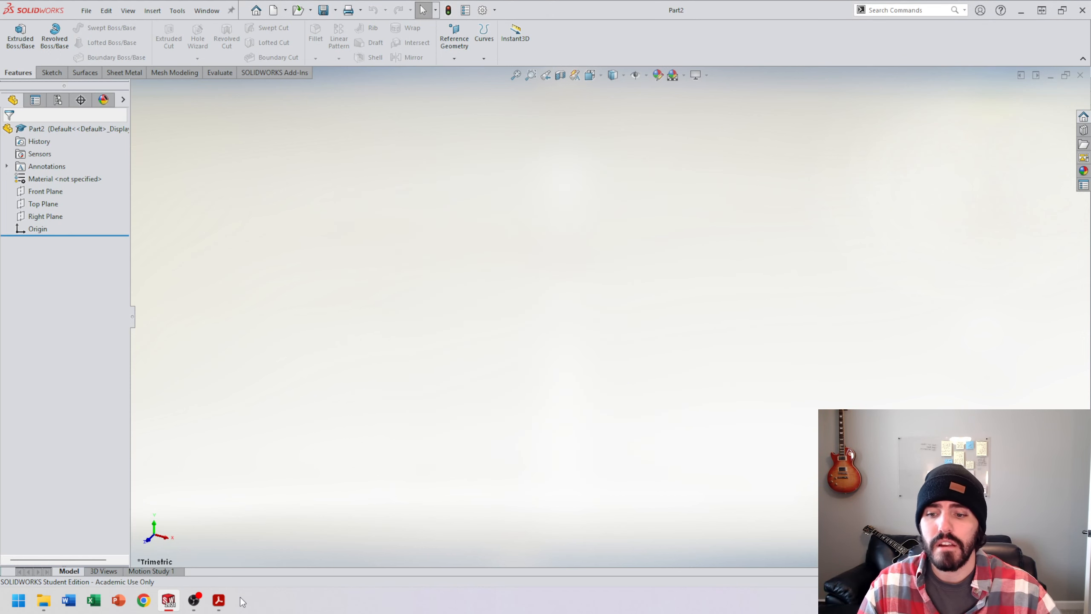
Step: Review the Blank Soft Jaw - A drawing in Acrobat Reader and return to the new part in SOLIDWORKS
{"action": "mouse_move", "coordinate": [218, 600]}
{"action": "left_click", "coordinate": [218, 545]}
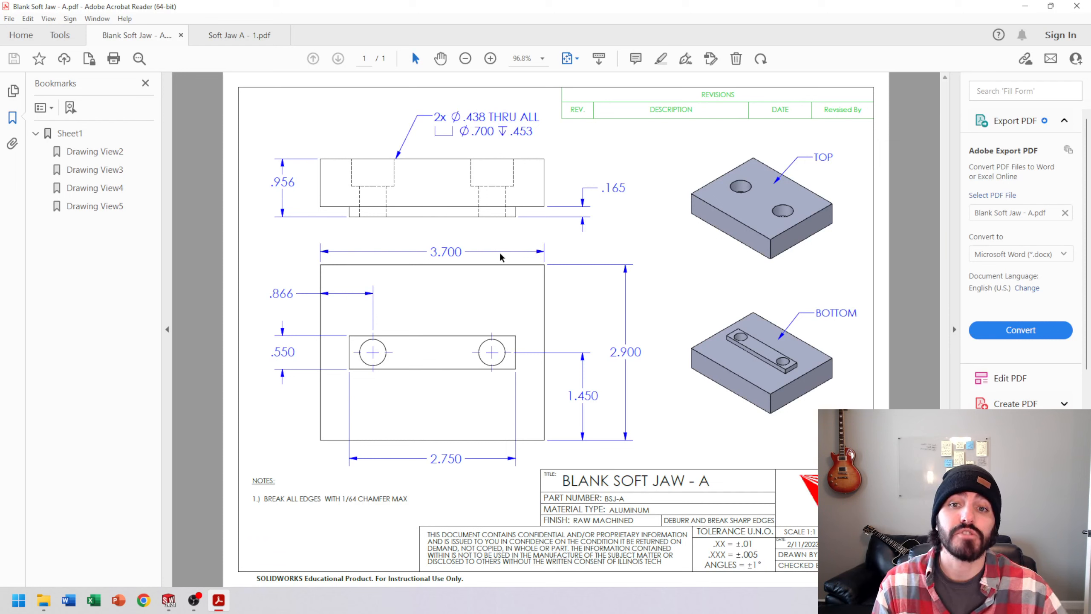
{"action": "left_click", "coordinate": [1027, 8]}
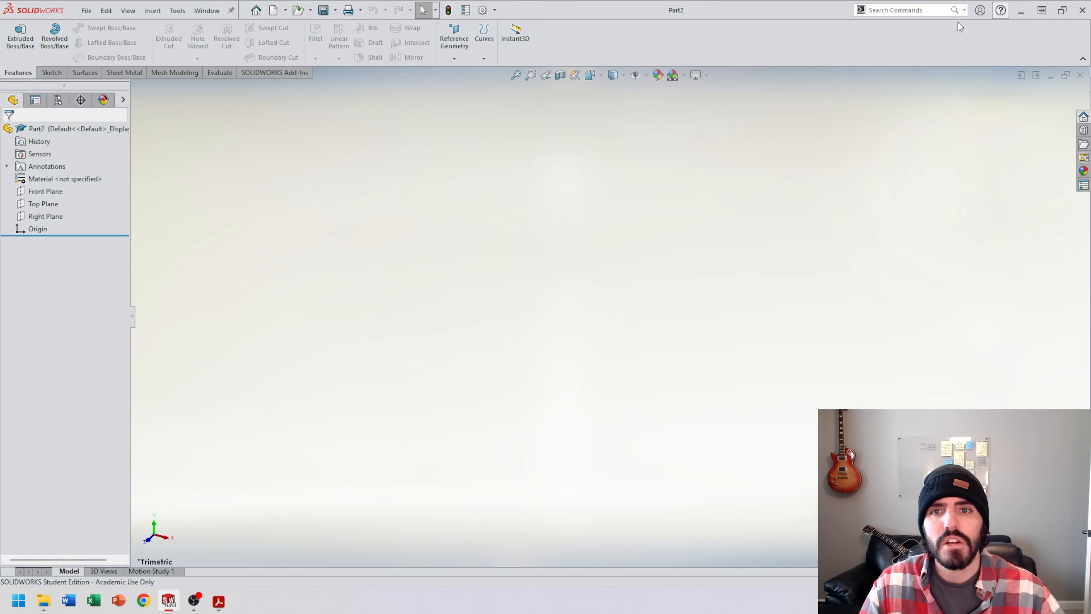
Step: Insert the Blank Soft Jaw - A part at the origin, changing the derived part's units to those of the base part
{"action": "left_click", "coordinate": [155, 16]}
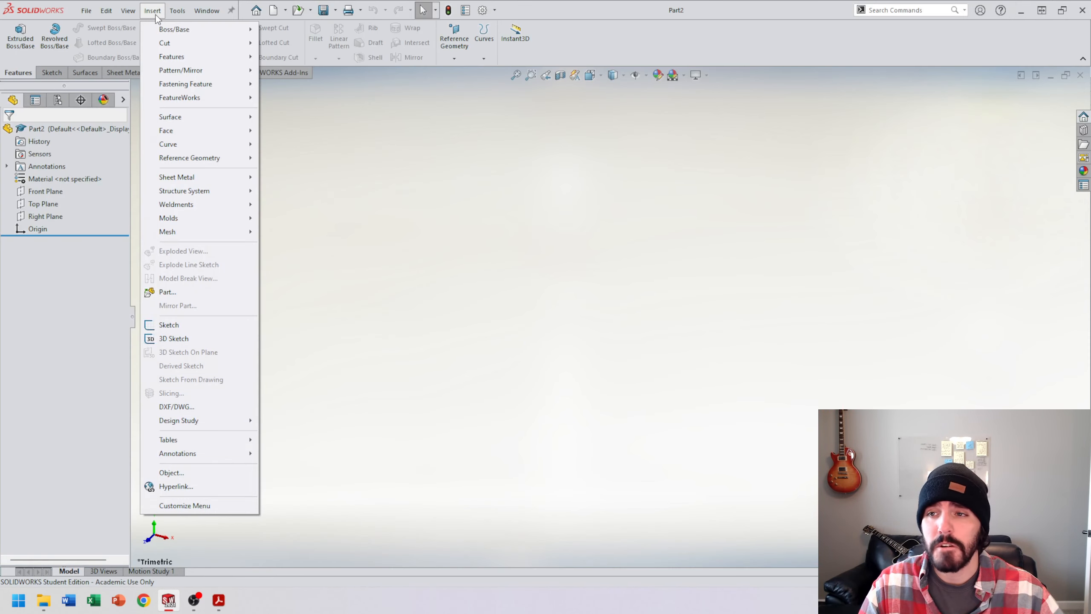
{"action": "left_click", "coordinate": [168, 292]}
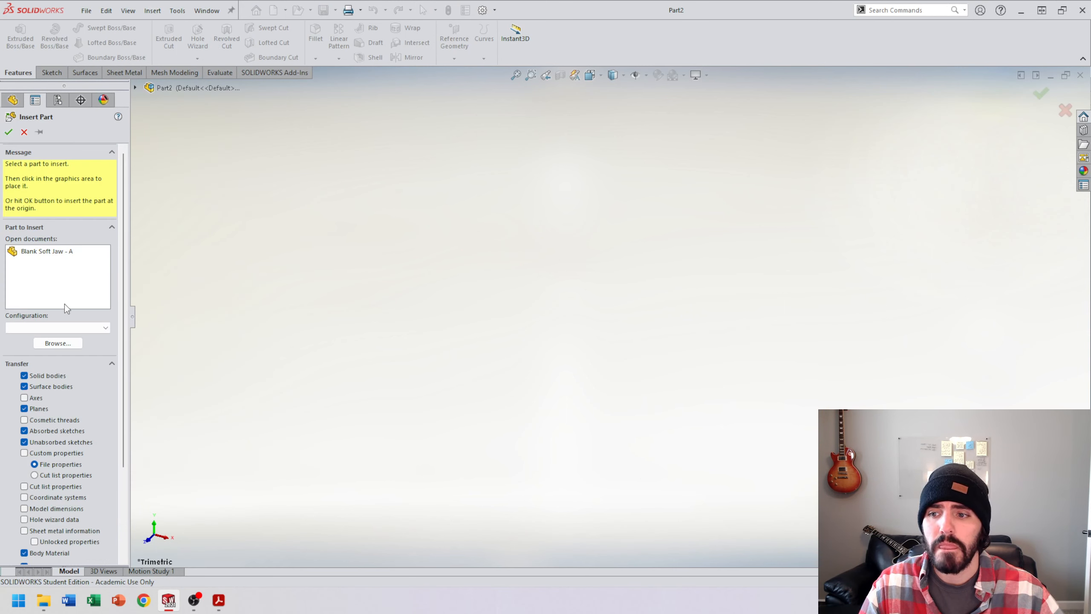
{"action": "left_click", "coordinate": [47, 254]}
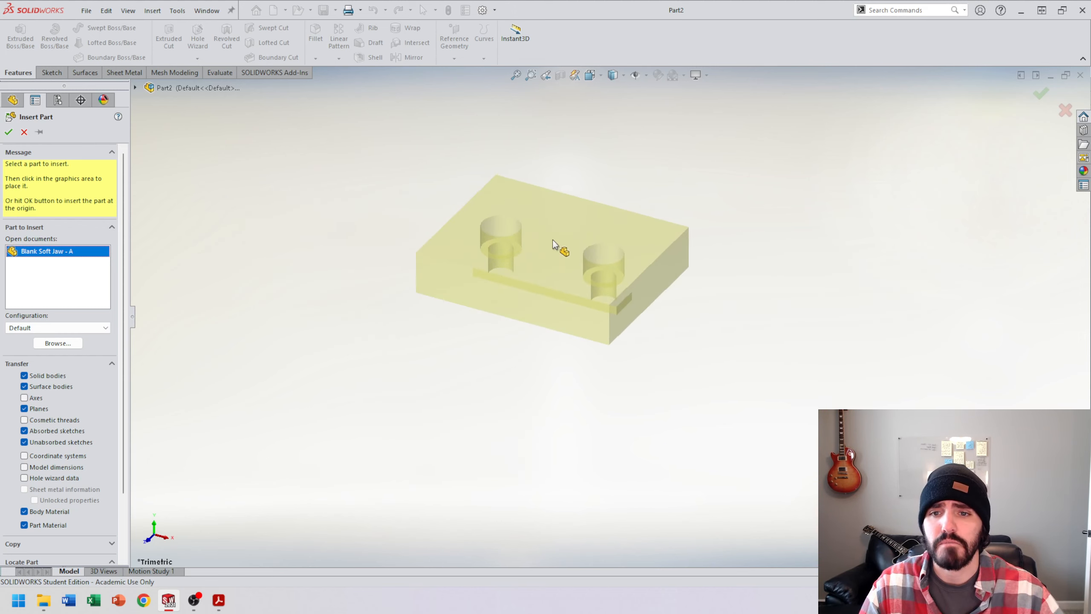
{"action": "left_click", "coordinate": [8, 132]}
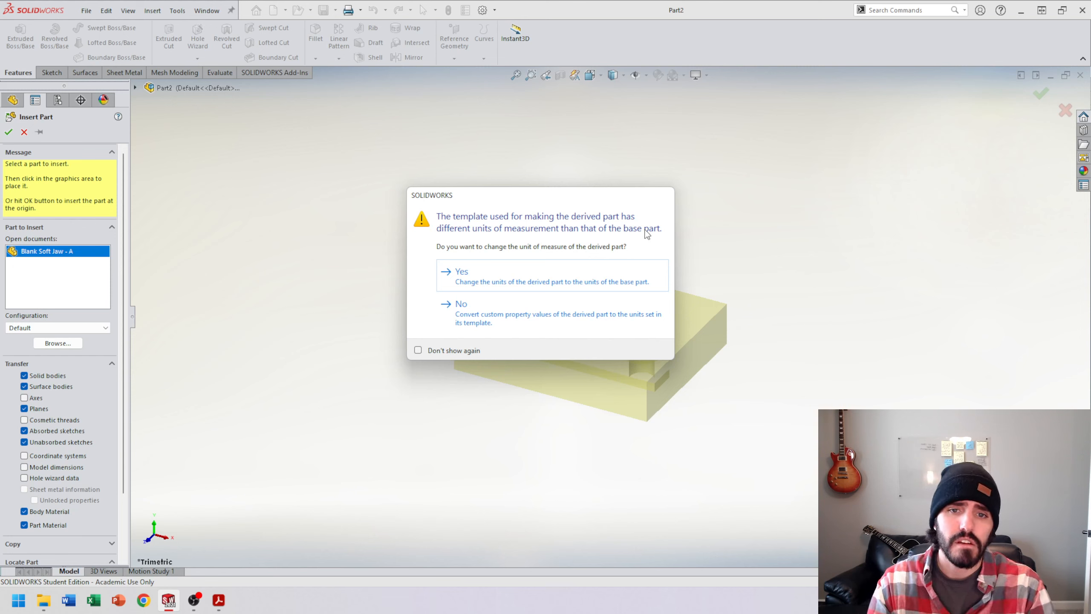
{"action": "left_click", "coordinate": [485, 283]}
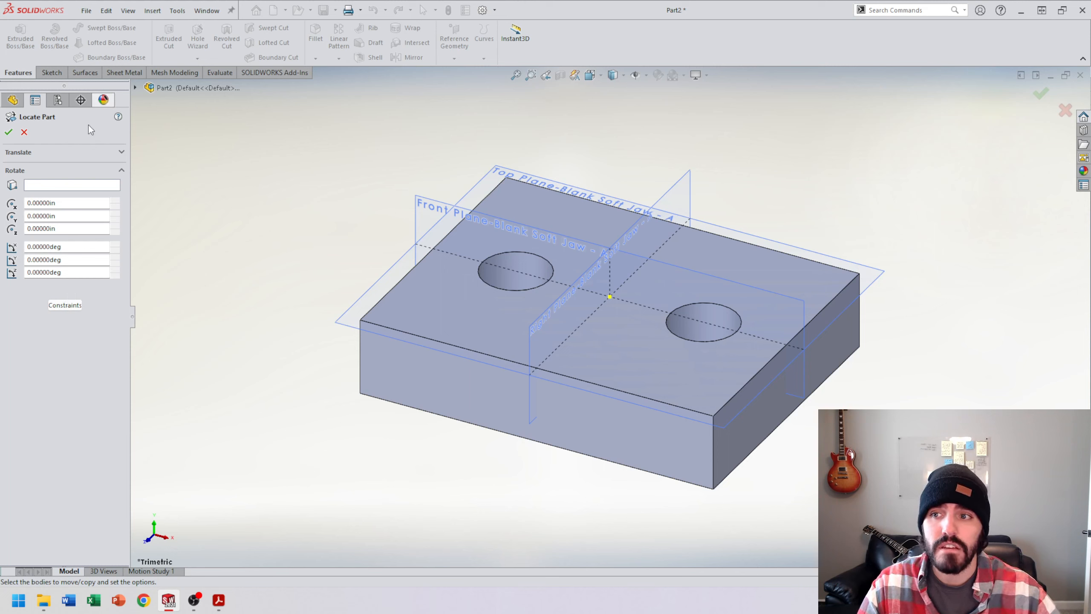
{"action": "left_click", "coordinate": [8, 134]}
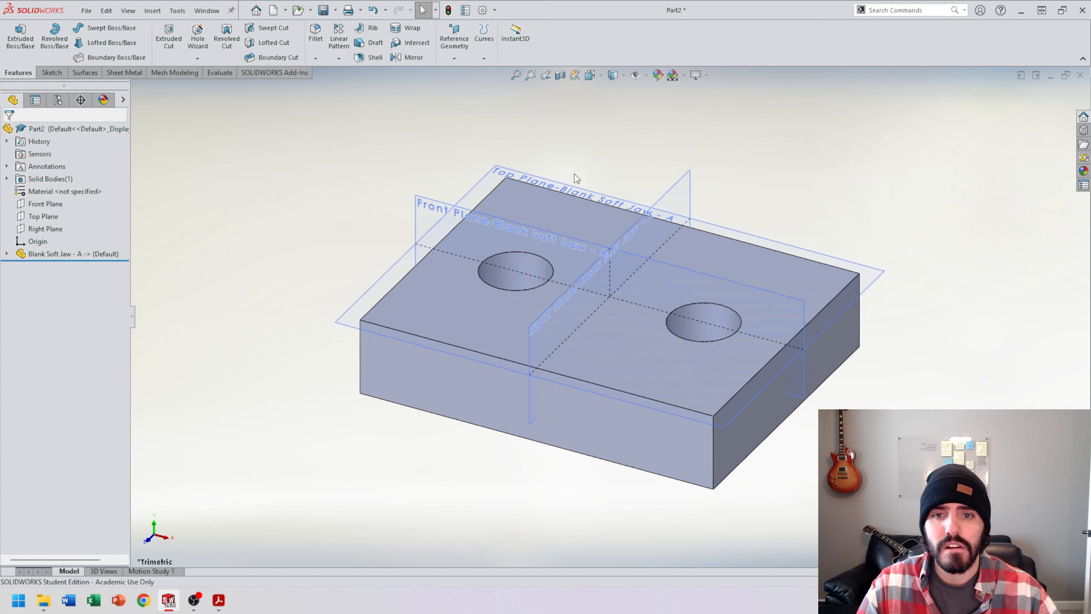
Step: Hide the Top Plane and Right Plane that came in with the inserted Blank Soft Jaw - A
{"action": "left_click", "coordinate": [541, 212]}
{"action": "left_click", "coordinate": [567, 151]}
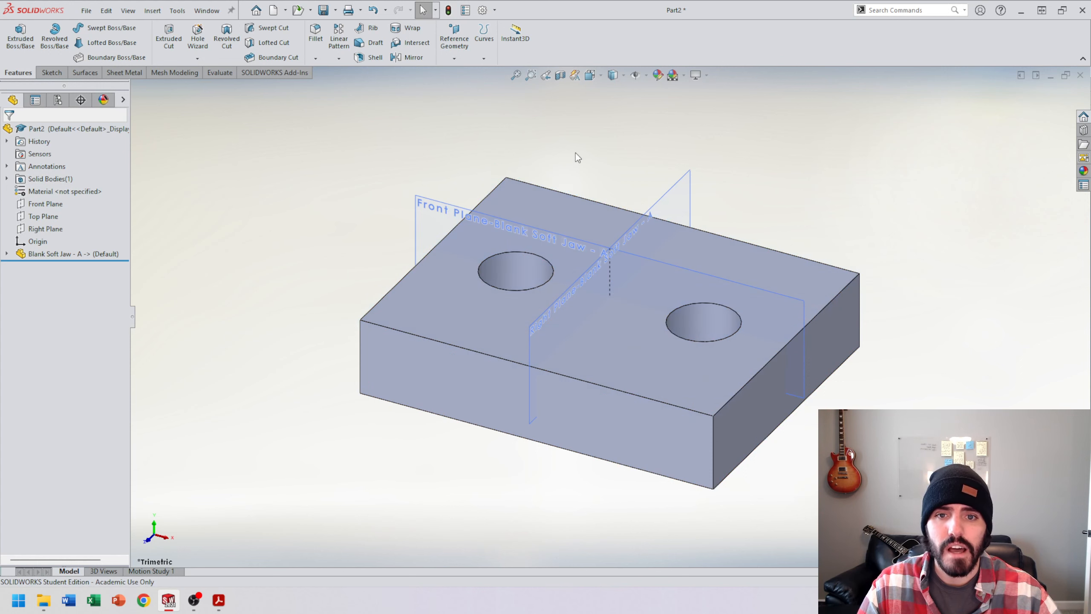
{"action": "left_click", "coordinate": [674, 187]}
{"action": "left_click", "coordinate": [742, 149]}
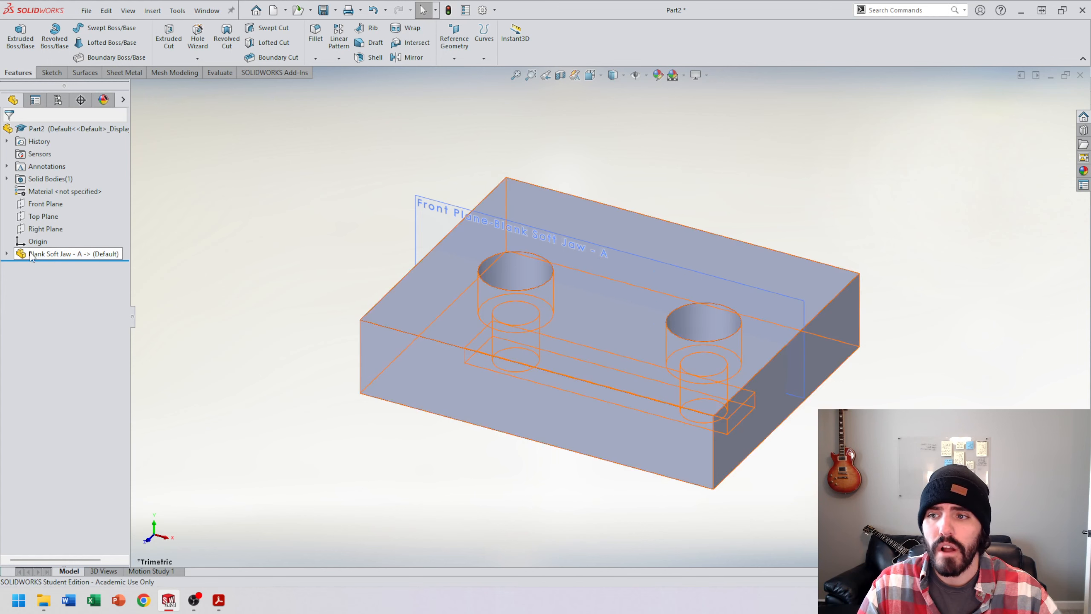
Step: Hide the Front, Top and Right planes that belong to the inserted Blank Soft Jaw - A
{"action": "left_click", "coordinate": [6, 253]}
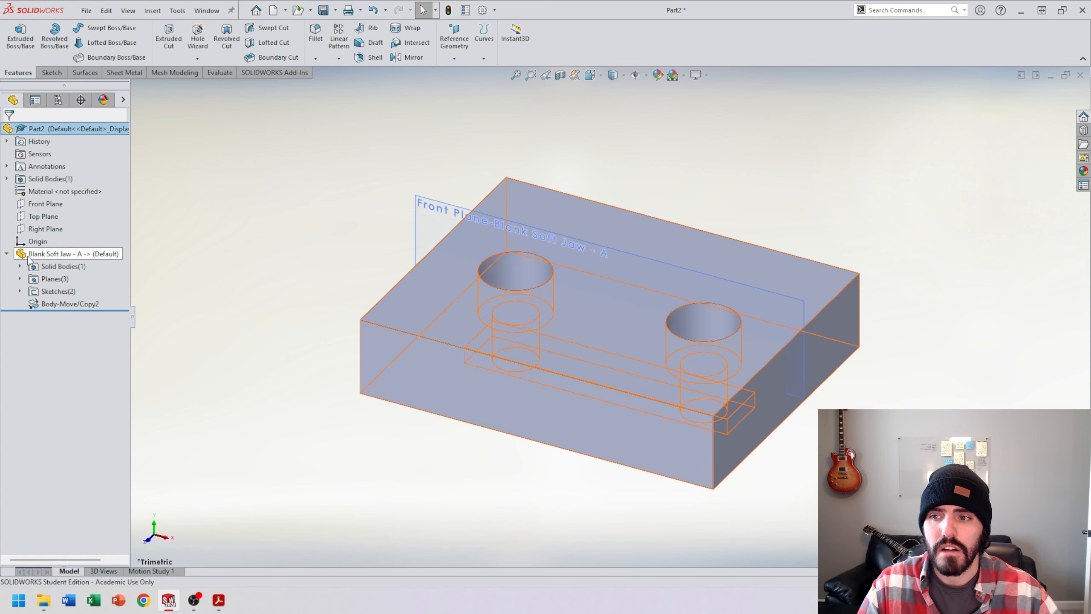
{"action": "left_click", "coordinate": [20, 278]}
{"action": "left_click", "coordinate": [82, 296]}
{"action": "left_click", "coordinate": [86, 316], "text": "shift"}
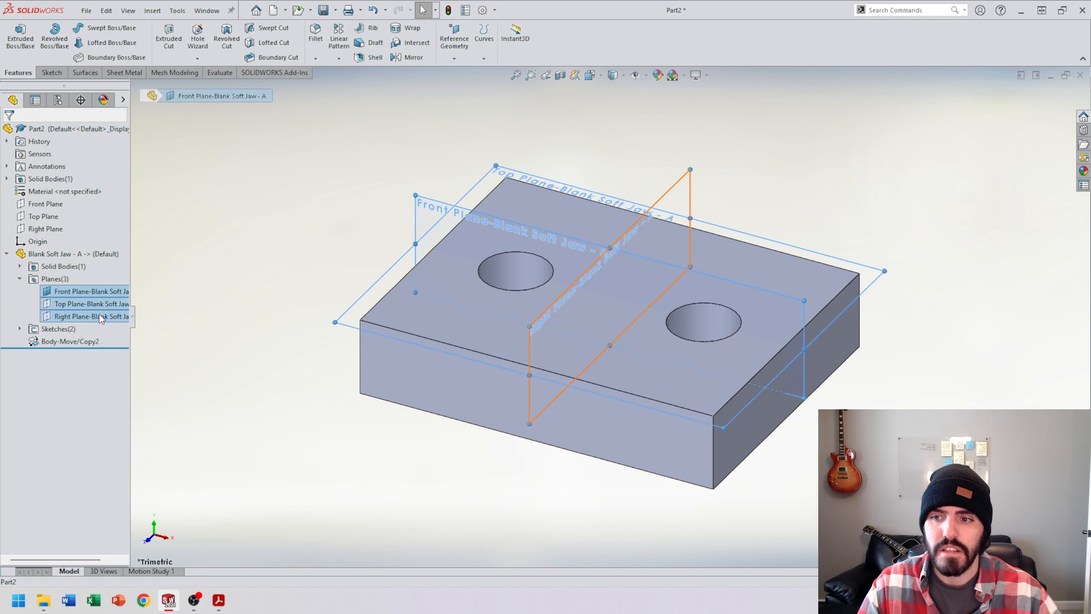
{"action": "left_click", "coordinate": [97, 303]}
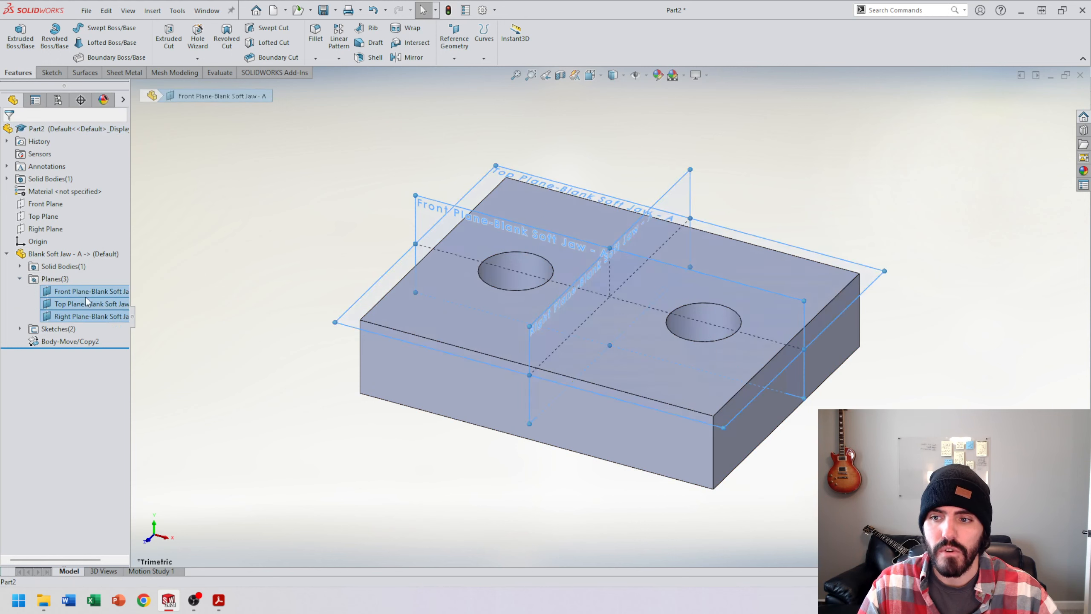
{"action": "left_click", "coordinate": [95, 303]}
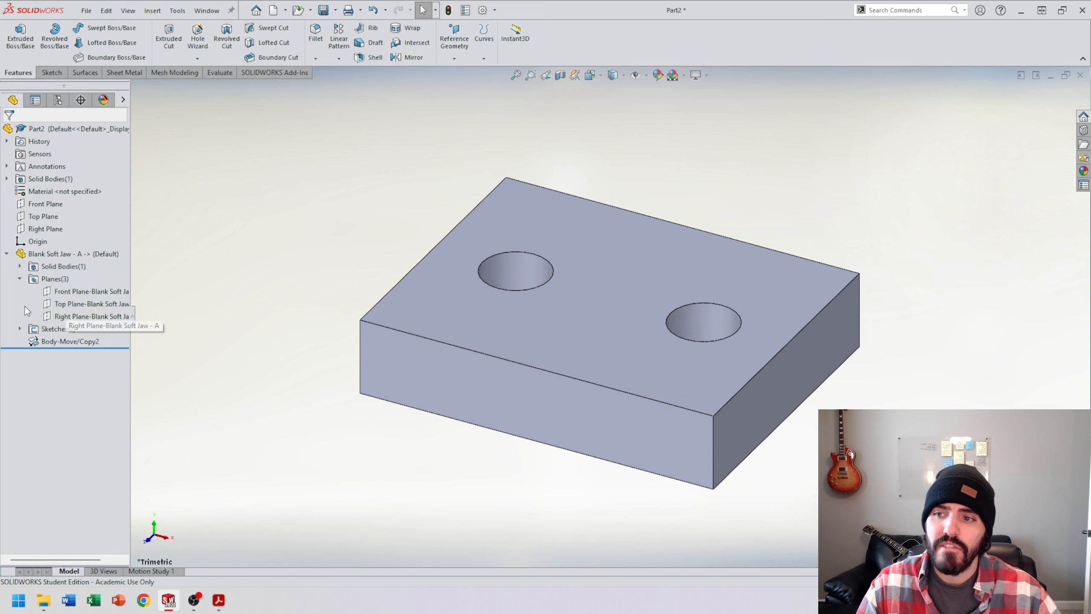
{"action": "left_click", "coordinate": [19, 278]}
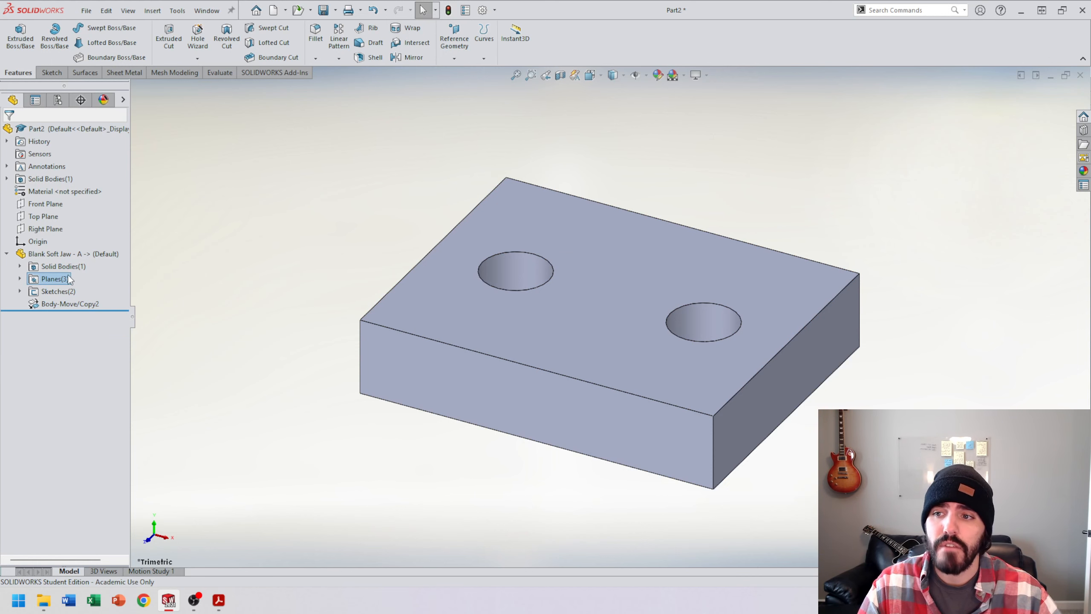
Step: Review the transfer and locate settings of the inserted Blank Soft Jaw - A feature and accept them as they are
{"action": "right_click", "coordinate": [48, 258]}
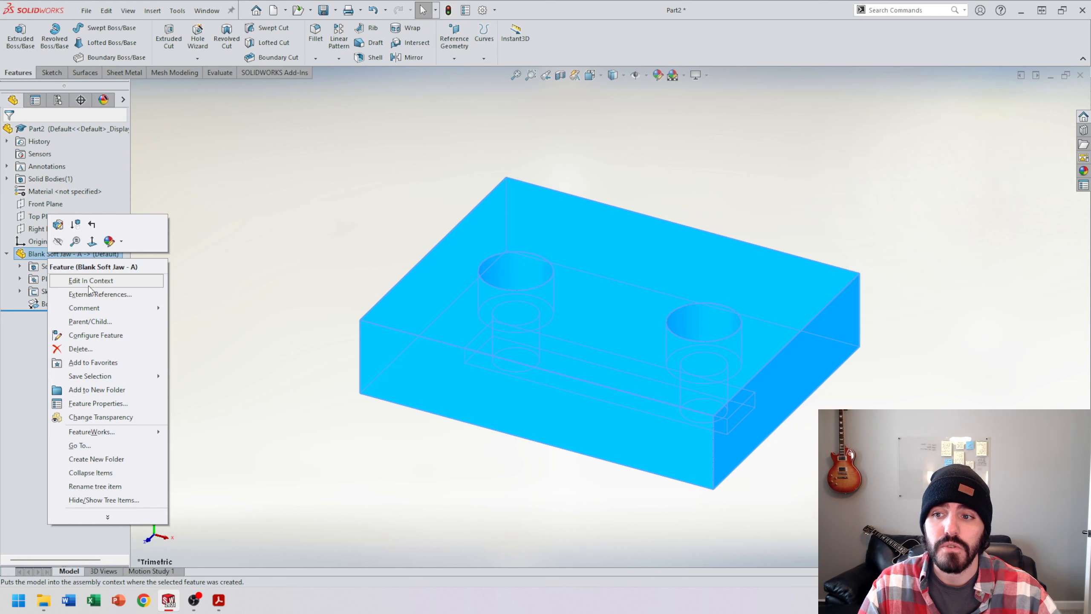
{"action": "left_click", "coordinate": [62, 227]}
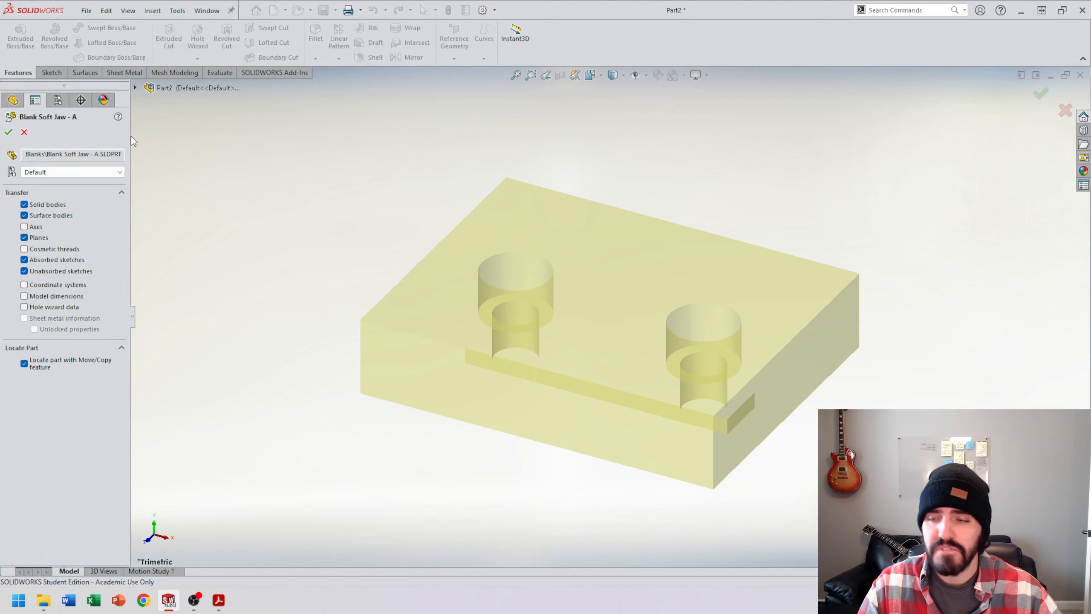
{"action": "left_click", "coordinate": [9, 132]}
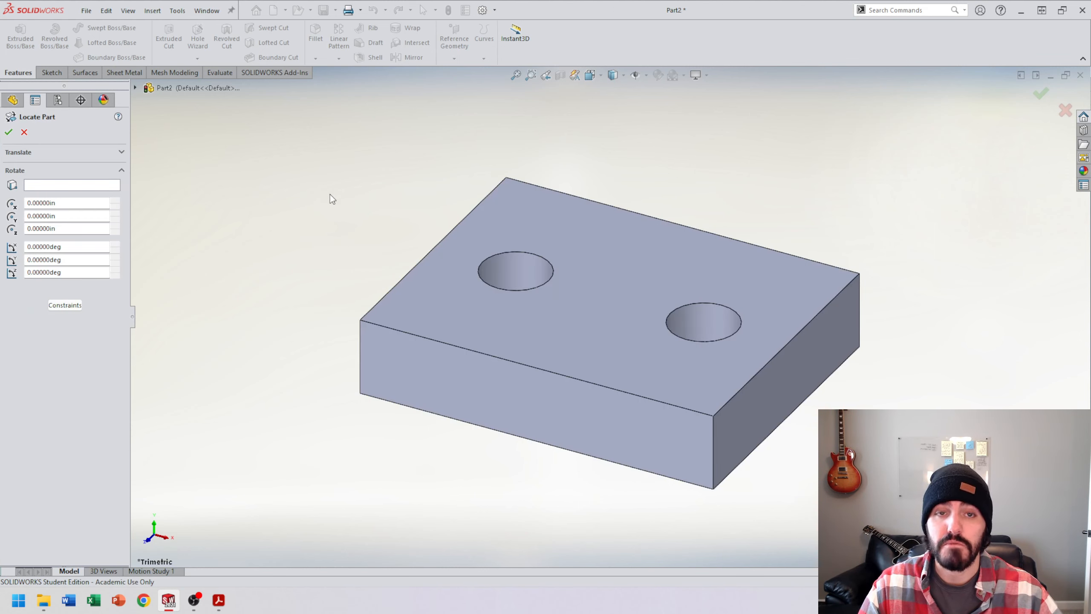
{"action": "left_click", "coordinate": [8, 132]}
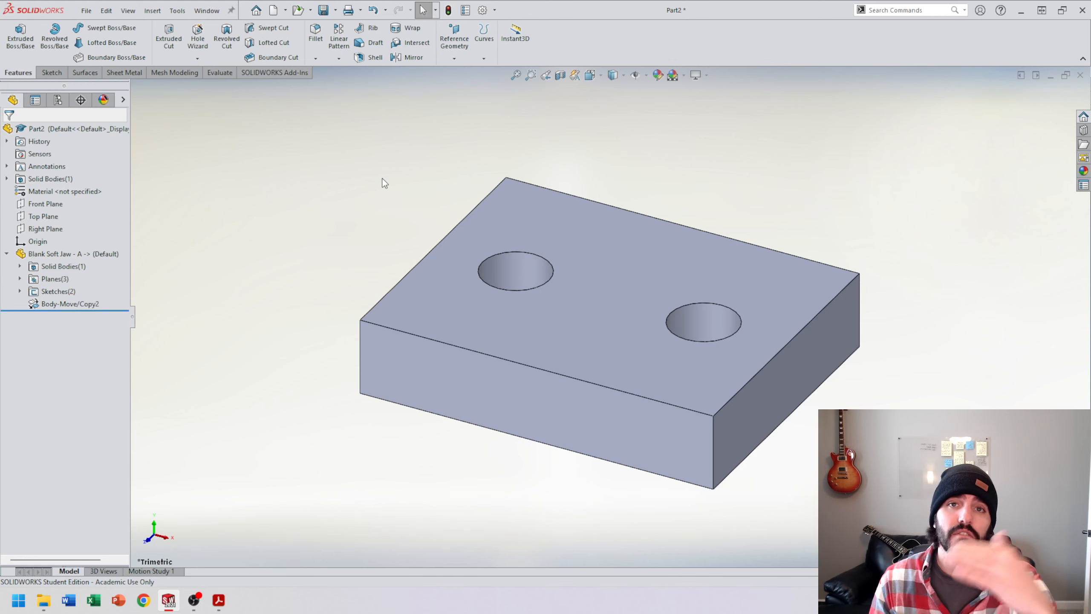
Step: Start saving the part under a new name and create a folder named Soft Jaw A - 1 inside the Soft Jaws folder
{"action": "left_click", "coordinate": [87, 10]}
{"action": "left_click", "coordinate": [112, 150]}
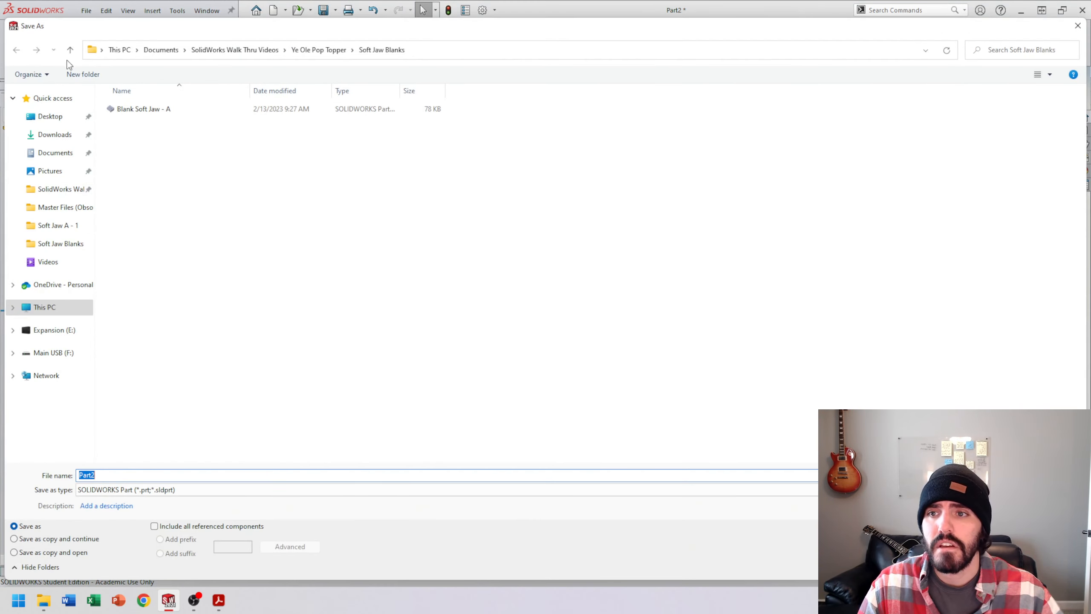
{"action": "left_click", "coordinate": [320, 50]}
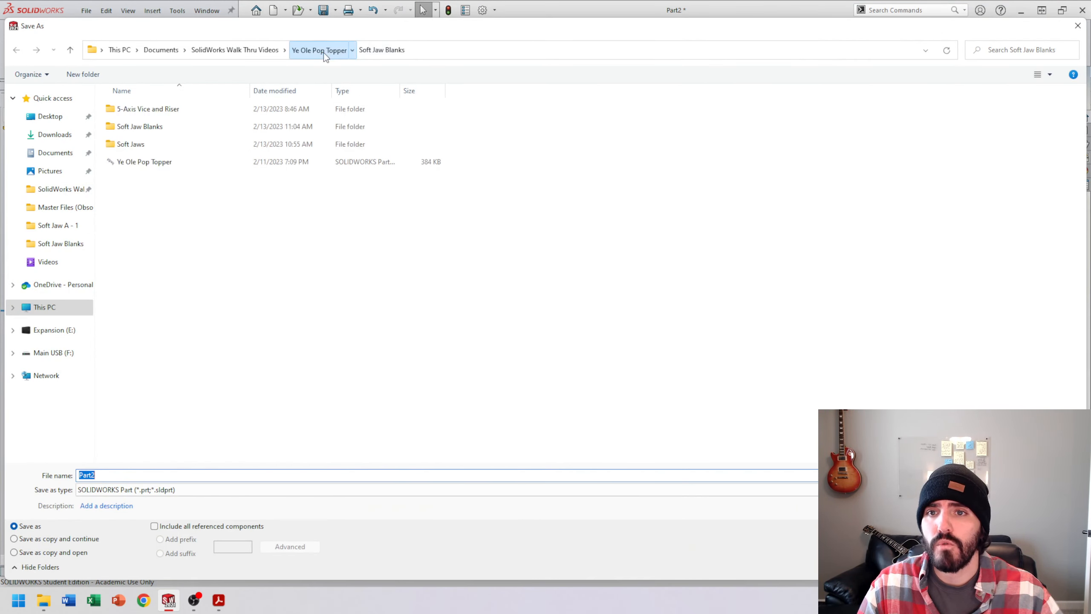
{"action": "left_click", "coordinate": [144, 146]}
{"action": "double_click", "coordinate": [150, 147]}
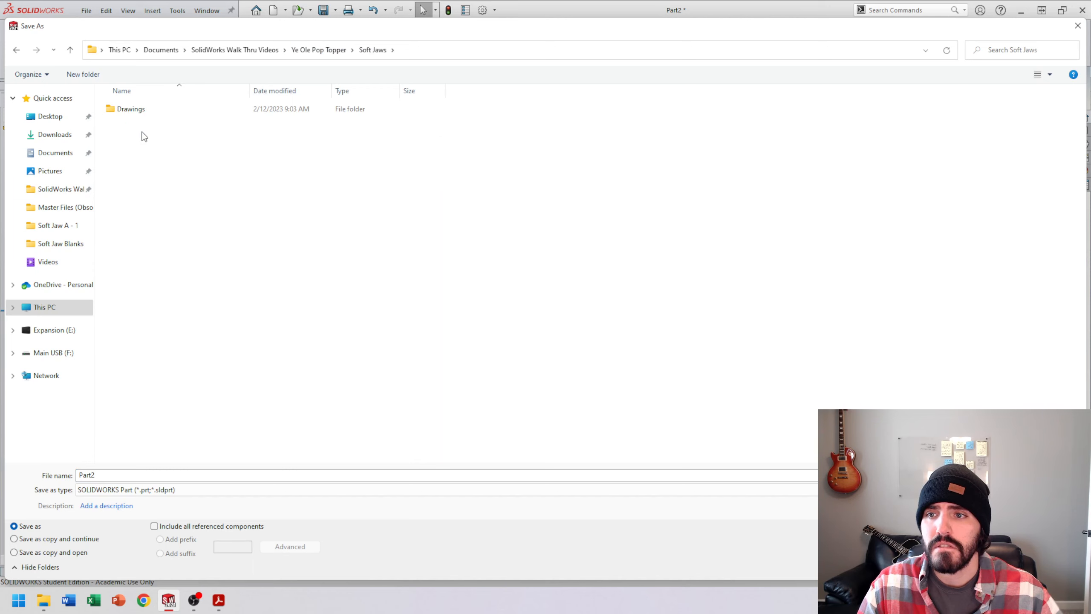
{"action": "right_click", "coordinate": [241, 205]}
{"action": "mouse_move", "coordinate": [280, 325]}
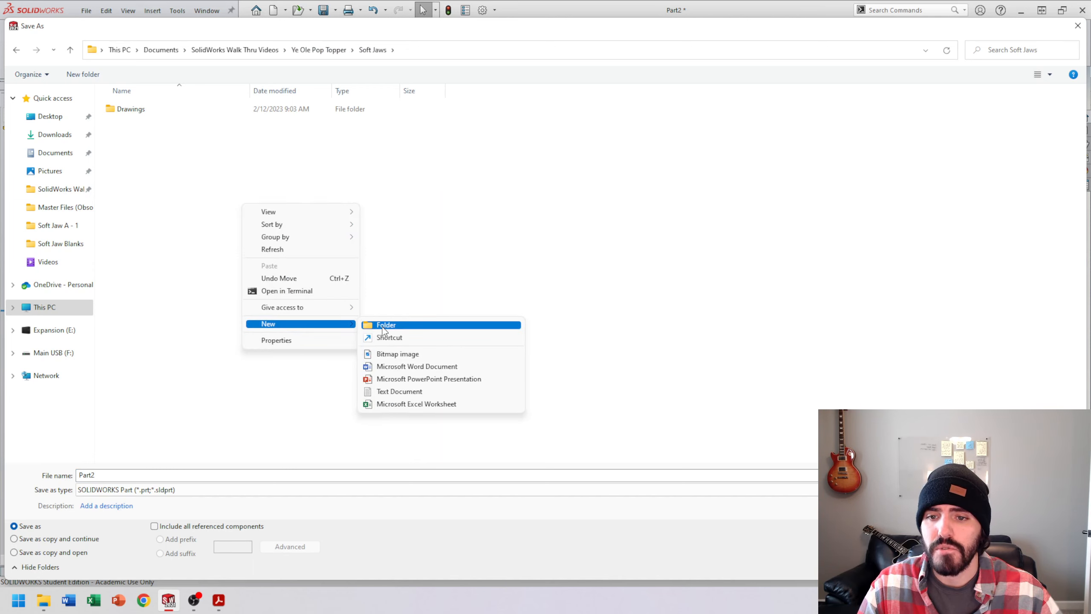
{"action": "left_click", "coordinate": [381, 327]}
{"action": "type", "text": "Soft "}
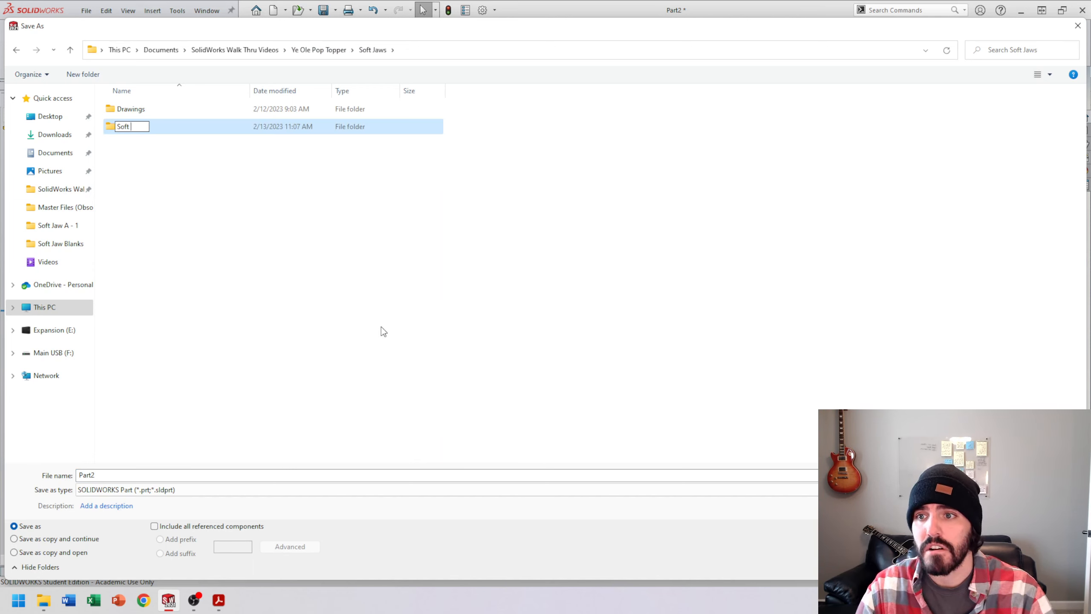
{"action": "type", "text": "Jaw"}
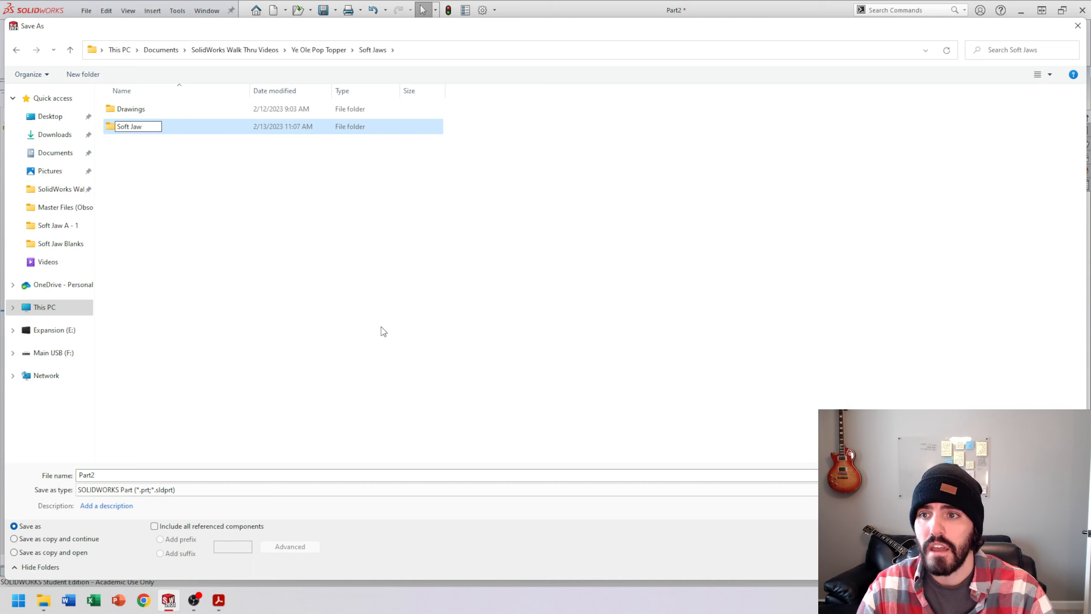
{"action": "type", "text": " A - A"}
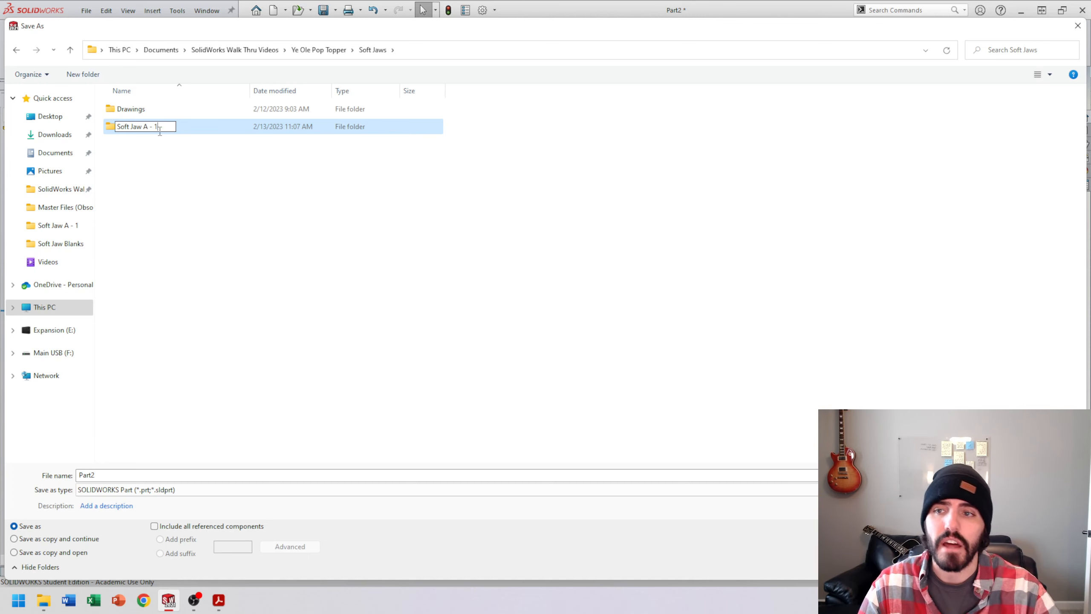
{"action": "left_click", "coordinate": [337, 171]}
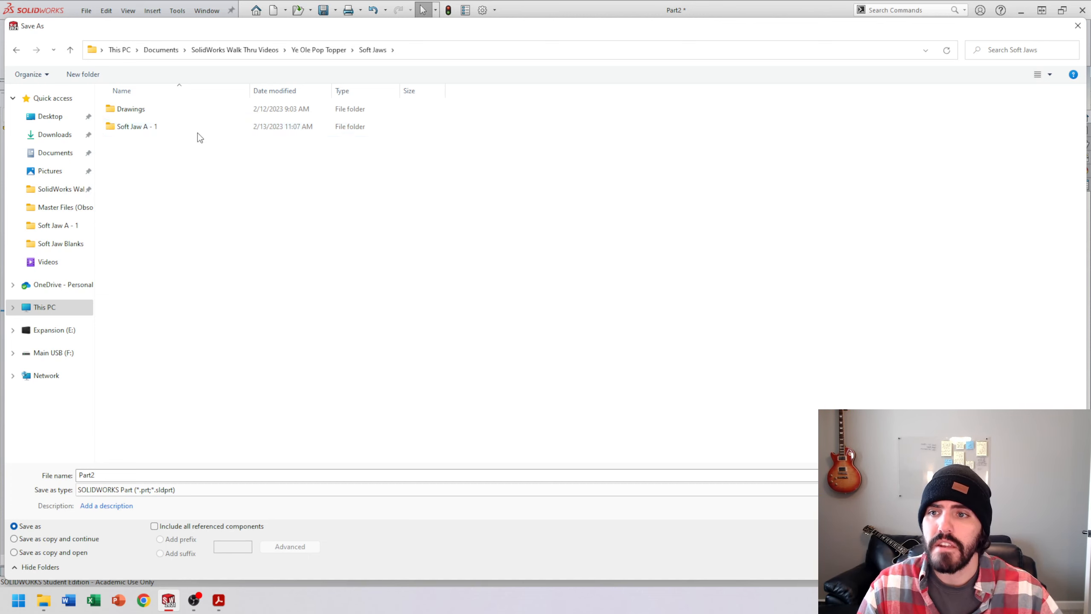
Step: Save the part as Soft Jaw A - 1F in the Soft Jaw A - 1 folder
{"action": "double_click", "coordinate": [179, 130]}
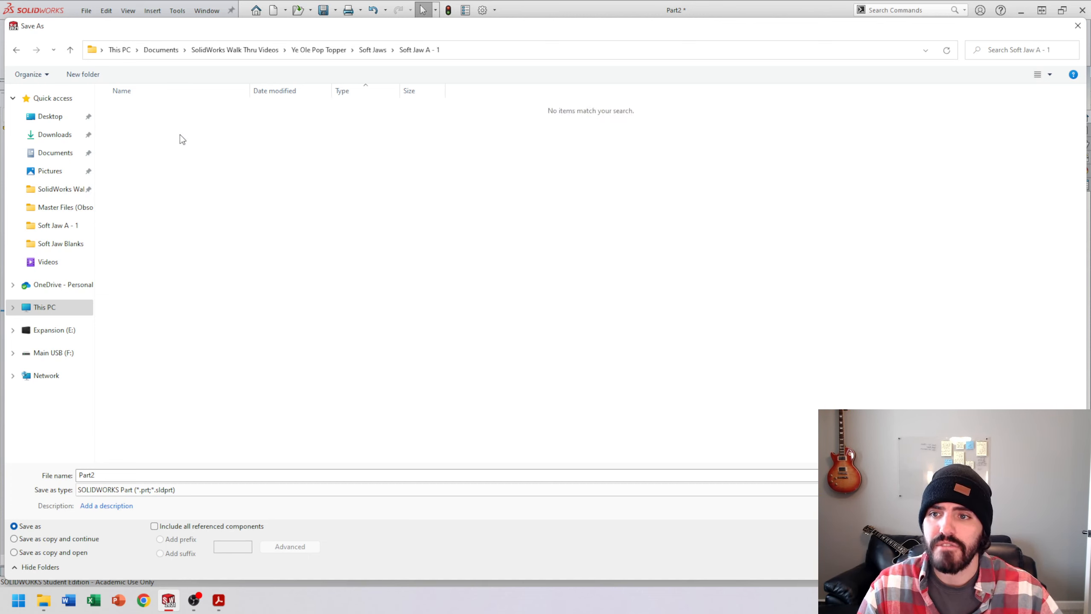
{"action": "double_click", "coordinate": [128, 474]}
{"action": "type", "text": "Soft Jaw A - 1F"}
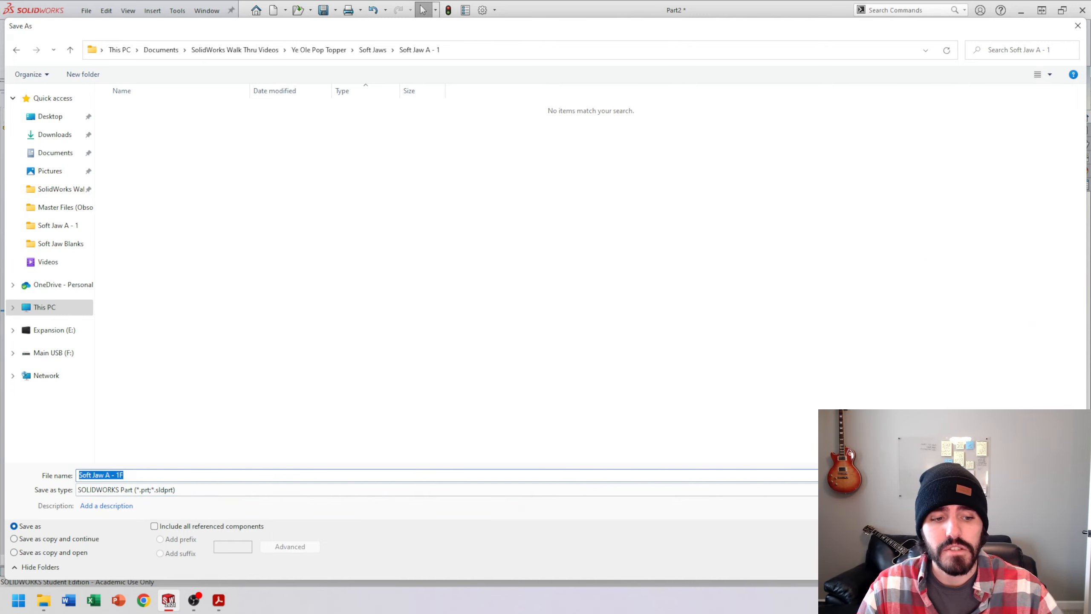
{"action": "key", "text": "Return"}
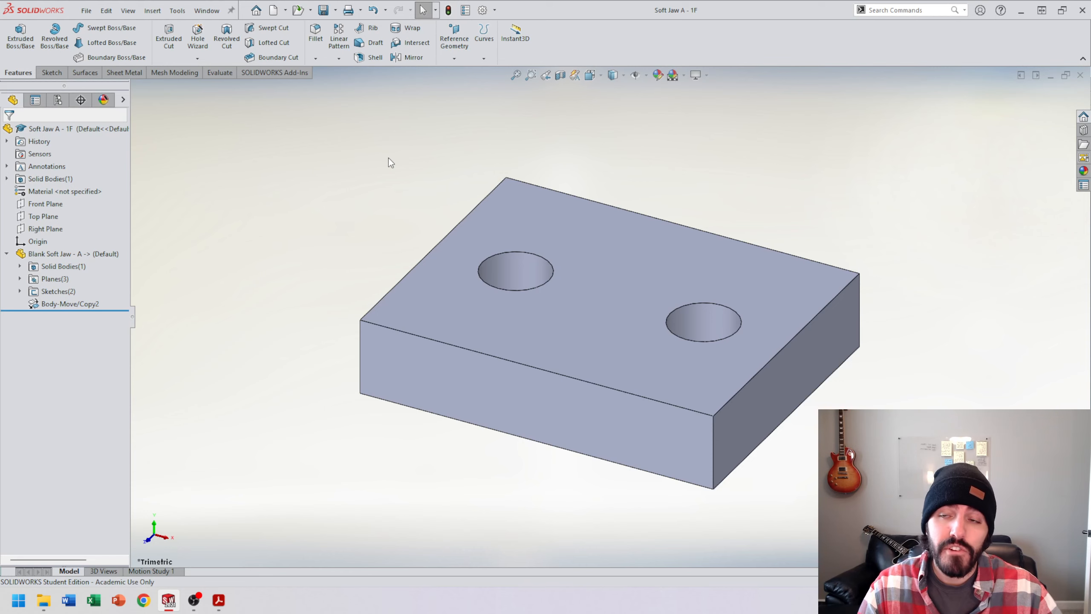
Step: Save the part again under the name Soft Jaw A - 1B in the same folder
{"action": "left_click", "coordinate": [86, 10]}
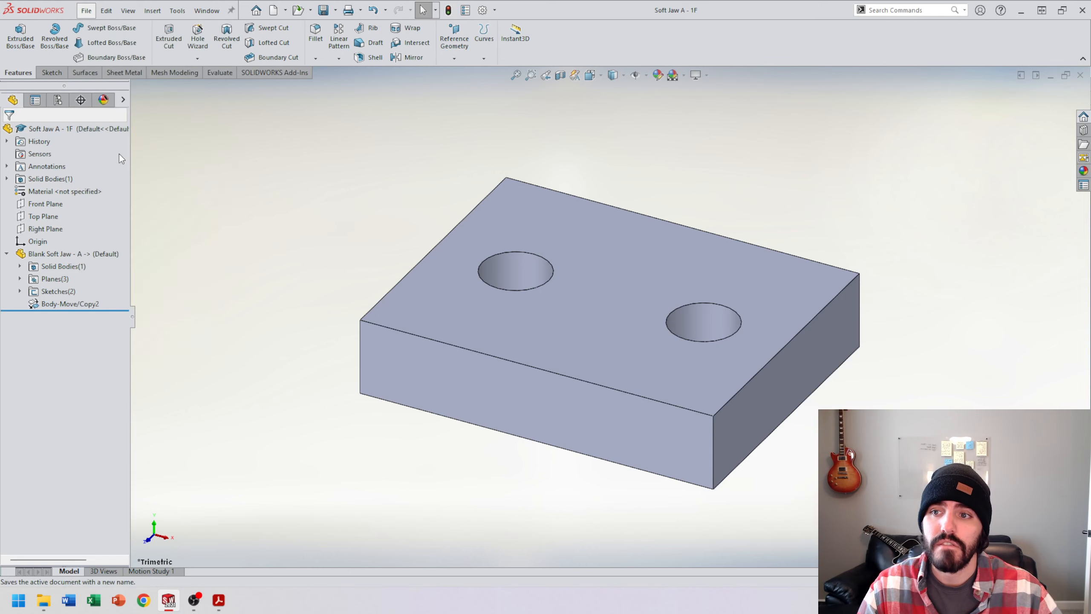
{"action": "left_click", "coordinate": [116, 152]}
{"action": "left_click", "coordinate": [158, 473]}
{"action": "key", "text": "BackSpace"}
{"action": "type", "text": "B"}
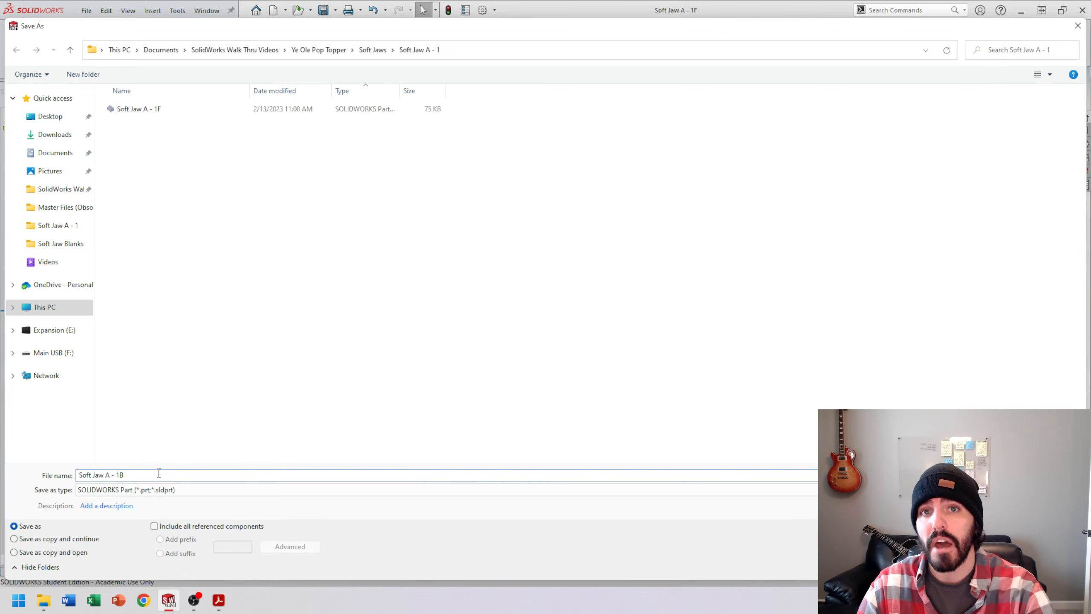
{"action": "key", "text": "Return"}
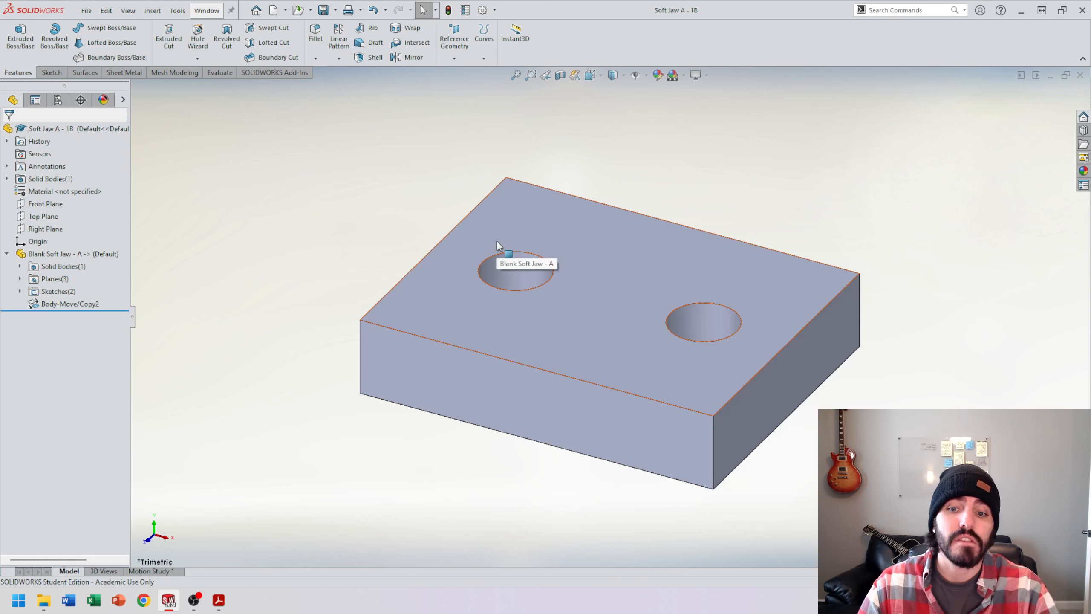
Step: Examine both pages of the Soft Jaw A - 1 drawing in Acrobat Reader, checking the parts list and detail dimensions, and return to SOLIDWORKS
{"action": "mouse_move", "coordinate": [218, 599]}
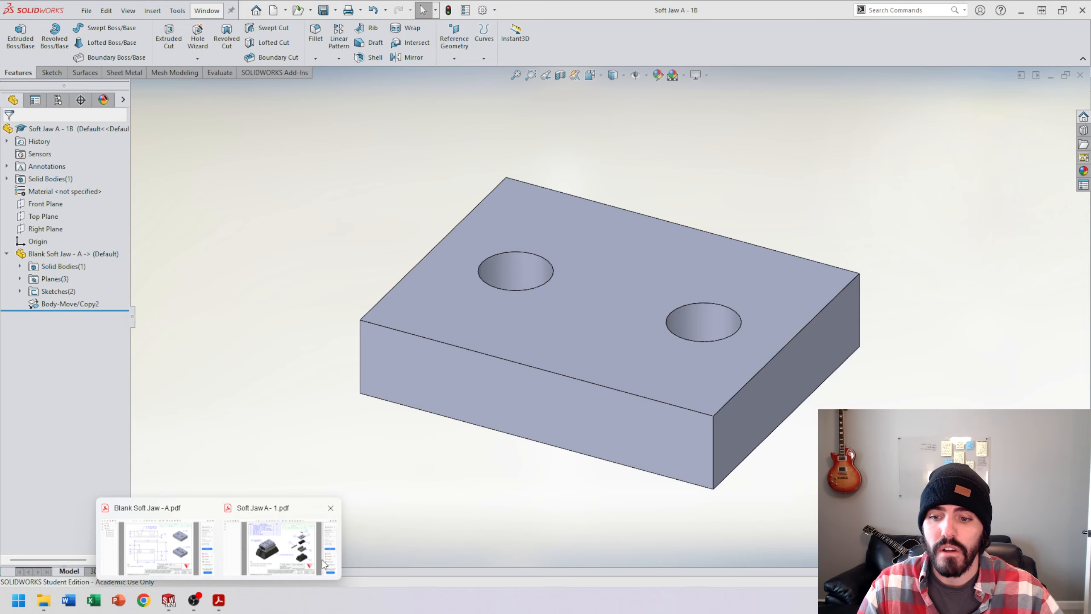
{"action": "left_click", "coordinate": [323, 564]}
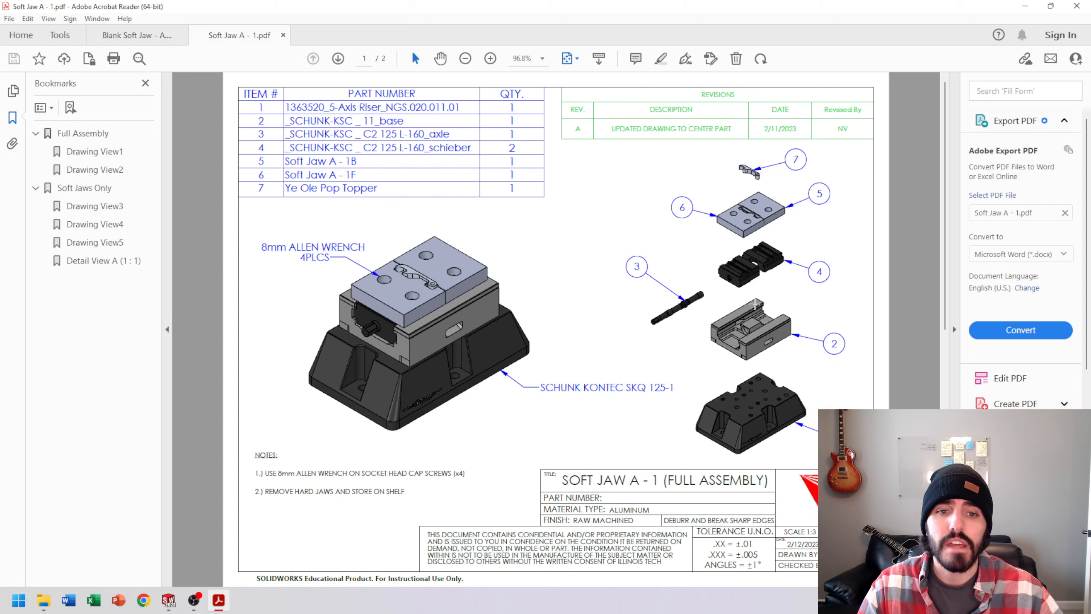
{"action": "double_click", "coordinate": [682, 208]}
{"action": "double_click", "coordinate": [819, 193]}
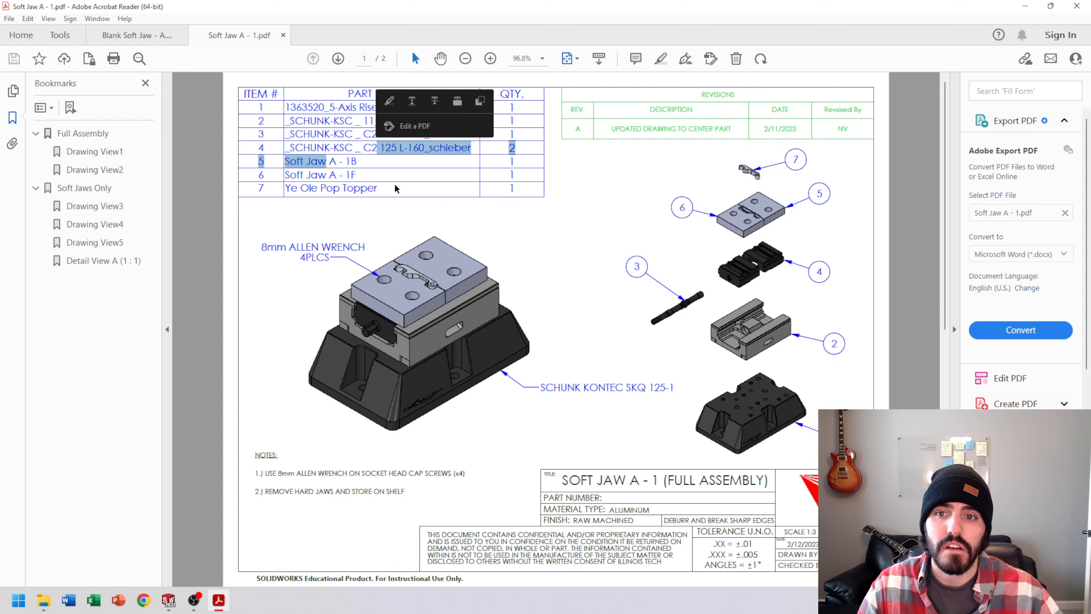
{"action": "left_click", "coordinate": [345, 168]}
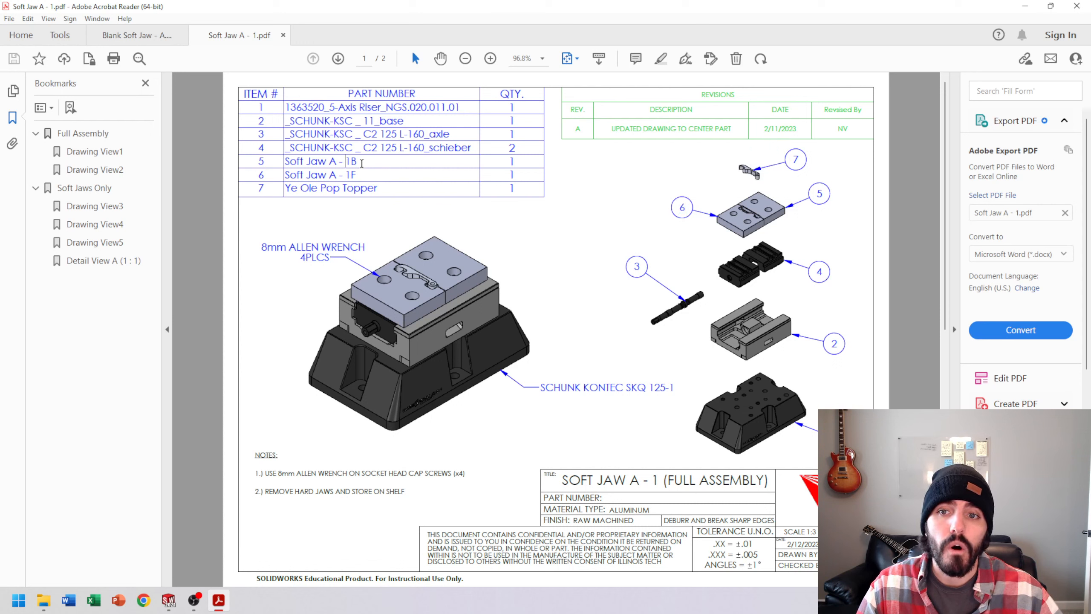
{"action": "left_click_drag", "start_coordinate": [284, 175], "coordinate": [327, 174]}
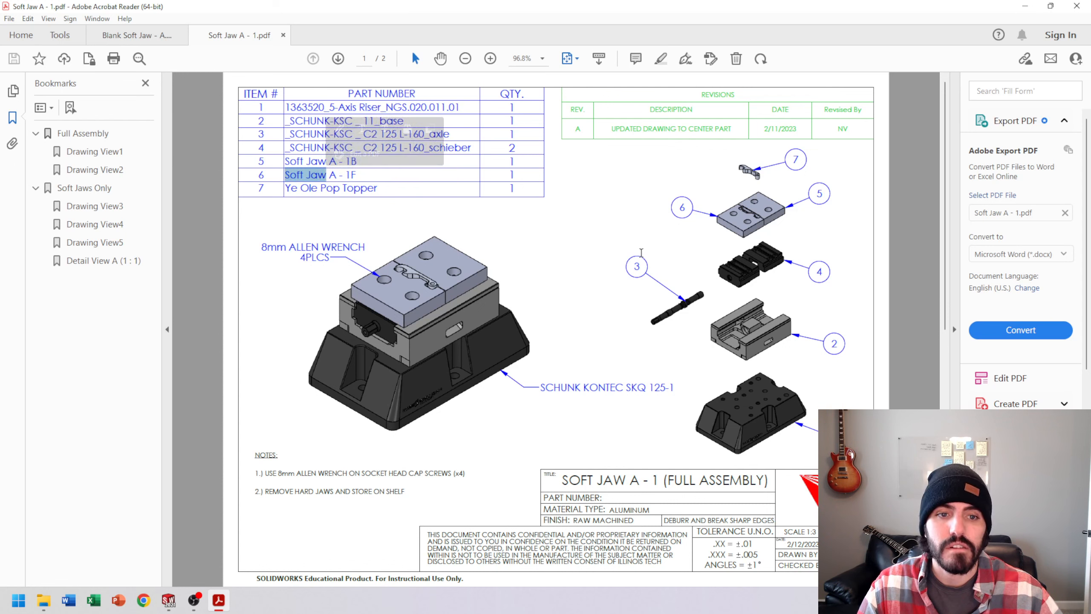
{"action": "left_click", "coordinate": [601, 222]}
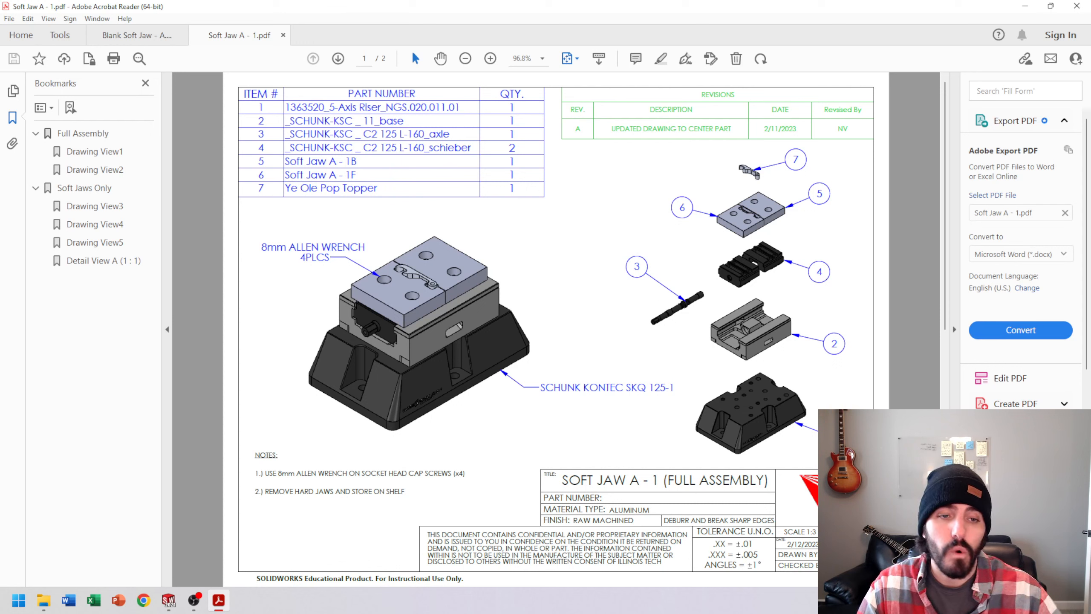
{"action": "scroll", "coordinate": [584, 324], "scroll_direction": "down", "scroll_amount": 1}
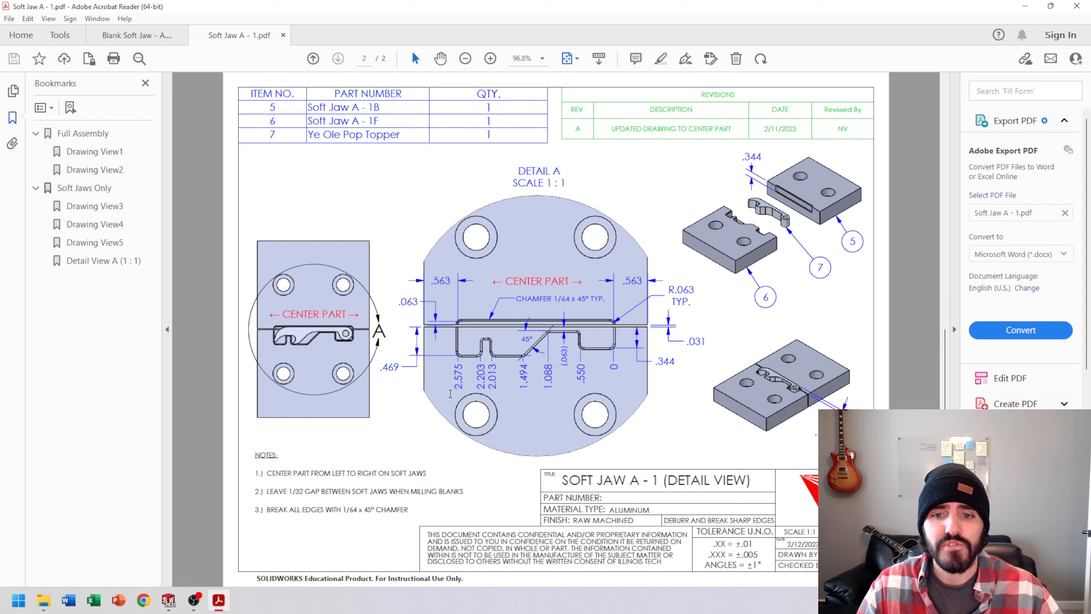
{"action": "left_click", "coordinate": [1034, 4]}
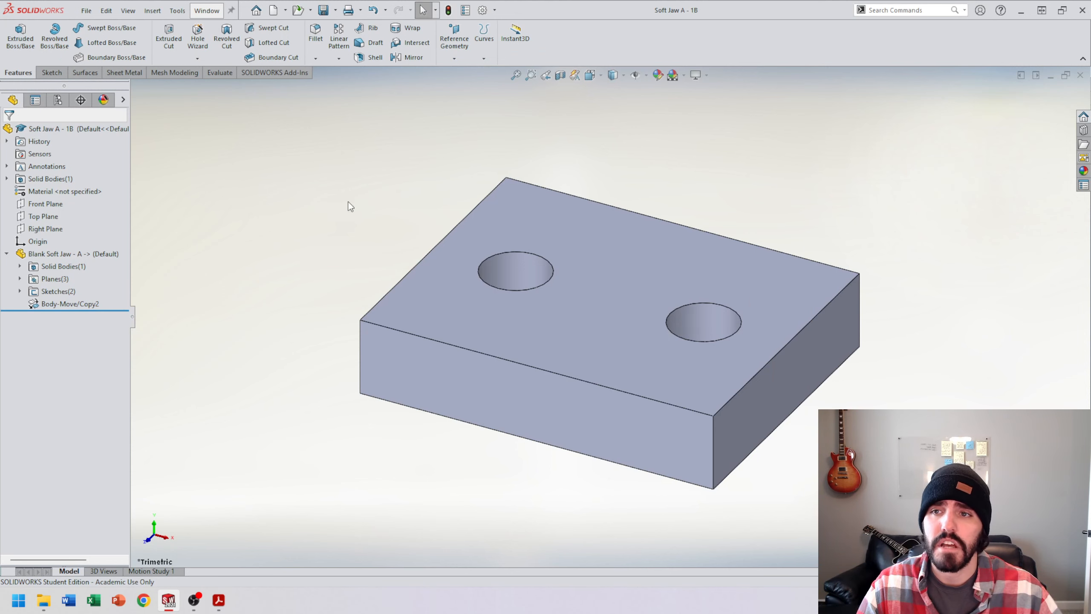
Step: Open the Soft Jaw A - 1F part from the Soft Jaw A - 1 folder
{"action": "left_click", "coordinate": [87, 10]}
{"action": "left_click", "coordinate": [99, 44]}
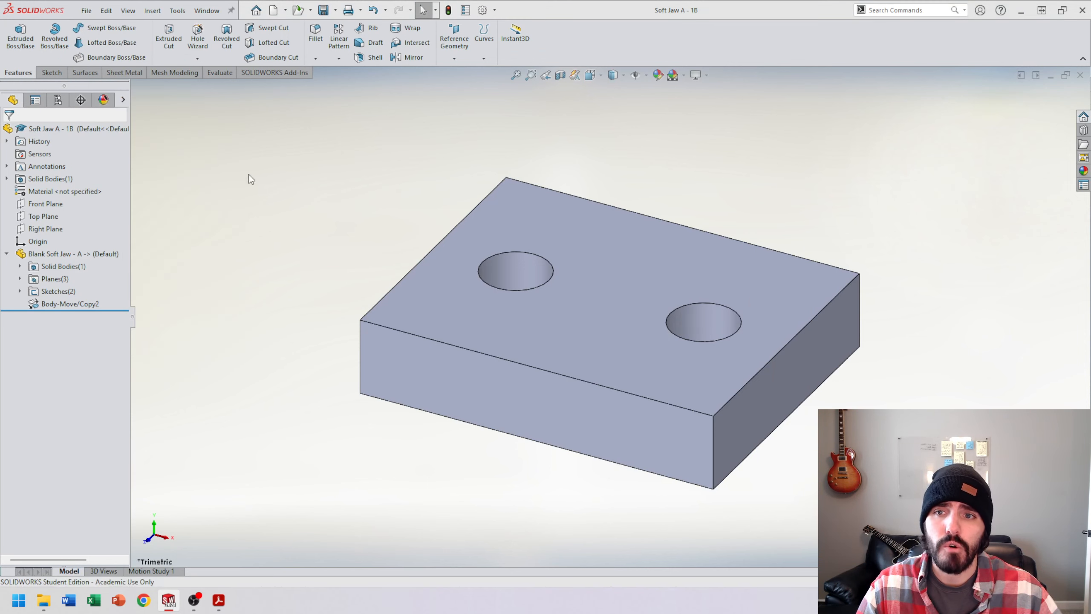
{"action": "left_click", "coordinate": [159, 110]}
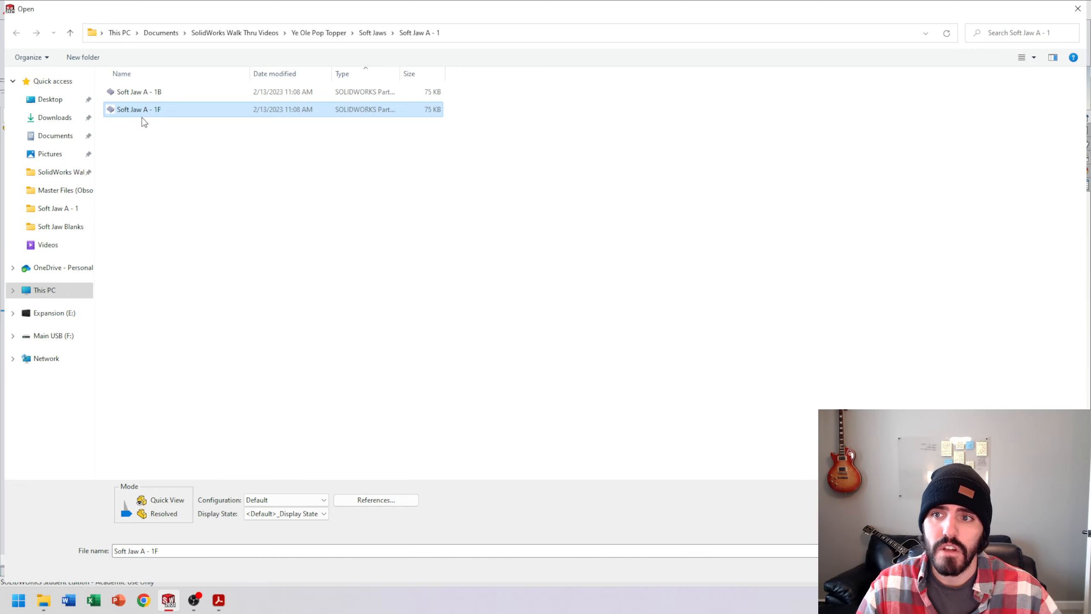
{"action": "left_click", "coordinate": [986, 568]}
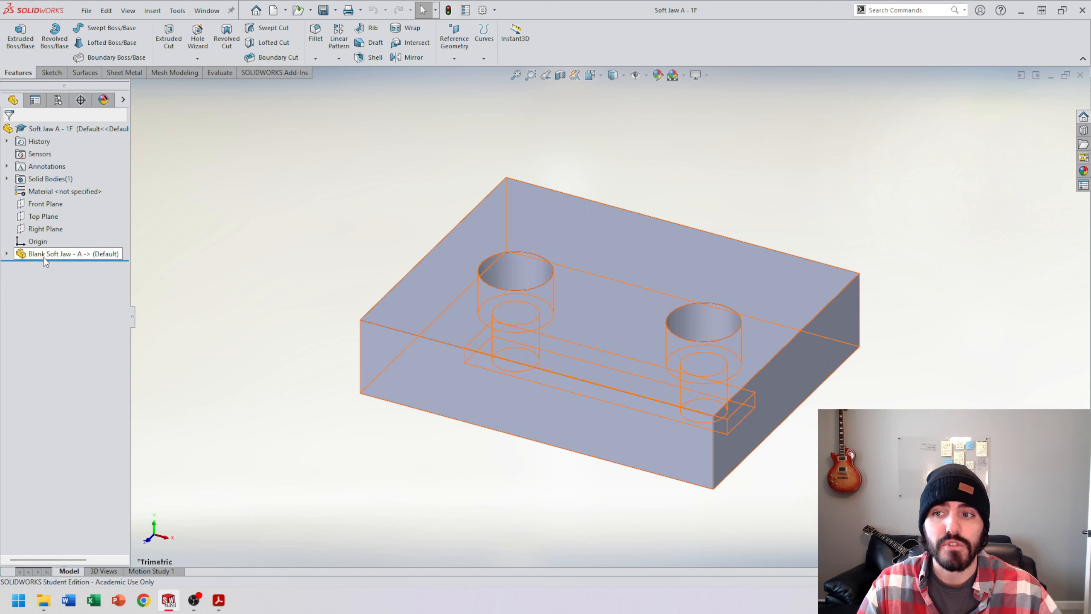
Step: Start a sketch on the counterbored face of the blank soft jaw, viewed straight on
{"action": "left_click", "coordinate": [593, 243]}
{"action": "right_click", "coordinate": [641, 241]}
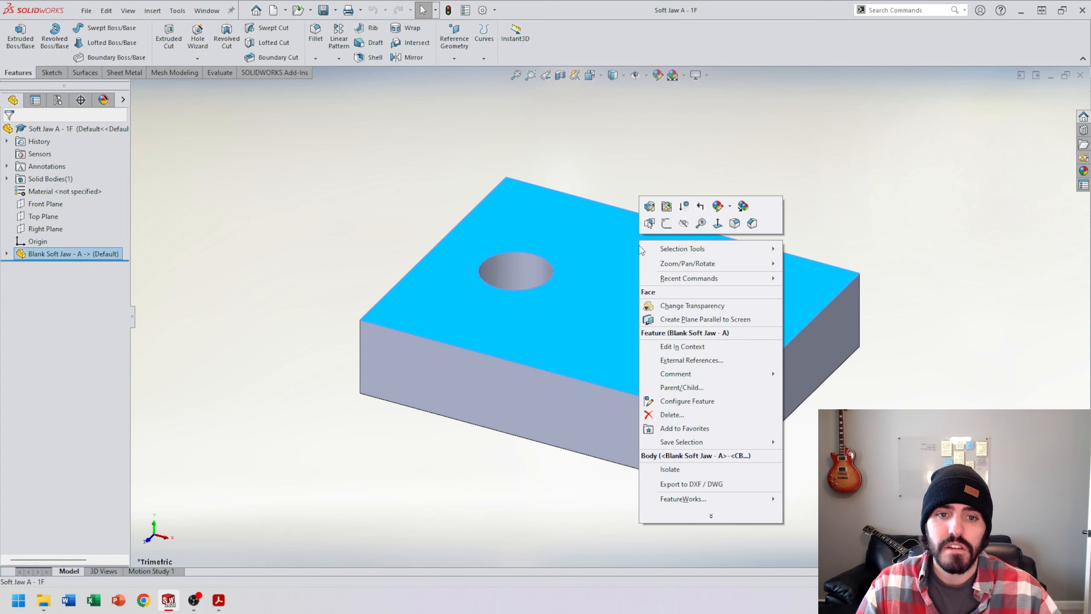
{"action": "left_click", "coordinate": [667, 223]}
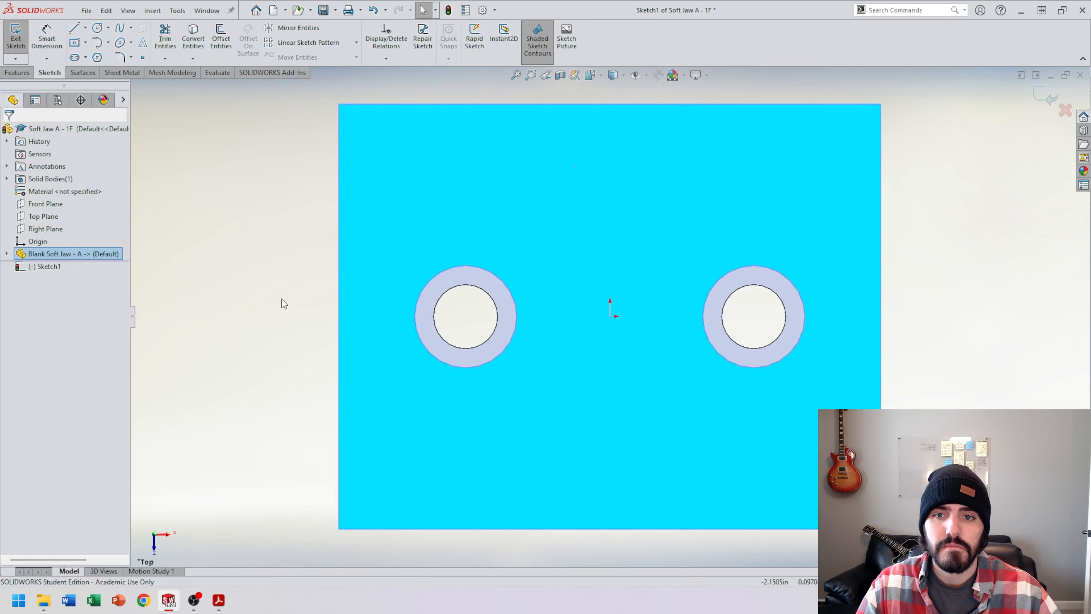
{"action": "left_click", "coordinate": [282, 299]}
{"action": "key", "text": "z"}
{"action": "key", "text": "z"}
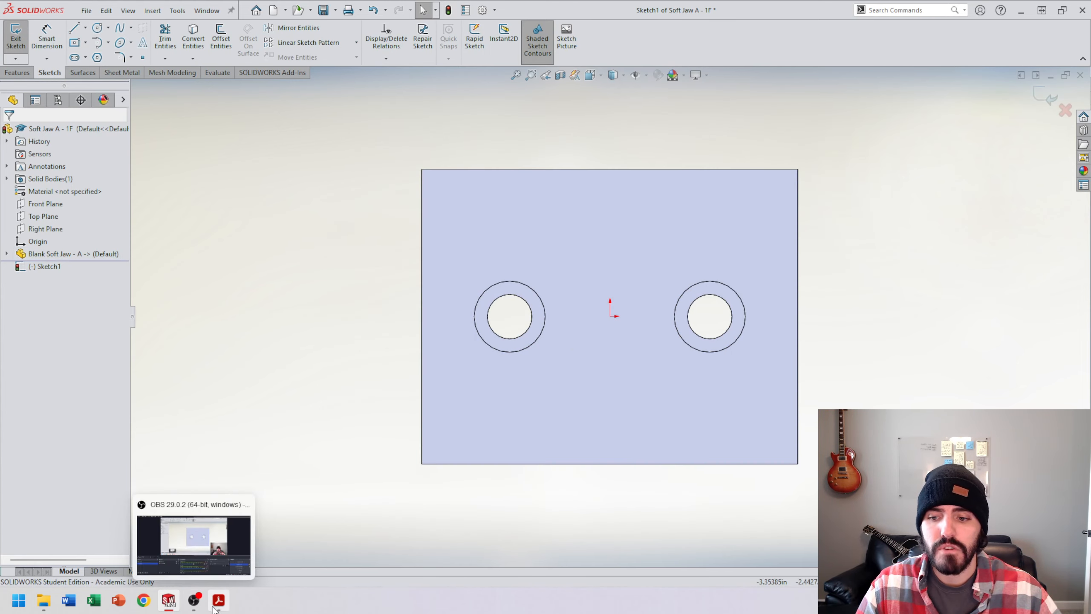
Step: Consult the detail view in Acrobat Reader and sketch the profile's left wall, about 0.61 in deep from the jaw's upper edge, and its narrow notch
{"action": "mouse_move", "coordinate": [219, 600]}
{"action": "left_click", "coordinate": [292, 558]}
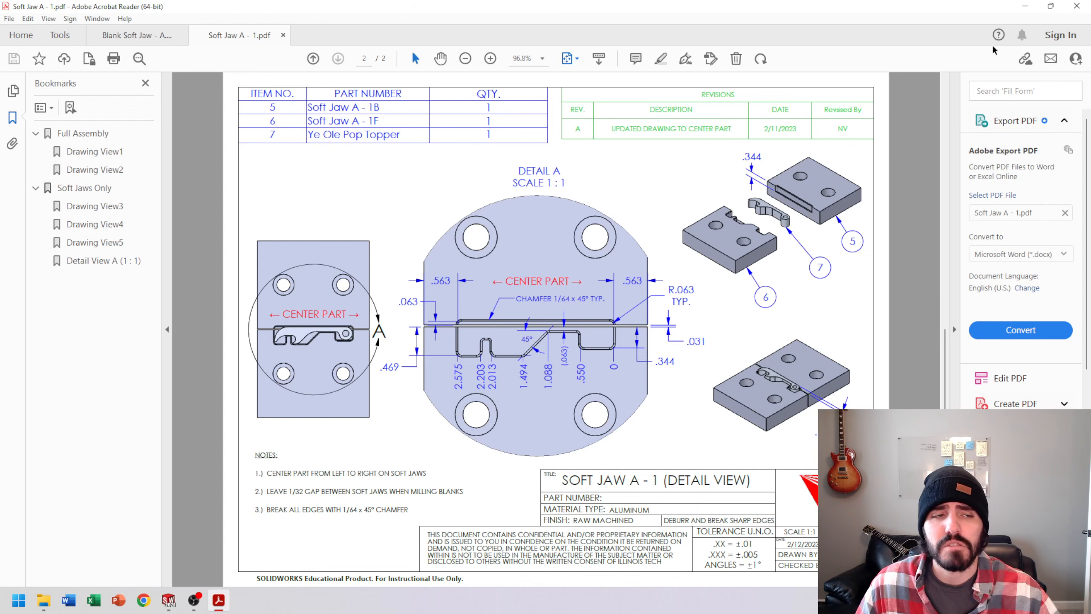
{"action": "left_click", "coordinate": [1024, 6]}
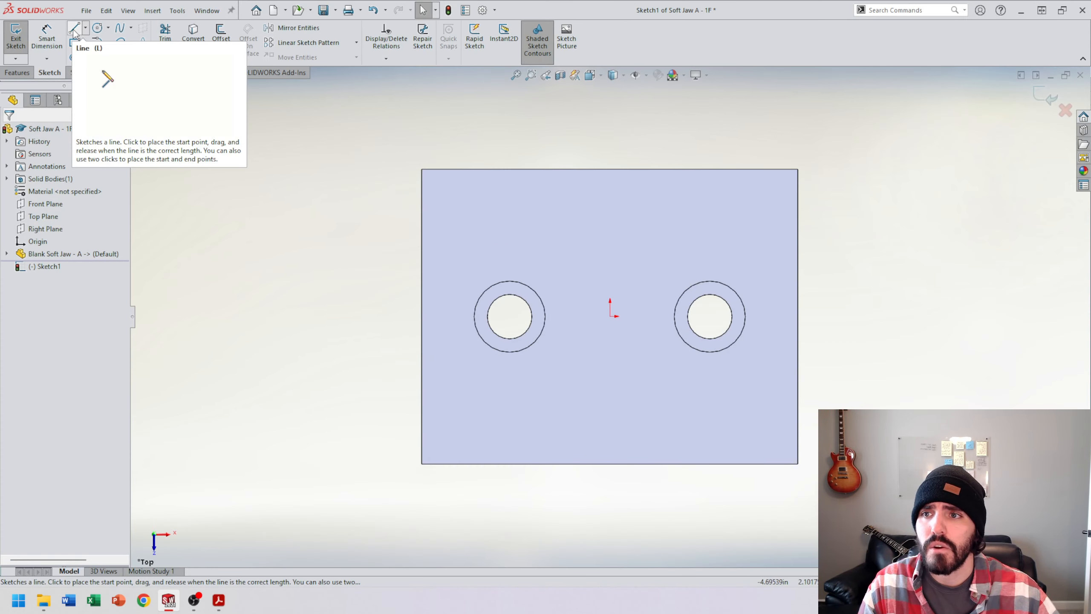
{"action": "left_click", "coordinate": [74, 31]}
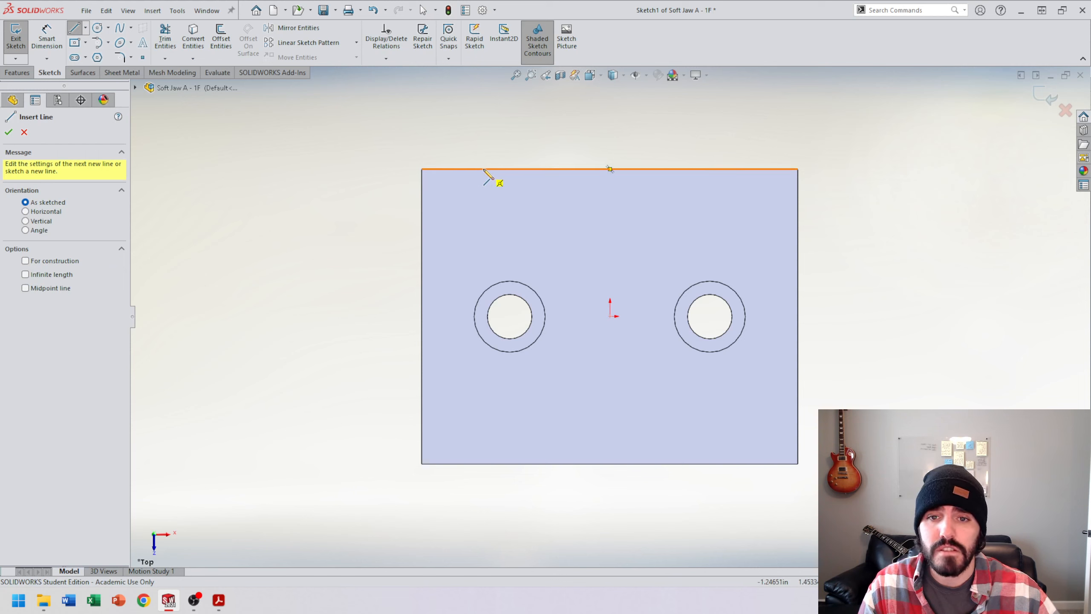
{"action": "left_click", "coordinate": [475, 169]}
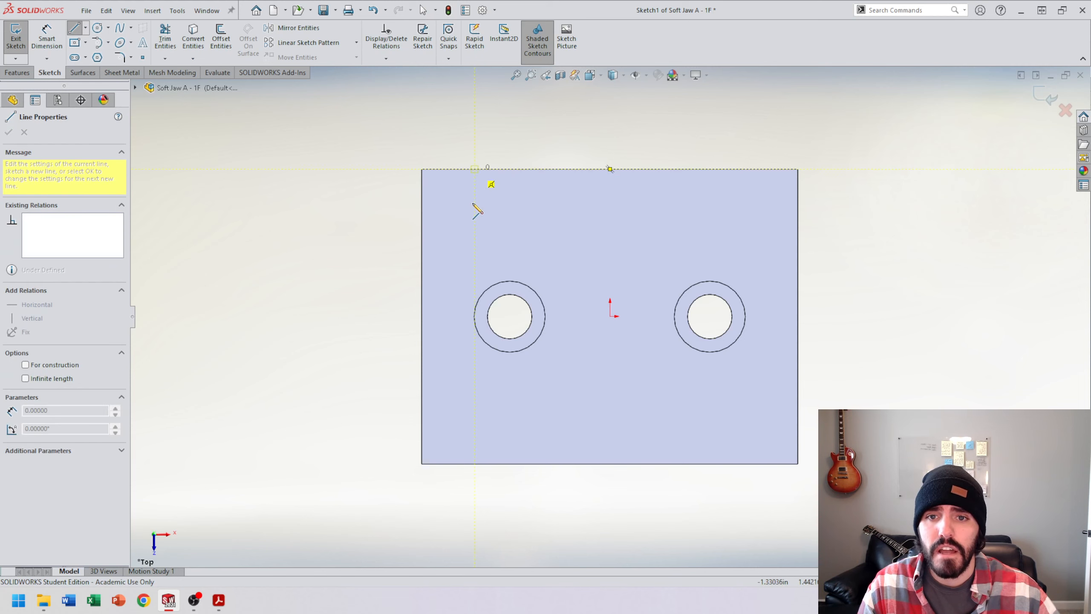
{"action": "left_click", "coordinate": [474, 231]}
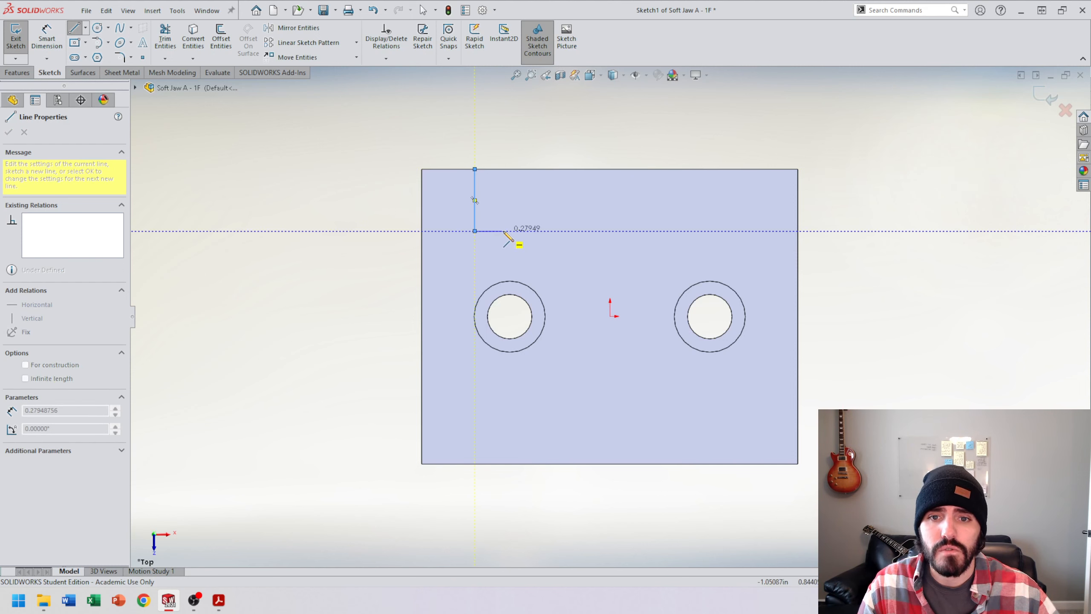
{"action": "left_click", "coordinate": [502, 231]}
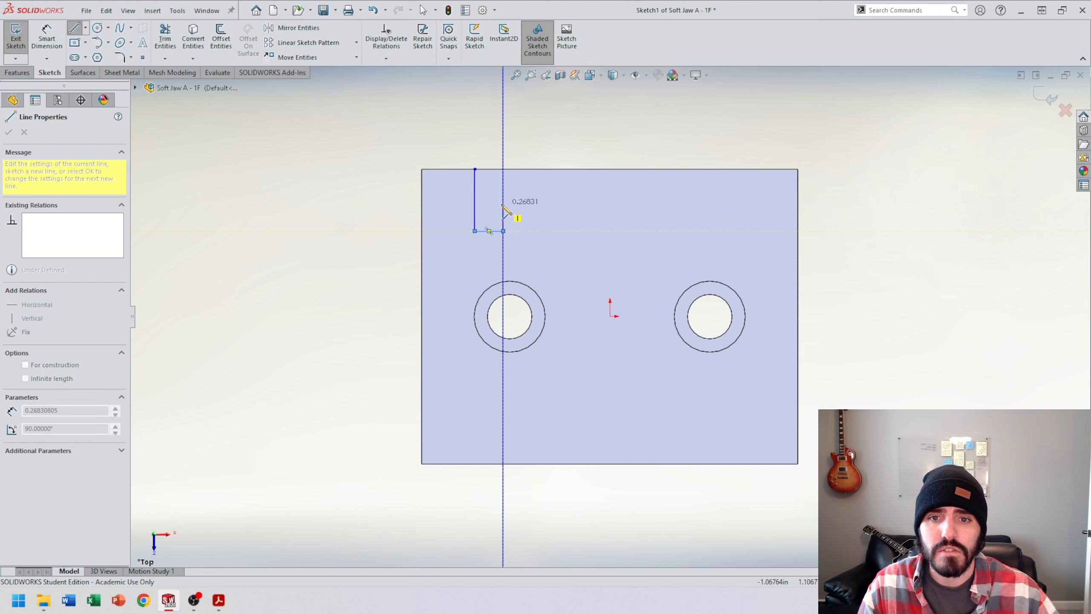
{"action": "left_click", "coordinate": [503, 204]}
{"action": "left_click", "coordinate": [521, 204]}
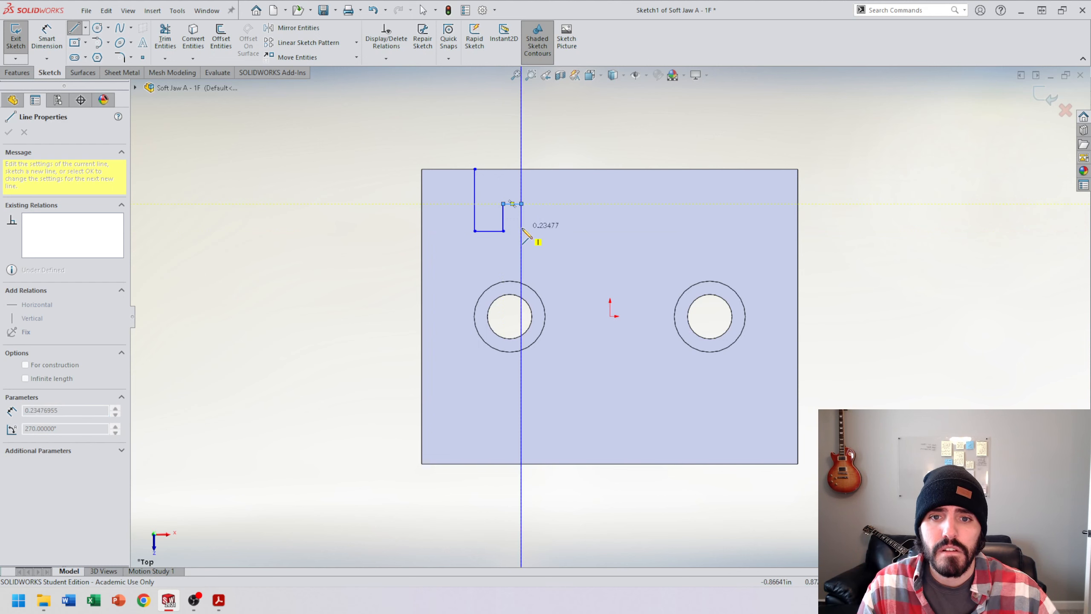
{"action": "left_click", "coordinate": [521, 227]}
Step: Continue the profile with a floor, an upward slope, a raised flat and a right-hand recess, and close it with a line about 2.78 in long
{"action": "left_click", "coordinate": [577, 227]}
{"action": "left_click", "coordinate": [629, 191]}
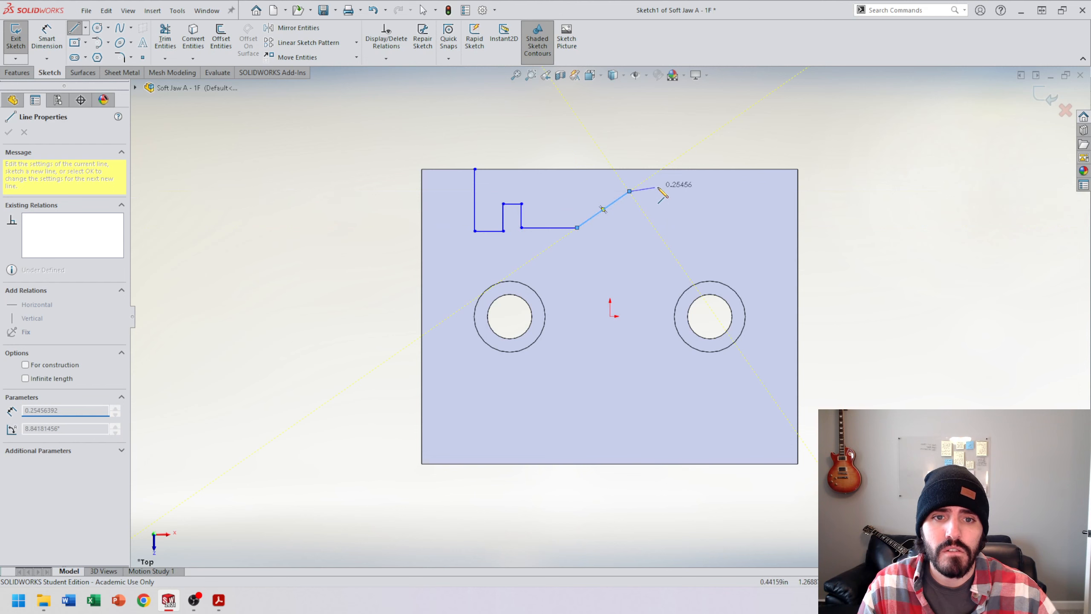
{"action": "left_click", "coordinate": [698, 191]}
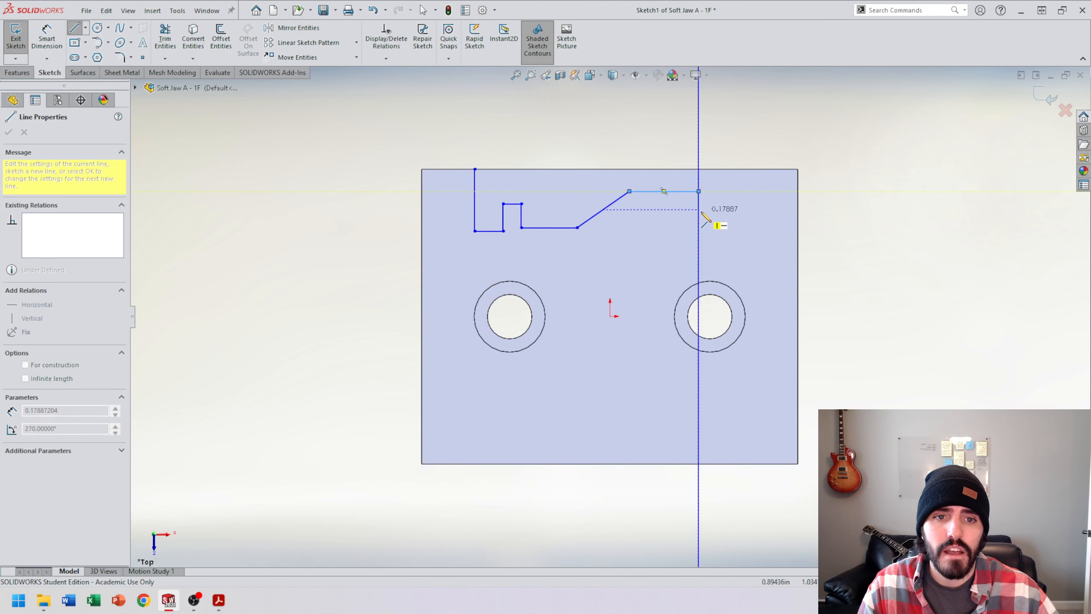
{"action": "left_click", "coordinate": [698, 209]}
{"action": "left_click", "coordinate": [757, 209]}
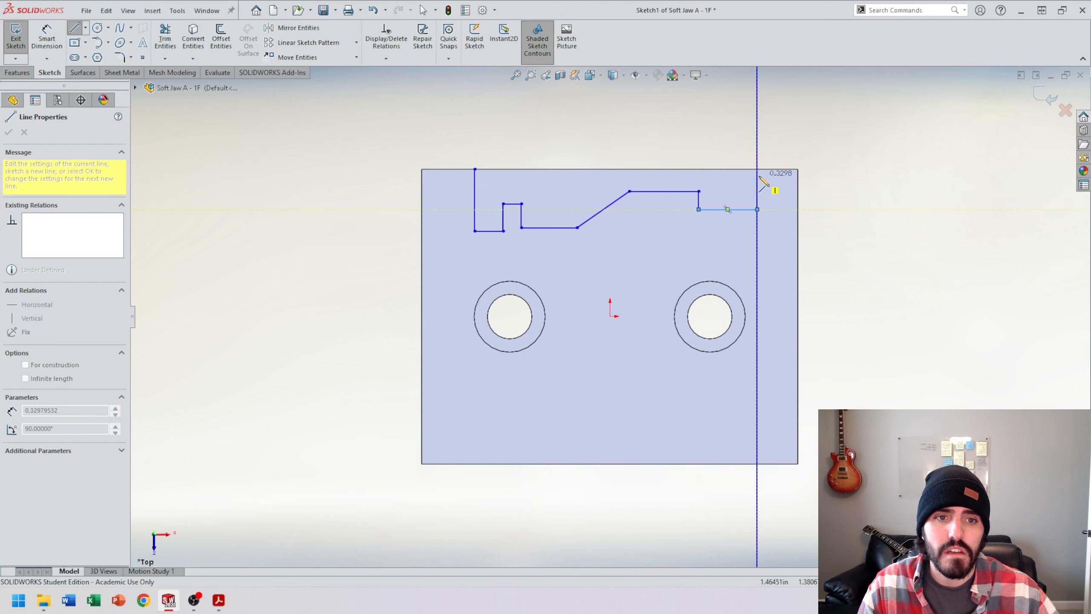
{"action": "left_click", "coordinate": [756, 169]}
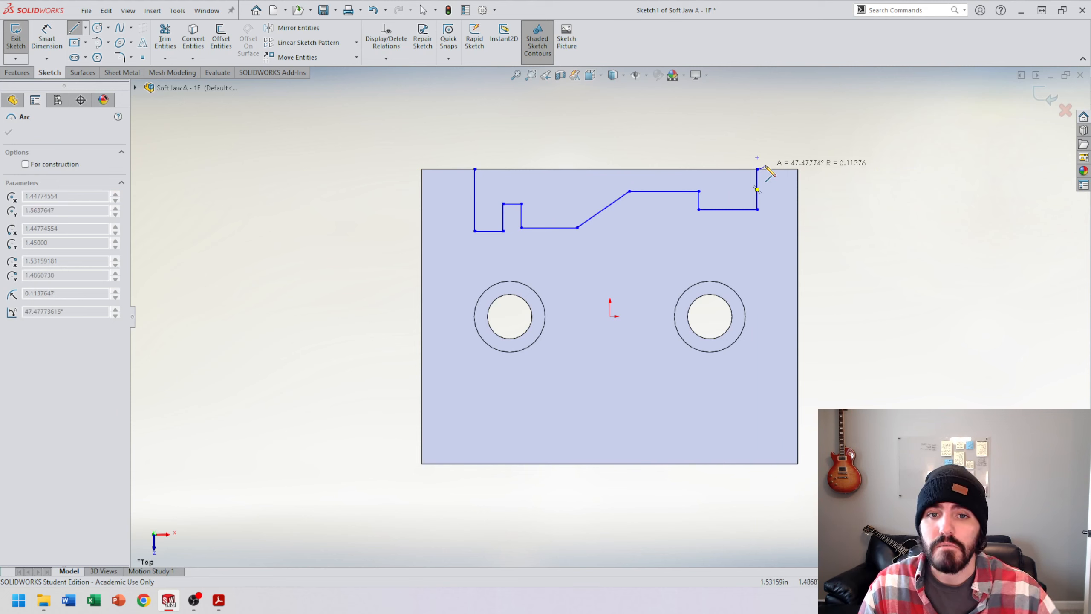
{"action": "key", "text": "Escape"}
{"action": "left_click", "coordinate": [74, 28]}
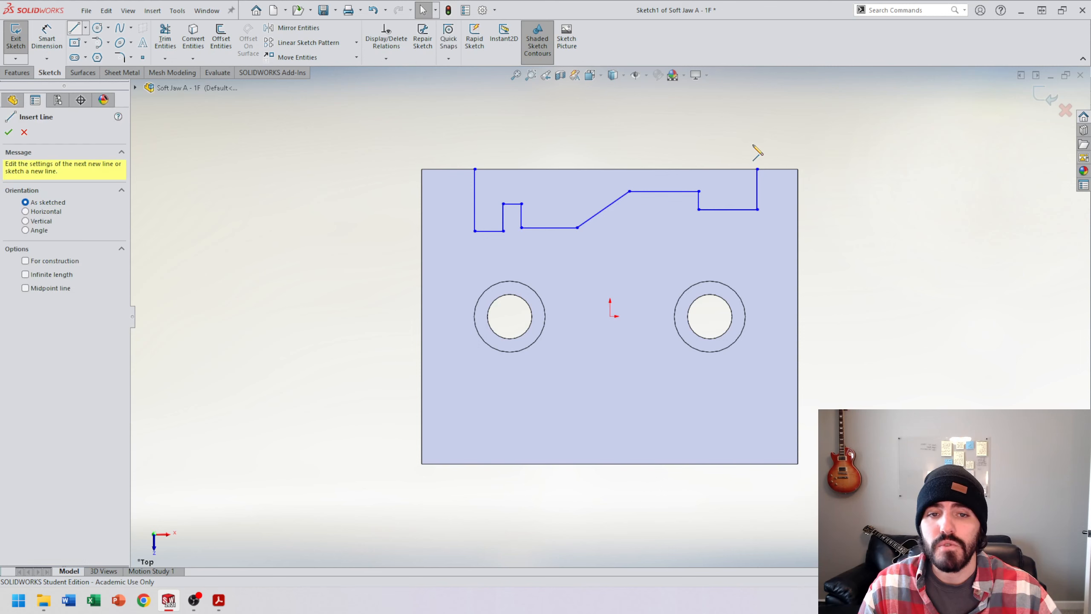
{"action": "left_click", "coordinate": [474, 169]}
{"action": "left_click", "coordinate": [757, 169]}
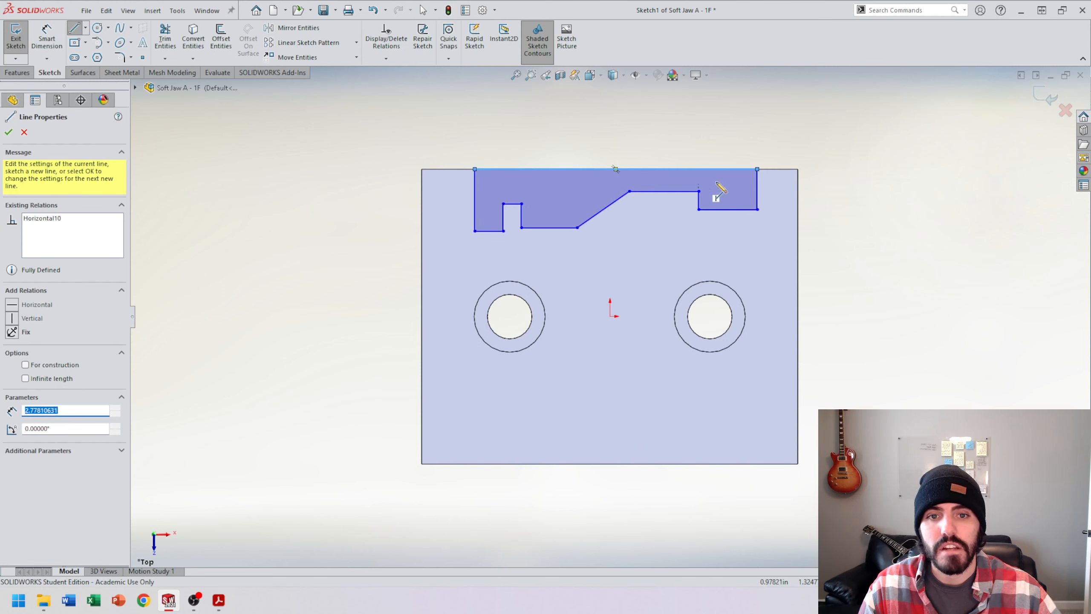
{"action": "key", "text": "Escape"}
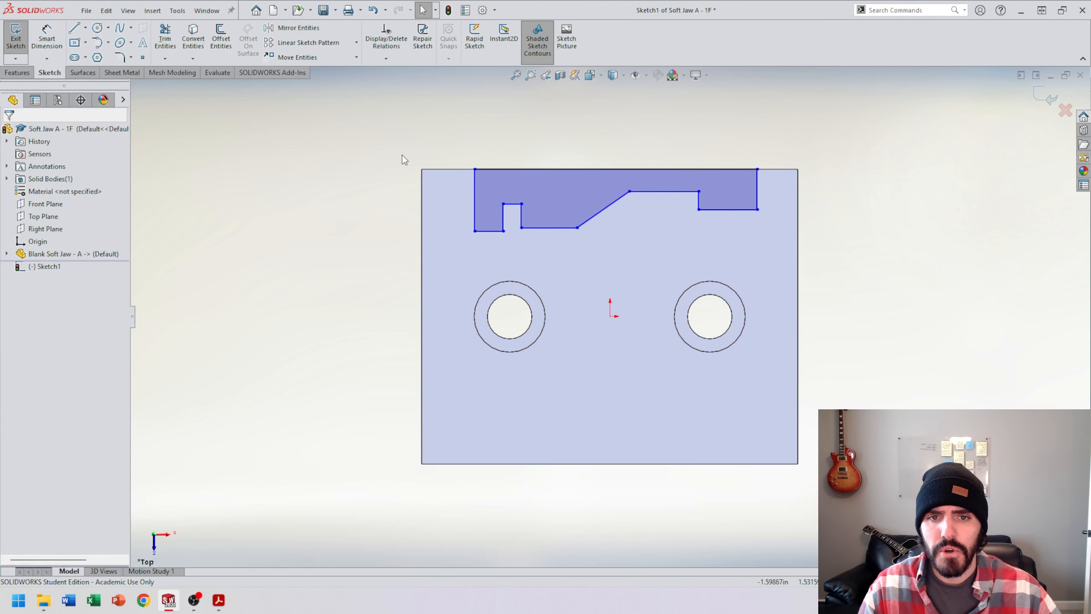
Step: Dimension the profile's left wall .5625 in from the jaw's left edge
{"action": "left_click", "coordinate": [49, 49]}
{"action": "left_click", "coordinate": [476, 202]}
{"action": "left_click", "coordinate": [426, 207]}
{"action": "left_click", "coordinate": [521, 169]}
{"action": "type", "text": ".5625"}
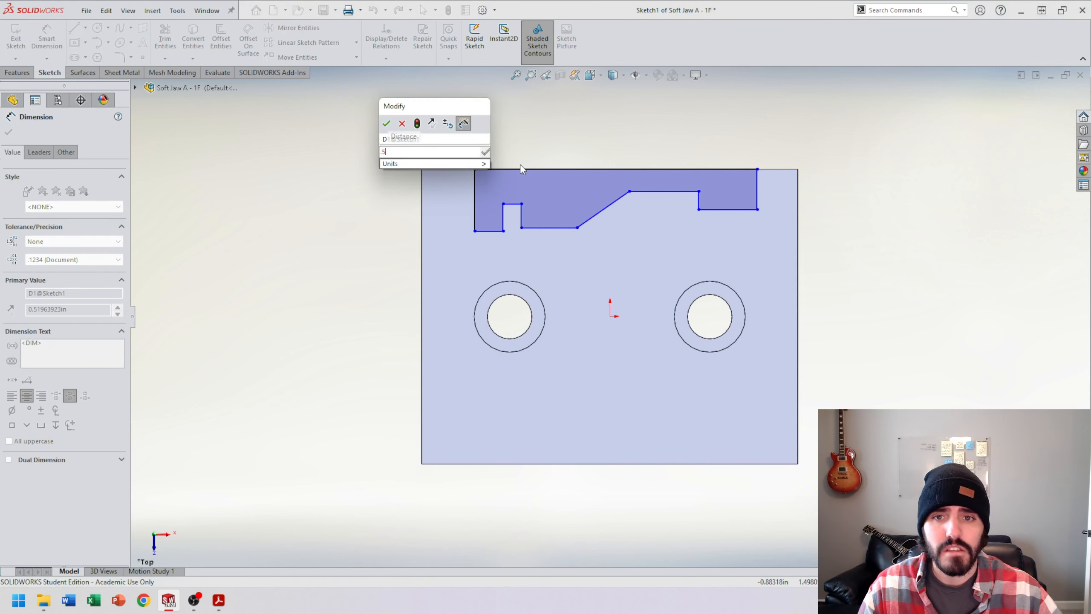
{"action": "key", "text": "Return"}
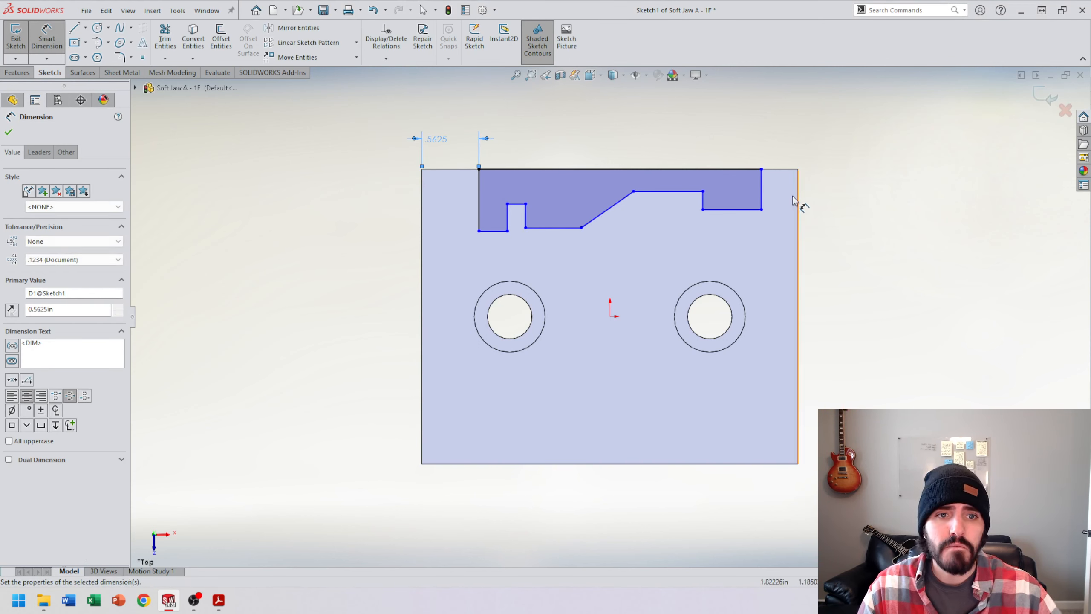
Step: Dimension the profile's right wall .5625 in from the jaw's right edge
{"action": "left_click", "coordinate": [762, 200]}
{"action": "left_click", "coordinate": [799, 206]}
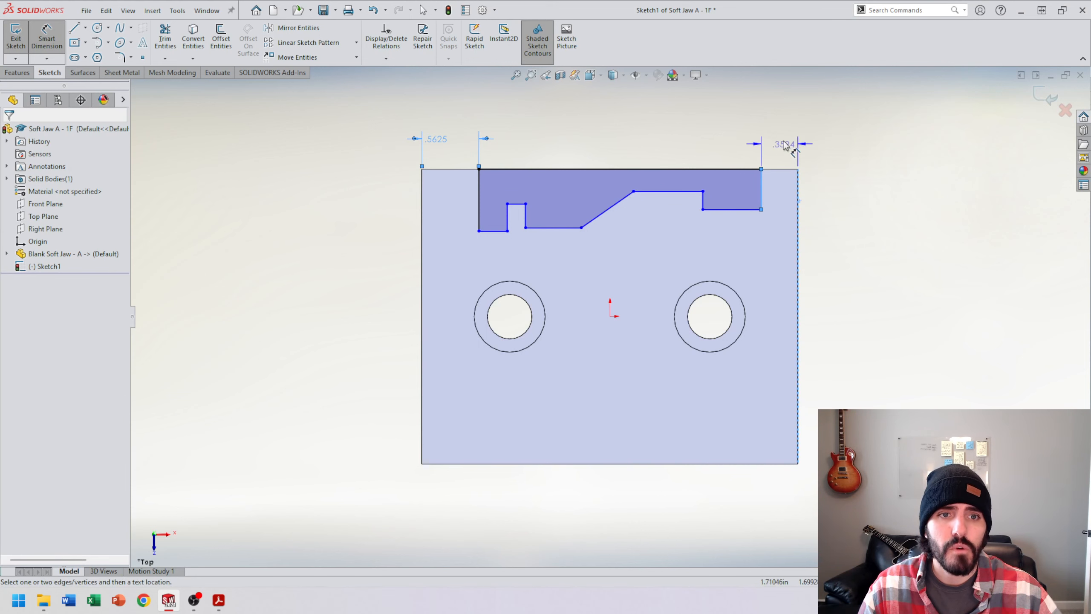
{"action": "left_click", "coordinate": [835, 176]}
{"action": "type", "text": "."}
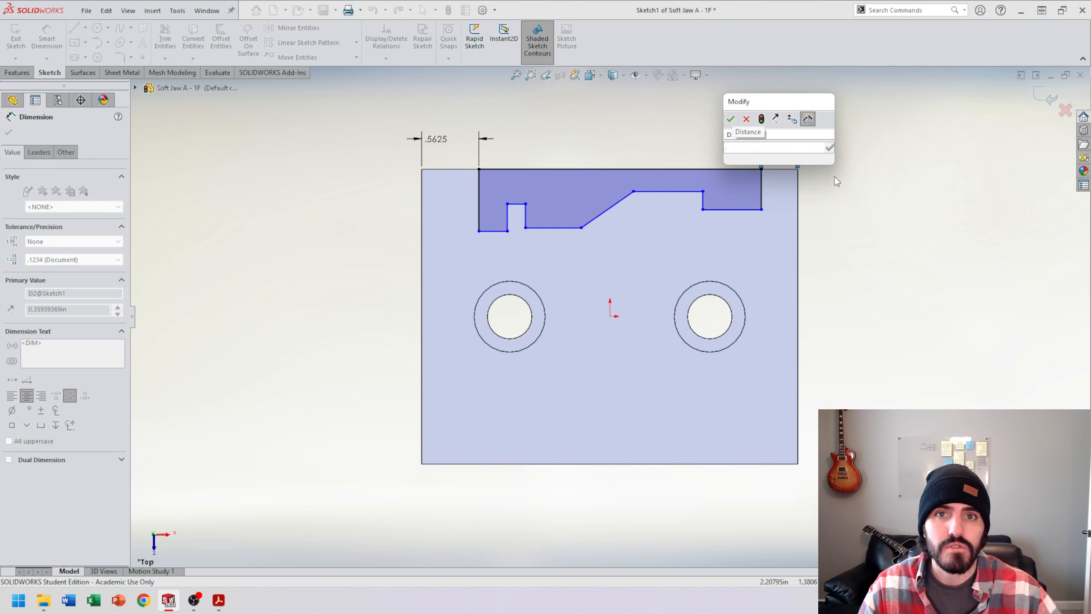
{"action": "type", "text": "5625"}
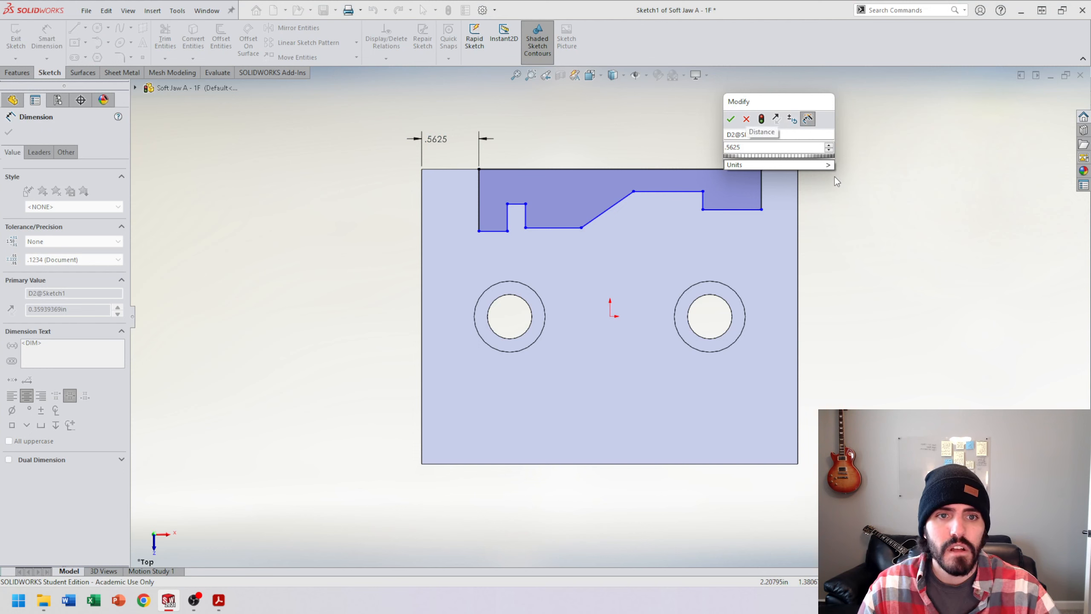
{"action": "key", "text": "Return"}
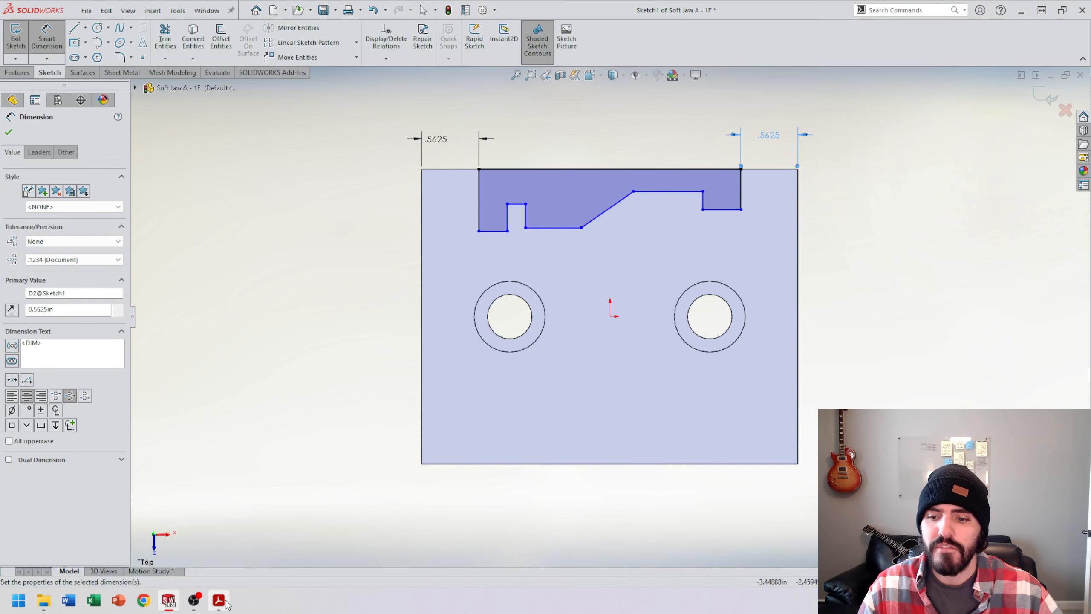
Step: Look up the pocket depth on the drawing in Acrobat Reader and dimension the left floor line 15/32 in from the jaw's upper edge
{"action": "mouse_move", "coordinate": [219, 600]}
{"action": "left_click", "coordinate": [272, 550]}
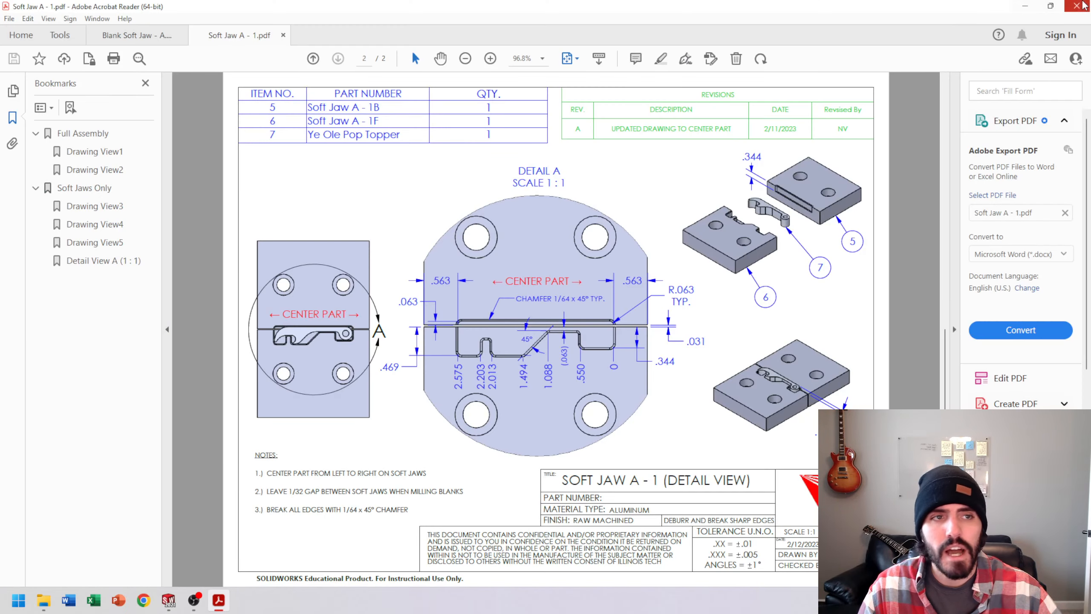
{"action": "left_click", "coordinate": [1025, 6]}
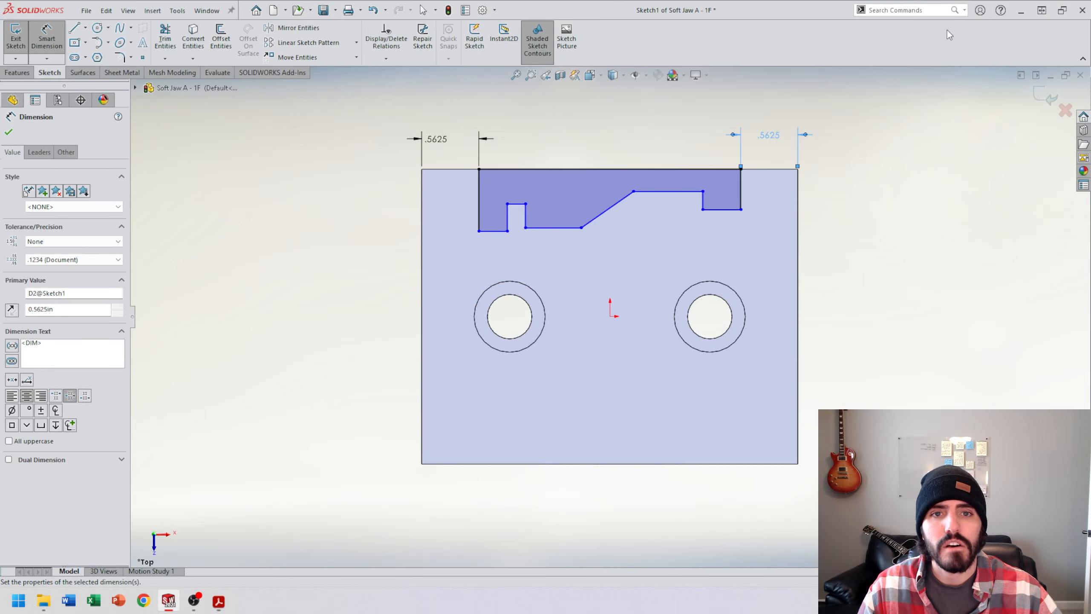
{"action": "left_click", "coordinate": [494, 232]}
{"action": "left_click", "coordinate": [514, 169]}
{"action": "left_click", "coordinate": [372, 196]}
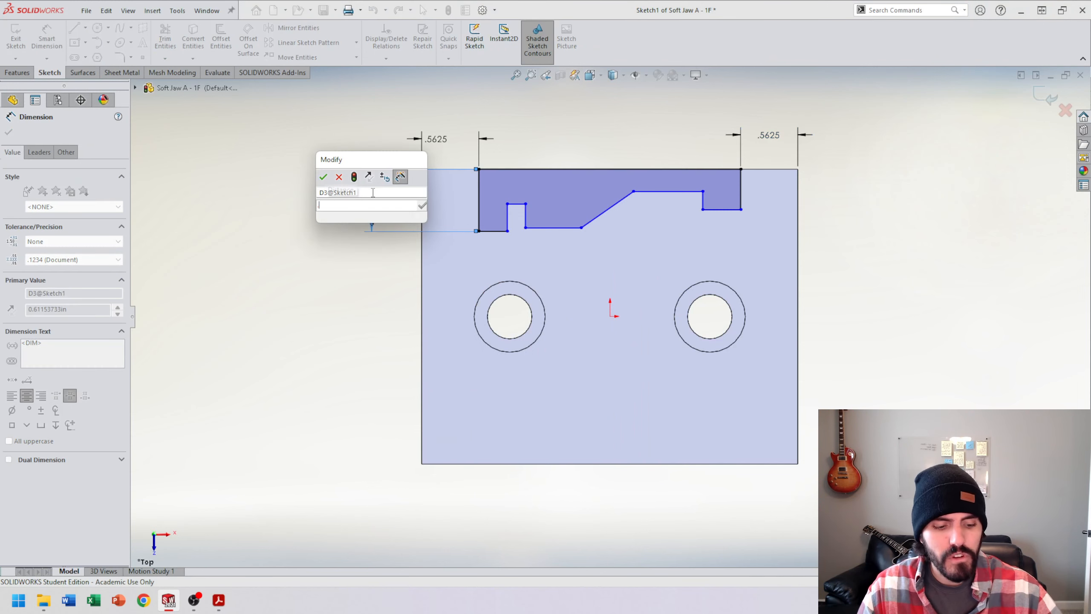
{"action": "type", "text": "15/32"}
{"action": "key", "text": "Return"}
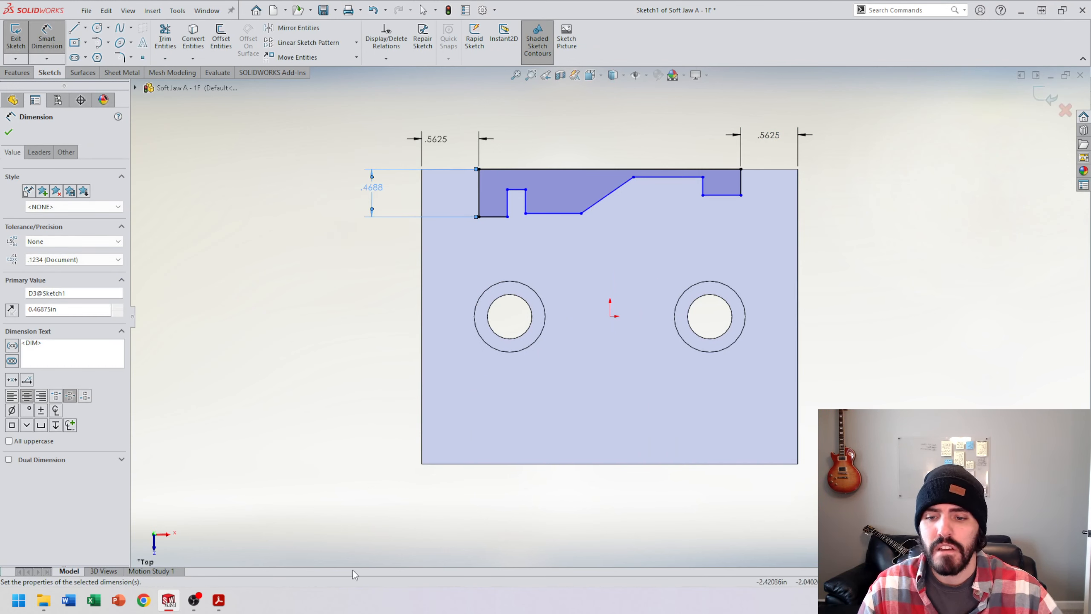
Step: Check the detail drawing in Acrobat Reader and make the floor lines on both sides of the narrow raised tab collinear
{"action": "mouse_move", "coordinate": [219, 600]}
{"action": "left_click", "coordinate": [266, 556]}
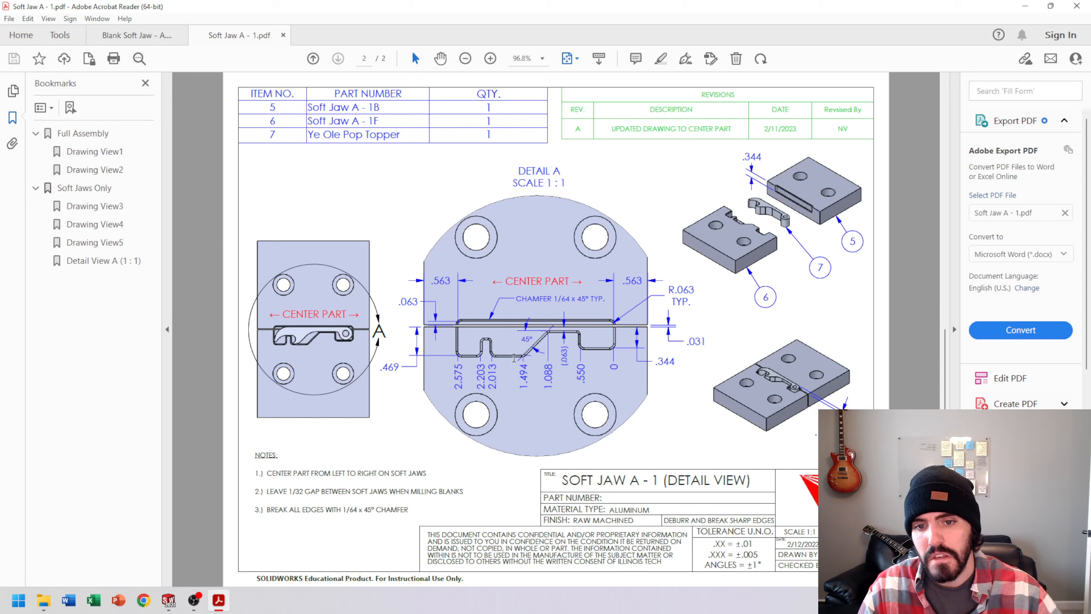
{"action": "left_click", "coordinate": [1025, 6]}
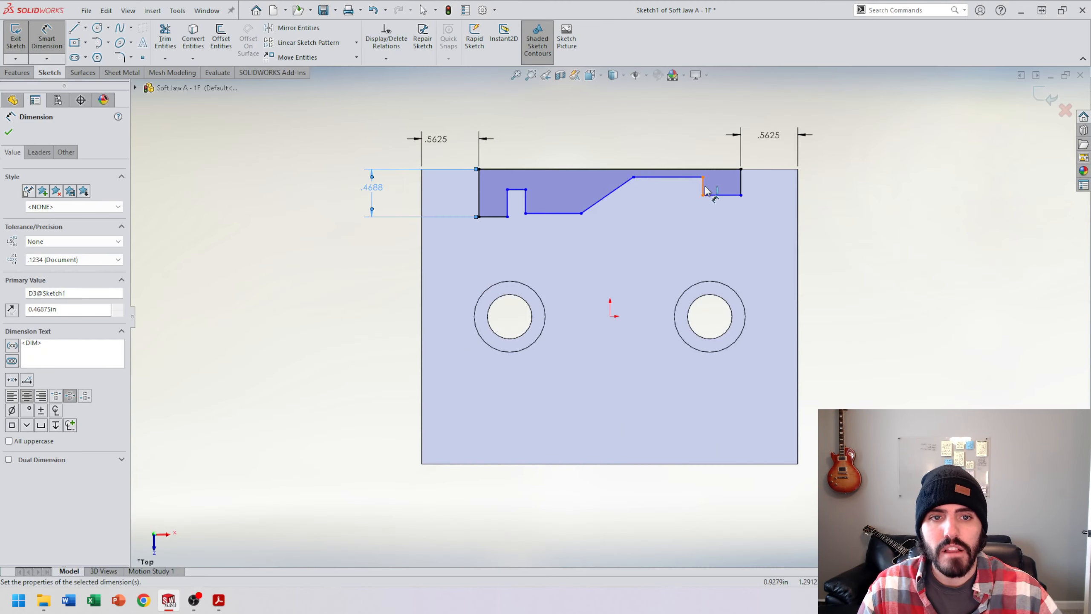
{"action": "scroll", "coordinate": [569, 148], "scroll_direction": "down", "scroll_amount": 4}
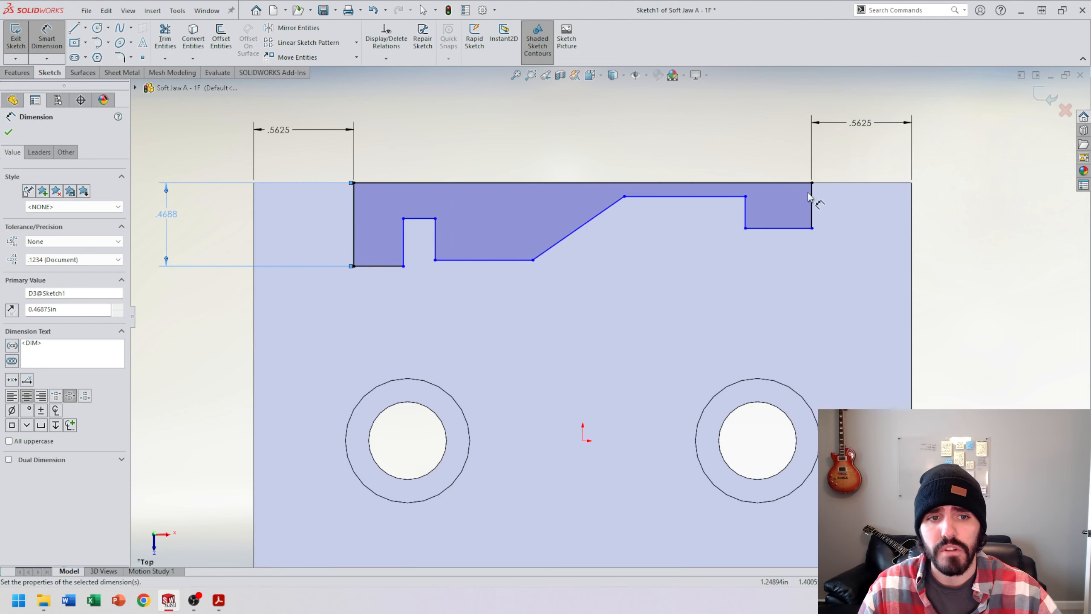
{"action": "key", "text": "Escape"}
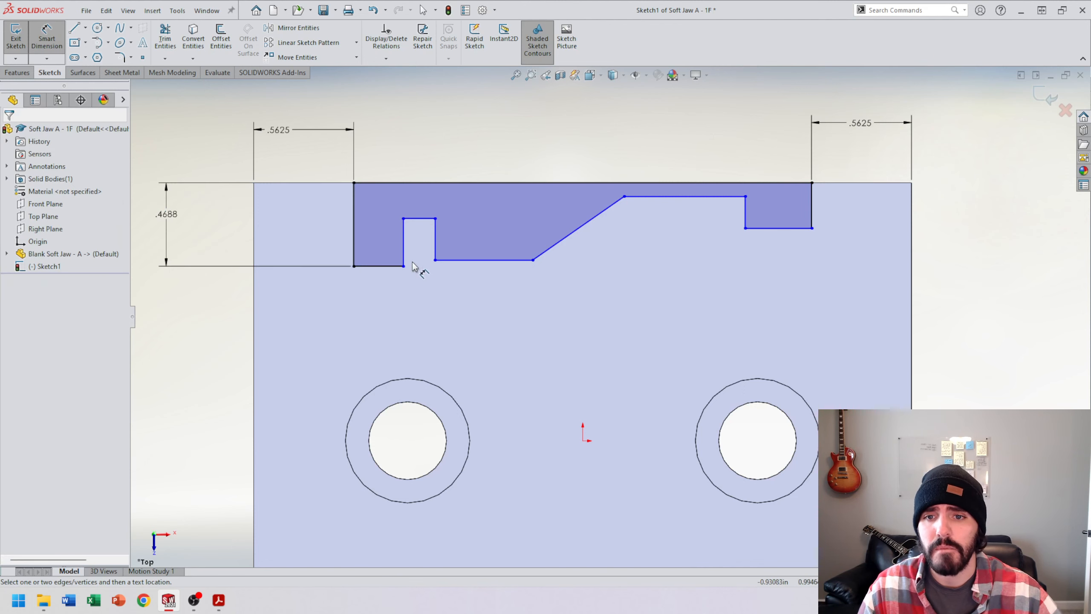
{"action": "key", "text": "Escape"}
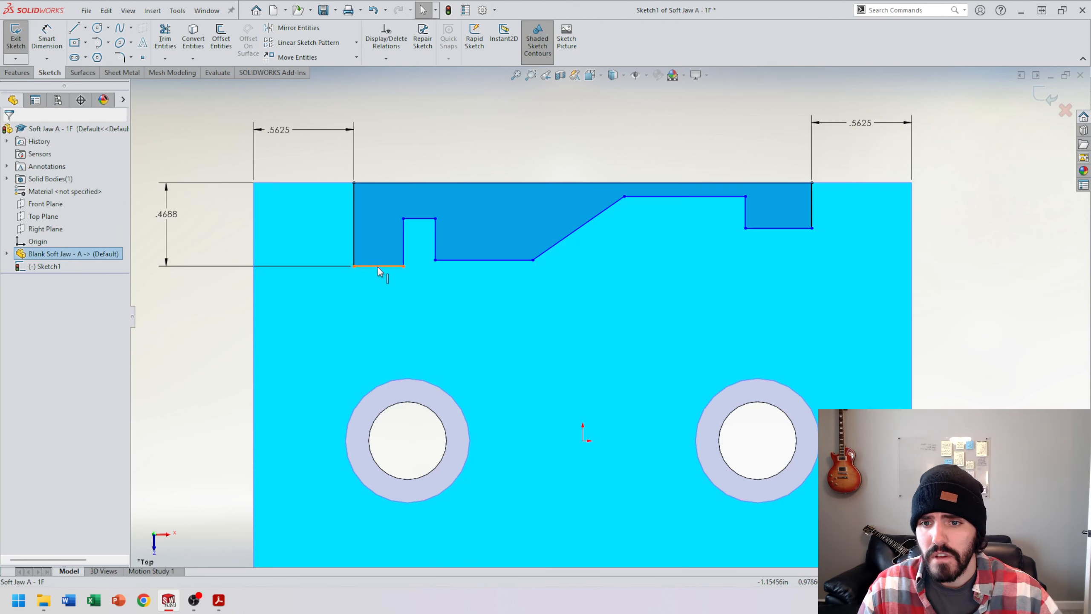
{"action": "left_click", "coordinate": [381, 267]}
{"action": "key", "text": "Escape"}
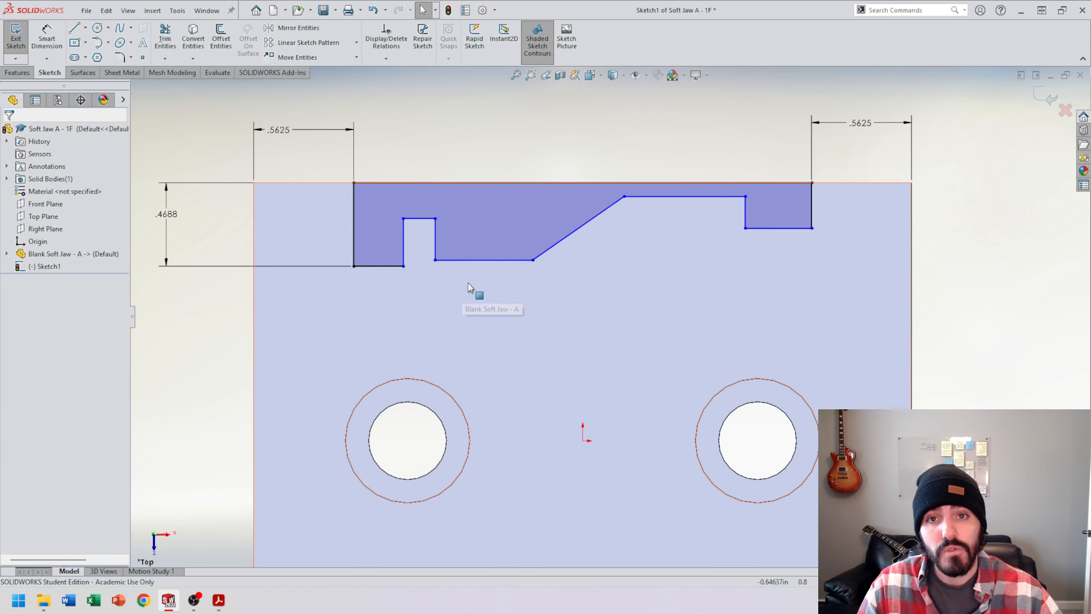
{"action": "left_click", "coordinate": [462, 260]}
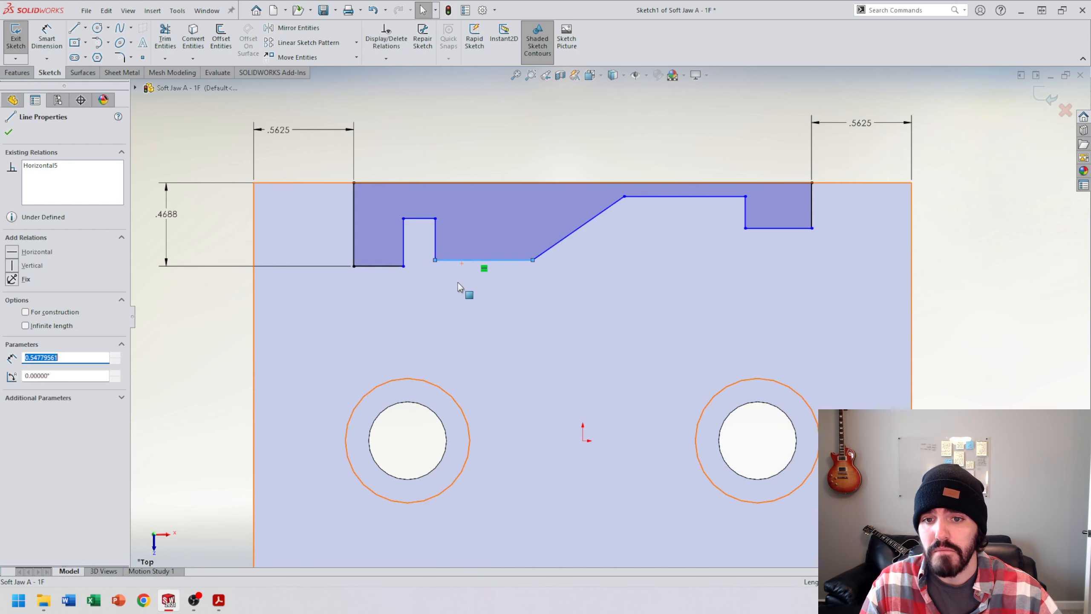
{"action": "left_click", "coordinate": [384, 267], "text": "ctrl"}
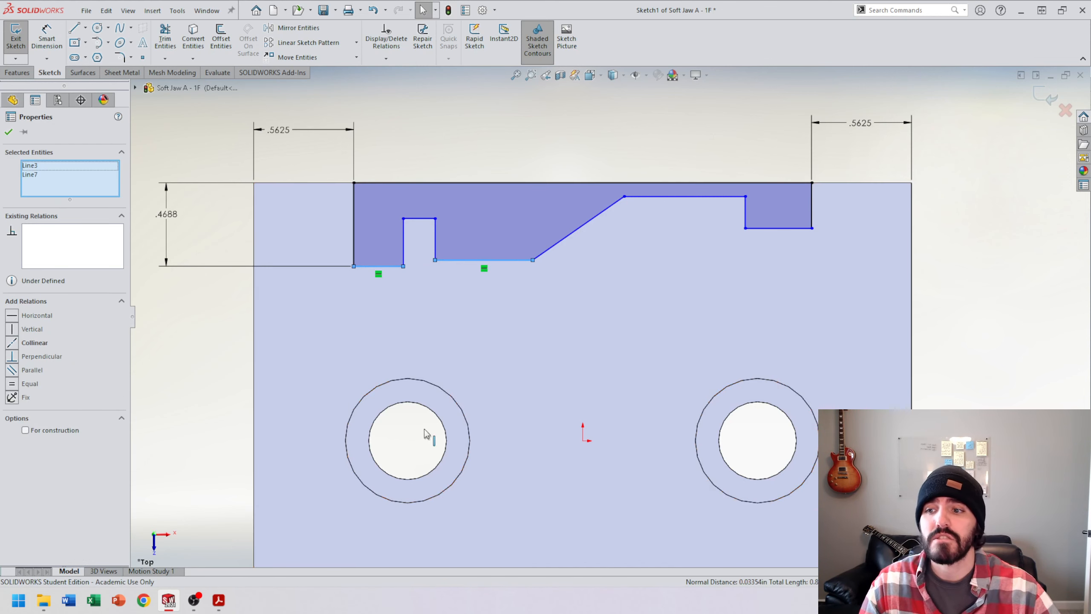
{"action": "left_click", "coordinate": [13, 346]}
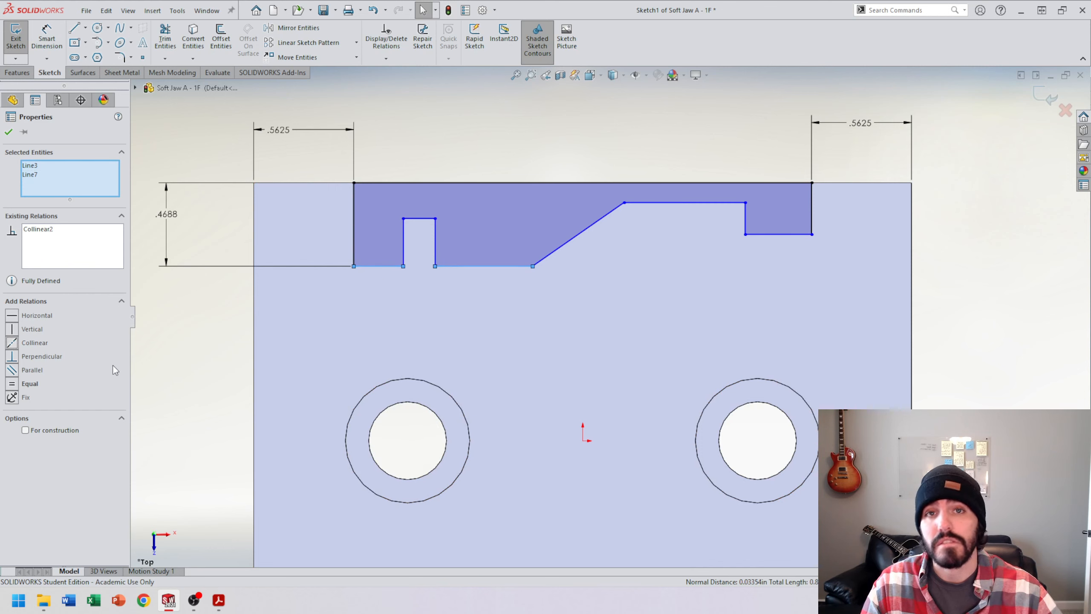
{"action": "key", "text": "Escape"}
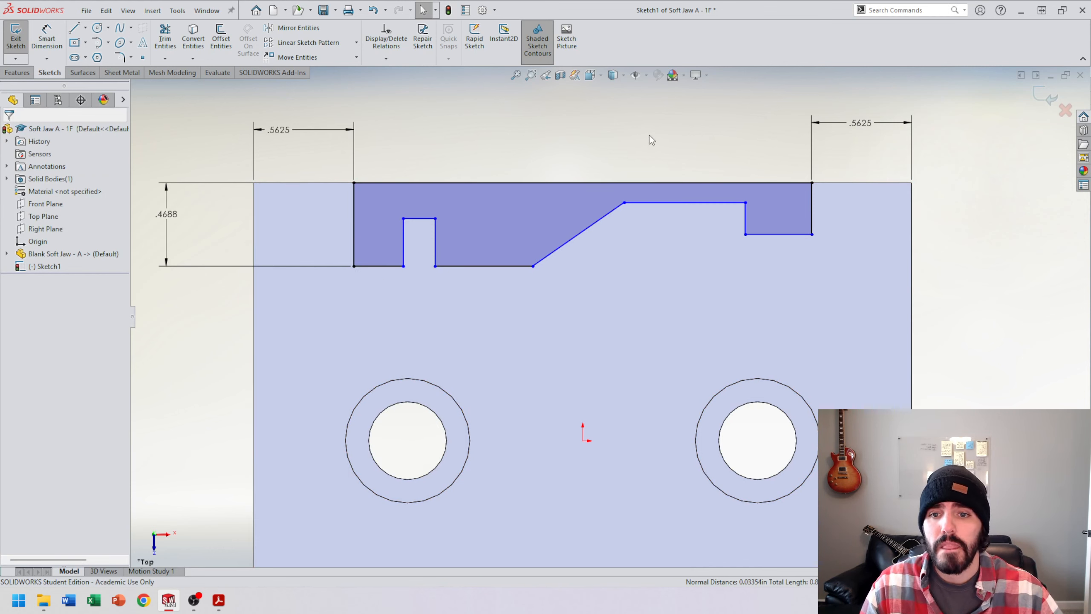
Step: Look up the raised flat's depth on the drawing in Acrobat Reader and dimension it .0625 in from the jaw's upper edge
{"action": "left_click", "coordinate": [46, 39]}
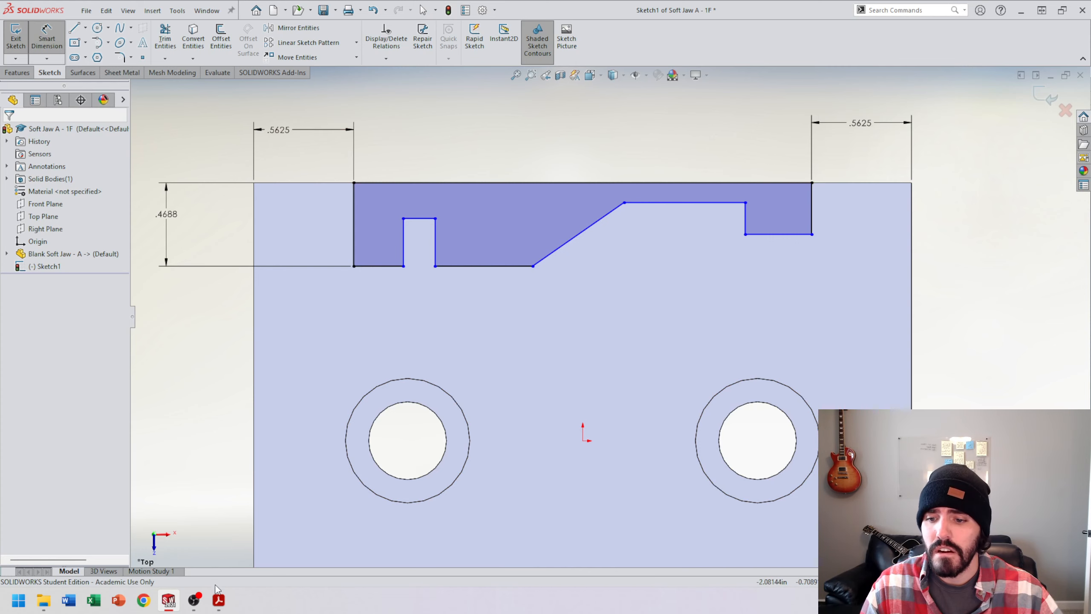
{"action": "mouse_move", "coordinate": [218, 600]}
{"action": "left_click", "coordinate": [292, 572]}
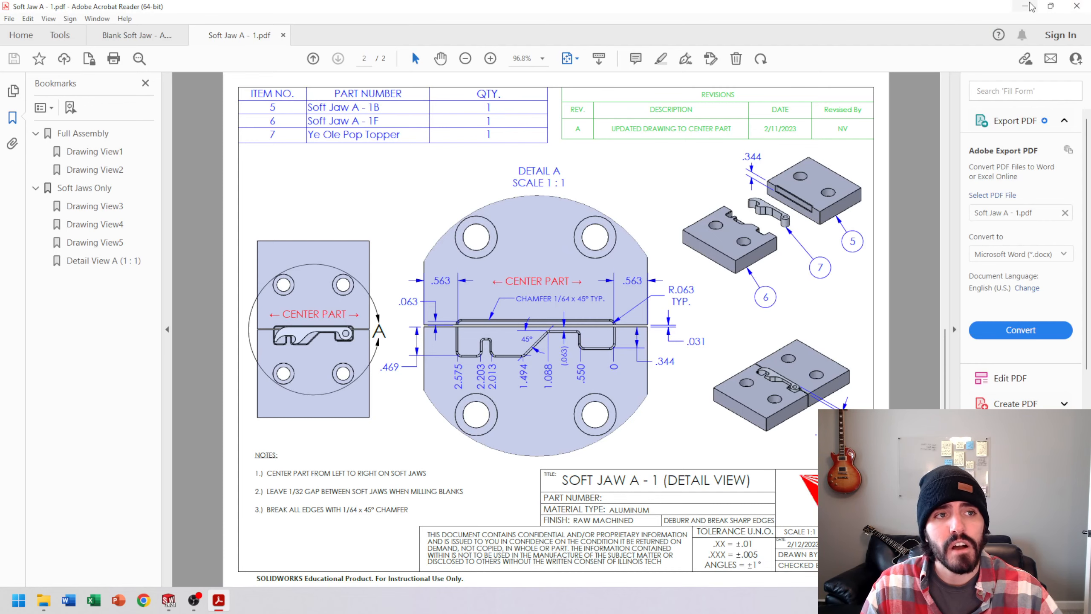
{"action": "key", "text": "alt+Tab"}
{"action": "left_click", "coordinate": [691, 208]}
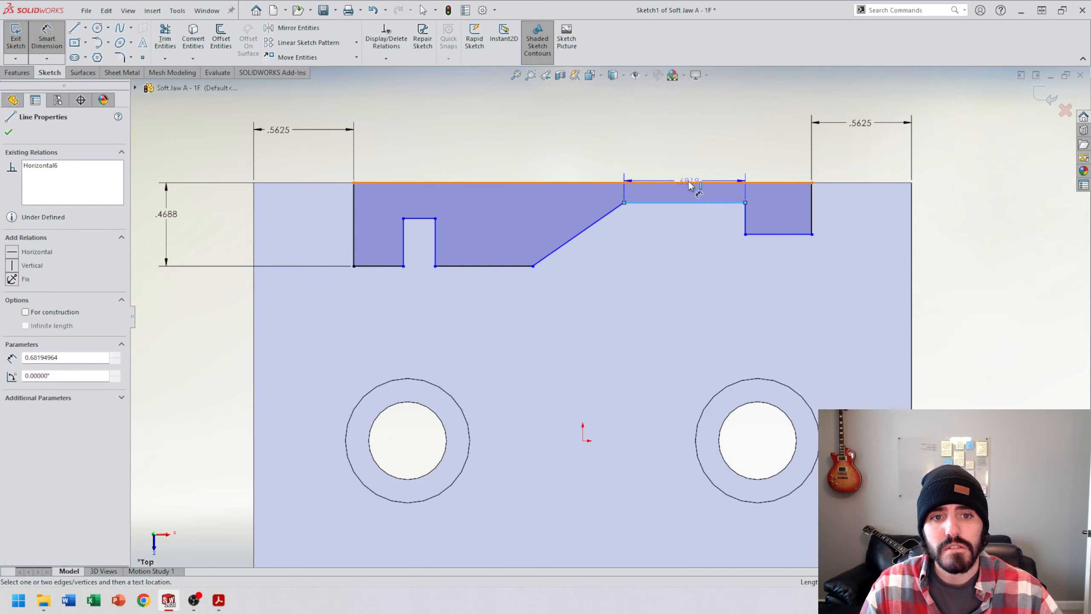
{"action": "left_click", "coordinate": [689, 183]}
{"action": "left_click", "coordinate": [675, 232]}
{"action": "type", "text": ".0"}
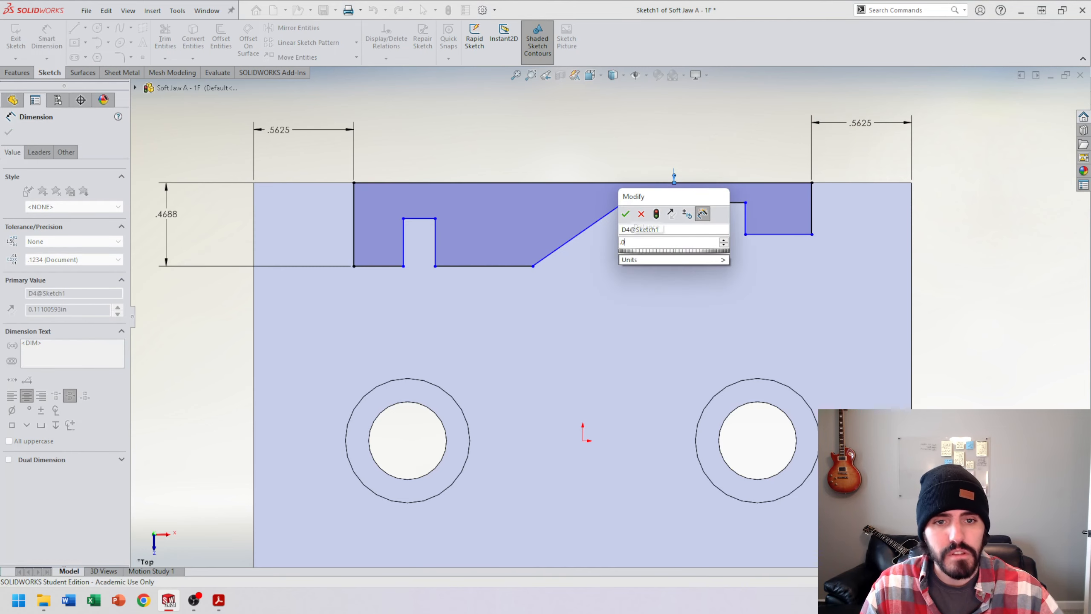
{"action": "type", "text": "625"}
{"action": "key", "text": "Return"}
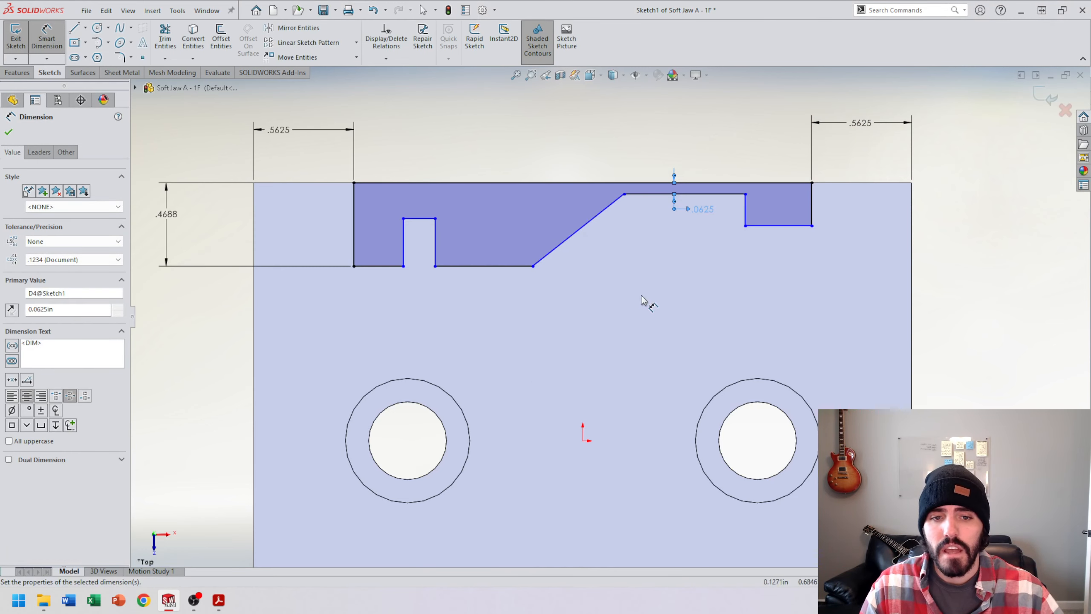
Step: Look up the right-hand recess depth on the drawing in Acrobat Reader and dimension its floor .34375 in from the profile's upper line
{"action": "mouse_move", "coordinate": [218, 600]}
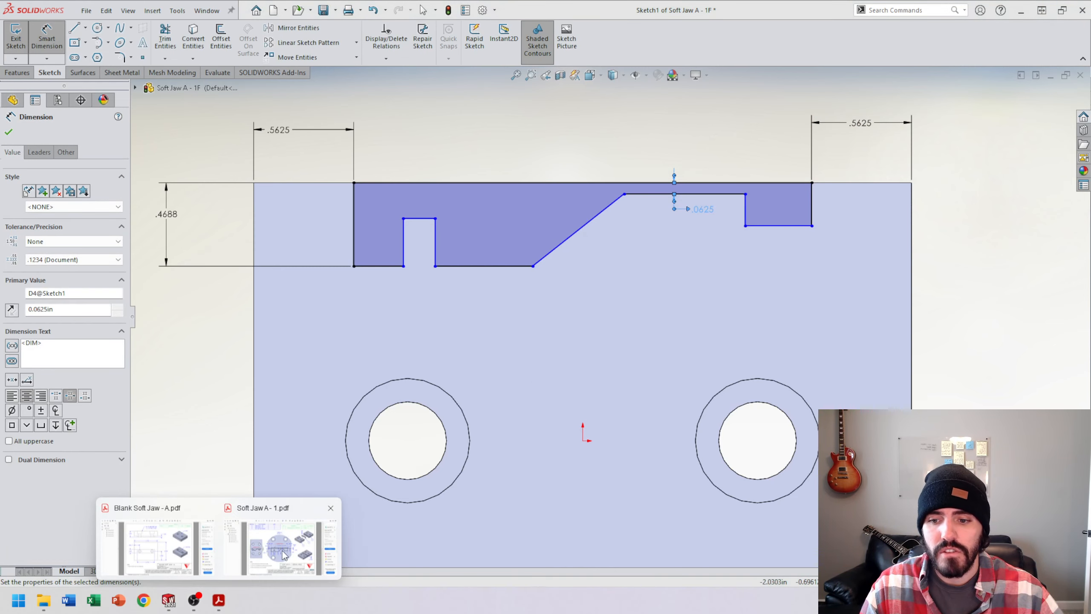
{"action": "left_click", "coordinate": [286, 555]}
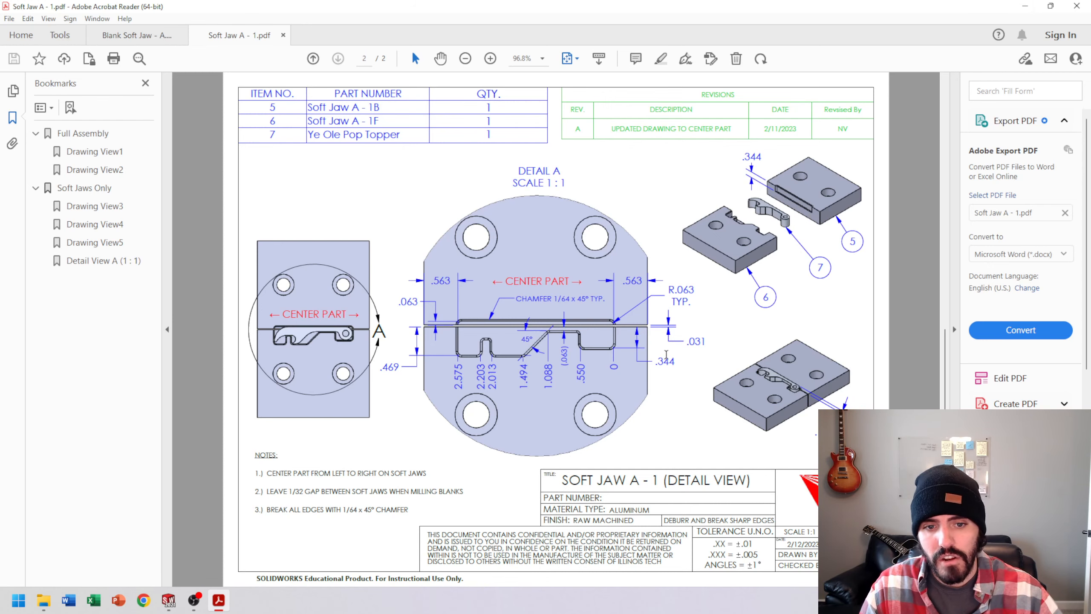
{"action": "left_click", "coordinate": [1025, 6]}
{"action": "left_click", "coordinate": [774, 225]}
{"action": "left_click", "coordinate": [774, 183]}
{"action": "left_click", "coordinate": [850, 206]}
{"action": "type", "text": ".34"}
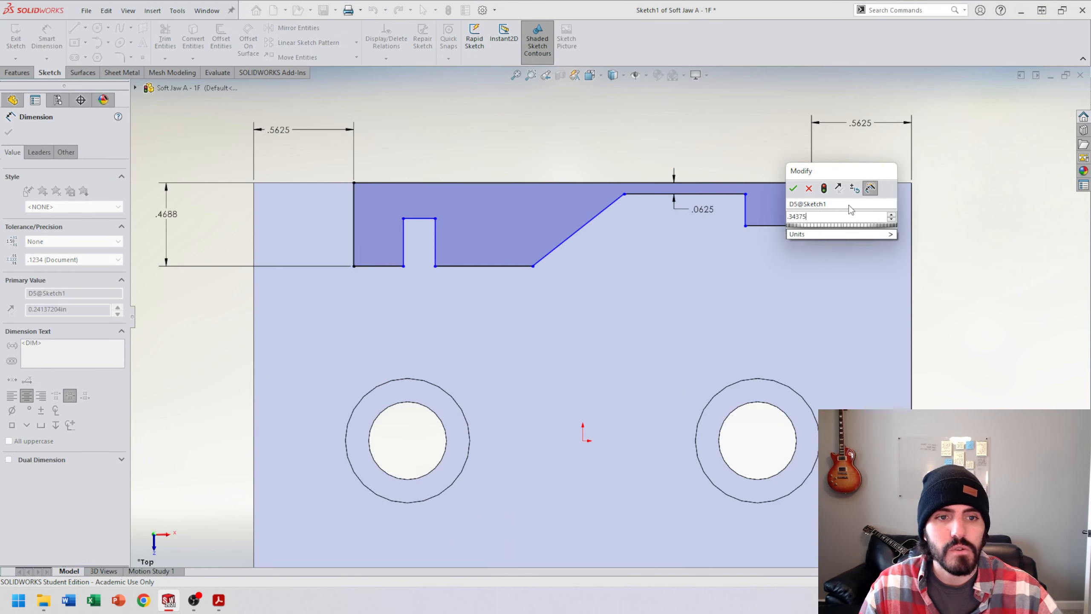
{"action": "type", "text": "375"}
{"action": "key", "text": "Return"}
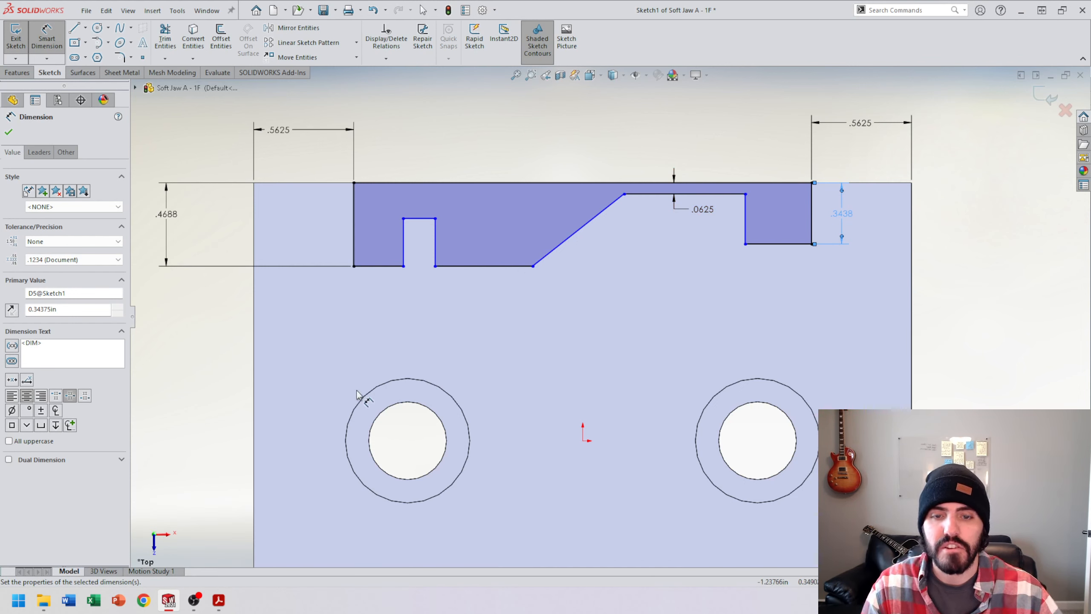
Step: Look up the right-hand recess width on the drawing in Acrobat Reader and dimension it .55 in between its two walls
{"action": "mouse_move", "coordinate": [219, 601]}
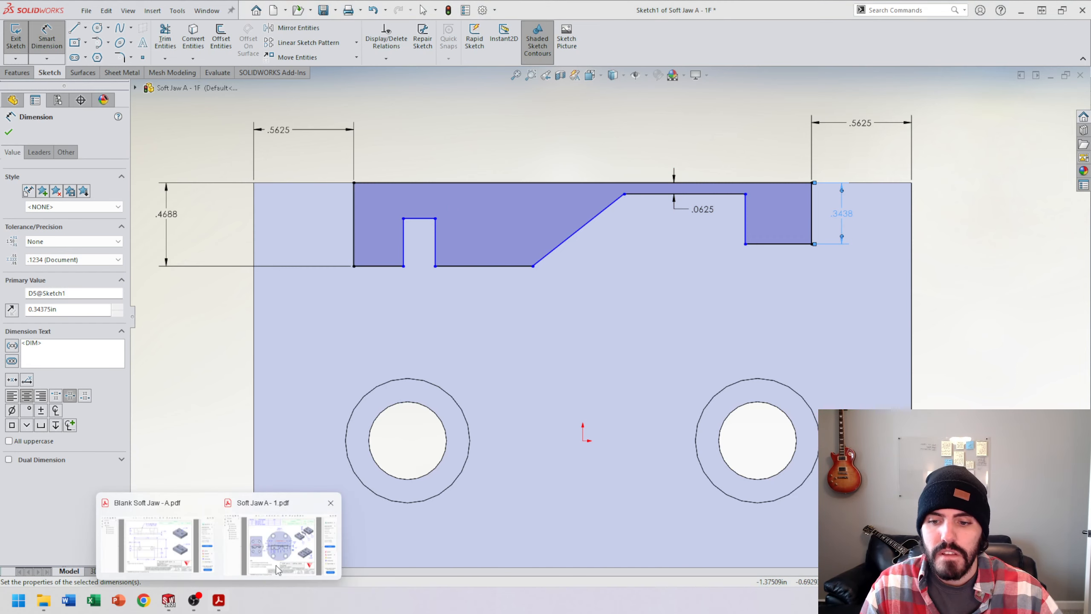
{"action": "left_click", "coordinate": [277, 568]}
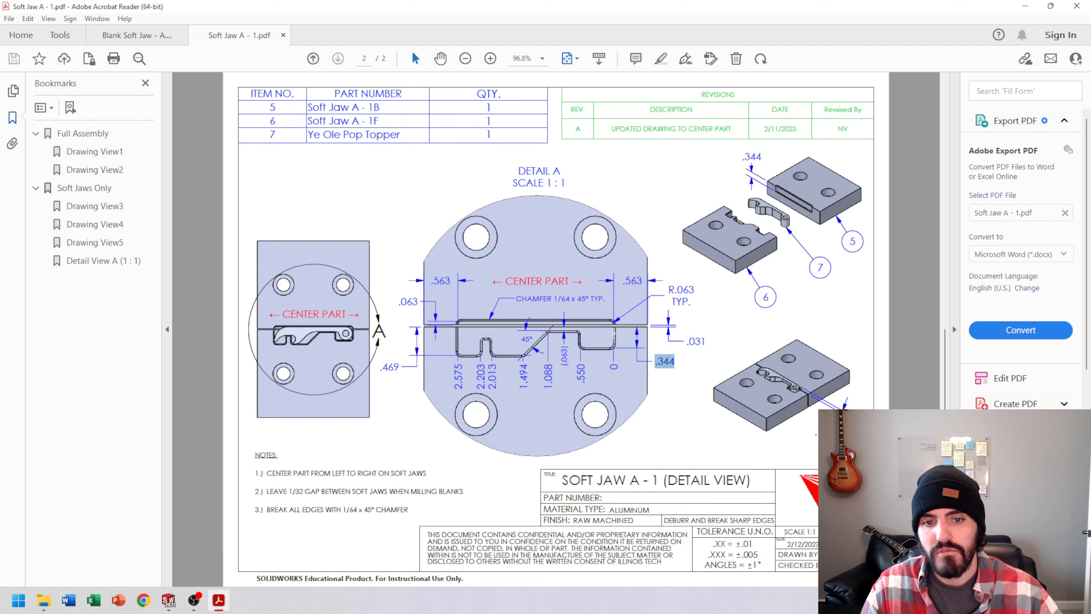
{"action": "double_click", "coordinate": [613, 366]}
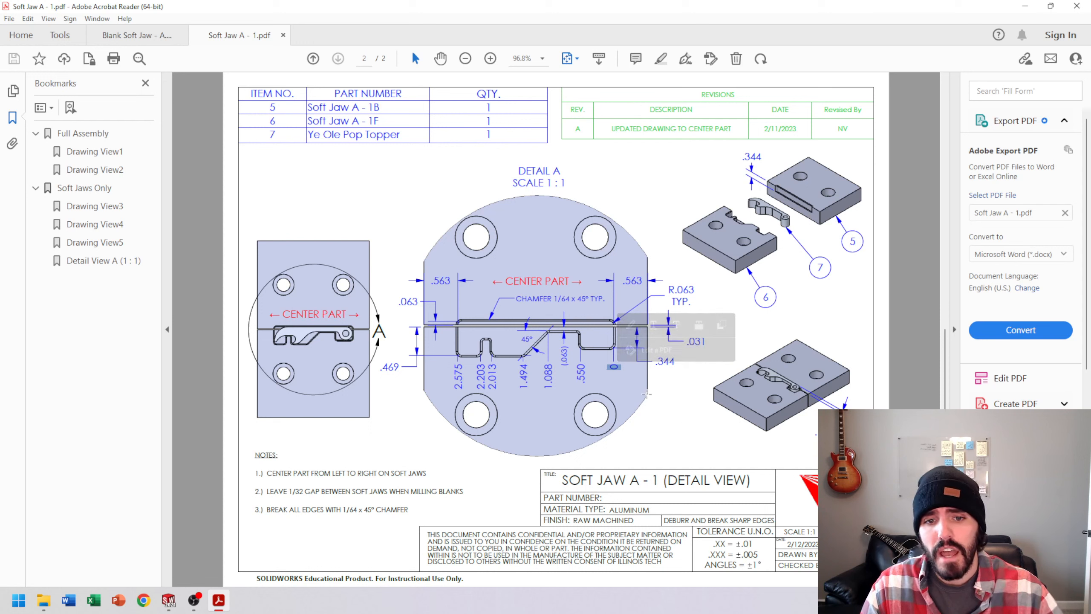
{"action": "double_click", "coordinate": [580, 373]}
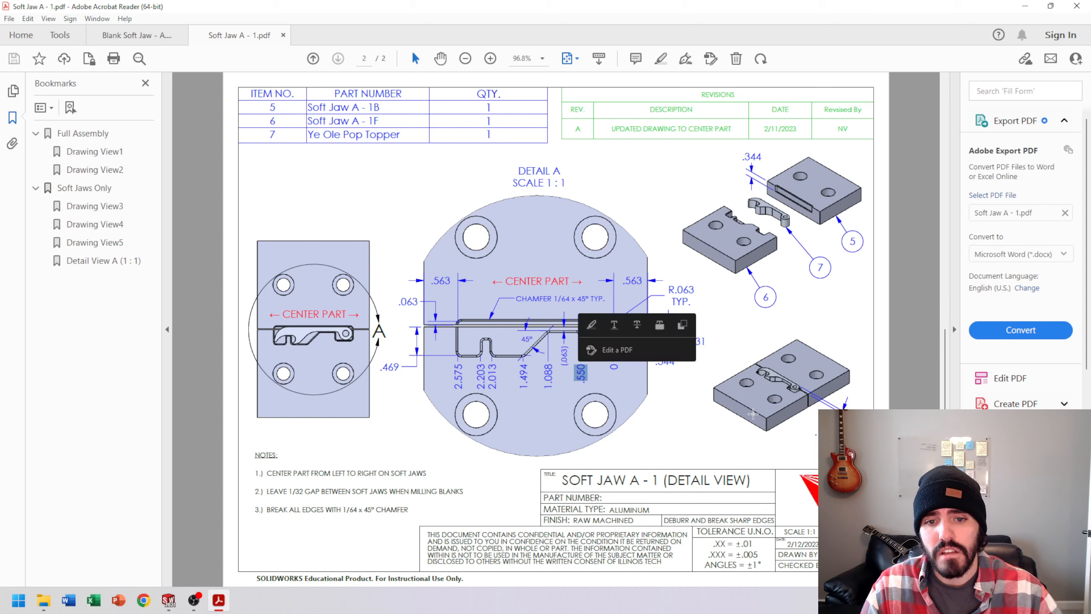
{"action": "left_click", "coordinate": [1023, 6]}
{"action": "left_click", "coordinate": [753, 139]}
{"action": "left_click", "coordinate": [813, 230]}
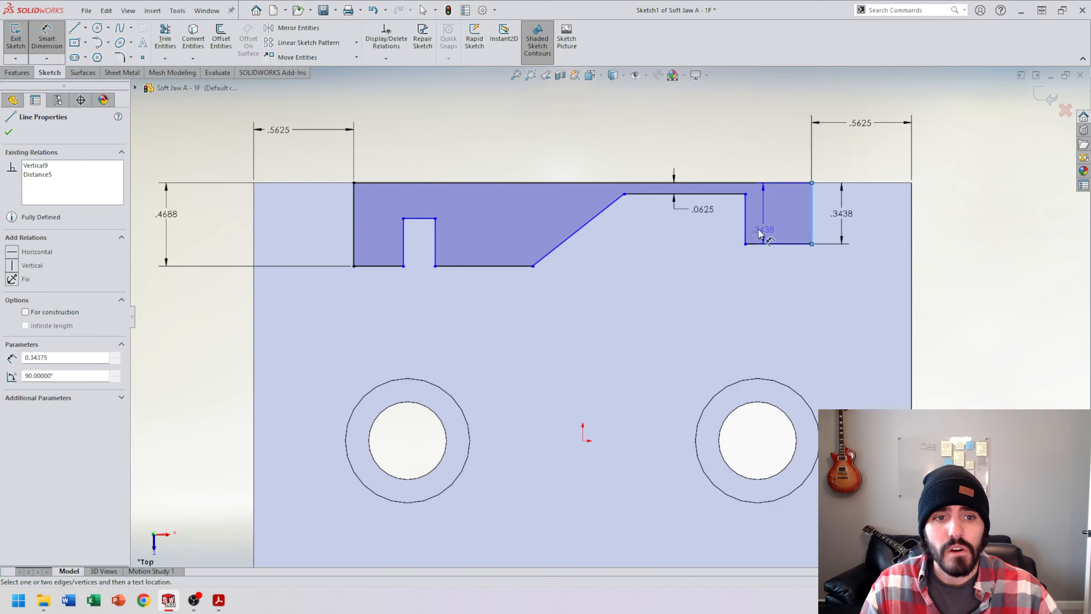
{"action": "left_click", "coordinate": [745, 235]}
{"action": "left_click", "coordinate": [765, 286]}
{"action": "type", "text": ".55"}
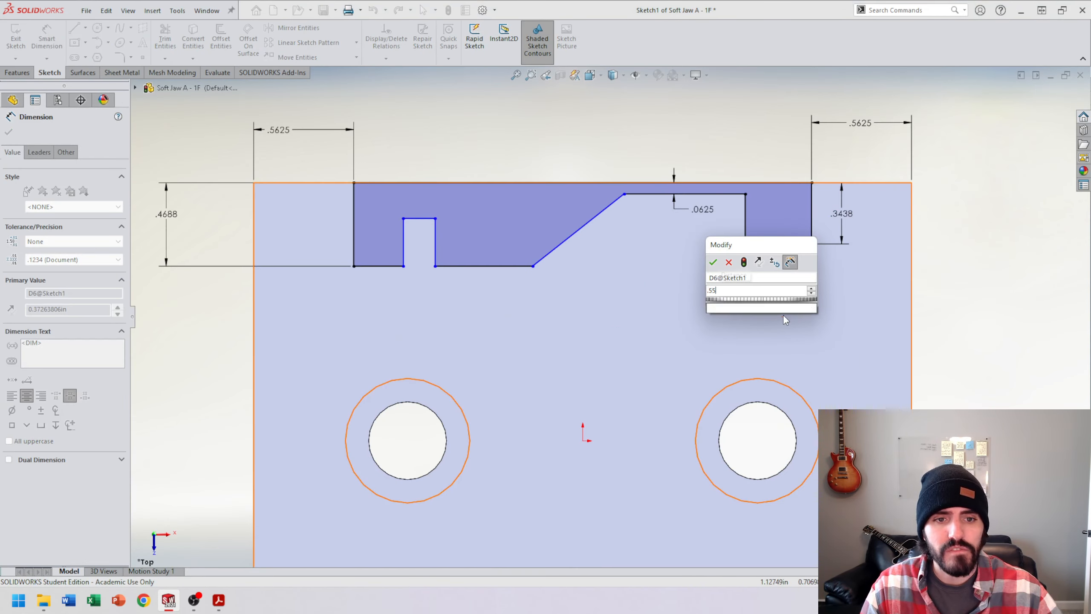
{"action": "key", "text": "Return"}
Step: Check the drawing in Acrobat Reader and dimension the slope's upper corner 1.0875 in from the profile's right wall
{"action": "mouse_move", "coordinate": [219, 600]}
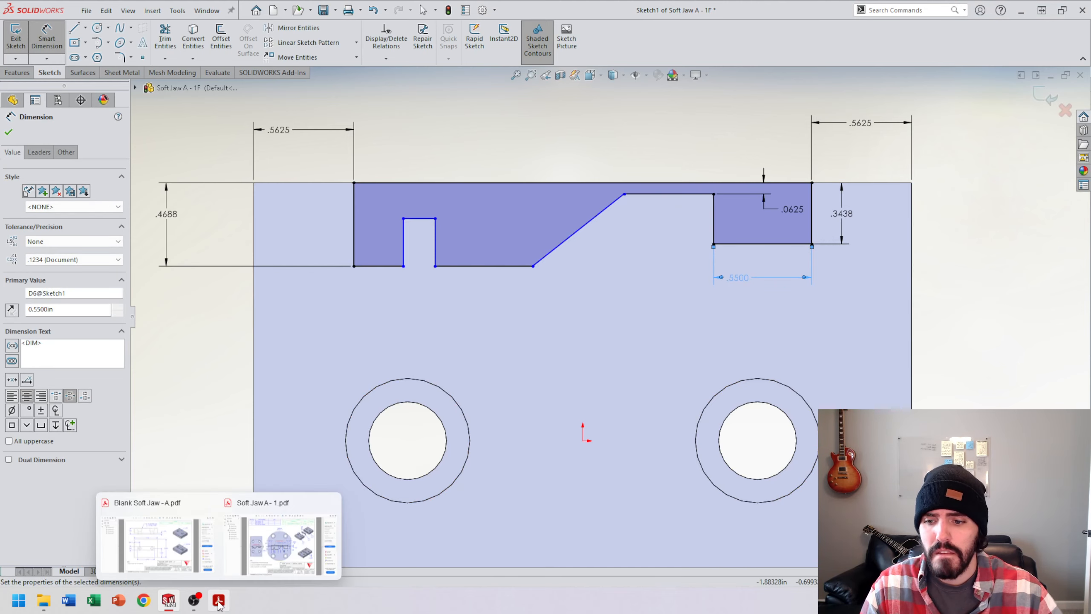
{"action": "left_click", "coordinate": [256, 567]}
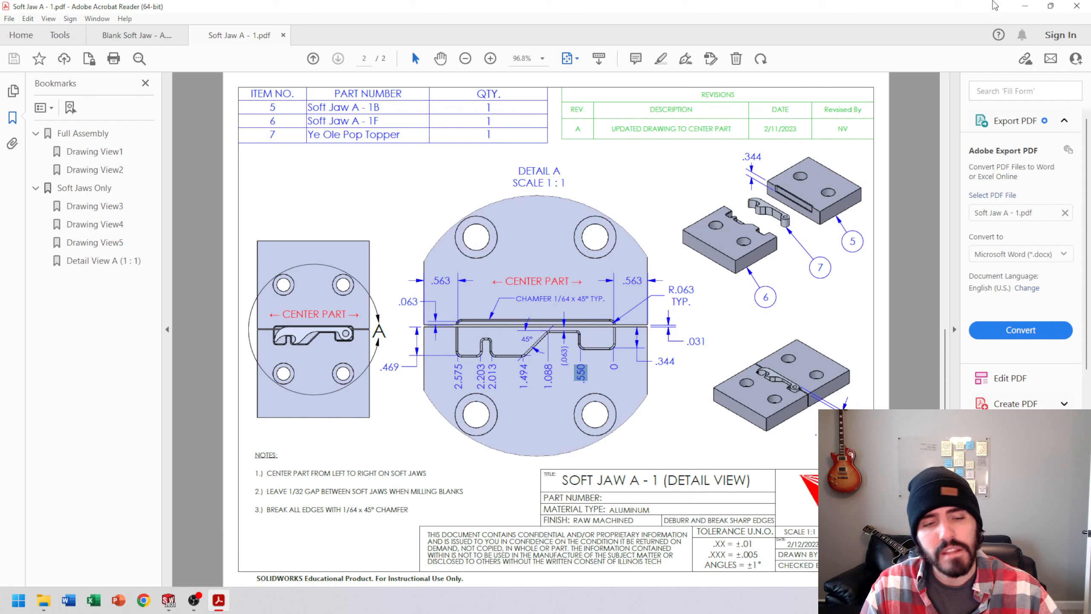
{"action": "left_click", "coordinate": [1025, 6]}
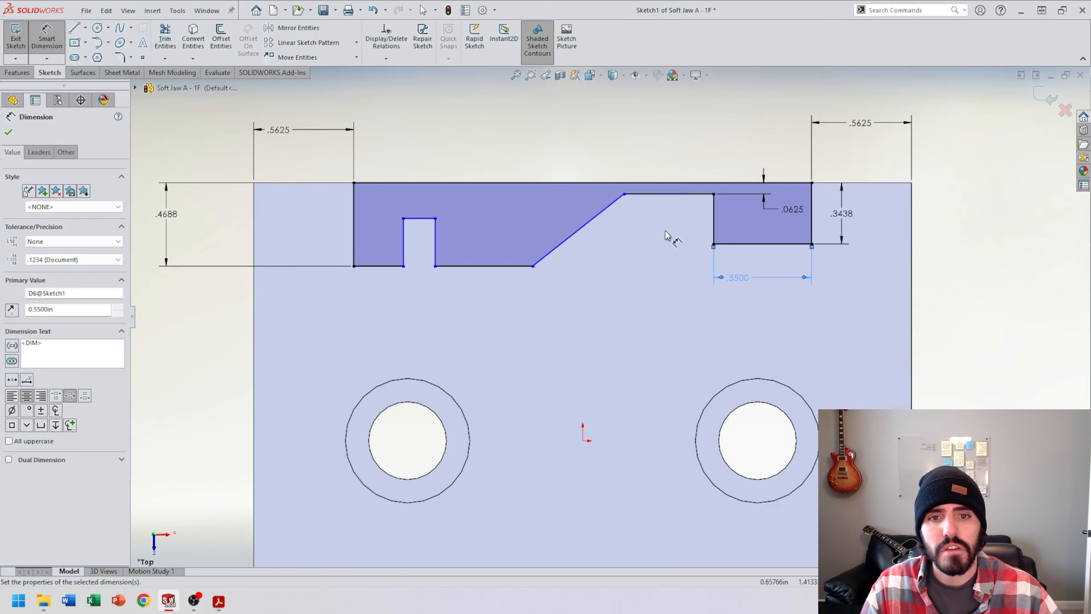
{"action": "left_click", "coordinate": [811, 228]}
{"action": "left_click", "coordinate": [624, 194]}
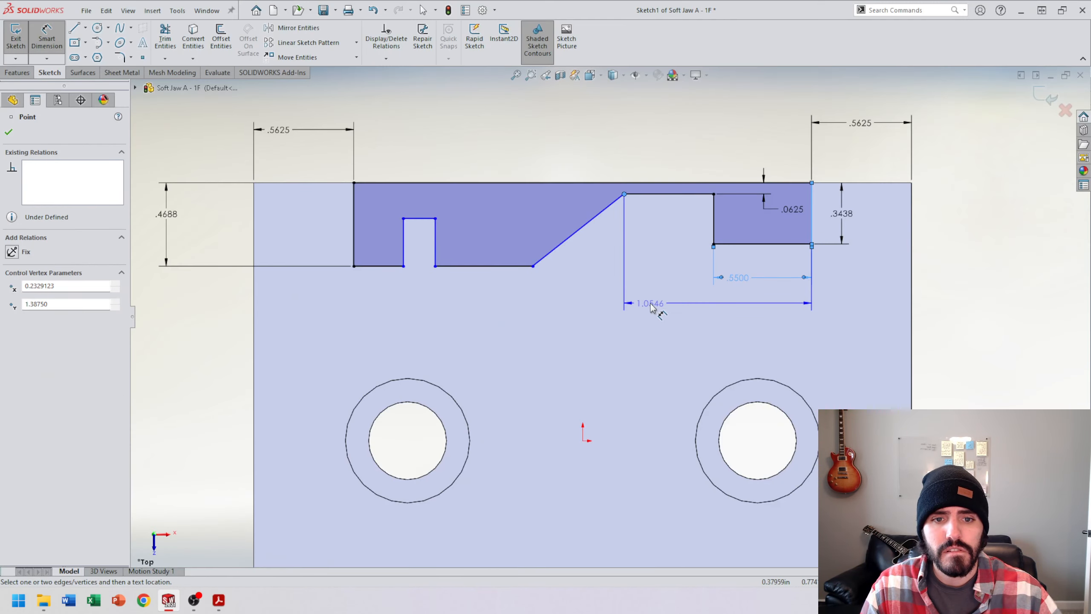
{"action": "left_click", "coordinate": [650, 306]}
{"action": "type", "text": "1.0875"}
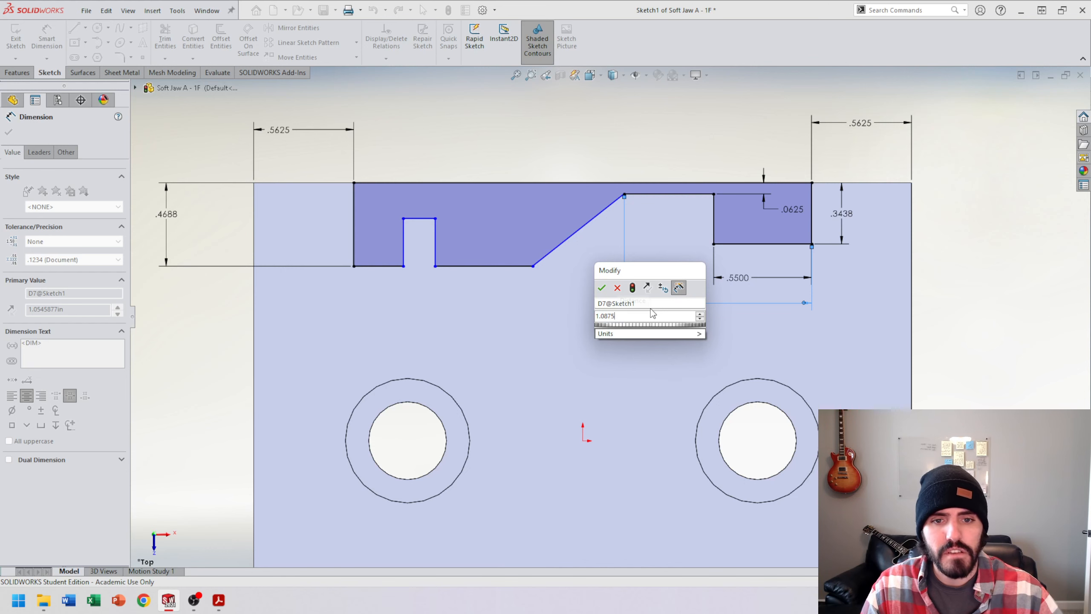
{"action": "key", "text": "Return"}
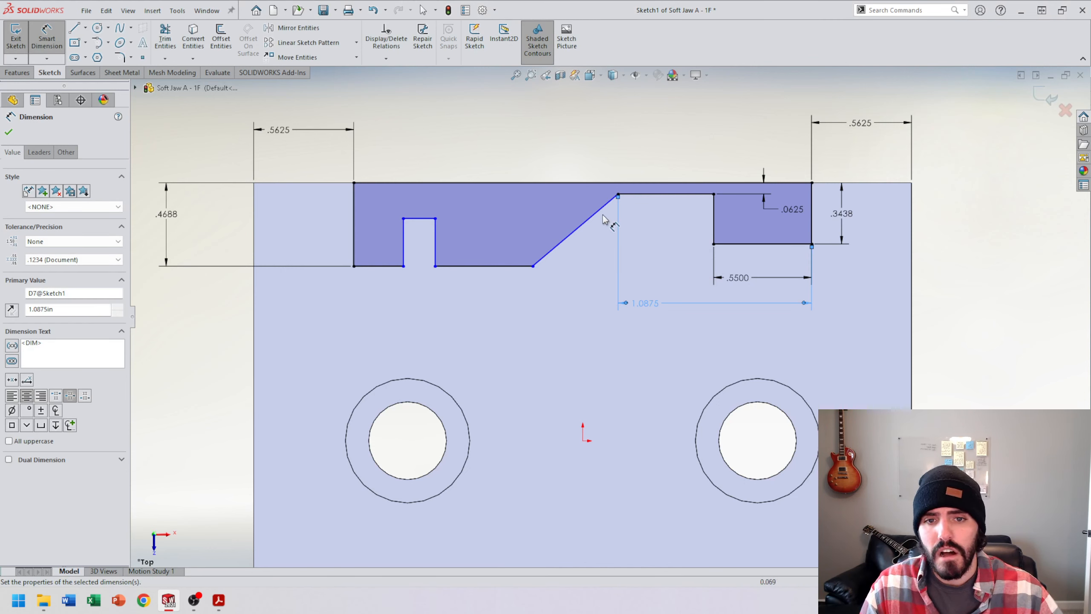
Step: Dimension the angle between the raised flat and the sloped line as 45 degrees
{"action": "left_click", "coordinate": [642, 194]}
{"action": "left_click", "coordinate": [585, 221]}
{"action": "key", "text": "Escape"}
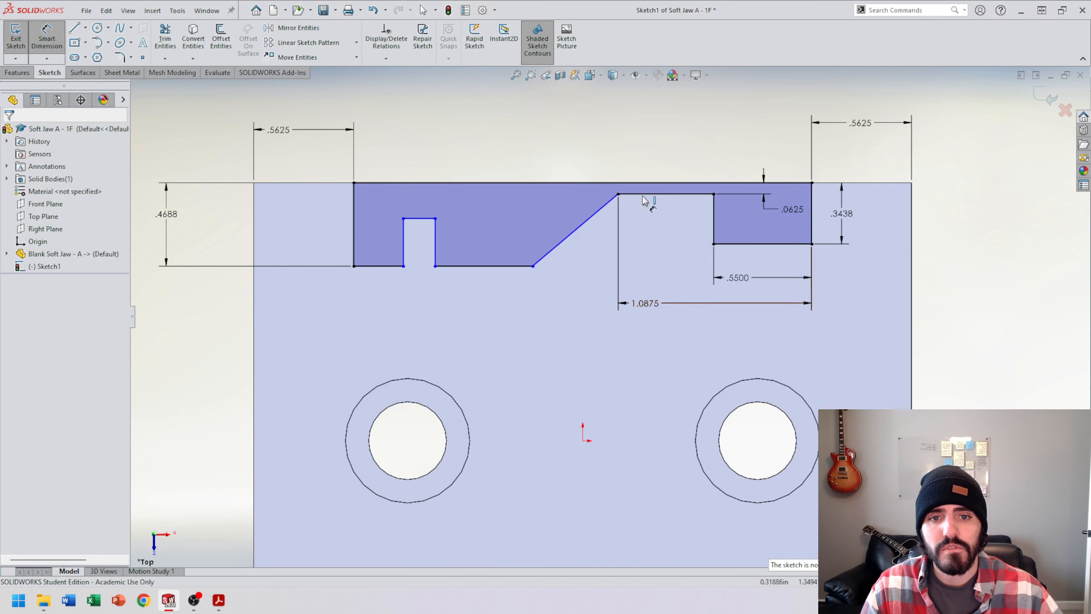
{"action": "left_click", "coordinate": [645, 194]}
{"action": "left_click", "coordinate": [574, 232]}
{"action": "left_click", "coordinate": [697, 283]}
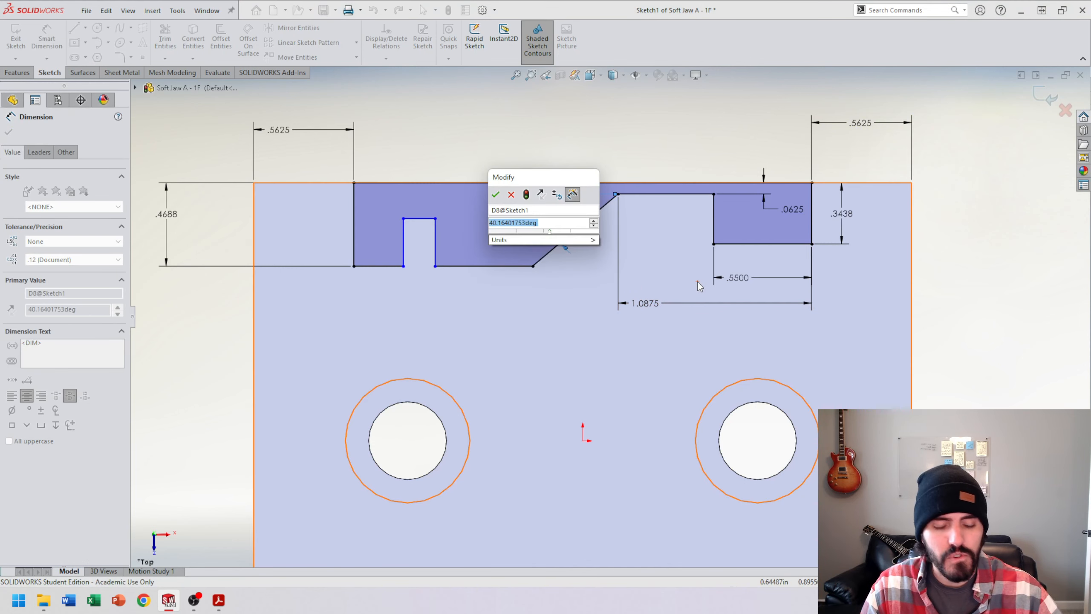
{"action": "type", "text": "45"}
{"action": "key", "text": "Return"}
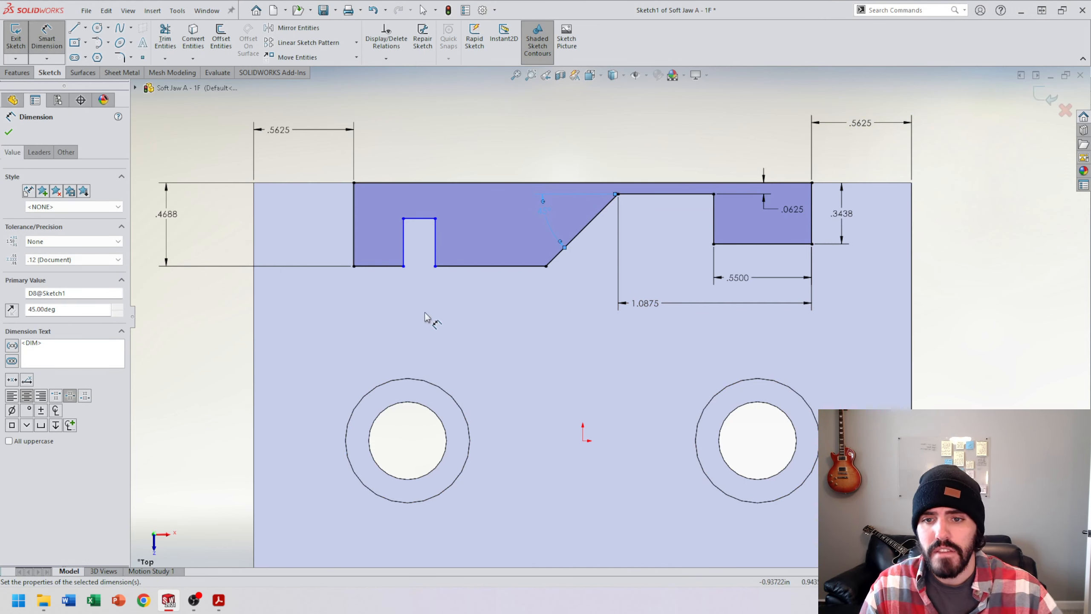
Step: Check the drawing in Acrobat Reader and dimension the narrow tab's right wall 2.0125 in from the profile's right wall
{"action": "mouse_move", "coordinate": [223, 601]}
{"action": "left_click", "coordinate": [274, 566]}
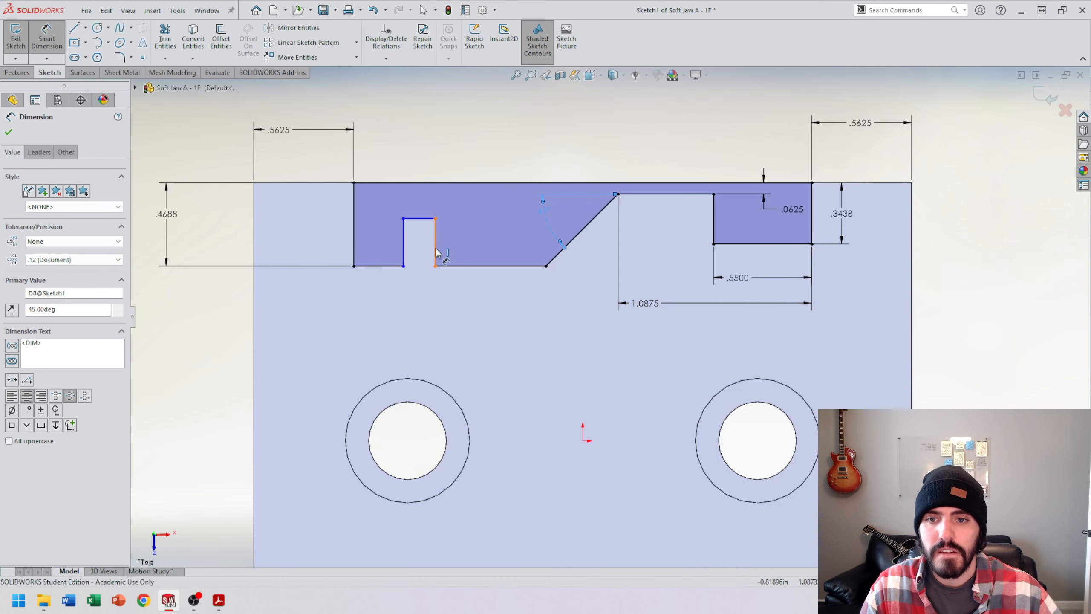
{"action": "left_click", "coordinate": [435, 253]}
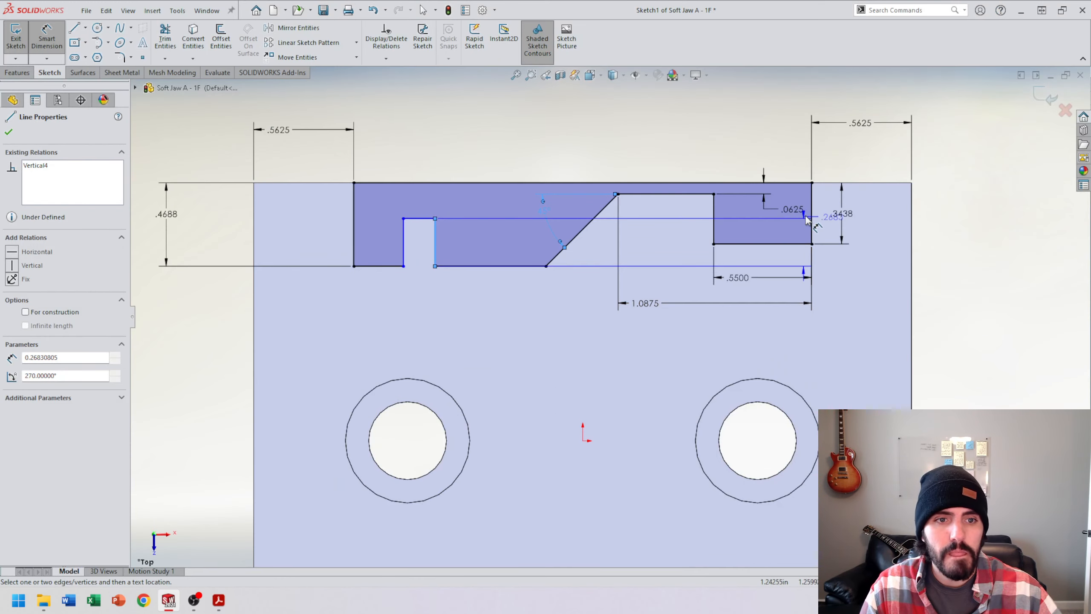
{"action": "left_click", "coordinate": [811, 212]}
{"action": "left_click", "coordinate": [653, 356]}
{"action": "type", "text": "2"}
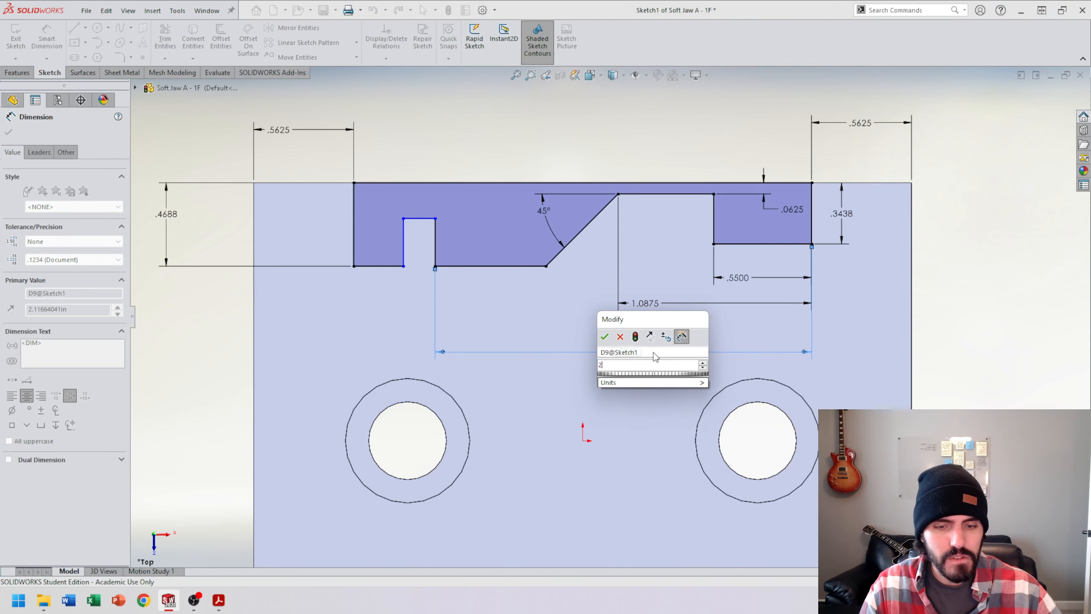
{"action": "type", "text": ".0125"}
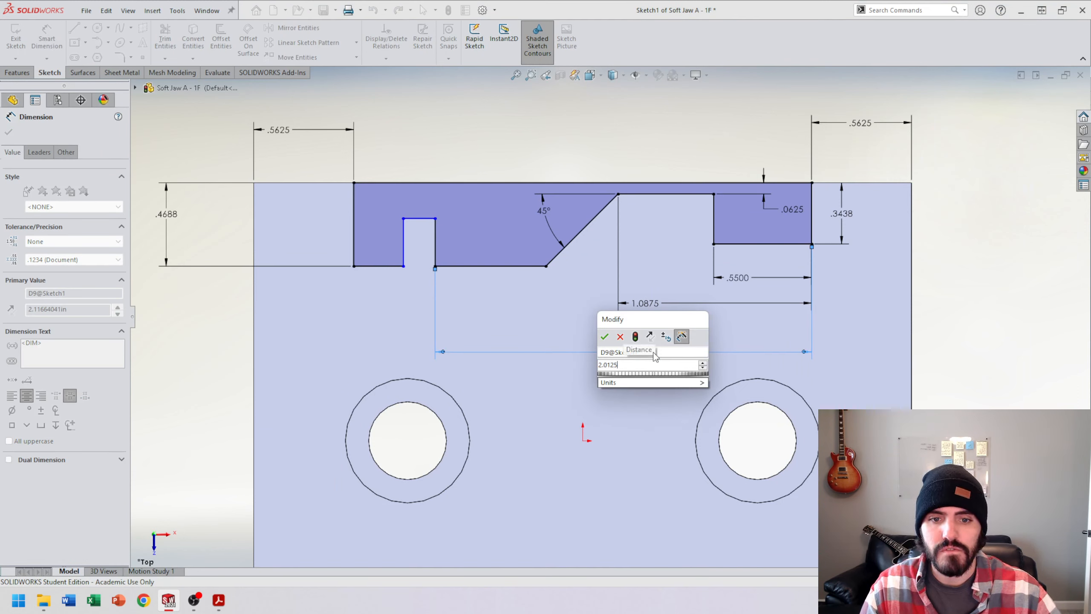
{"action": "key", "text": "Return"}
Step: Dimension the narrow tab's left wall 2.203125 in from the profile's right wall
{"action": "left_click", "coordinate": [403, 248]}
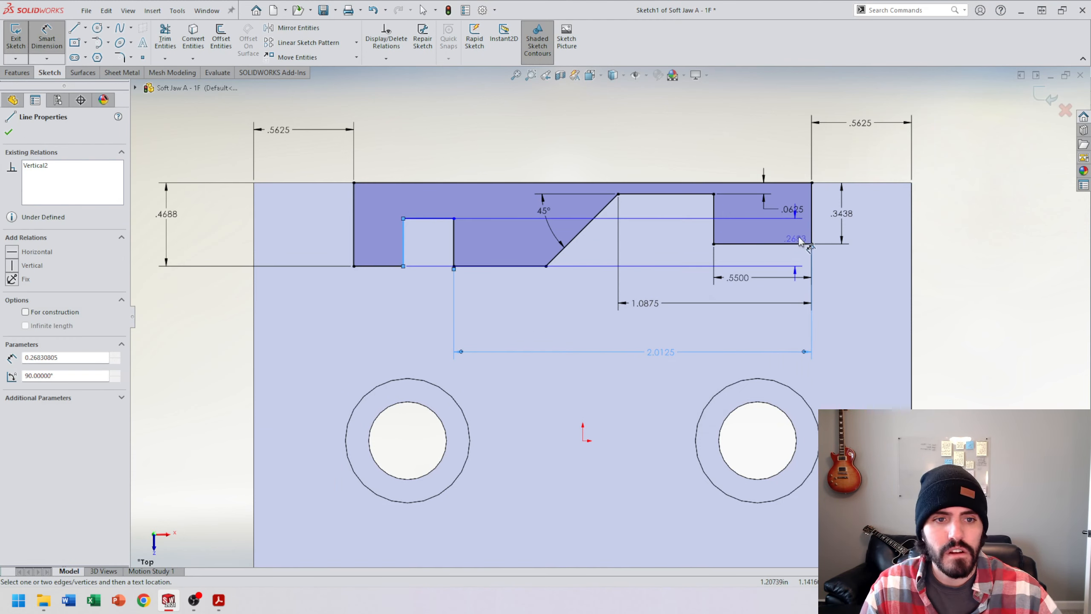
{"action": "left_click", "coordinate": [811, 234]}
{"action": "left_click", "coordinate": [595, 380]}
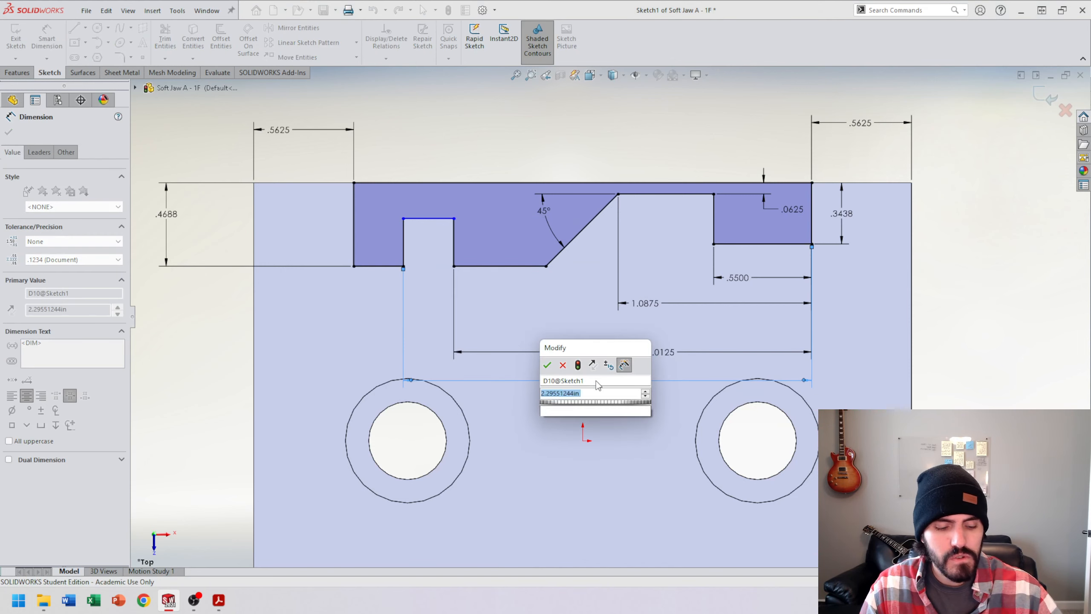
{"action": "type", "text": "2.203125"}
{"action": "key", "text": "Return"}
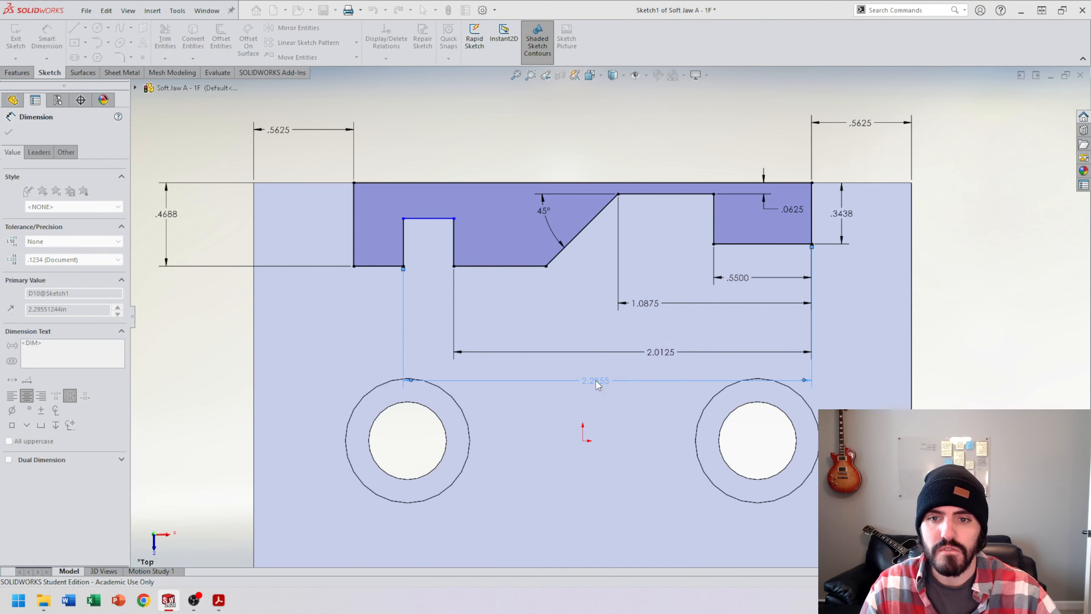
Step: Check the drawing in Acrobat Reader for the tab height and dimension the tab's top edge .25 in from the left pocket floor
{"action": "mouse_move", "coordinate": [219, 600]}
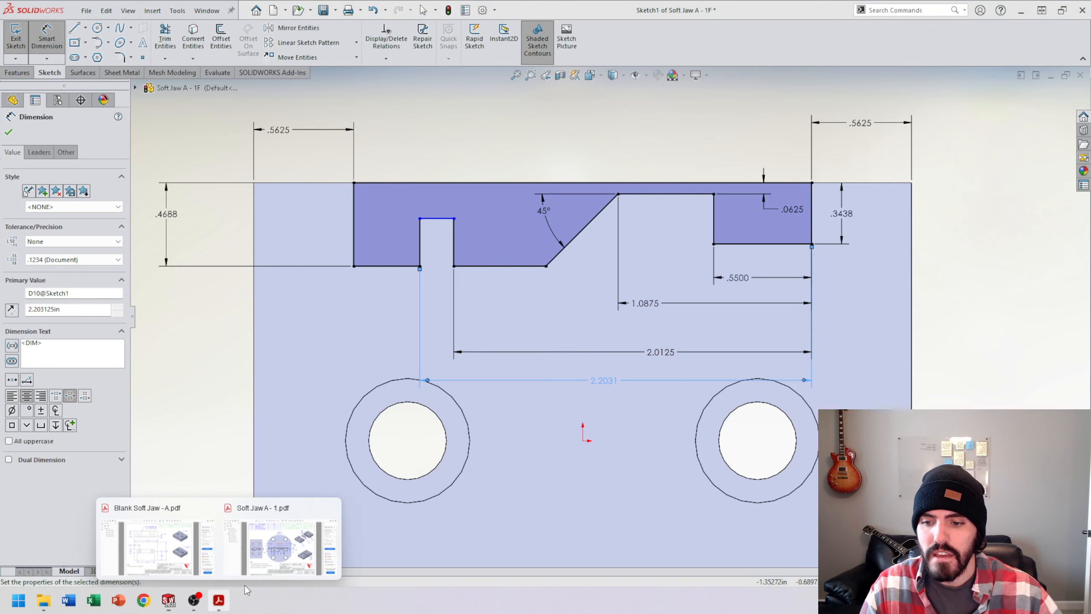
{"action": "left_click", "coordinate": [271, 555]}
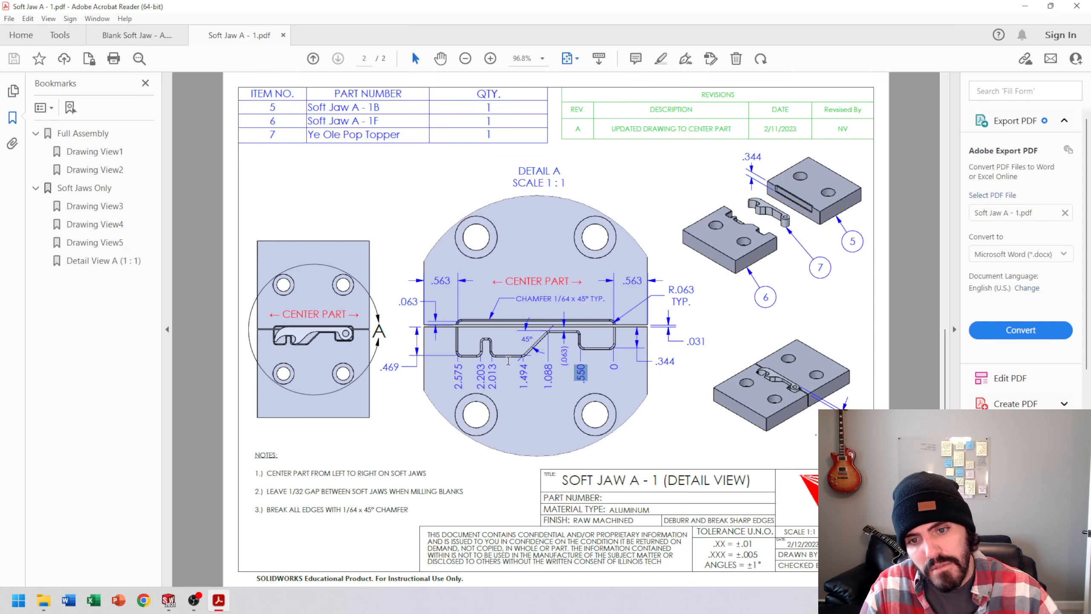
{"action": "left_click", "coordinate": [1025, 8]}
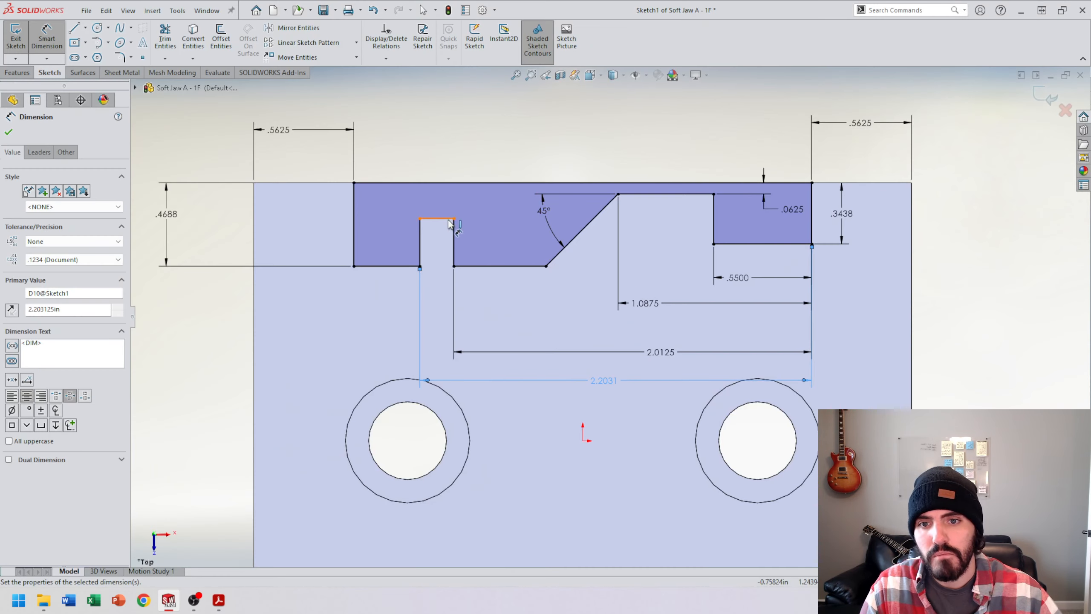
{"action": "left_click", "coordinate": [399, 267]}
{"action": "left_click", "coordinate": [399, 249]}
{"action": "type", "text": ".2"}
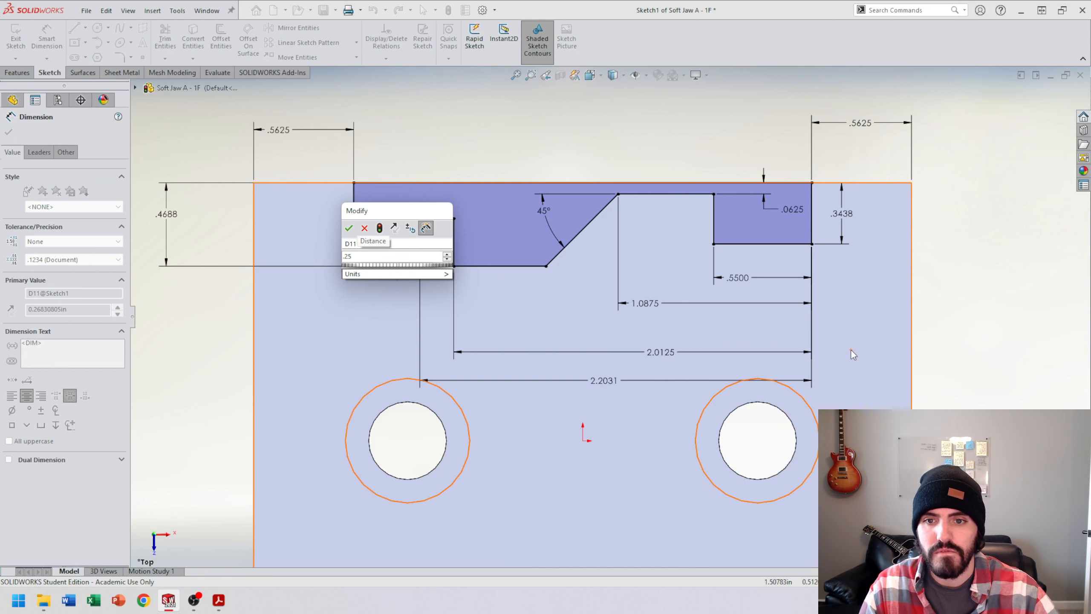
{"action": "type", "text": "5"}
{"action": "key", "text": "Return"}
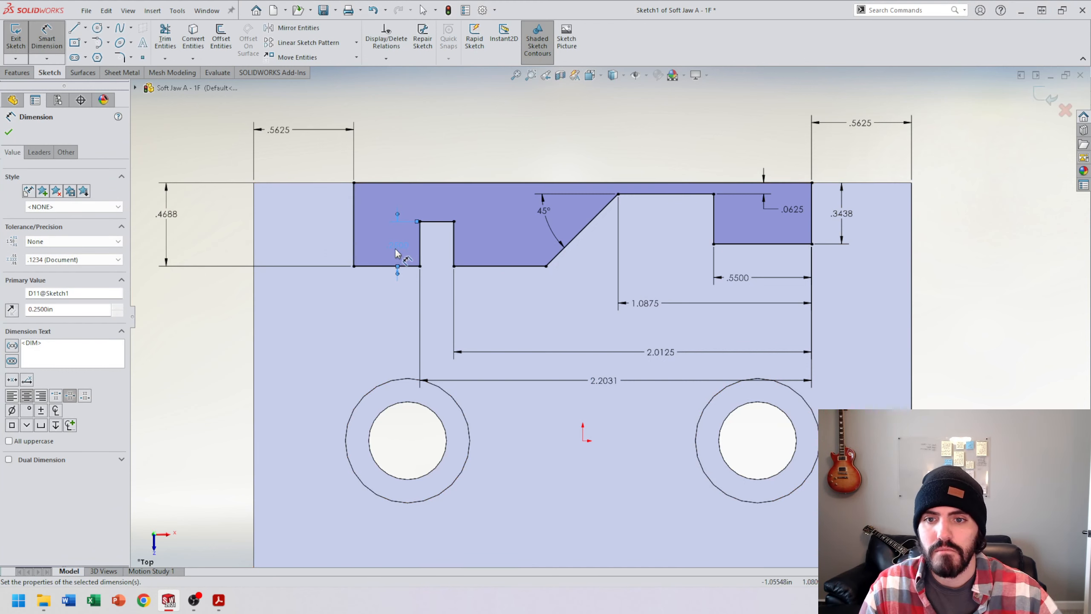
{"action": "key", "text": "Escape"}
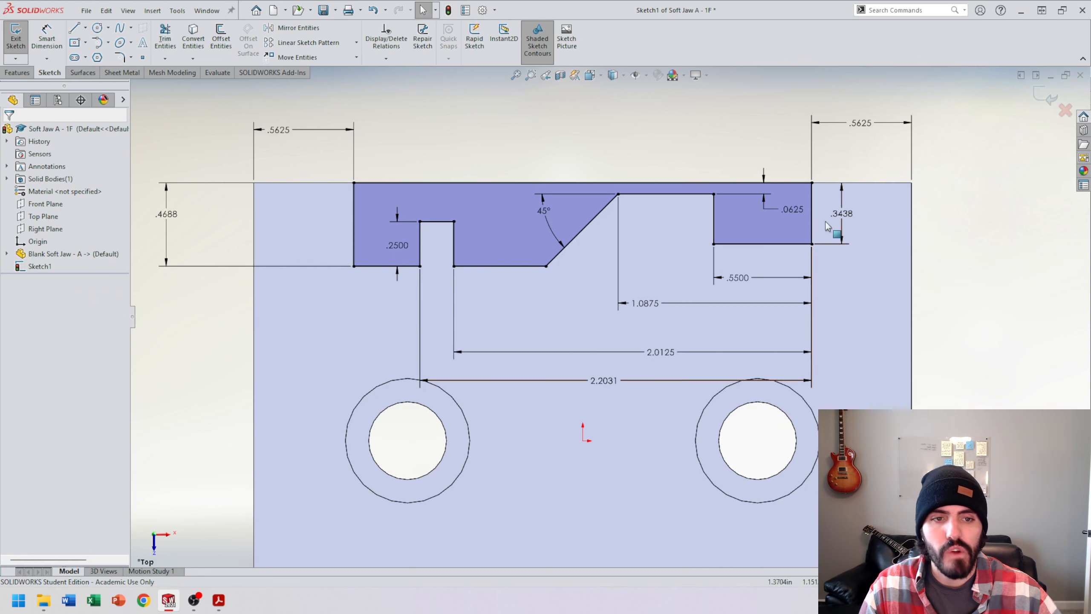
Step: Look up the corner radius on the drawing in Acrobat Reader and set up a .0625 in sketch fillet on the profile's lower-left corner
{"action": "left_click", "coordinate": [119, 57]}
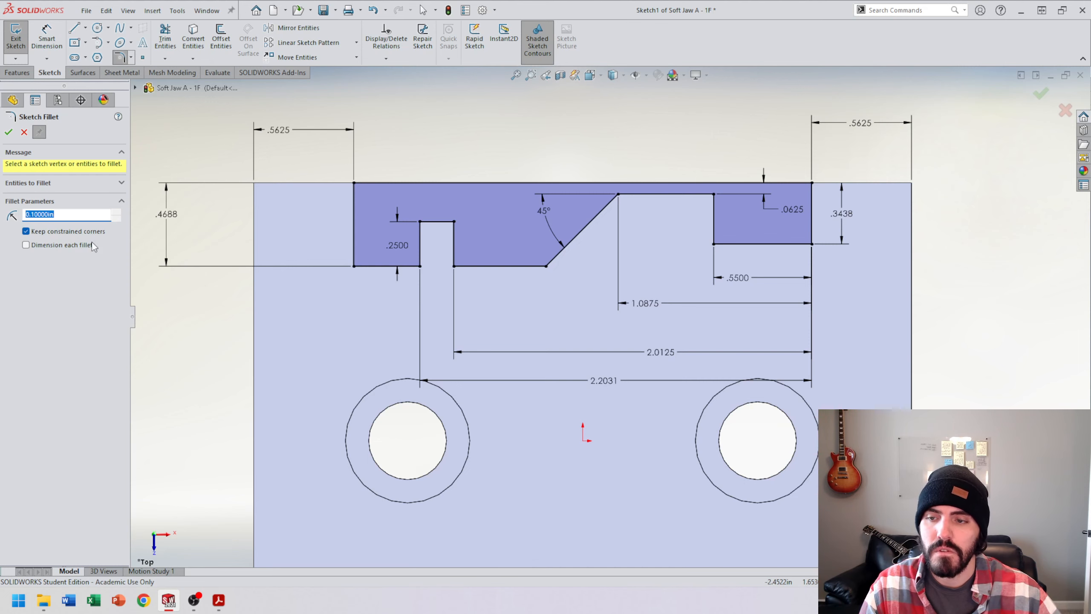
{"action": "mouse_move", "coordinate": [220, 602]}
{"action": "left_click", "coordinate": [275, 546]}
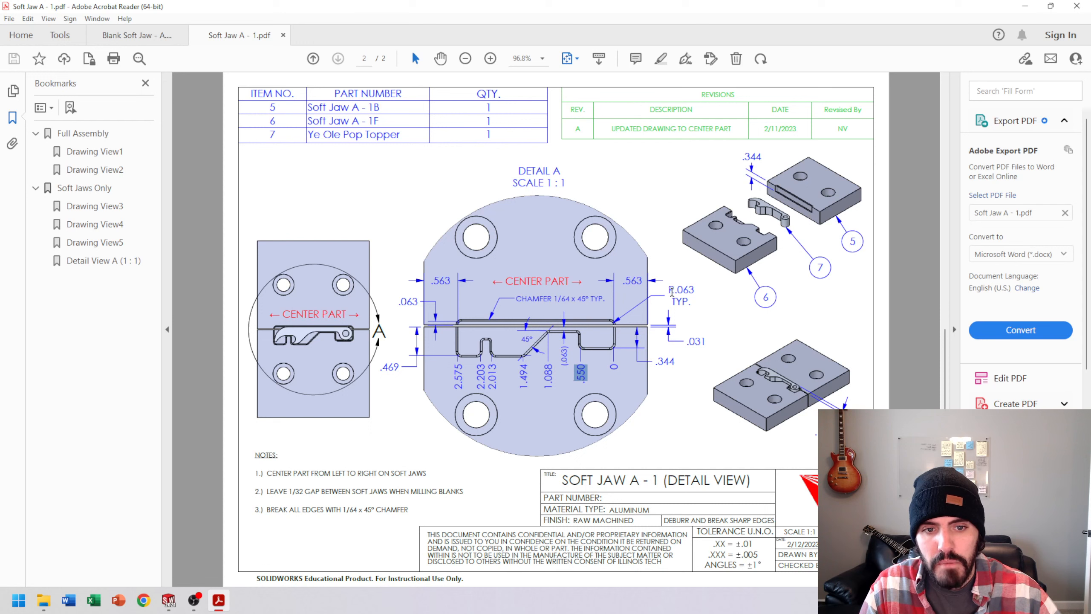
{"action": "left_click_drag", "start_coordinate": [669, 288], "coordinate": [695, 290]}
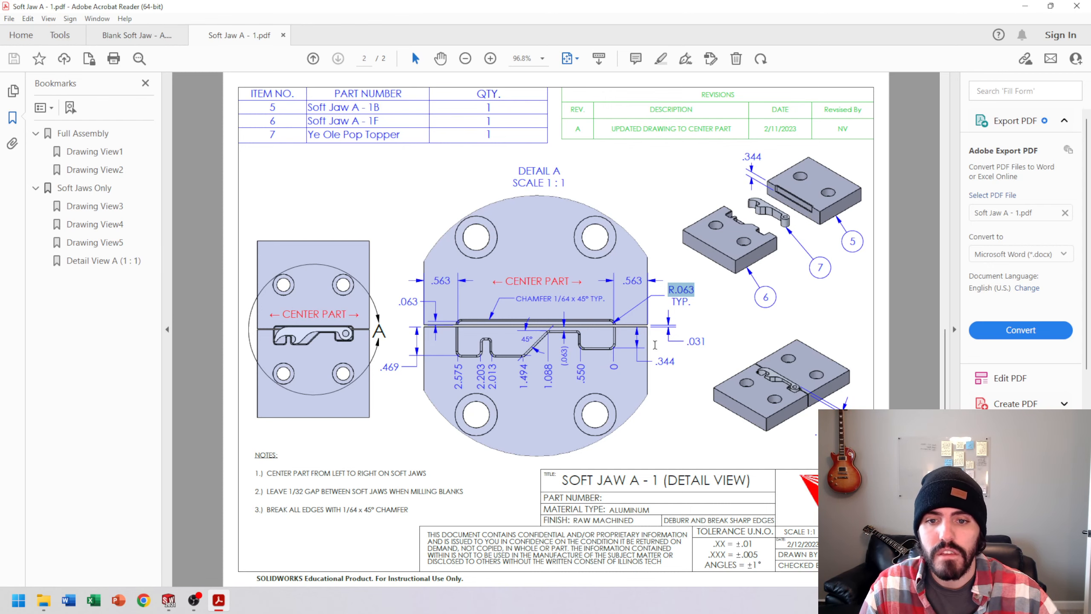
{"action": "left_click", "coordinate": [1024, 6]}
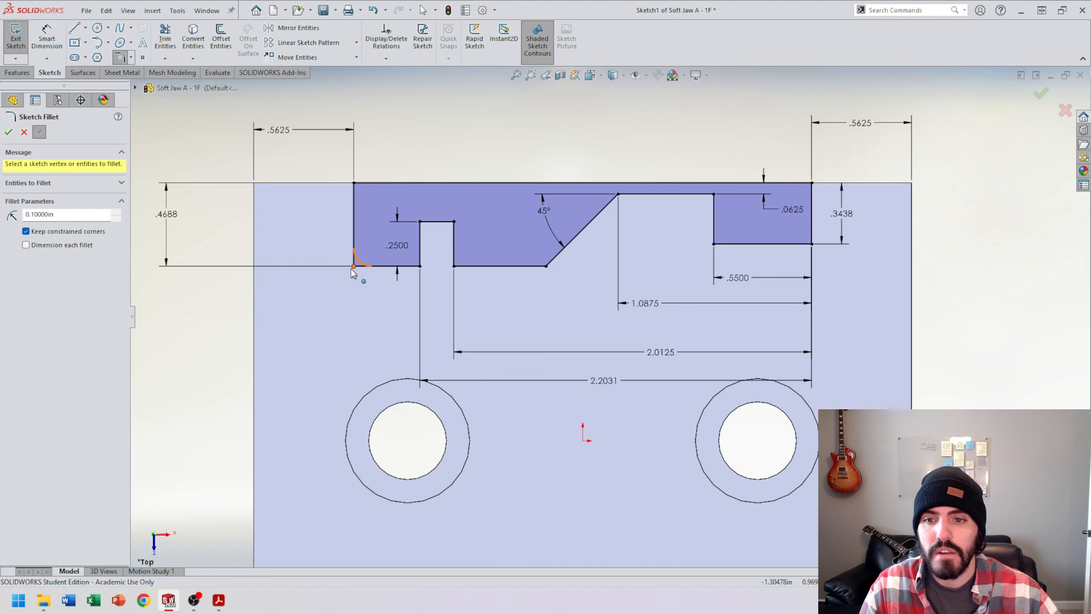
{"action": "left_click", "coordinate": [351, 269]}
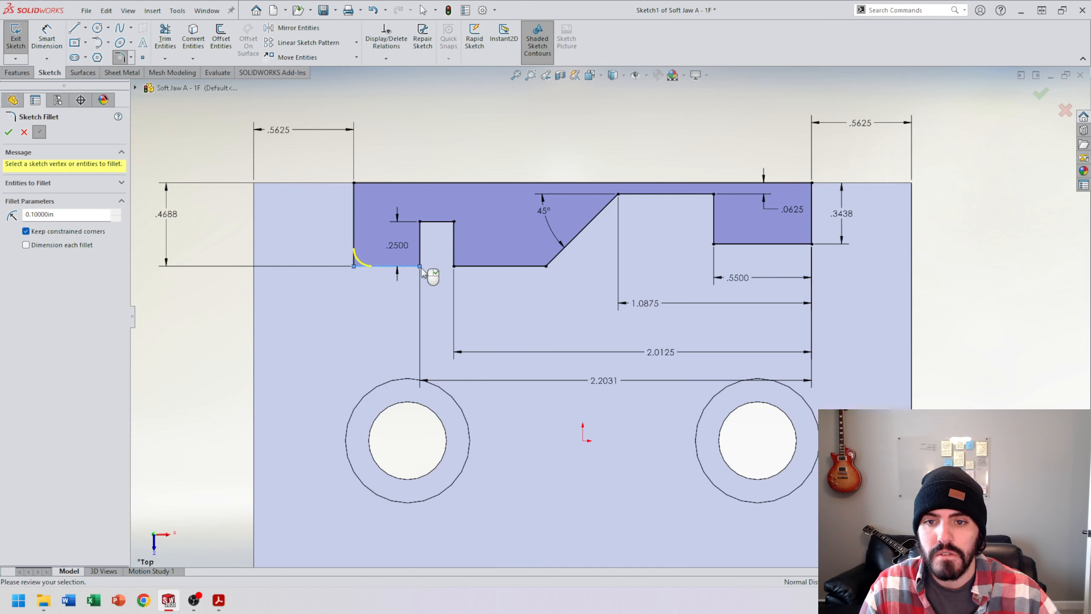
{"action": "left_click", "coordinate": [415, 271]}
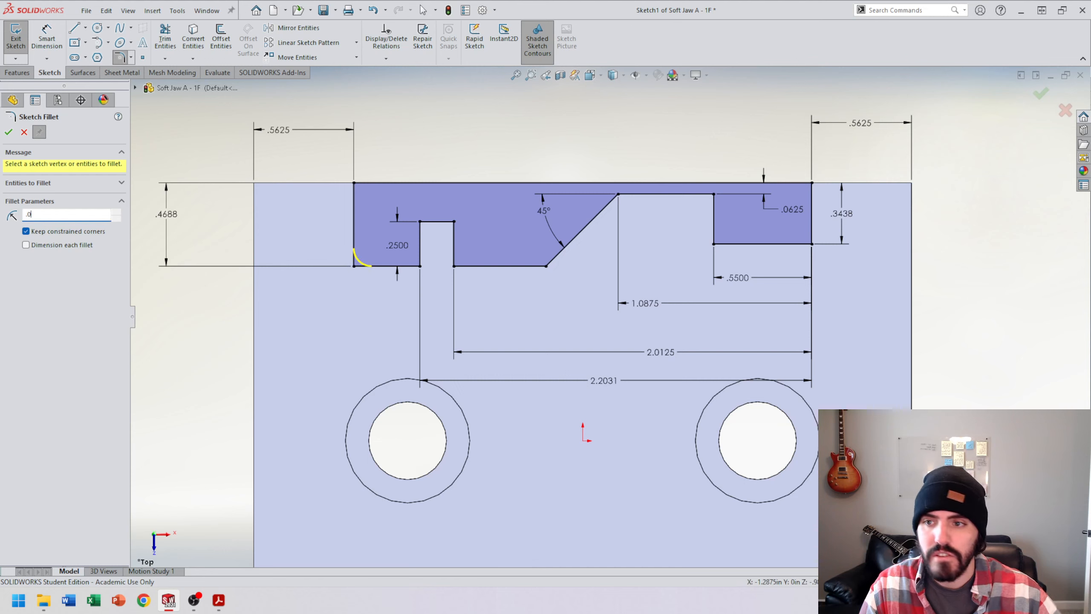
Step: Add the tab, slope, raised flat and right-hand recess corners to the .0625 in sketch fillet, leaving the two upper corners sharp
{"action": "left_click", "coordinate": [420, 266]}
{"action": "left_click", "coordinate": [420, 221]}
{"action": "left_click", "coordinate": [456, 223]}
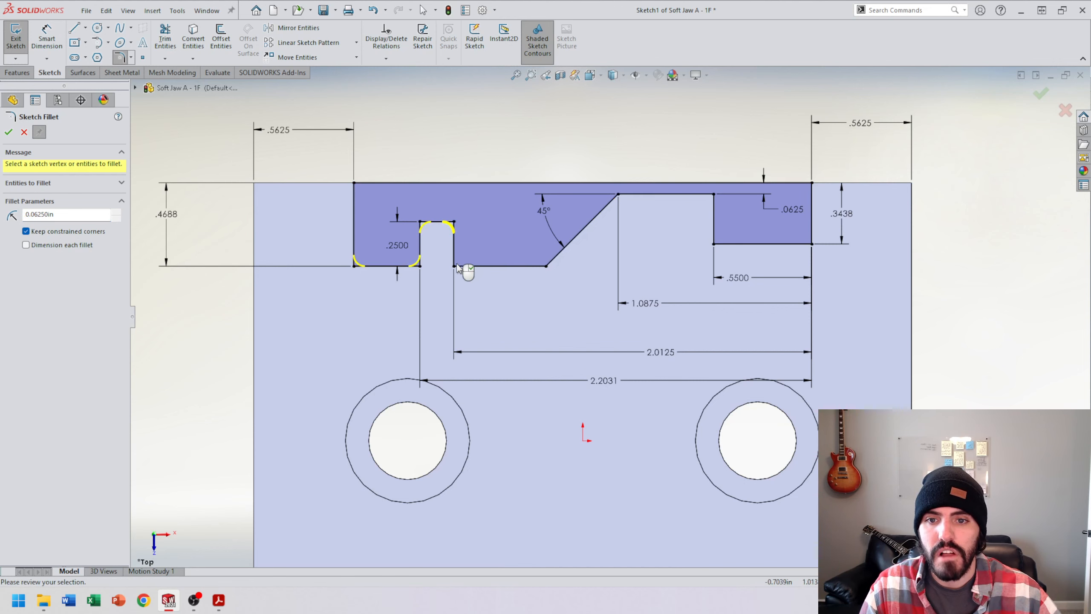
{"action": "left_click", "coordinate": [455, 266]}
{"action": "left_click", "coordinate": [546, 266]}
{"action": "left_click", "coordinate": [618, 194]}
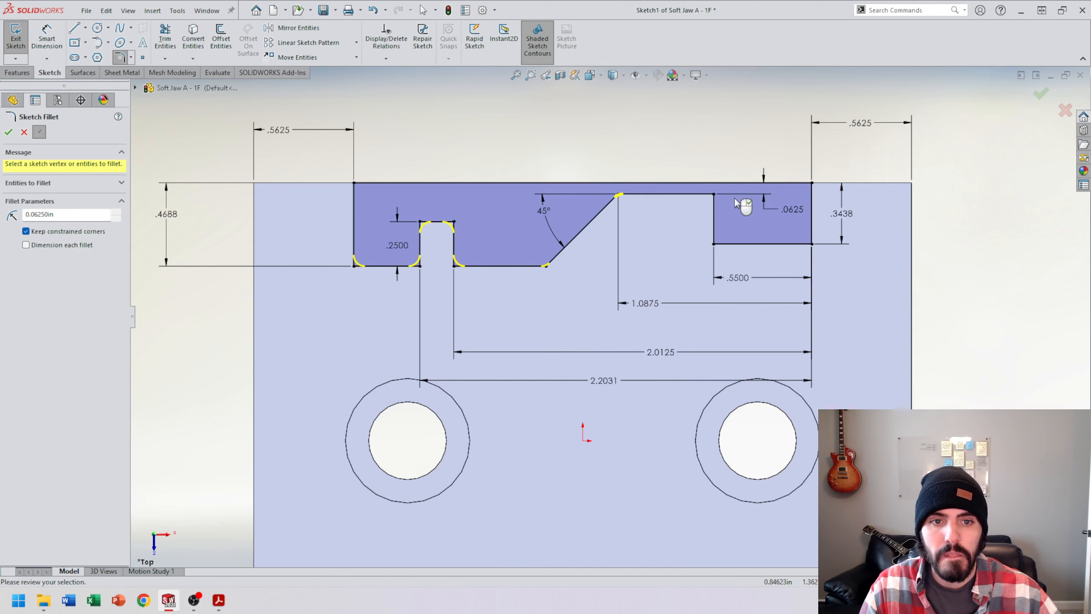
{"action": "left_click", "coordinate": [713, 195]}
{"action": "left_click", "coordinate": [714, 244]}
{"action": "left_click", "coordinate": [811, 244]}
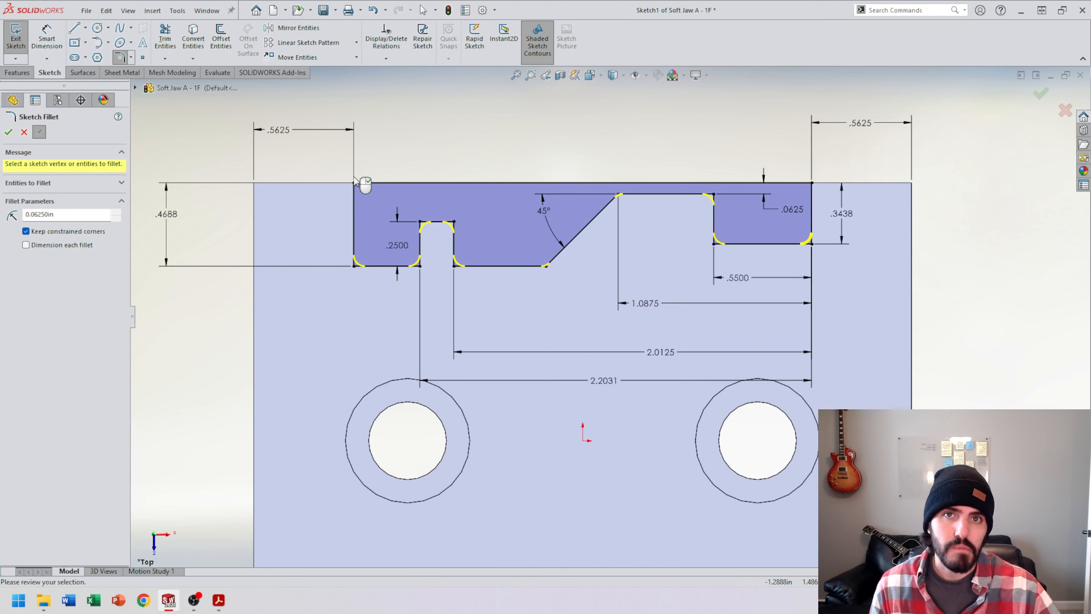
{"action": "left_click", "coordinate": [8, 132]}
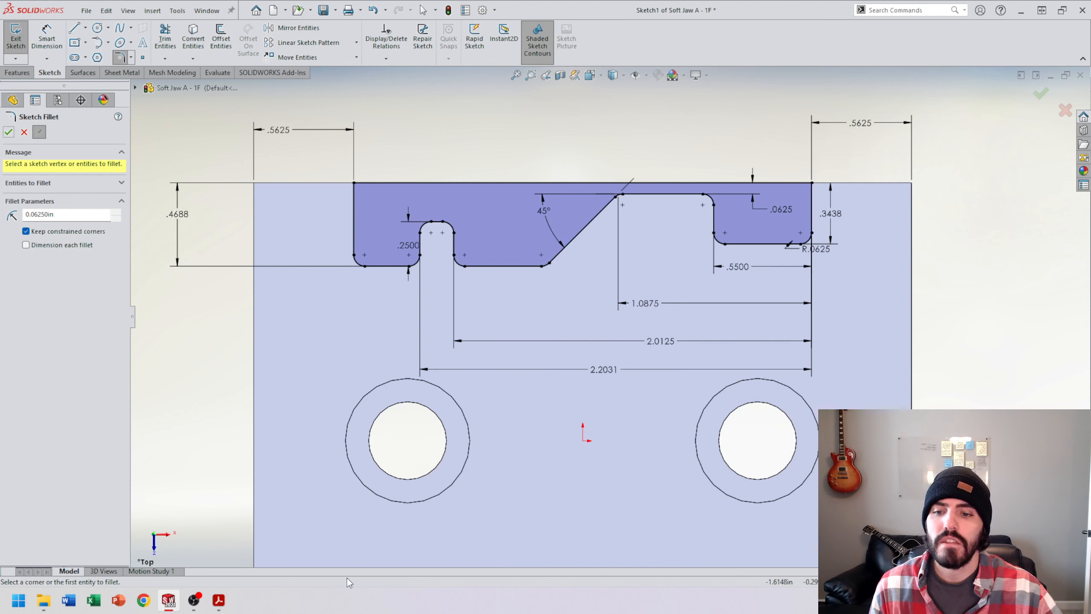
Step: Check the pocket depth on the drawing in Acrobat Reader and extrude-cut the filleted profile .3437 in deep into the jaw
{"action": "mouse_move", "coordinate": [219, 601]}
{"action": "left_click", "coordinate": [318, 548]}
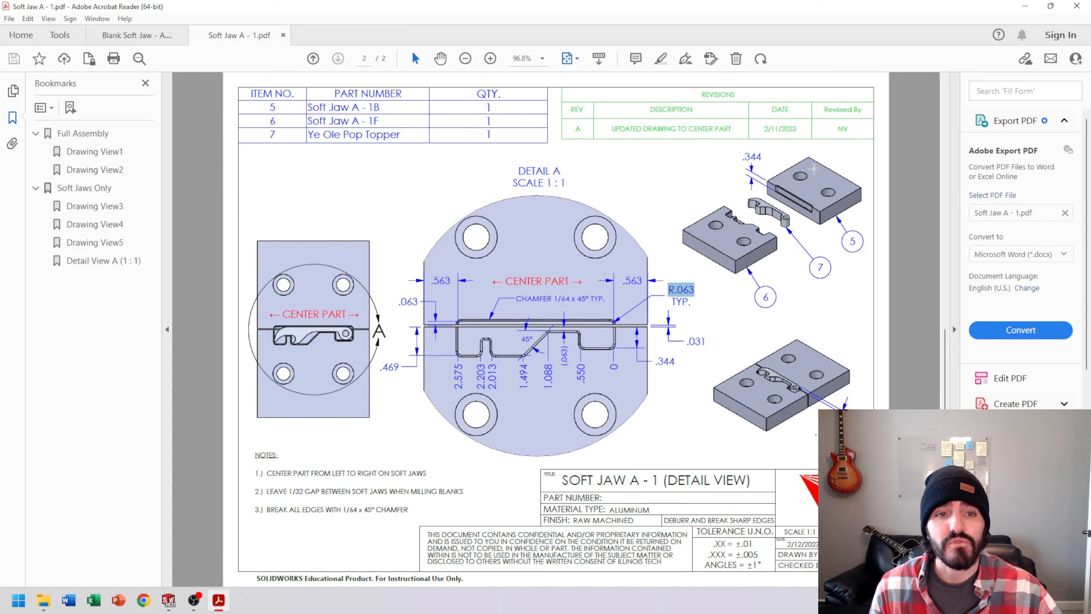
{"action": "left_click", "coordinate": [1025, 8]}
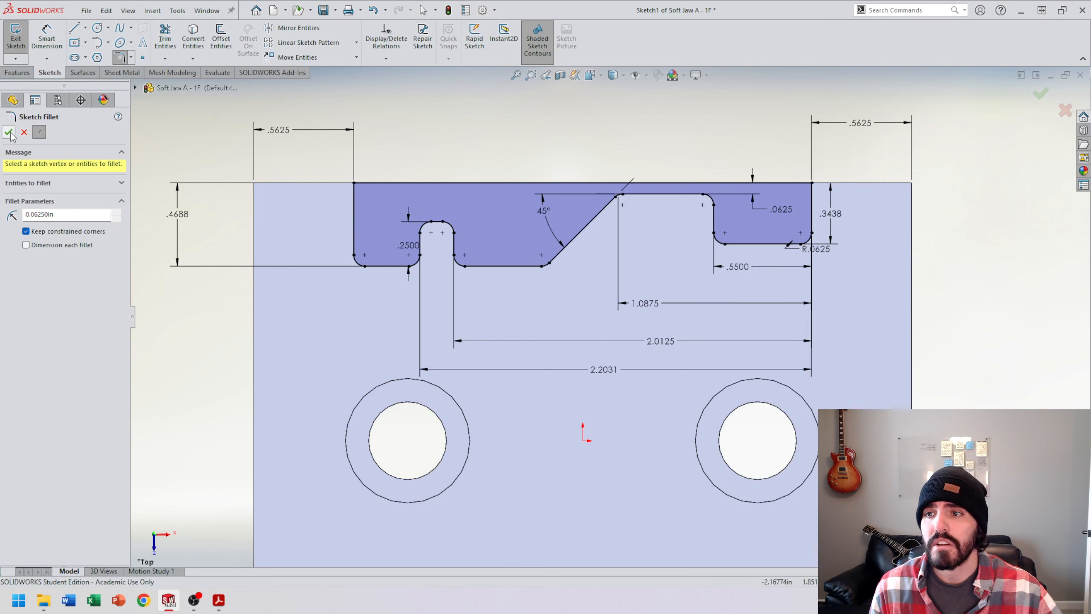
{"action": "left_click", "coordinate": [17, 72]}
{"action": "left_click", "coordinate": [51, 72]}
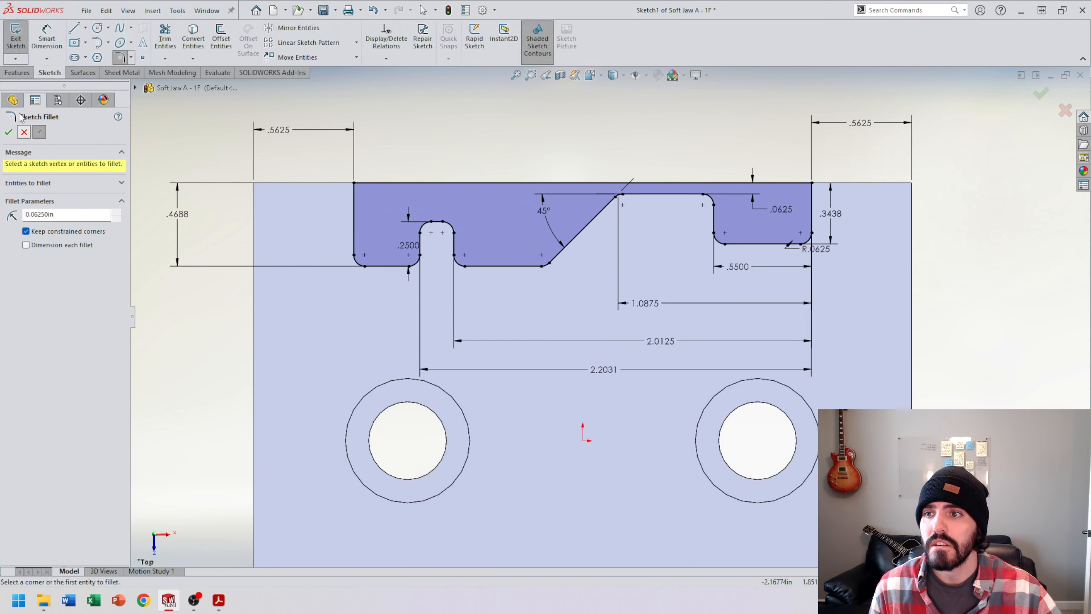
{"action": "left_click", "coordinate": [24, 132]}
{"action": "left_click", "coordinate": [17, 72]}
{"action": "left_click", "coordinate": [168, 37]}
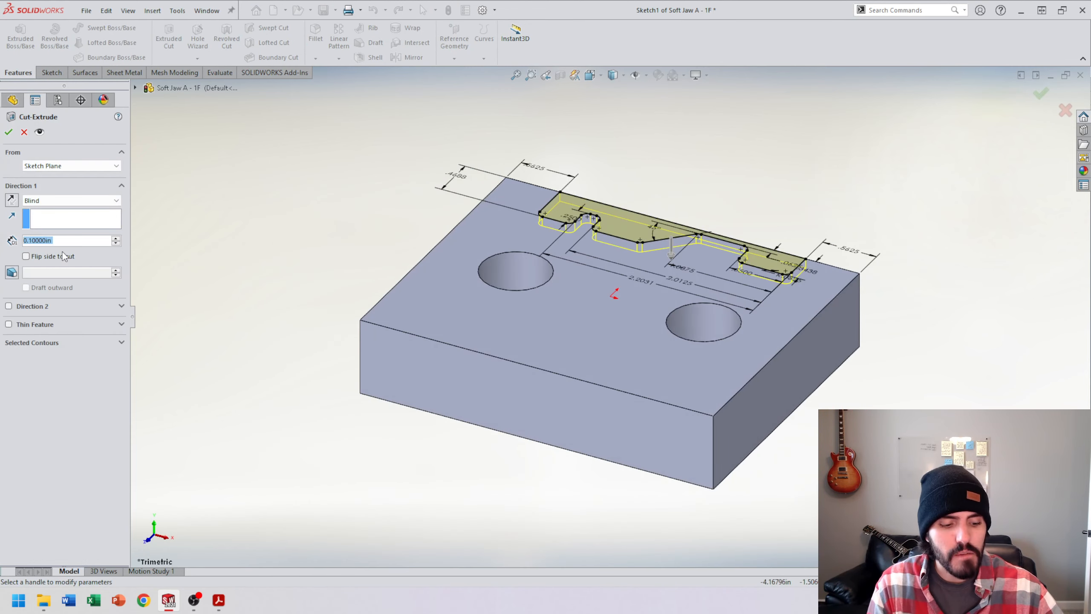
{"action": "type", "text": ".3437"}
{"action": "key", "text": "Return"}
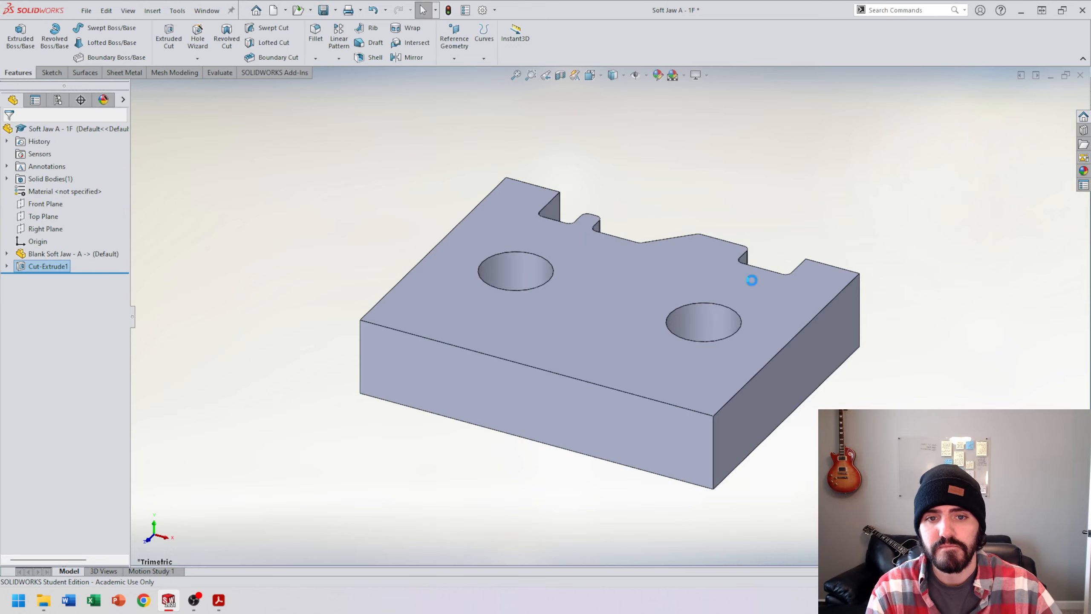
Step: Look up the typical chamfer callout for the pocket edges on the Soft Jaw A - 1 drawing in Acrobat Reader
{"action": "middle_click_drag", "start_coordinate": [752, 280], "coordinate": [704, 228]}
{"action": "key", "text": "ctrl+7"}
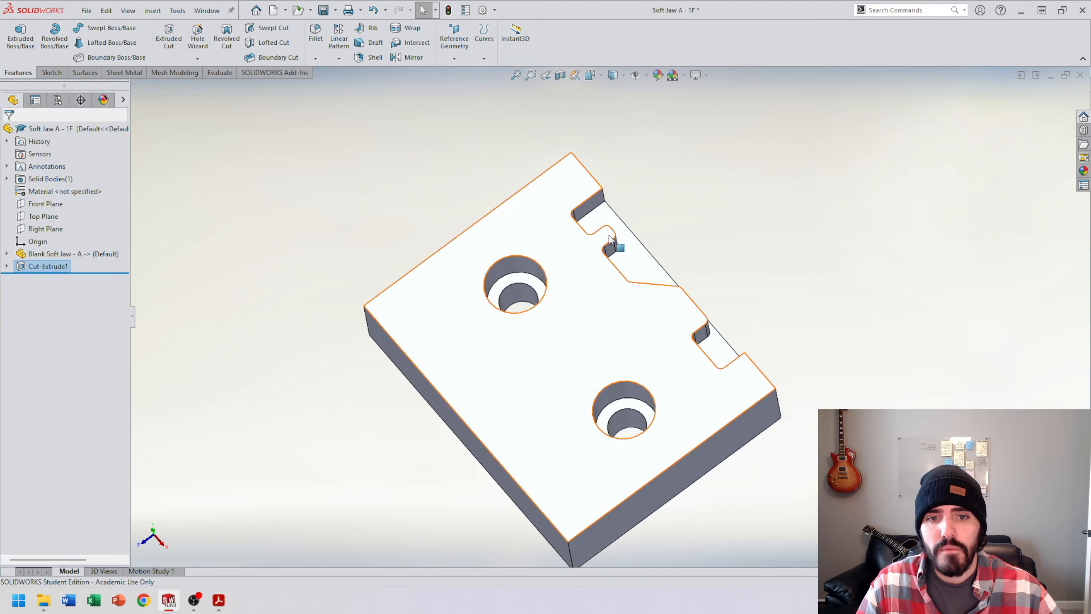
{"action": "mouse_move", "coordinate": [215, 604]}
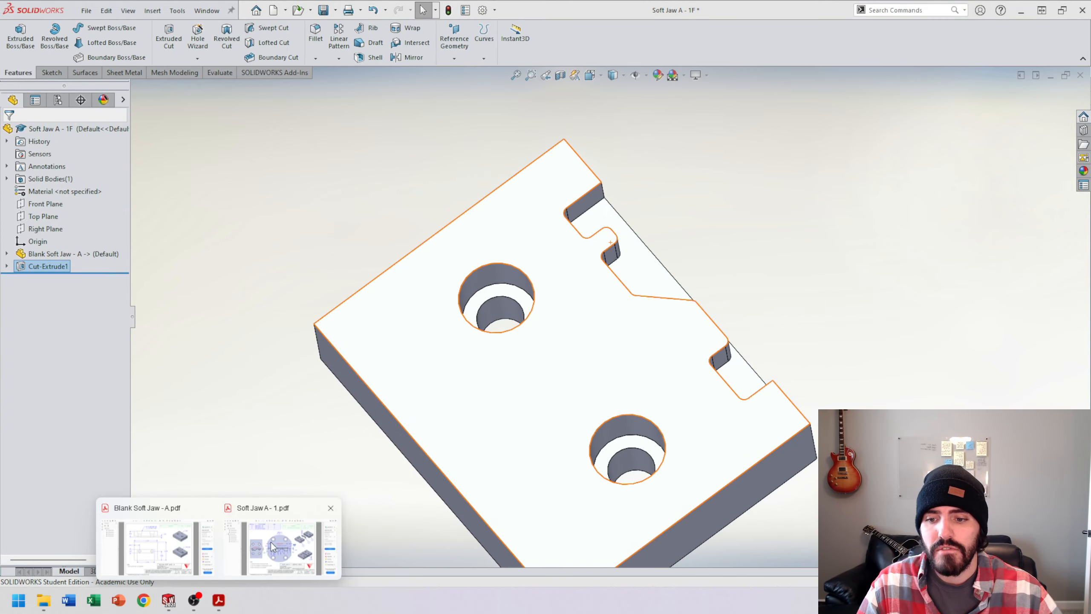
{"action": "left_click", "coordinate": [291, 548]}
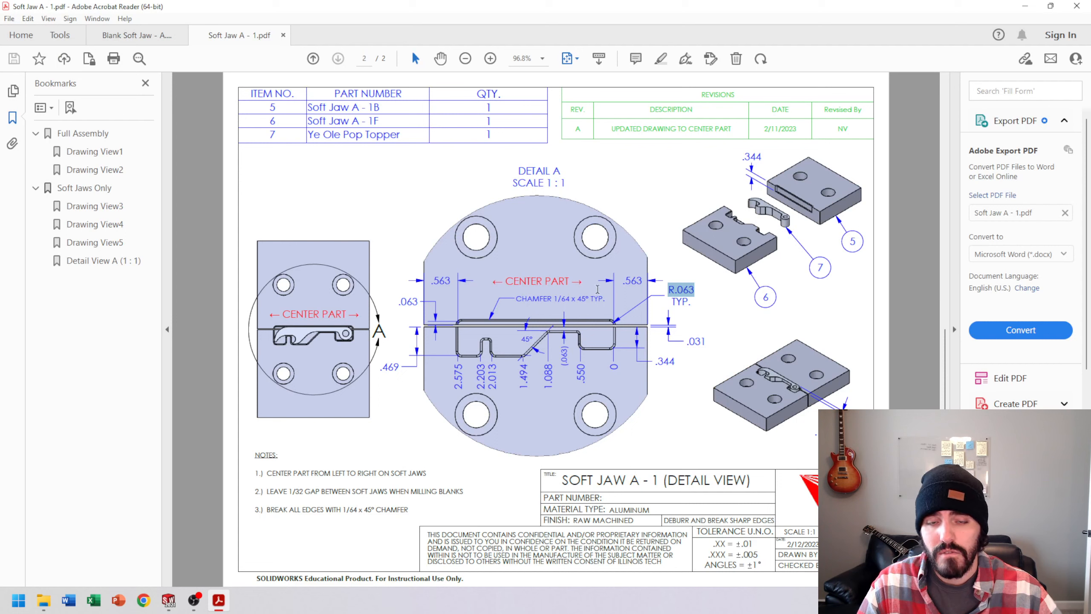
{"action": "left_click_drag", "start_coordinate": [515, 301], "coordinate": [570, 304]}
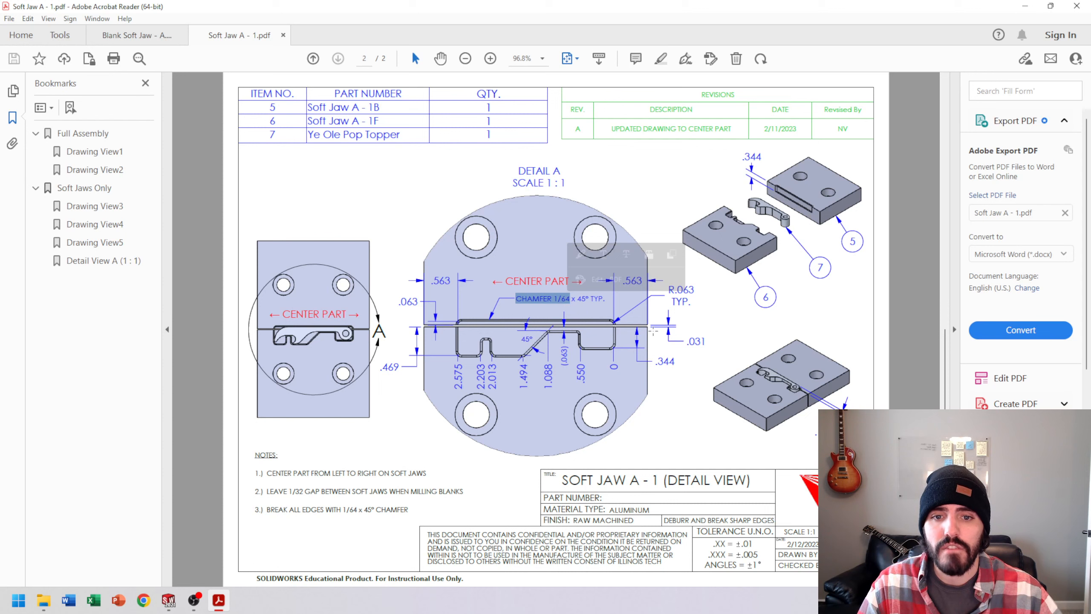
{"action": "left_click", "coordinate": [555, 303]}
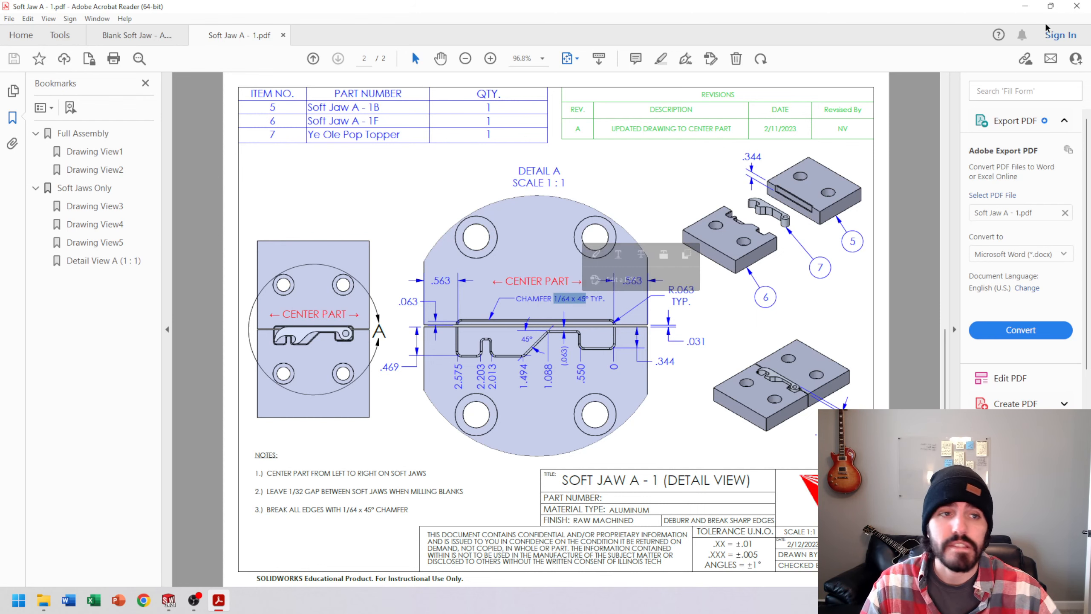
{"action": "left_click", "coordinate": [1024, 6]}
Step: Chamfer the pocket profile's edge chain on the 1F jaw's top face at 1/64 in by 45 degrees
{"action": "left_click", "coordinate": [275, 156]}
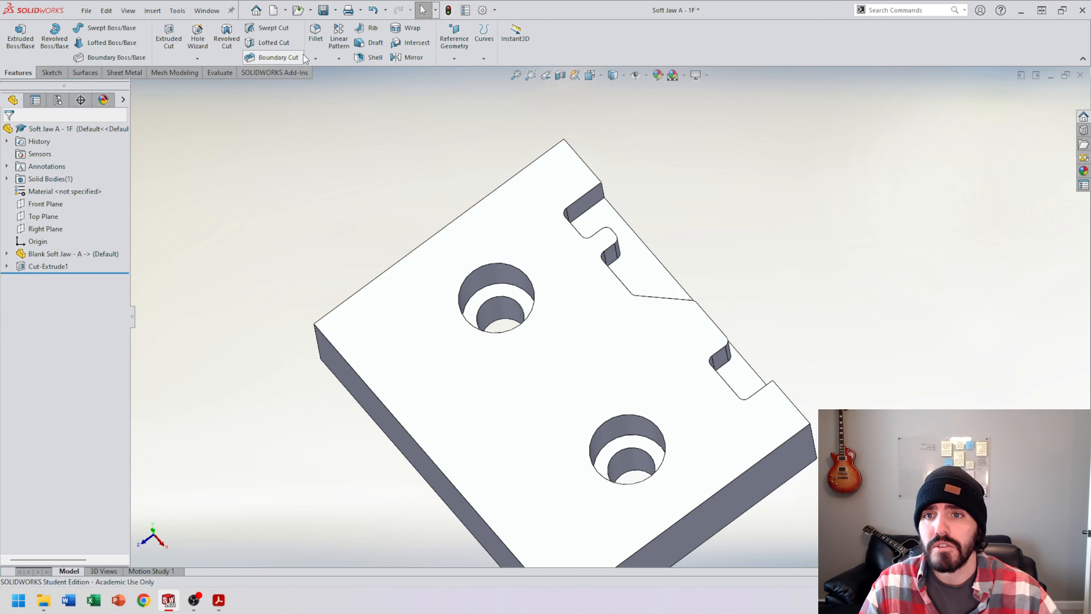
{"action": "left_click", "coordinate": [316, 59]}
{"action": "left_click", "coordinate": [333, 88]}
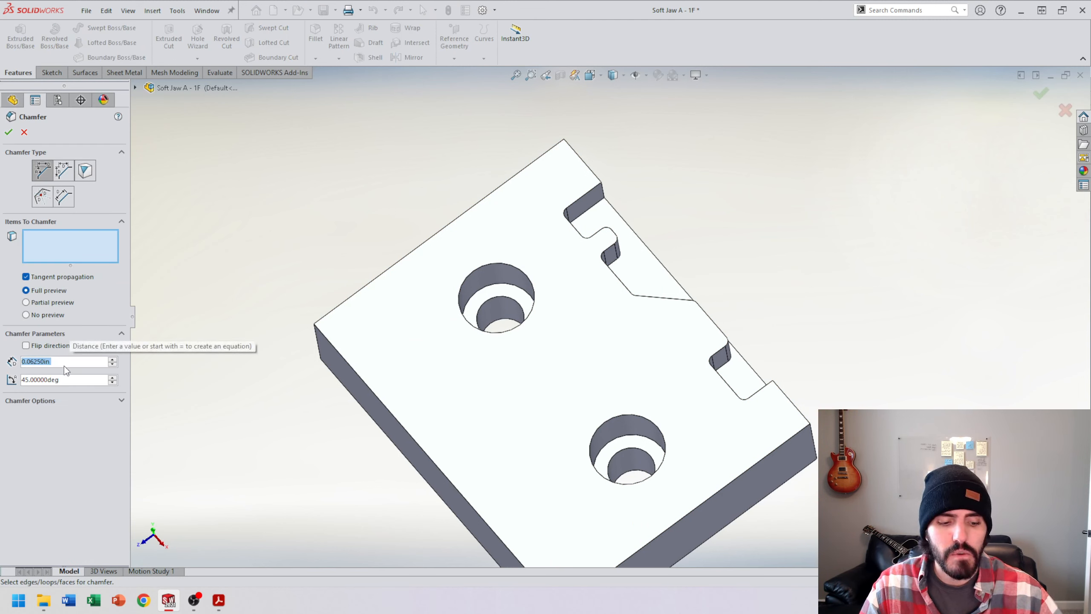
{"action": "type", "text": "1/64"}
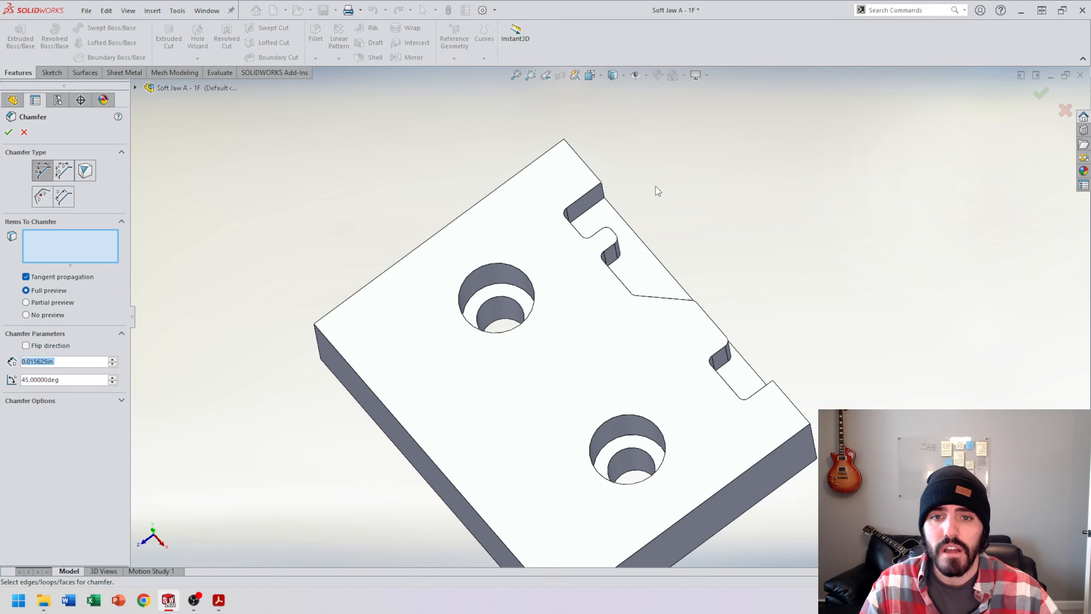
{"action": "left_click", "coordinate": [583, 194]}
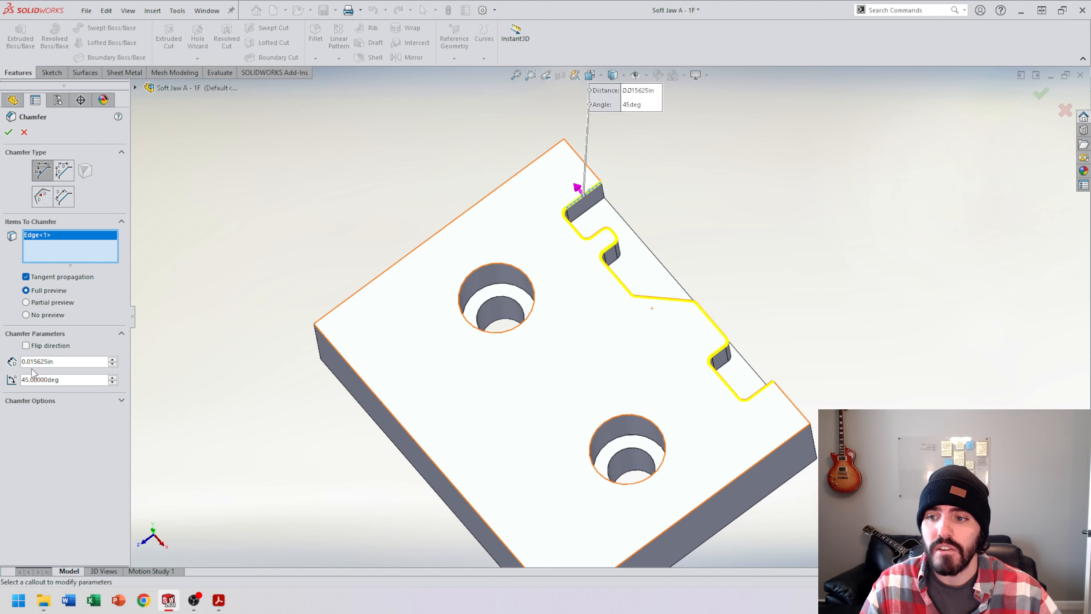
{"action": "left_click", "coordinate": [9, 133]}
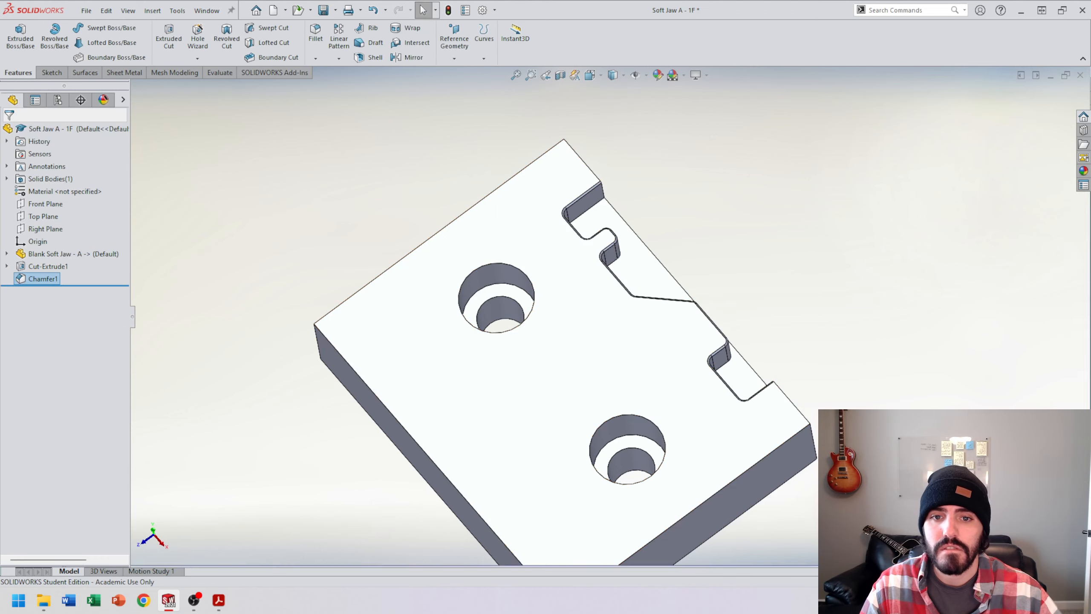
Step: Orient the jaw to the top view and save it as Soft Jaw A - 1F, replacing the existing file
{"action": "middle_click_drag", "start_coordinate": [888, 404], "coordinate": [748, 317]}
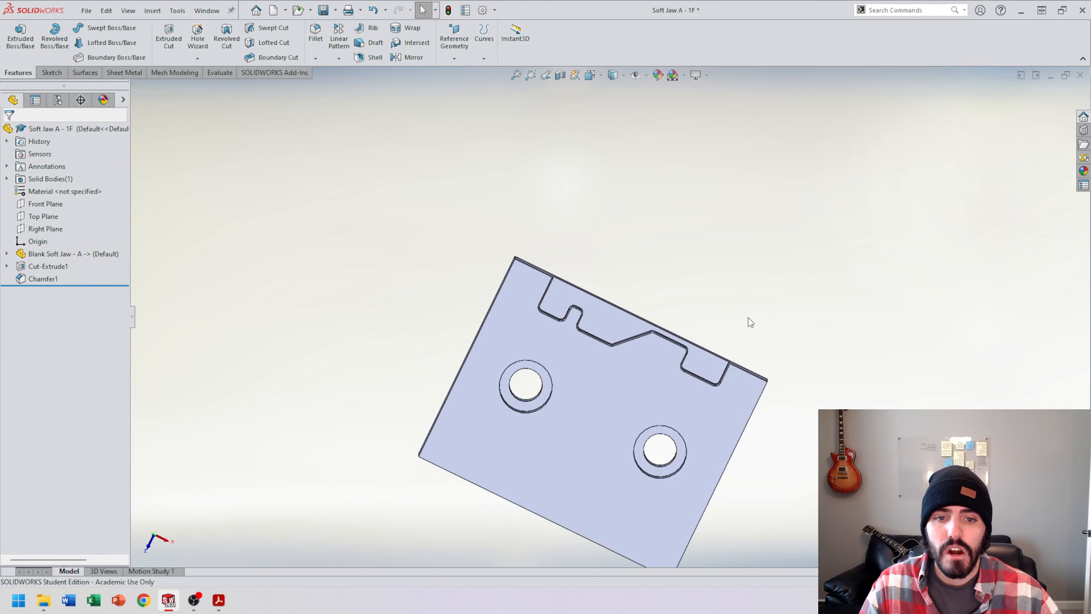
{"action": "key", "text": "space"}
{"action": "left_click", "coordinate": [879, 394]}
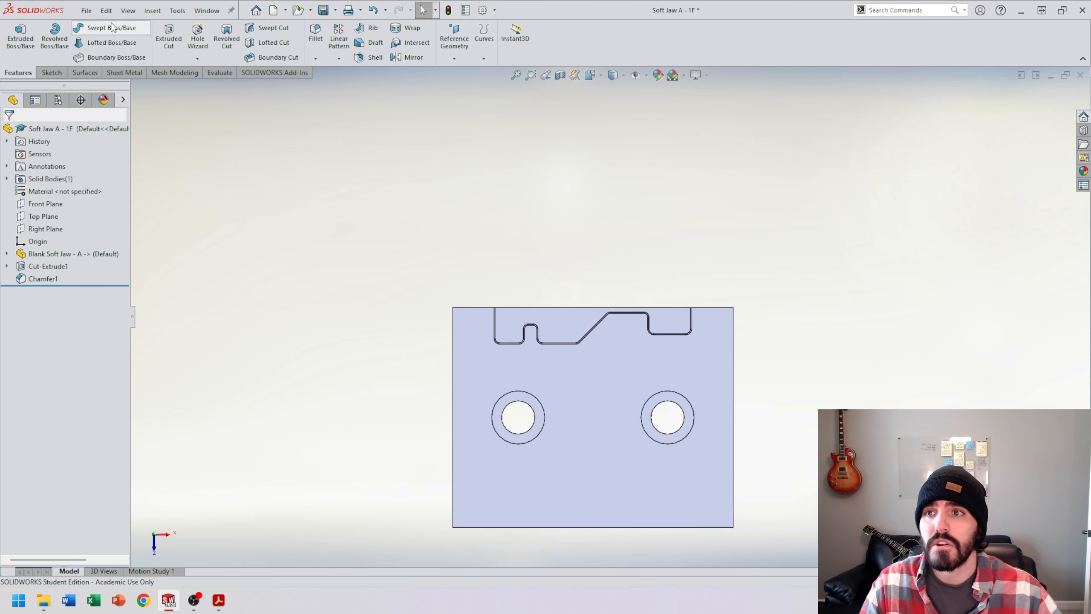
{"action": "left_click", "coordinate": [86, 10]}
{"action": "left_click", "coordinate": [339, 201]}
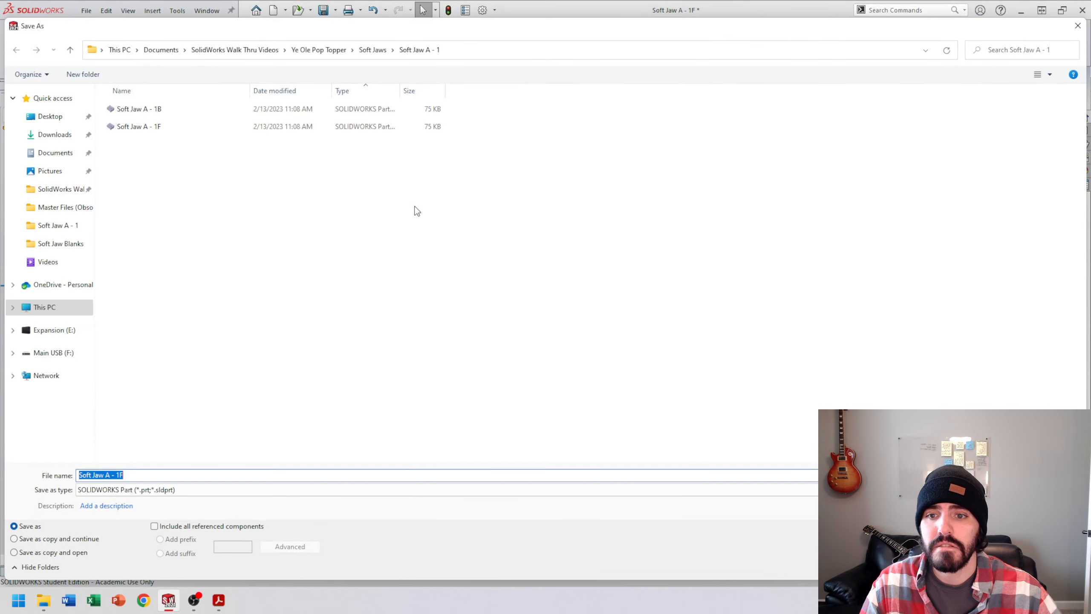
{"action": "key", "text": "Return"}
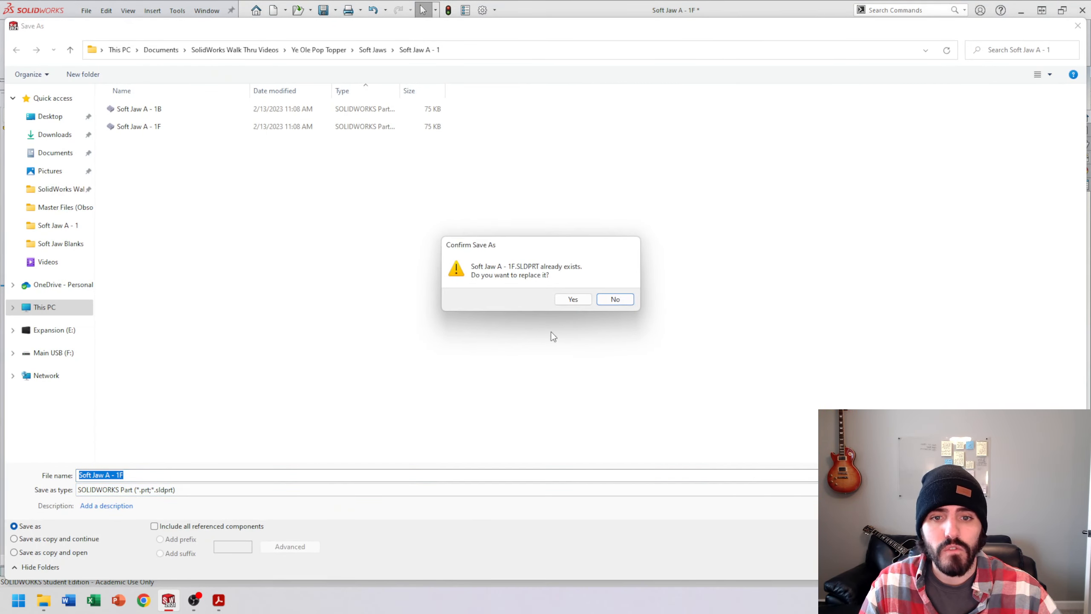
{"action": "left_click", "coordinate": [567, 297]}
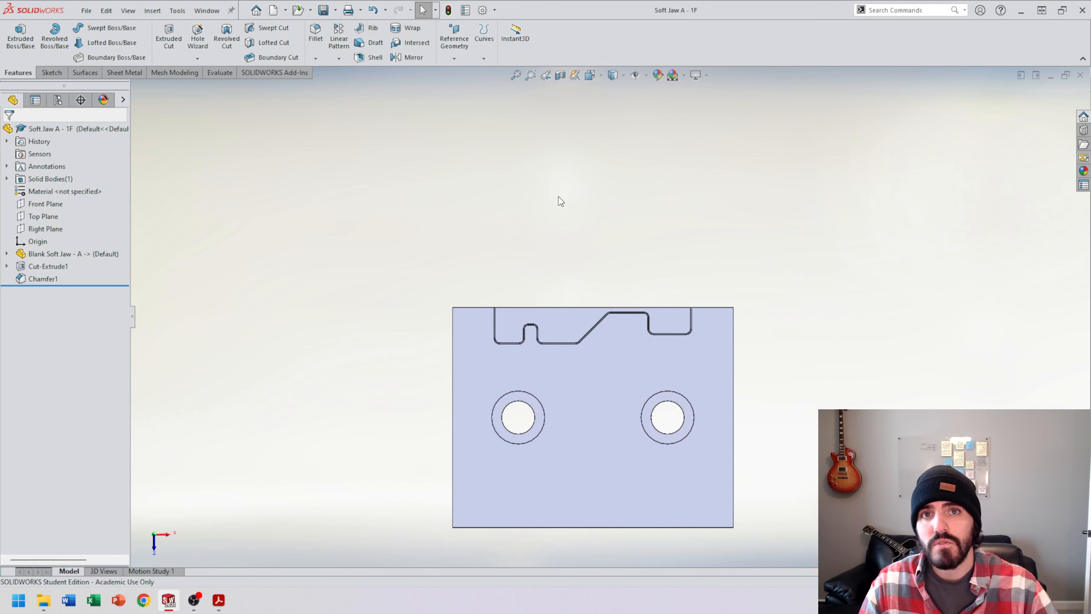
Step: Switch through the open documents from the blank soft jaw to the Soft Jaw A - 1B part
{"action": "key", "text": "ctrl+Tab"}
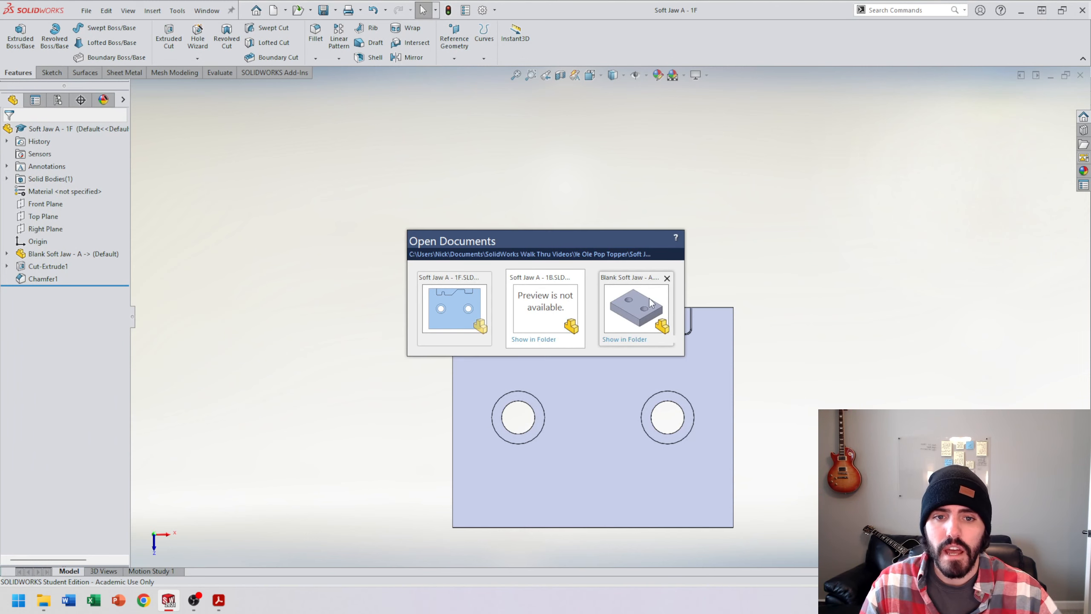
{"action": "left_click", "coordinate": [642, 307]}
{"action": "key", "text": "ctrl+Tab"}
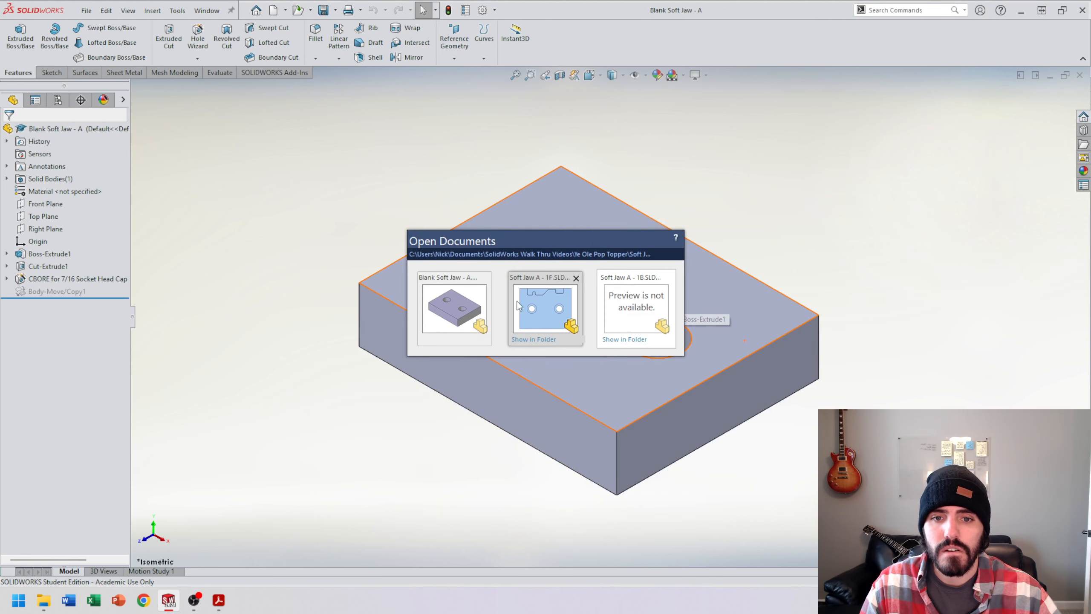
{"action": "left_click", "coordinate": [601, 308]}
{"action": "key", "text": "ctrl+Tab"}
{"action": "key", "text": "ctrl+Tab"}
{"action": "left_click", "coordinate": [658, 300]}
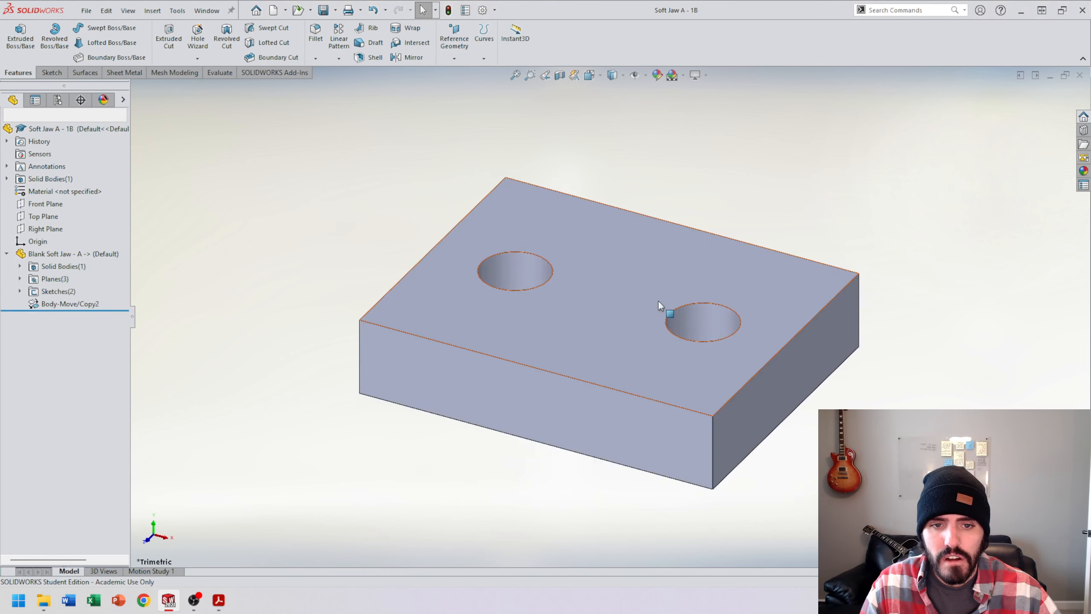
{"action": "key", "text": "ctrl+Tab"}
{"action": "mouse_move", "coordinate": [650, 311]}
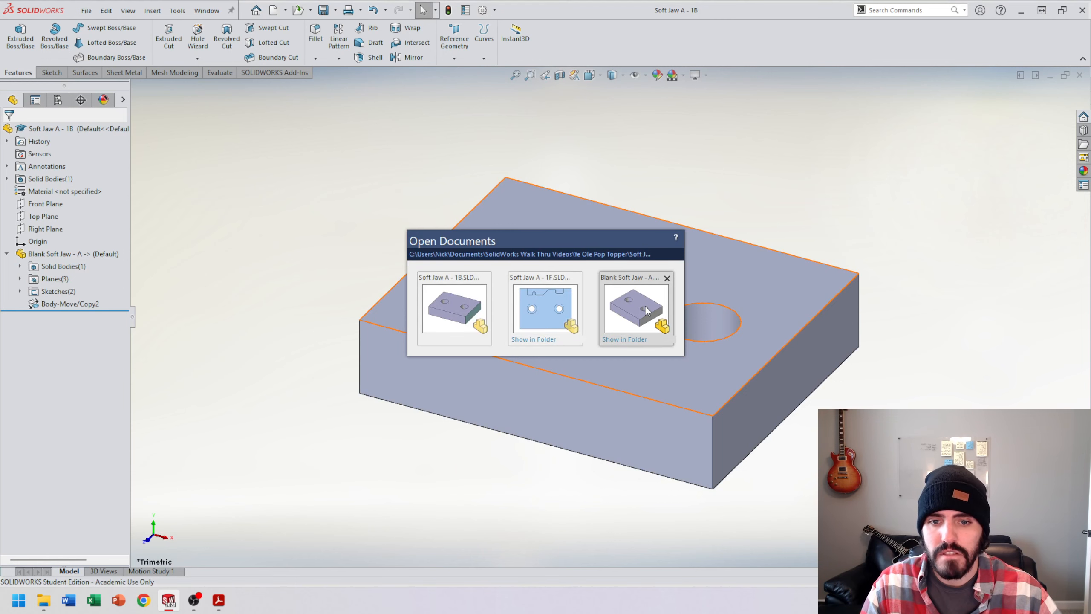
{"action": "key", "text": "ctrl+Tab"}
Step: Open the Soft Jaw A - 1B part from the Soft Jaw A - 1 folder
{"action": "left_click", "coordinate": [381, 176]}
{"action": "left_click", "coordinate": [88, 12]}
{"action": "left_click", "coordinate": [103, 43]}
{"action": "left_click", "coordinate": [138, 92]}
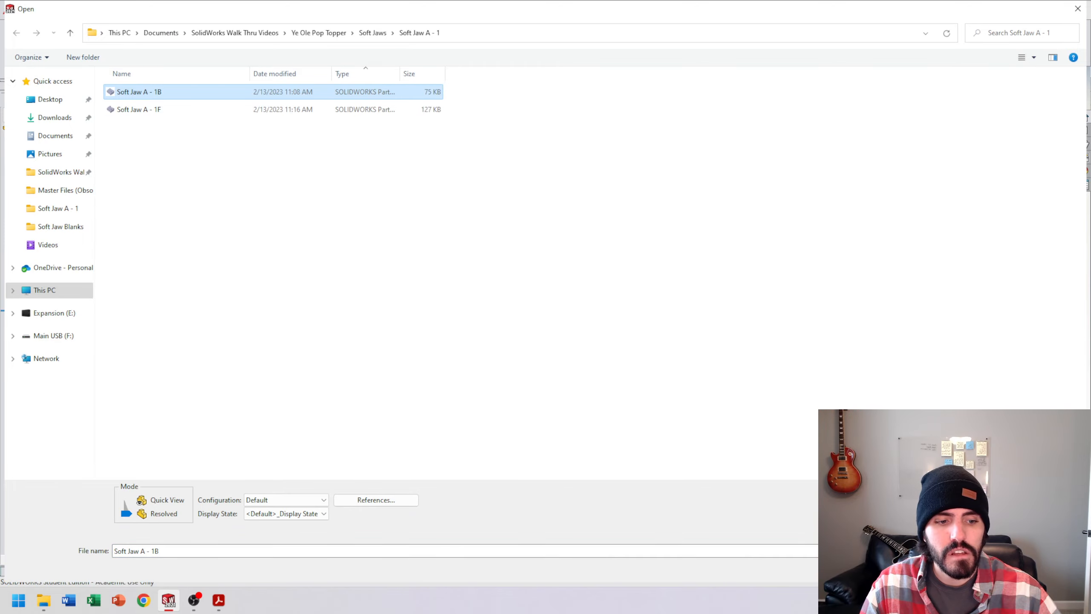
{"action": "left_click", "coordinate": [987, 568]}
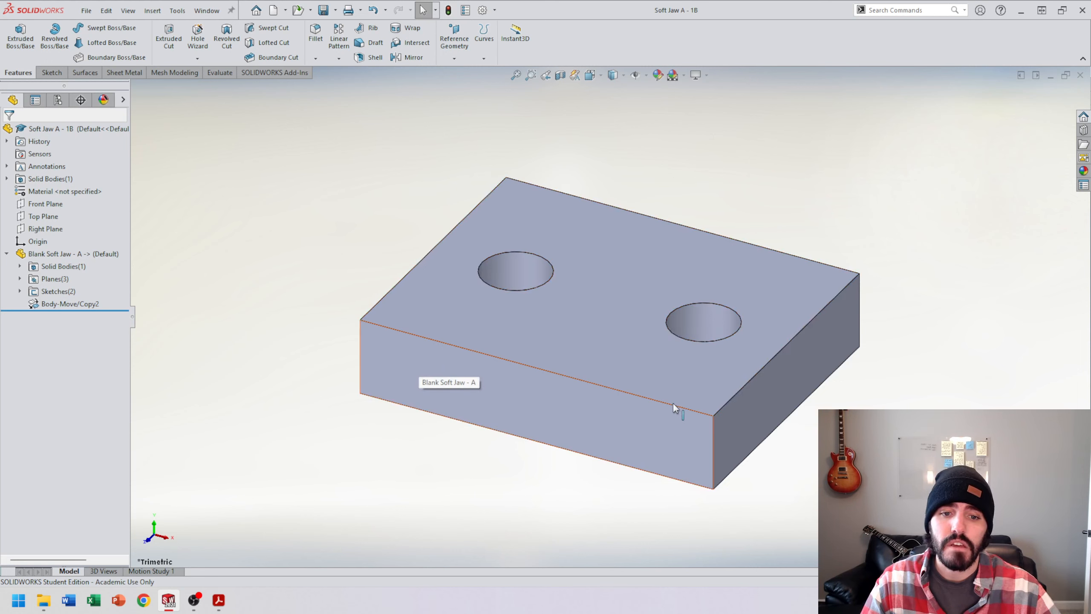
Step: Start a new sketch on the large top face of the 1B jaw
{"action": "left_click", "coordinate": [589, 360]}
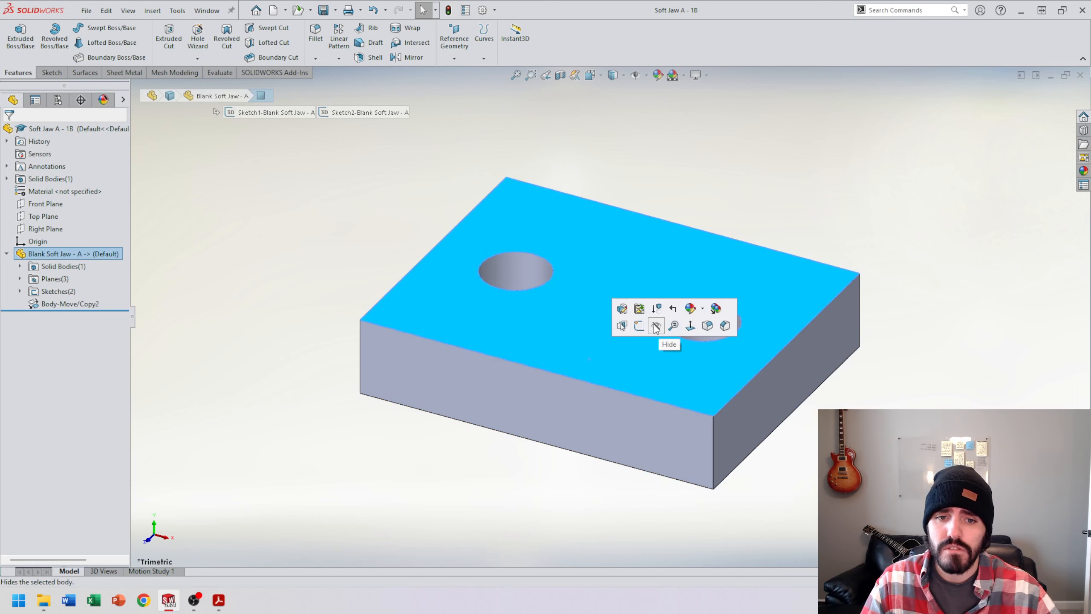
{"action": "left_click", "coordinate": [622, 326]}
{"action": "key", "text": "Escape"}
{"action": "left_click", "coordinate": [622, 336]}
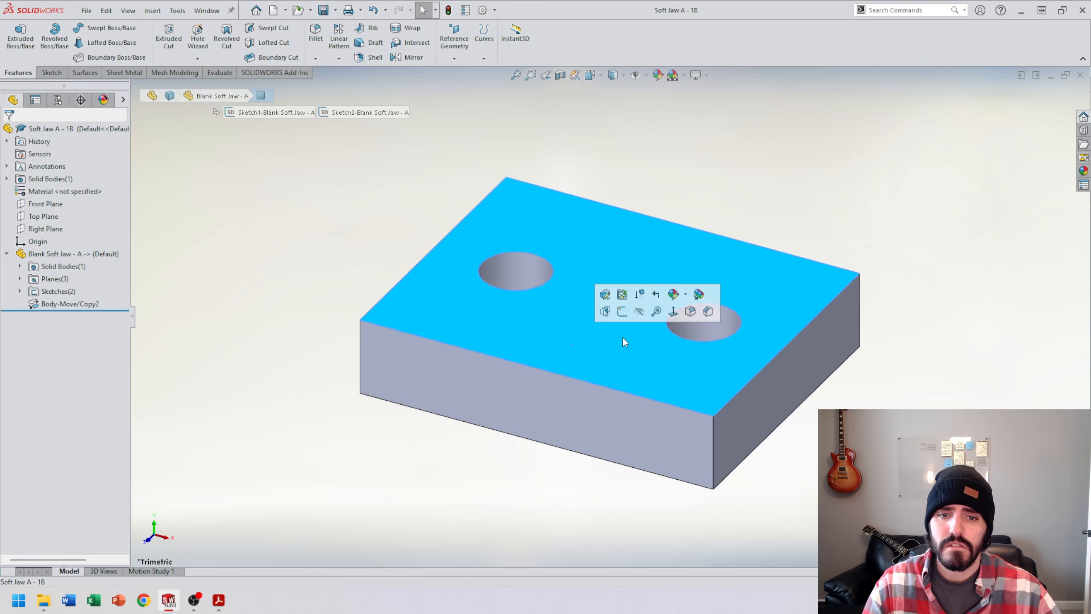
{"action": "left_click", "coordinate": [634, 317]}
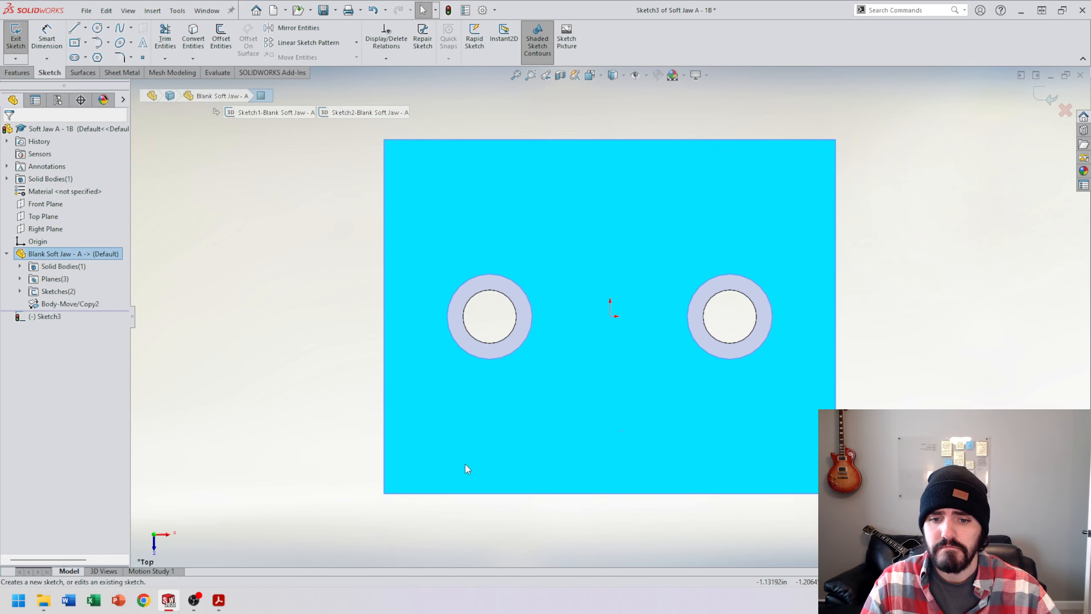
Step: Sketch a closed rectangular line profile about 0.27 in deep along the jaw's lower edge, set in from both sides
{"action": "left_click", "coordinate": [74, 28]}
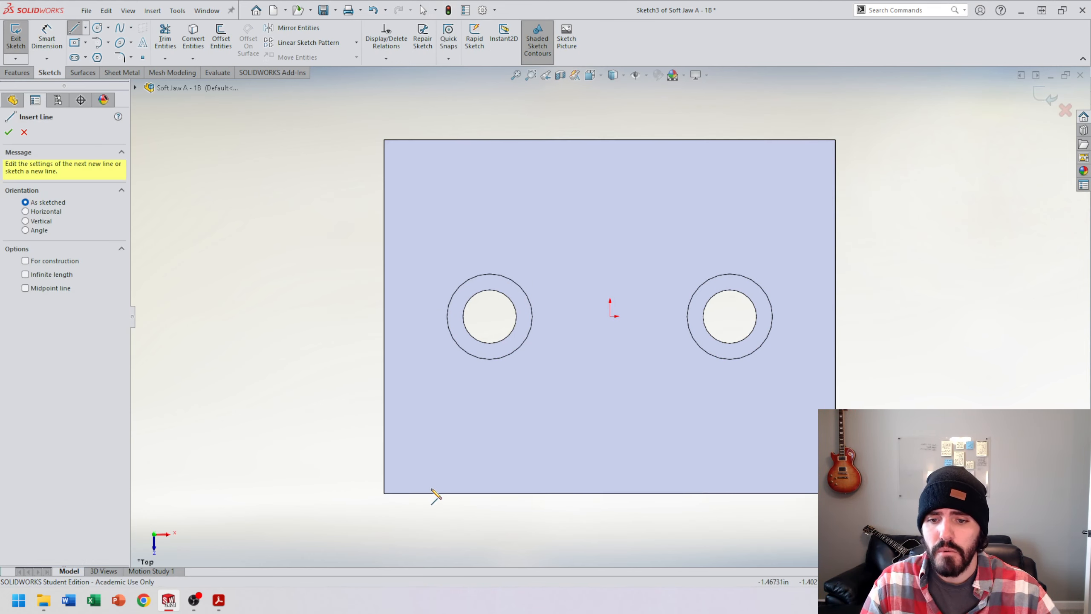
{"action": "left_click", "coordinate": [432, 493]}
{"action": "left_click", "coordinate": [432, 460]}
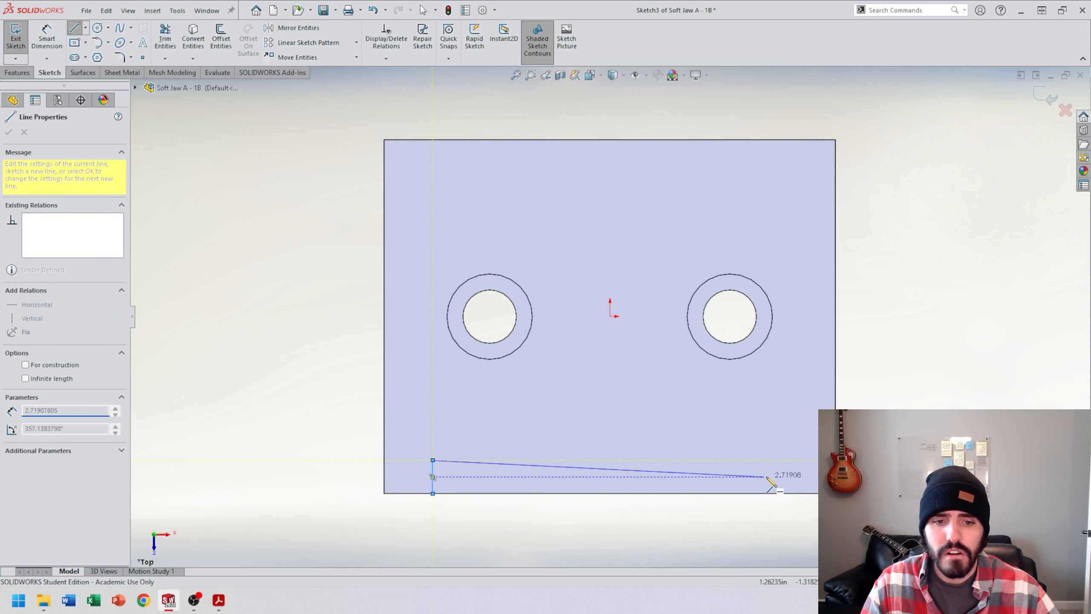
{"action": "left_click", "coordinate": [790, 460]}
{"action": "left_click", "coordinate": [790, 493]}
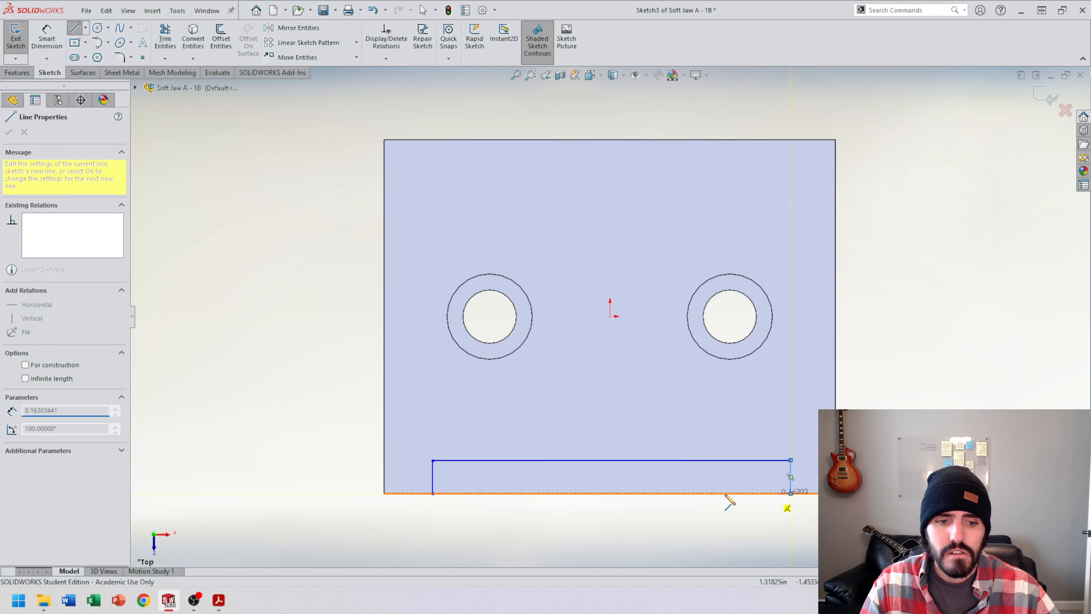
{"action": "left_click", "coordinate": [432, 493]}
{"action": "key", "text": "Escape"}
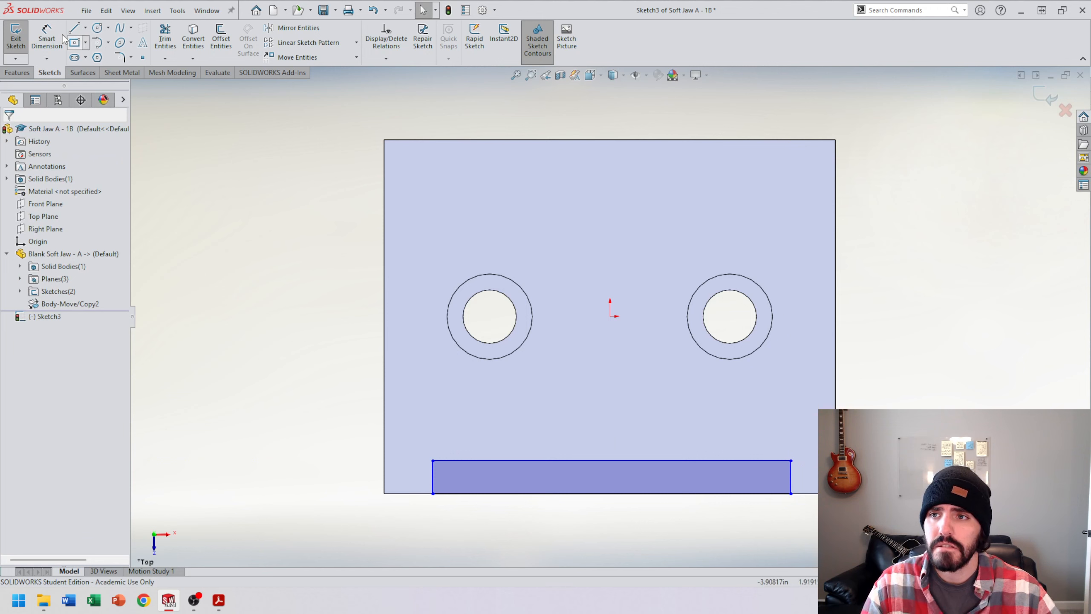
Step: Dimension both vertical sides of the profile .5625 in from the jaw's adjacent side edges
{"action": "left_click", "coordinate": [47, 37]}
{"action": "left_click", "coordinate": [790, 479]}
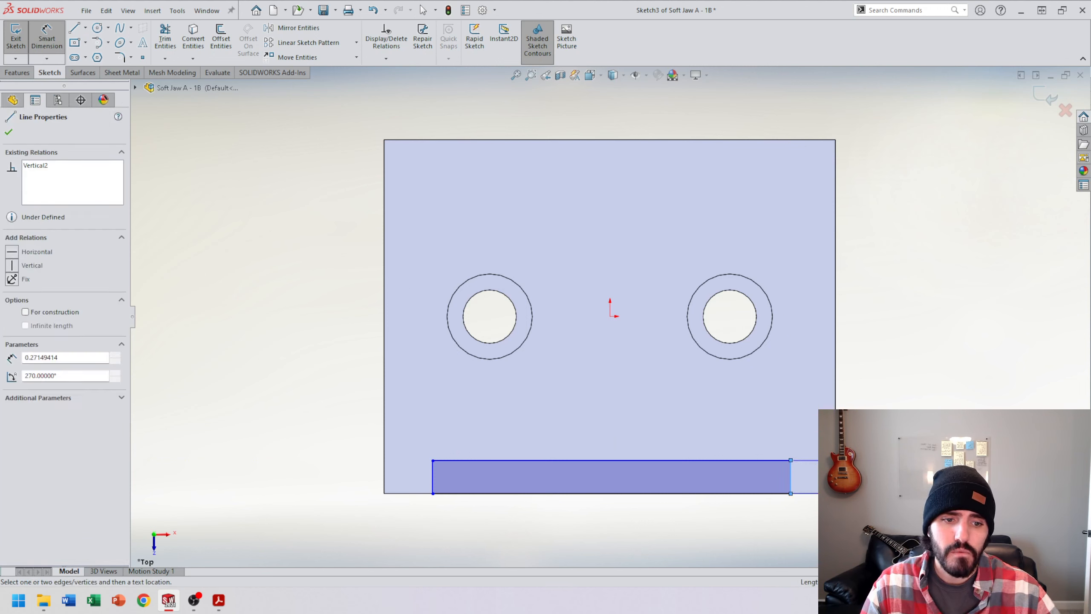
{"action": "left_click", "coordinate": [786, 398]}
{"action": "type", "text": ".5625"}
{"action": "key", "text": "Return"}
{"action": "left_click", "coordinate": [433, 479]}
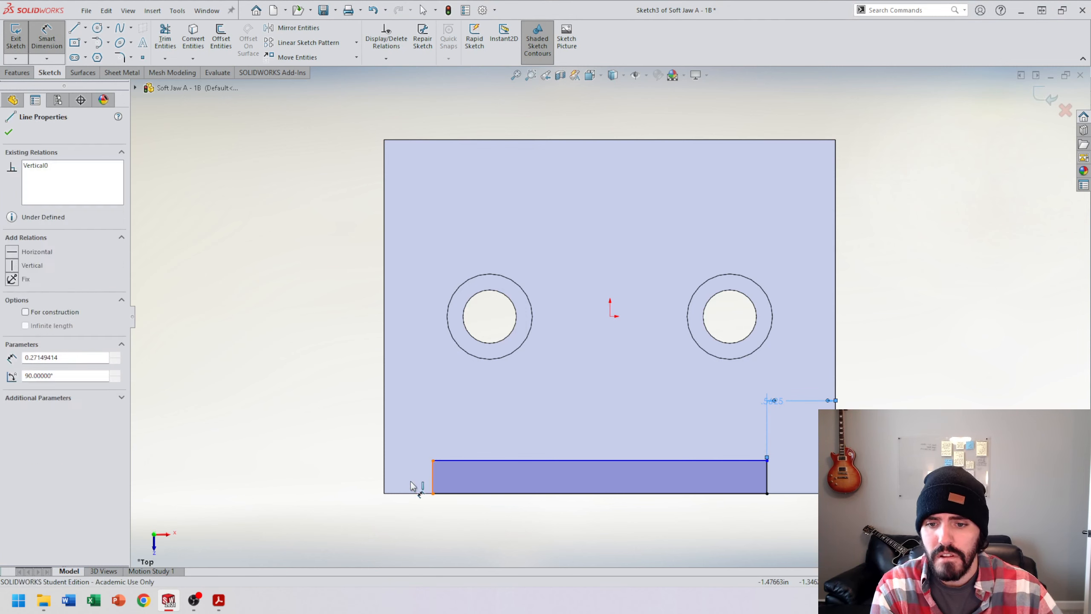
{"action": "left_click", "coordinate": [384, 475]}
{"action": "left_click", "coordinate": [404, 435]}
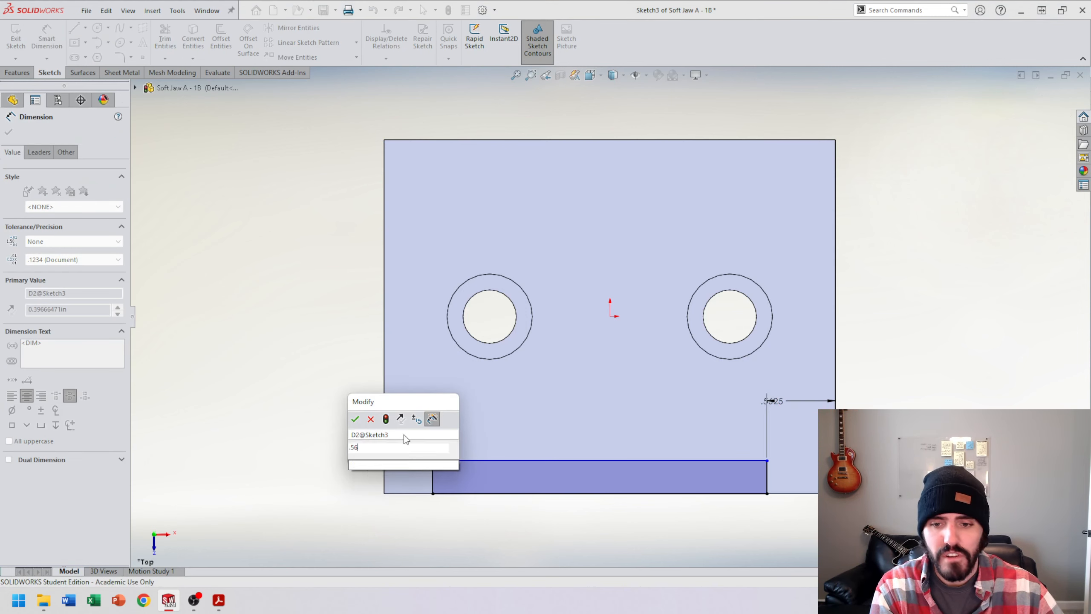
{"action": "key", "text": "Return"}
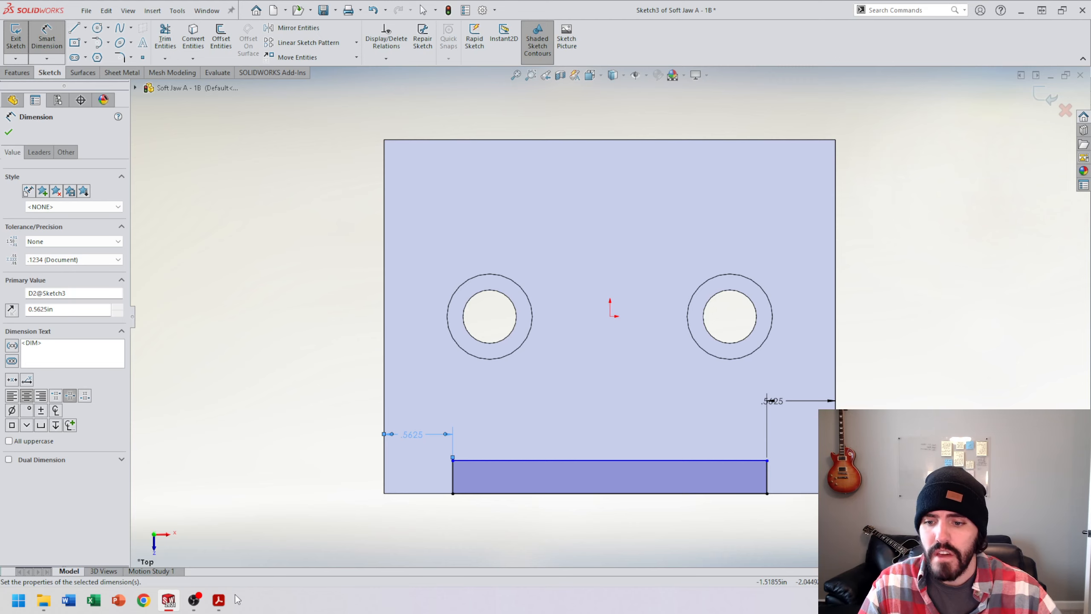
Step: Check the slot's dimensions in the Soft Jaw A - 1 drawing PDF and dimension the rectangular profile's height as .0625 in
{"action": "mouse_move", "coordinate": [240, 588]}
{"action": "left_click", "coordinate": [266, 542]}
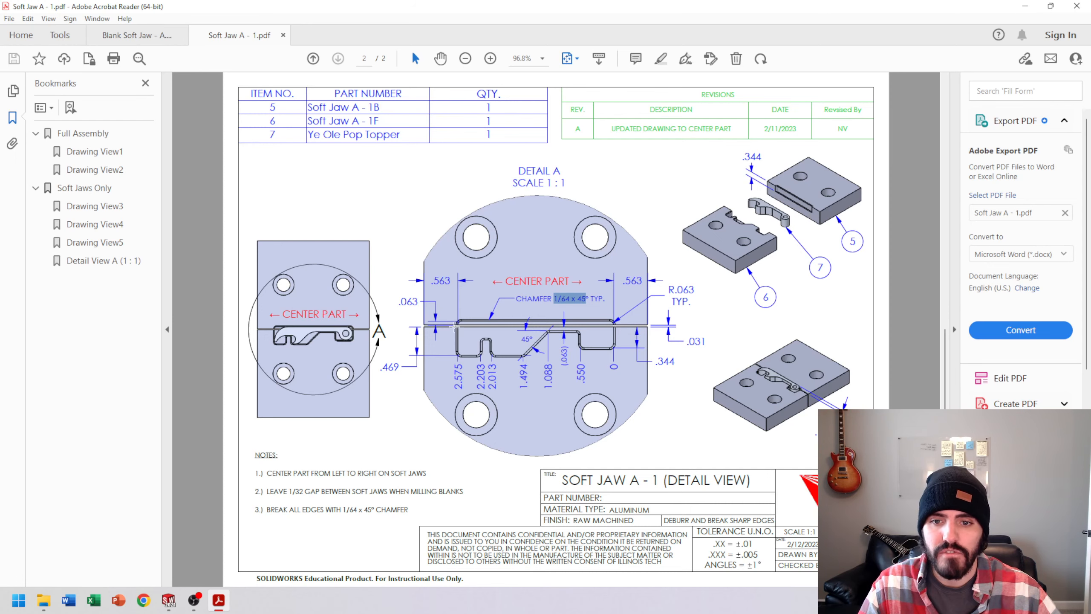
{"action": "left_click", "coordinate": [1025, 6]}
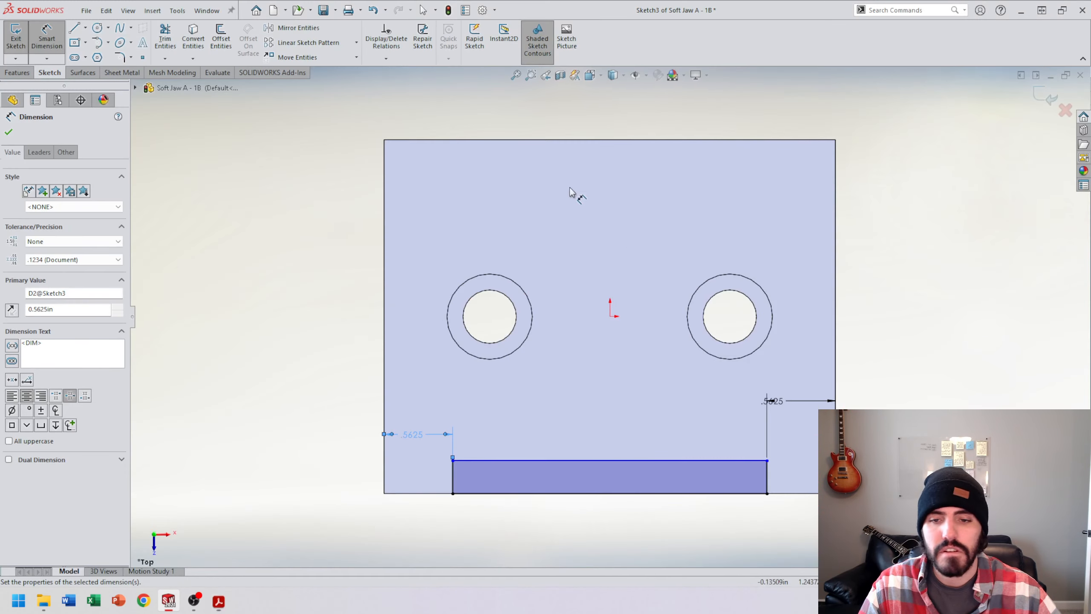
{"action": "left_click", "coordinate": [553, 461]}
{"action": "left_click", "coordinate": [494, 493]}
{"action": "left_click", "coordinate": [446, 493]}
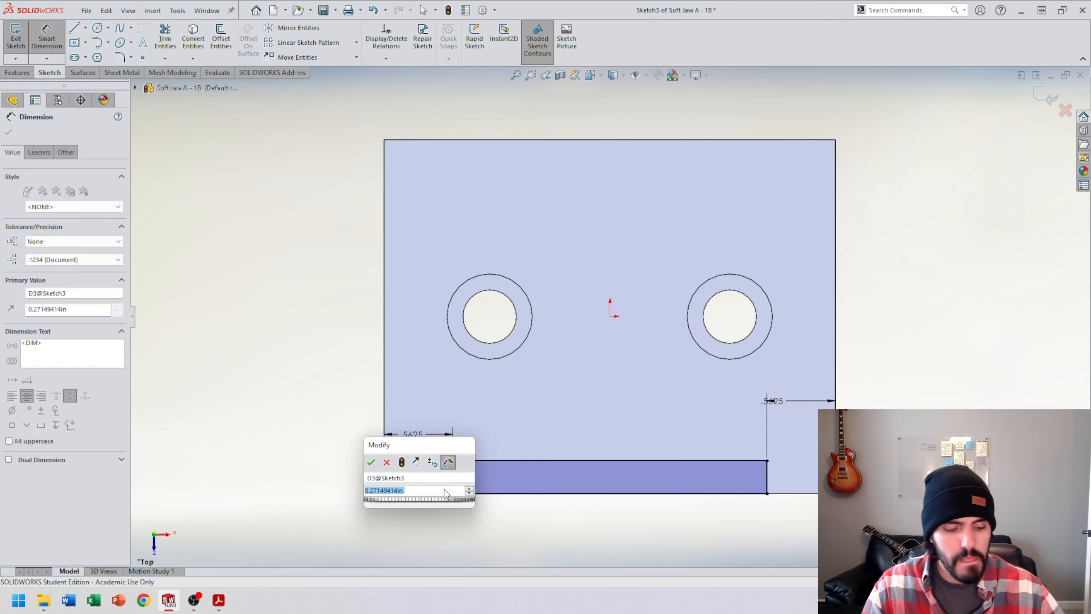
{"action": "type", "text": ".0625"}
{"action": "key", "text": "Return"}
{"action": "scroll", "coordinate": [482, 487], "scroll_direction": "down", "scroll_amount": 3}
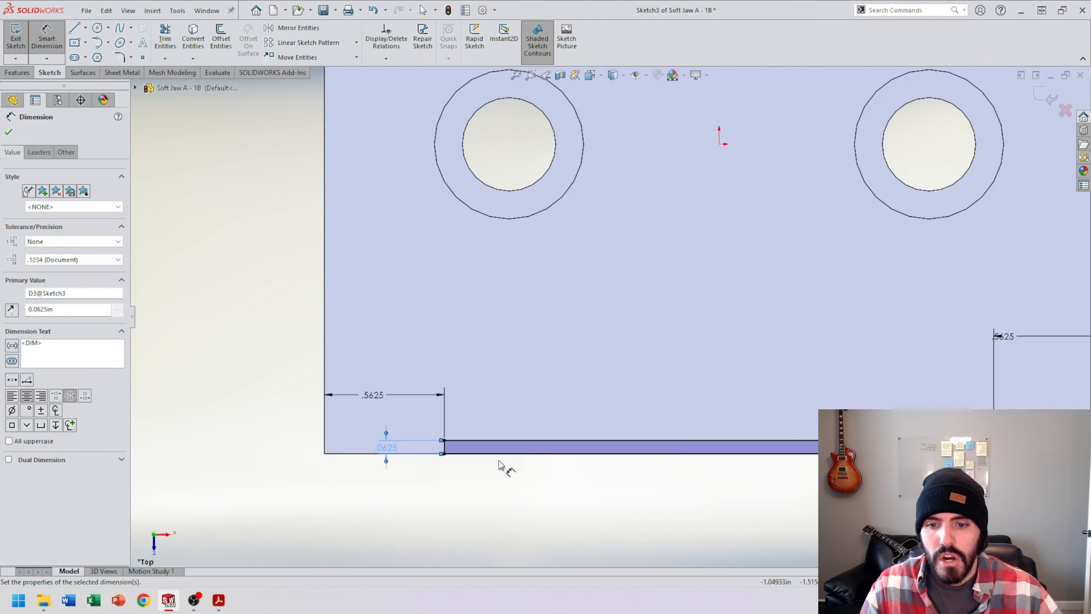
{"action": "scroll", "coordinate": [500, 464], "scroll_direction": "down", "scroll_amount": 4}
{"action": "key", "text": "Escape"}
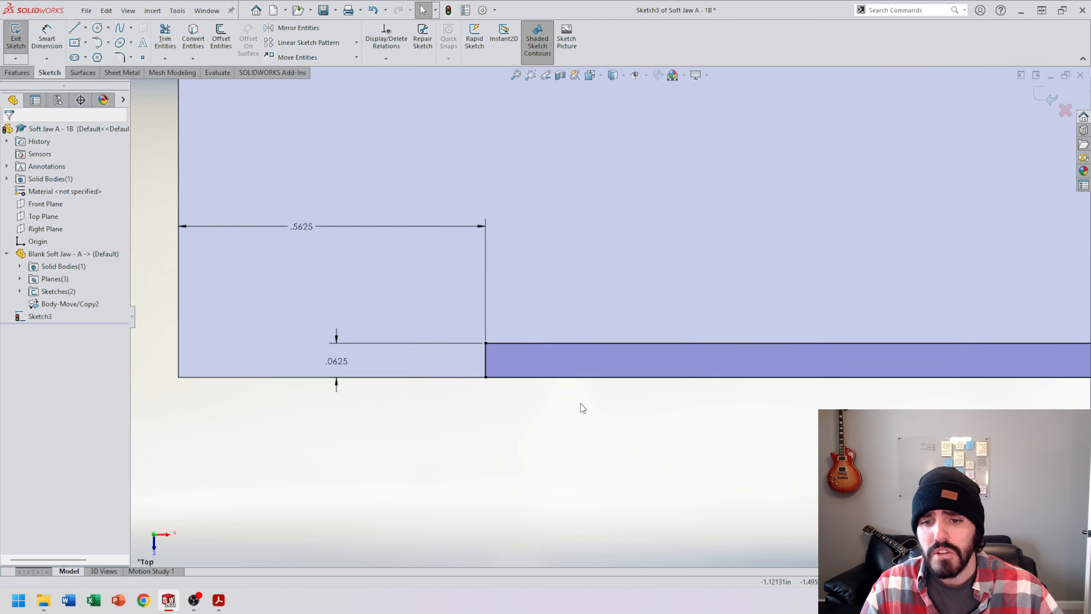
Step: Try to fillet the profile's upper right corner with a .0625 in radius
{"action": "scroll", "coordinate": [651, 402], "scroll_direction": "up", "scroll_amount": 4}
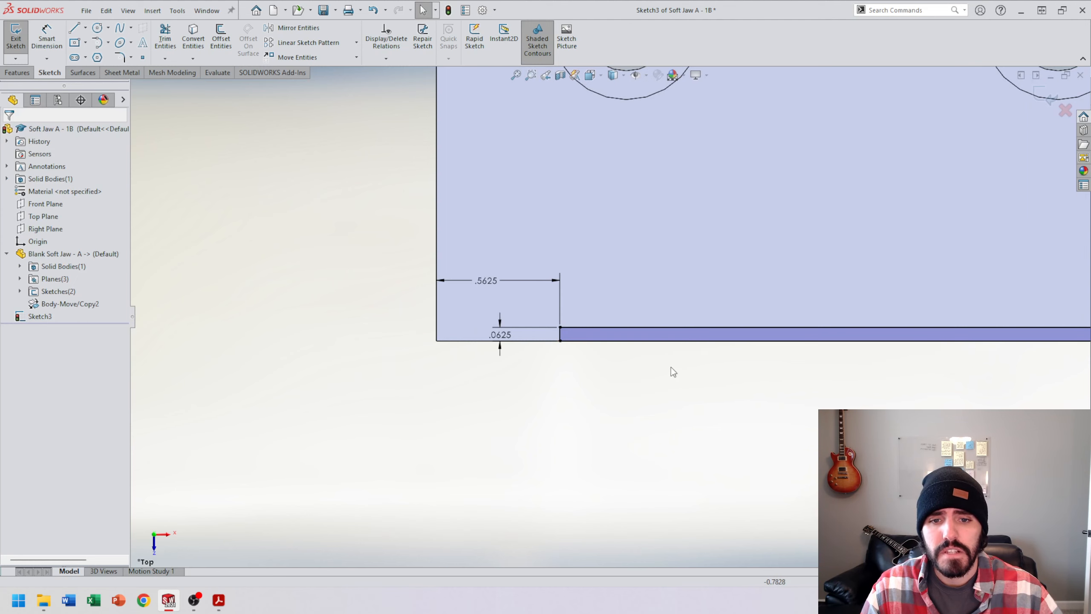
{"action": "scroll", "coordinate": [525, 326], "scroll_direction": "up", "scroll_amount": 4}
{"action": "scroll", "coordinate": [852, 324], "scroll_direction": "down", "scroll_amount": 7}
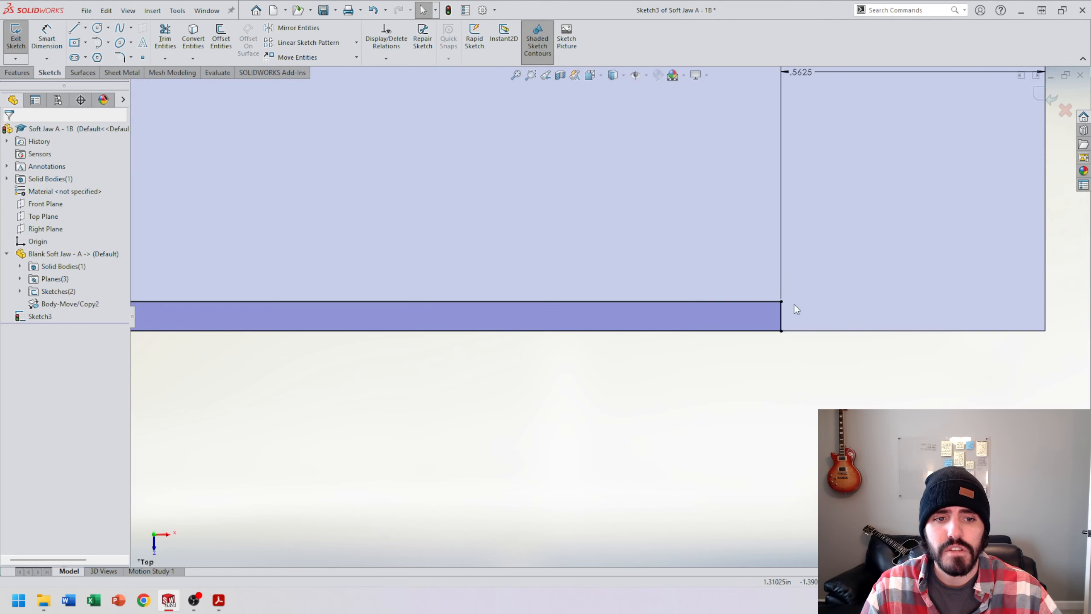
{"action": "scroll", "coordinate": [758, 317], "scroll_direction": "up", "scroll_amount": 2}
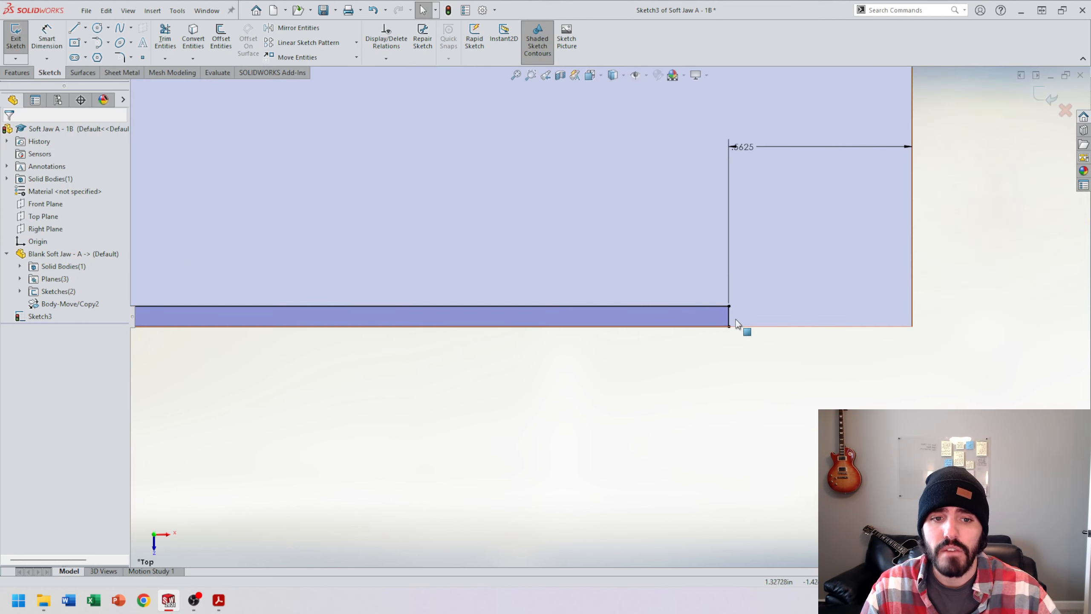
{"action": "scroll", "coordinate": [610, 344], "scroll_direction": "up", "scroll_amount": 3}
{"action": "scroll", "coordinate": [377, 298], "scroll_direction": "down", "scroll_amount": 4}
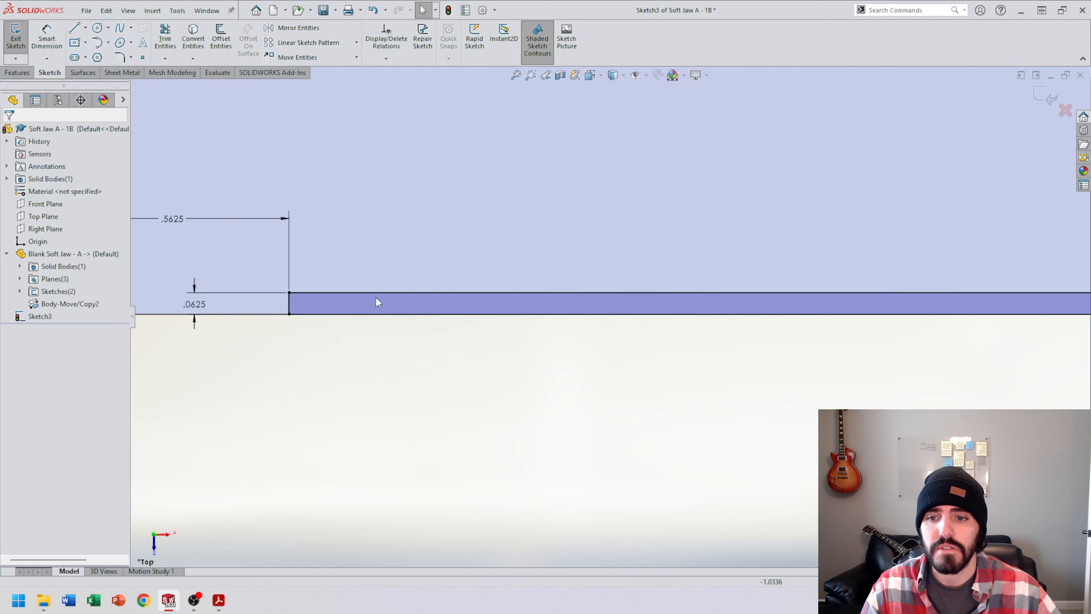
{"action": "left_click", "coordinate": [120, 57]}
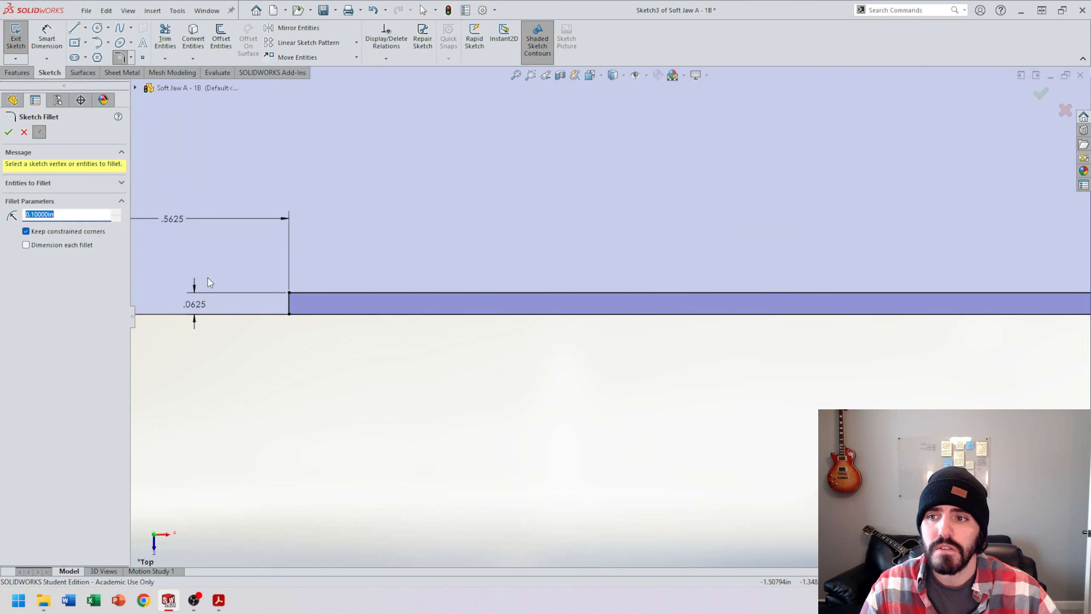
{"action": "type", "text": ".0625"}
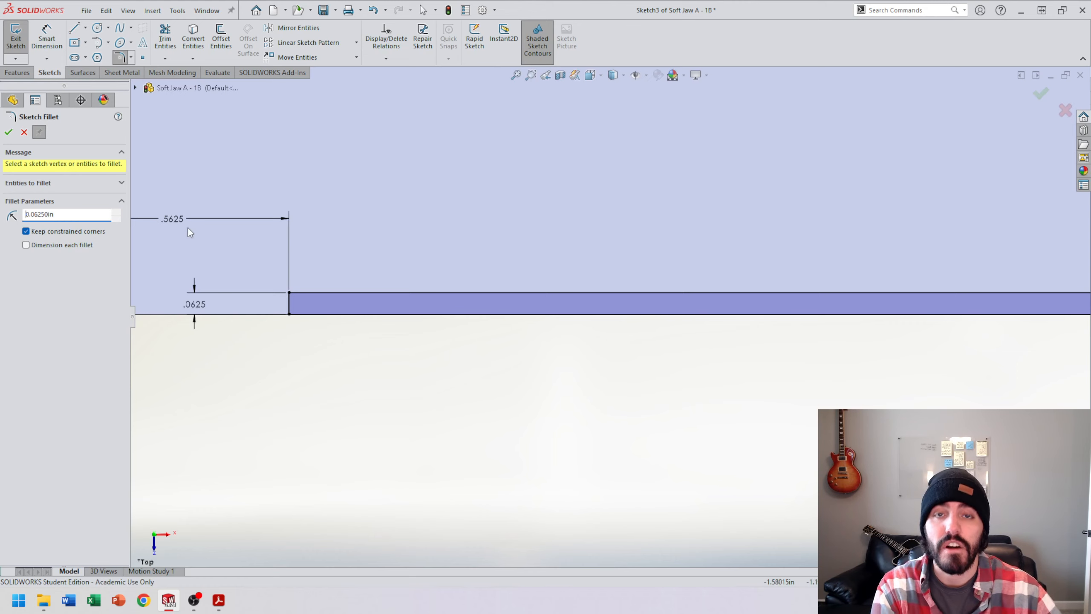
{"action": "scroll", "coordinate": [881, 347], "scroll_direction": "up", "scroll_amount": 3}
{"action": "scroll", "coordinate": [835, 317], "scroll_direction": "down", "scroll_amount": 4}
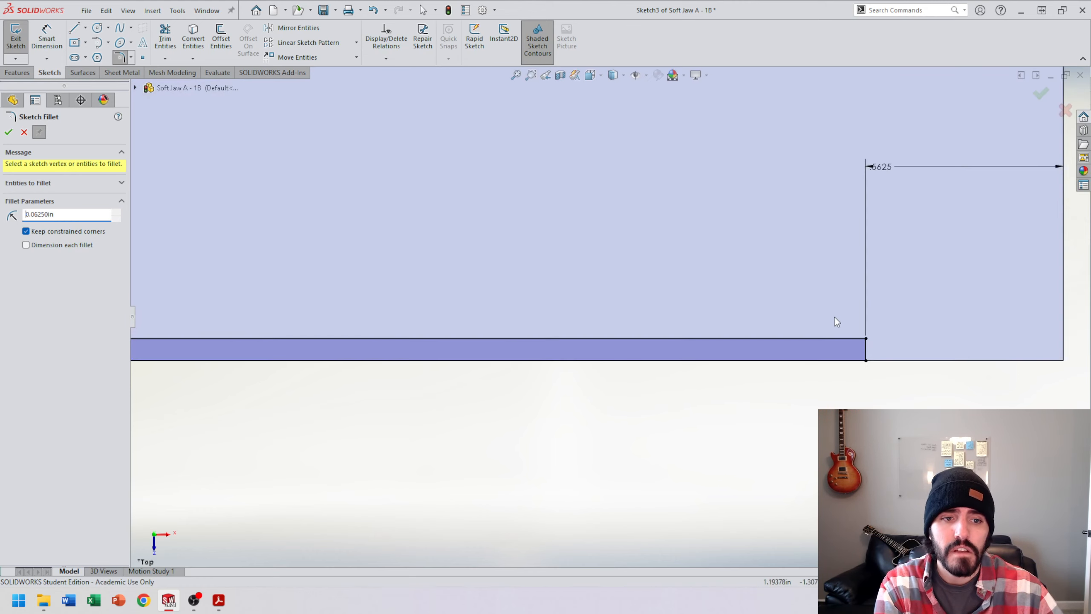
{"action": "left_click", "coordinate": [862, 344]}
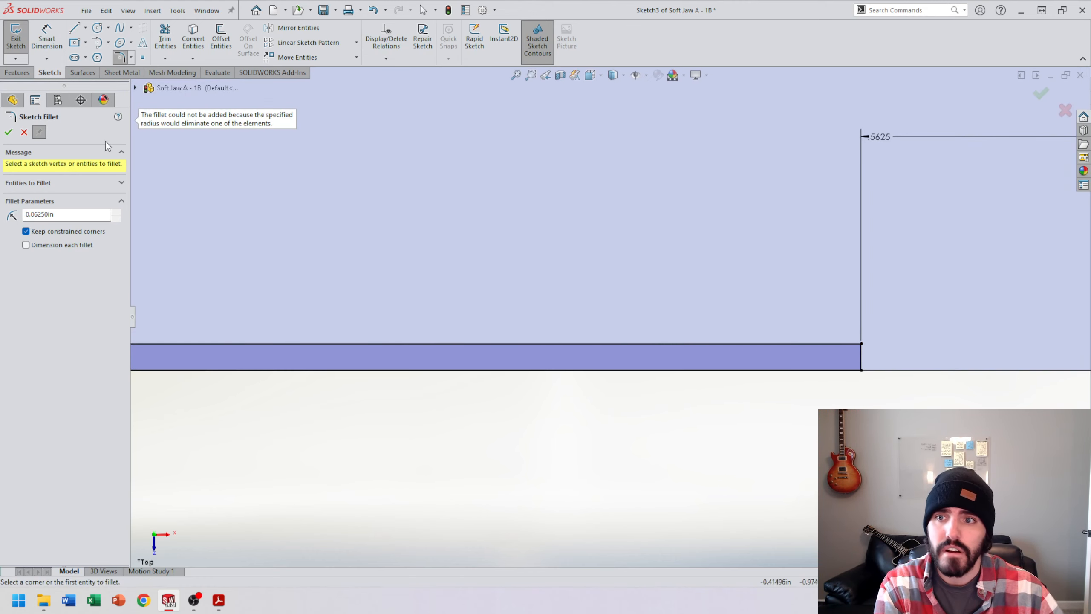
{"action": "scroll", "coordinate": [765, 382], "scroll_direction": "down", "scroll_amount": 1}
{"action": "scroll", "coordinate": [698, 323], "scroll_direction": "up", "scroll_amount": 3}
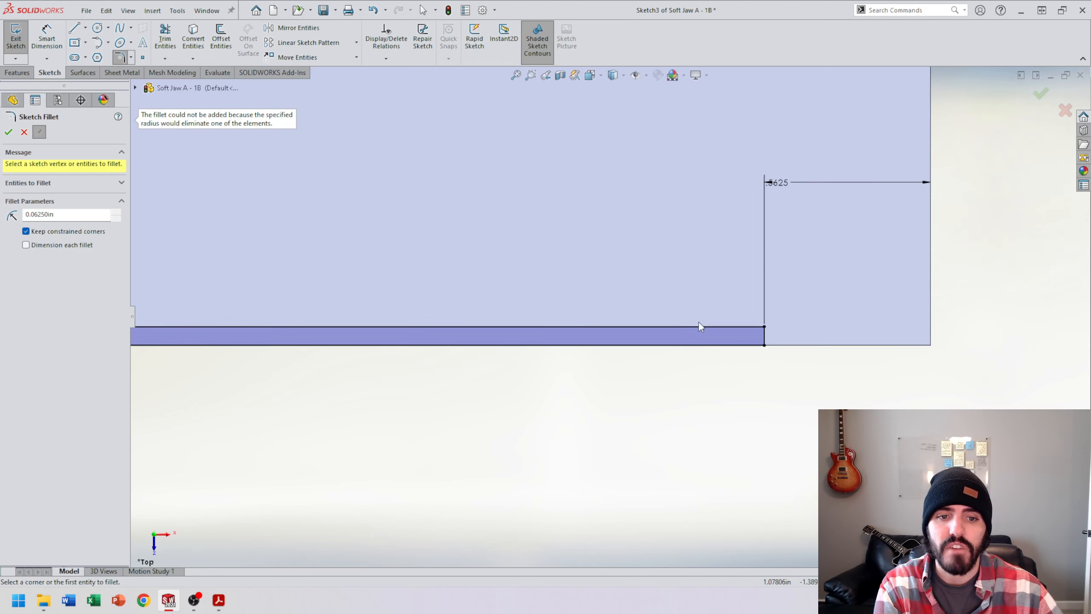
{"action": "scroll", "coordinate": [702, 326], "scroll_direction": "down", "scroll_amount": 2}
{"action": "scroll", "coordinate": [686, 350], "scroll_direction": "up", "scroll_amount": 4}
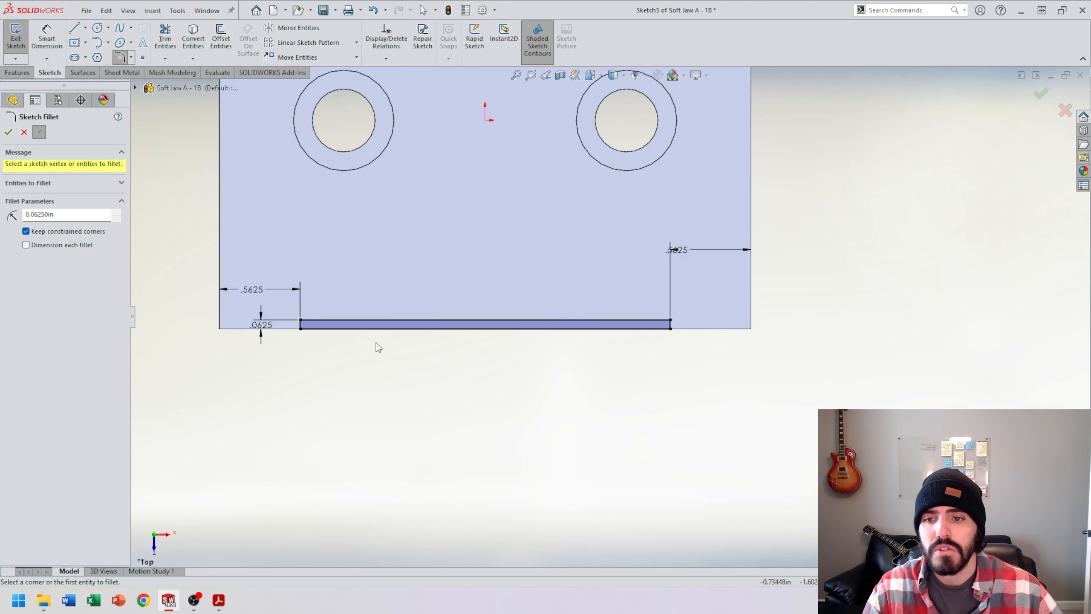
{"action": "key", "text": "Escape"}
Step: Delete the profile's bottom line that lies along the jaw's lower edge
{"action": "left_click", "coordinate": [432, 340]}
{"action": "key", "text": "Delete"}
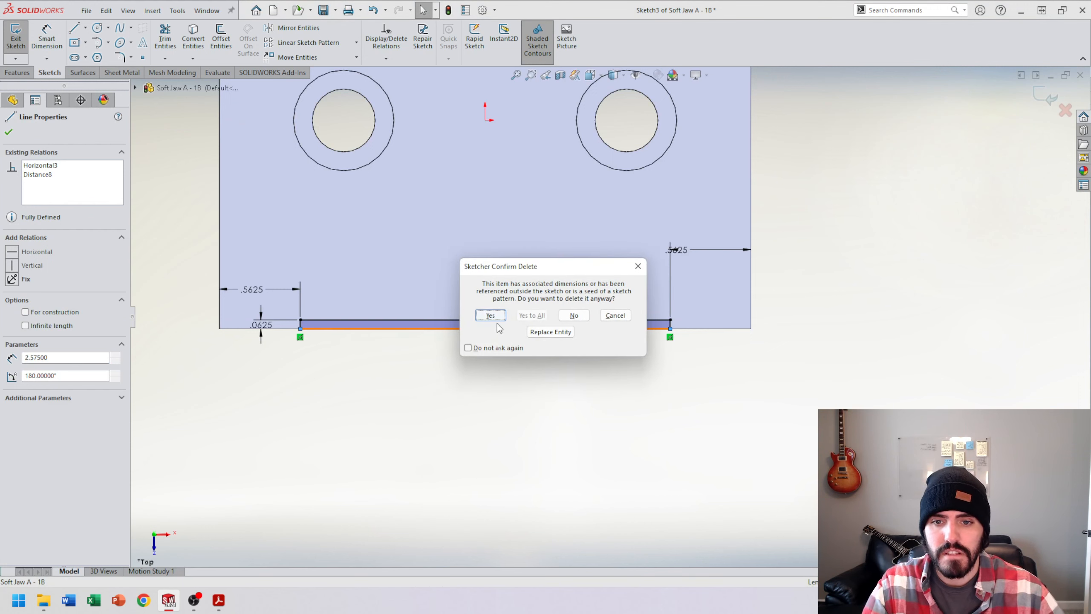
{"action": "left_click", "coordinate": [497, 321]}
Step: Extend both vertical side lines of the profile a short distance past the jaw's lower edge using Power trim
{"action": "scroll", "coordinate": [330, 335], "scroll_direction": "down", "scroll_amount": 2}
{"action": "scroll", "coordinate": [332, 340], "scroll_direction": "down", "scroll_amount": 2}
{"action": "key", "text": "t"}
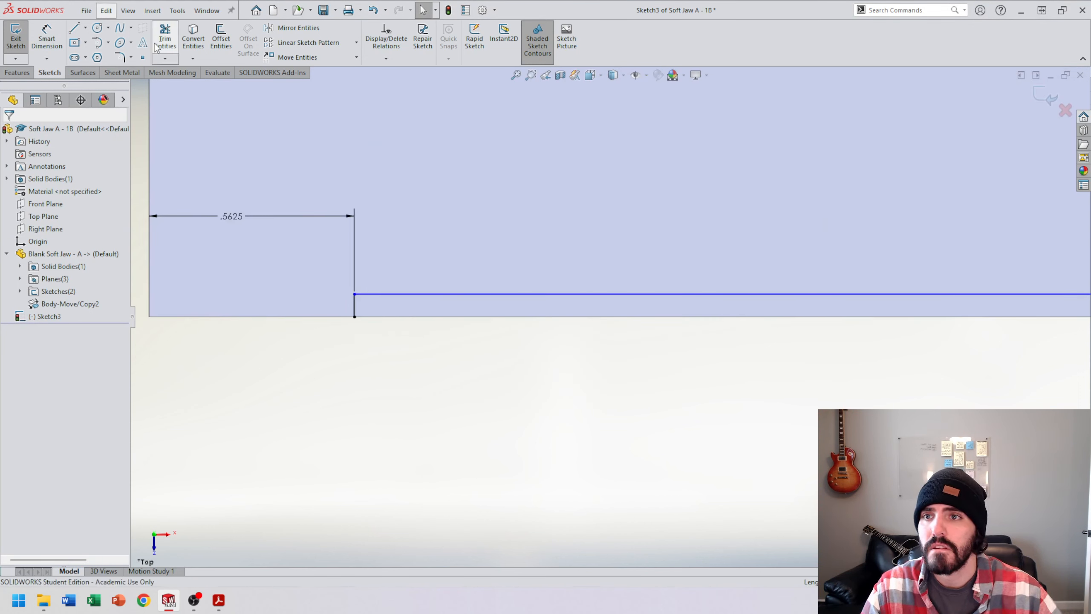
{"action": "left_click", "coordinate": [357, 311]}
{"action": "scroll", "coordinate": [644, 378], "scroll_direction": "up", "scroll_amount": 2}
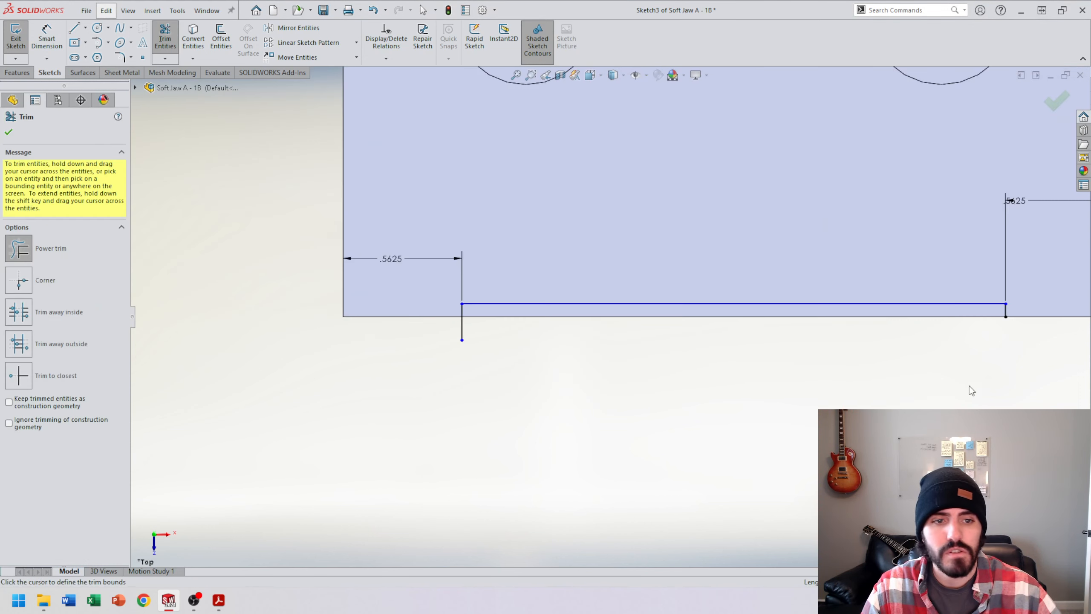
{"action": "key", "text": "Escape"}
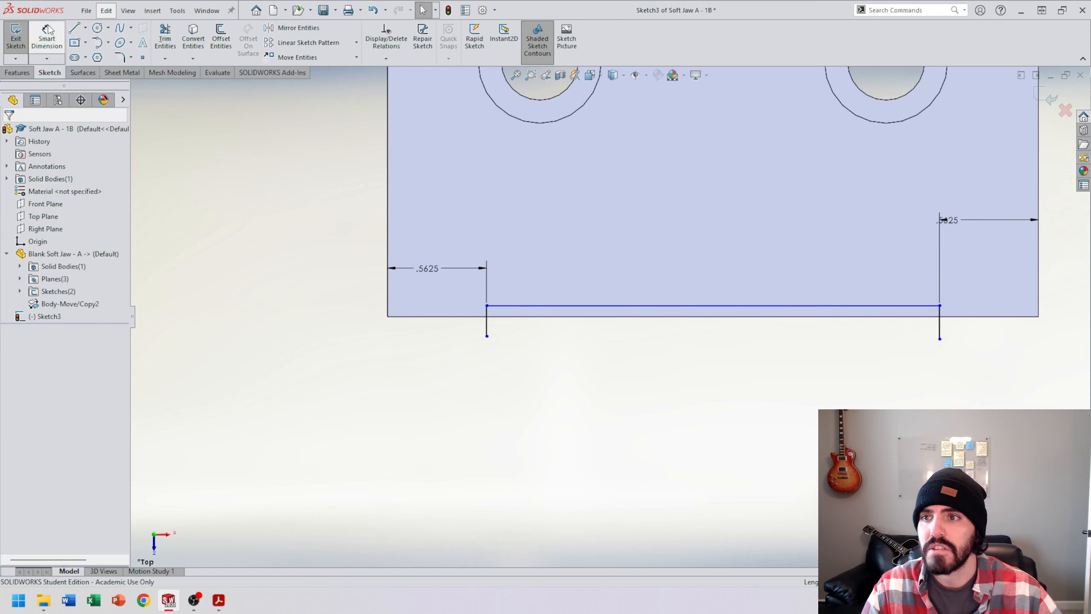
Step: Close the profile with a line between the lower ends of both side lines and make it horizontal
{"action": "left_click", "coordinate": [74, 28]}
{"action": "left_click", "coordinate": [486, 336]}
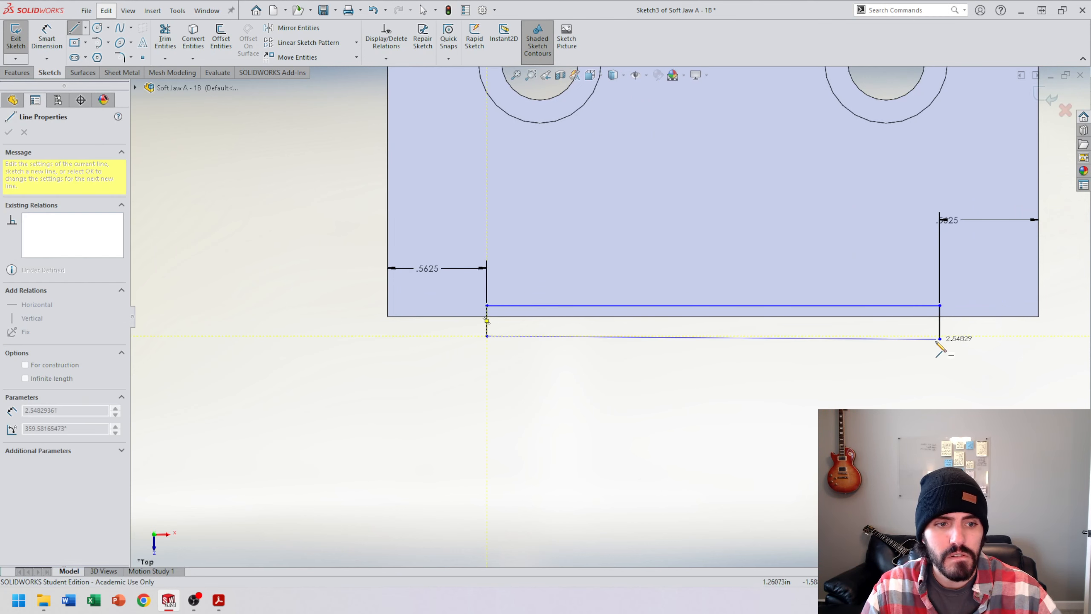
{"action": "left_click", "coordinate": [940, 338]}
{"action": "key", "text": "Escape"}
{"action": "left_click", "coordinate": [842, 336]}
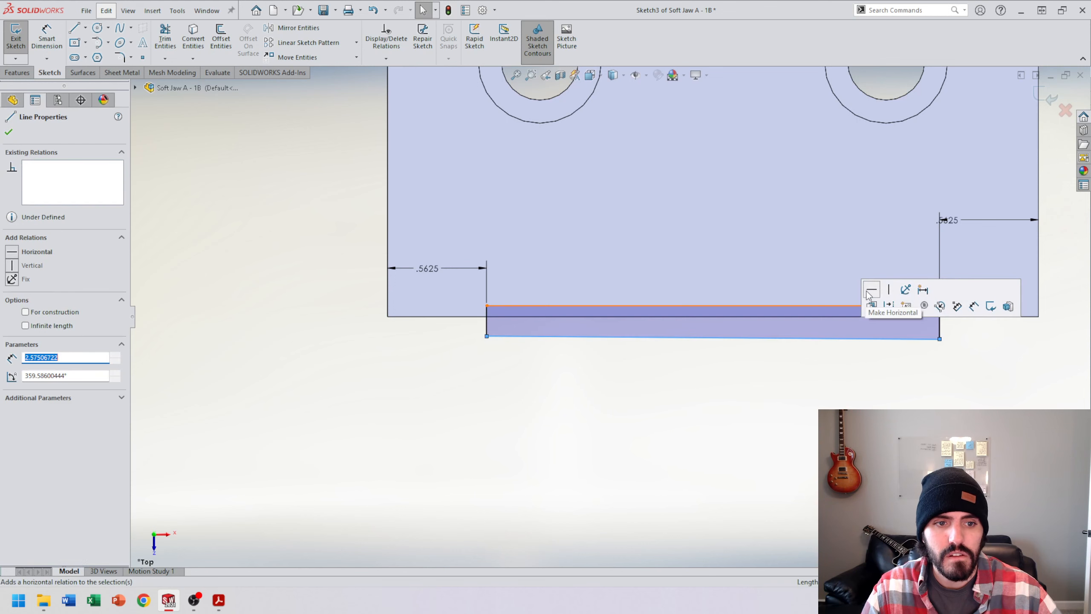
Step: Dimension the profile's upper line .0625 in from the jaw's lower edge
{"action": "key", "text": "d"}
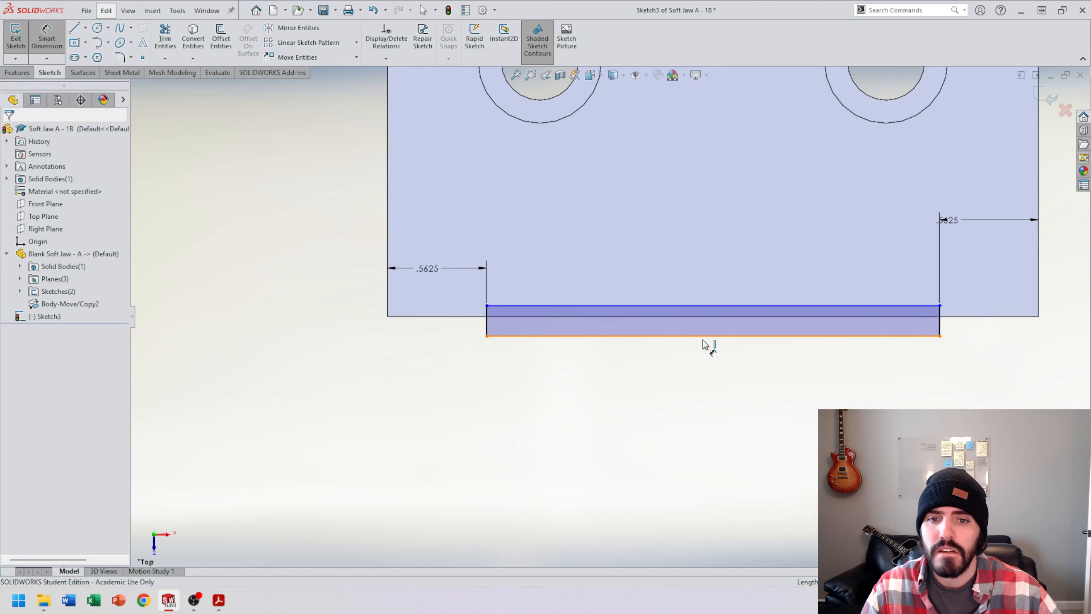
{"action": "left_click", "coordinate": [604, 306]}
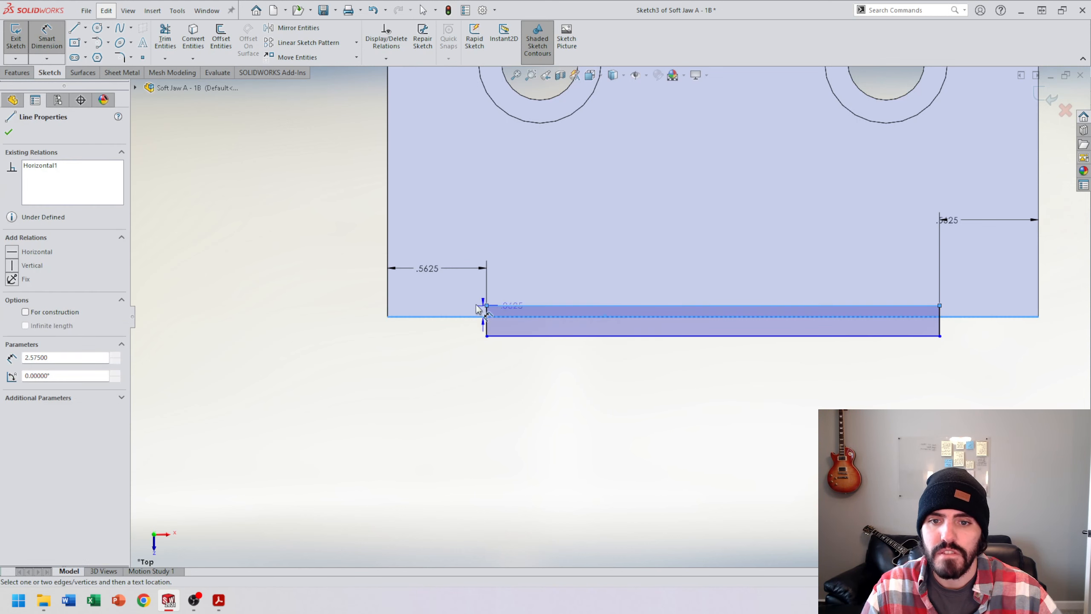
{"action": "left_click", "coordinate": [554, 317]}
{"action": "left_click", "coordinate": [539, 333]}
{"action": "key", "text": "Return"}
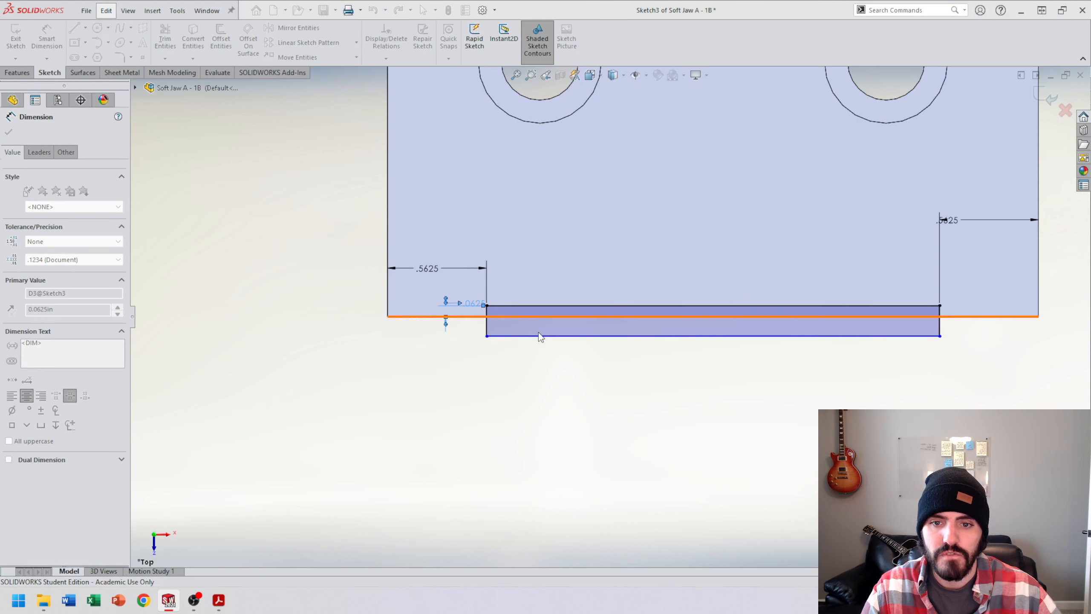
Step: Dimension the profile's bottom line .125 in below the jaw's lower edge and place the dimension clear of the jaw
{"action": "left_click", "coordinate": [537, 337]}
{"action": "left_click", "coordinate": [447, 316]}
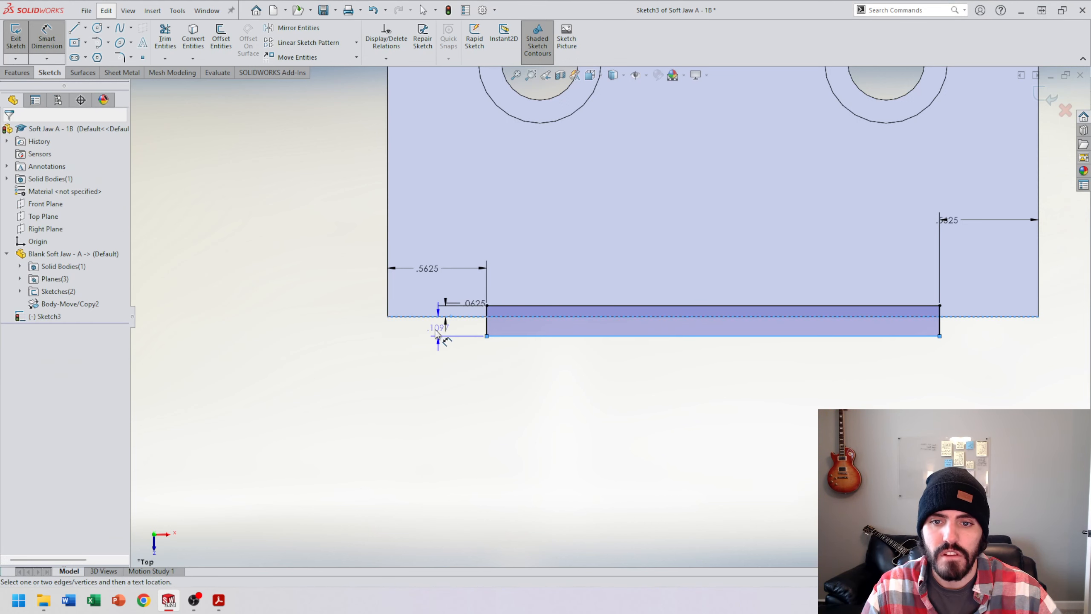
{"action": "left_click", "coordinate": [387, 338]}
{"action": "type", "text": ".125"}
{"action": "key", "text": "Return"}
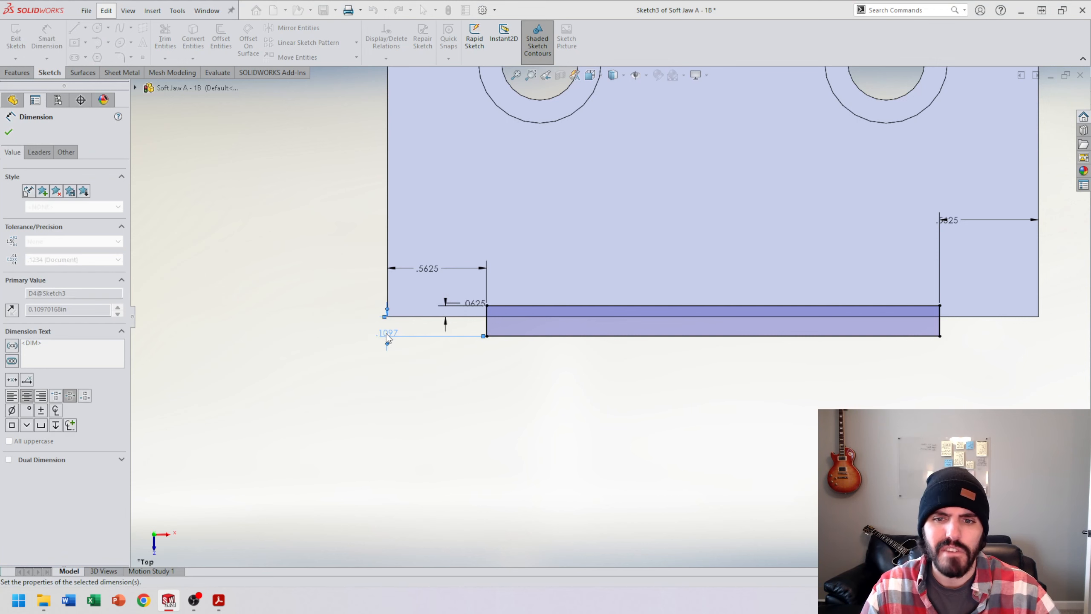
{"action": "left_click_drag", "start_coordinate": [386, 334], "coordinate": [359, 333]}
{"action": "key", "text": "Escape"}
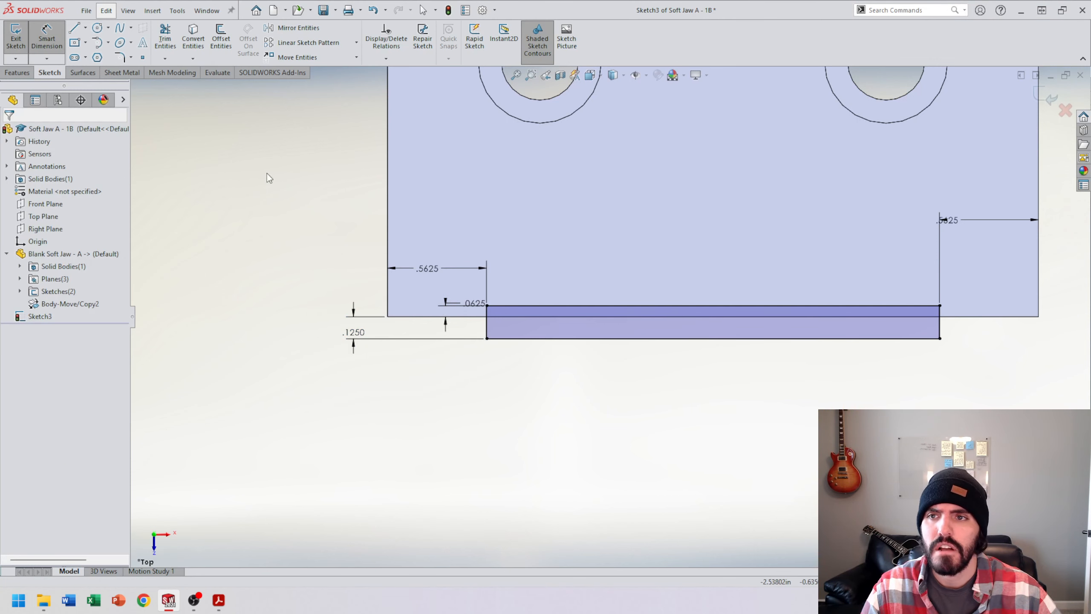
Step: Fillet both upper corners of the slot profile with a .0625 in radius
{"action": "left_click", "coordinate": [119, 58]}
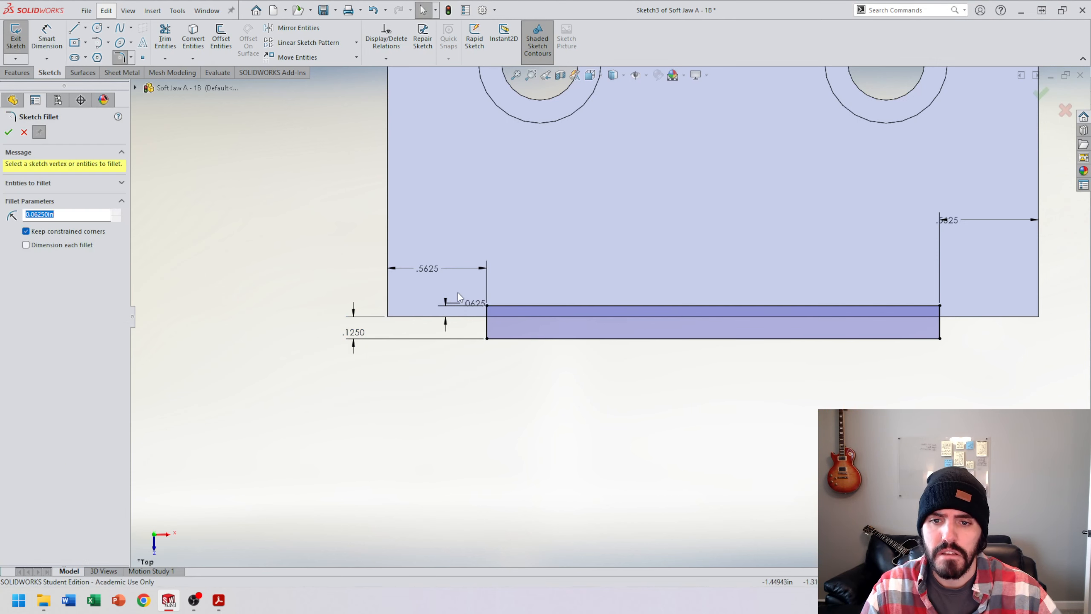
{"action": "left_click", "coordinate": [487, 320]}
{"action": "left_click", "coordinate": [944, 310]}
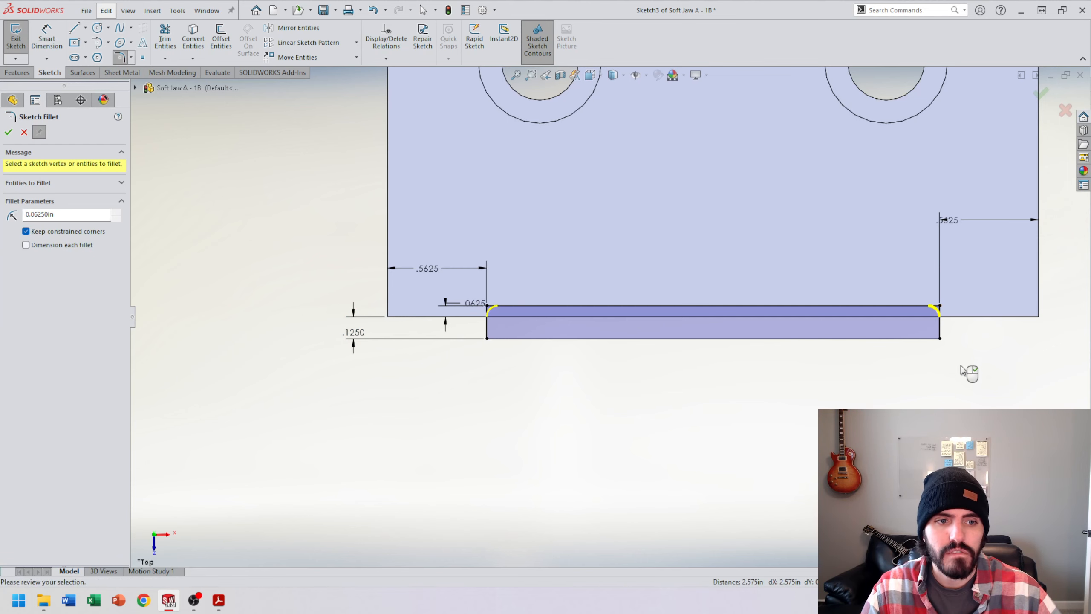
{"action": "scroll", "coordinate": [962, 344], "scroll_direction": "down", "scroll_amount": 5}
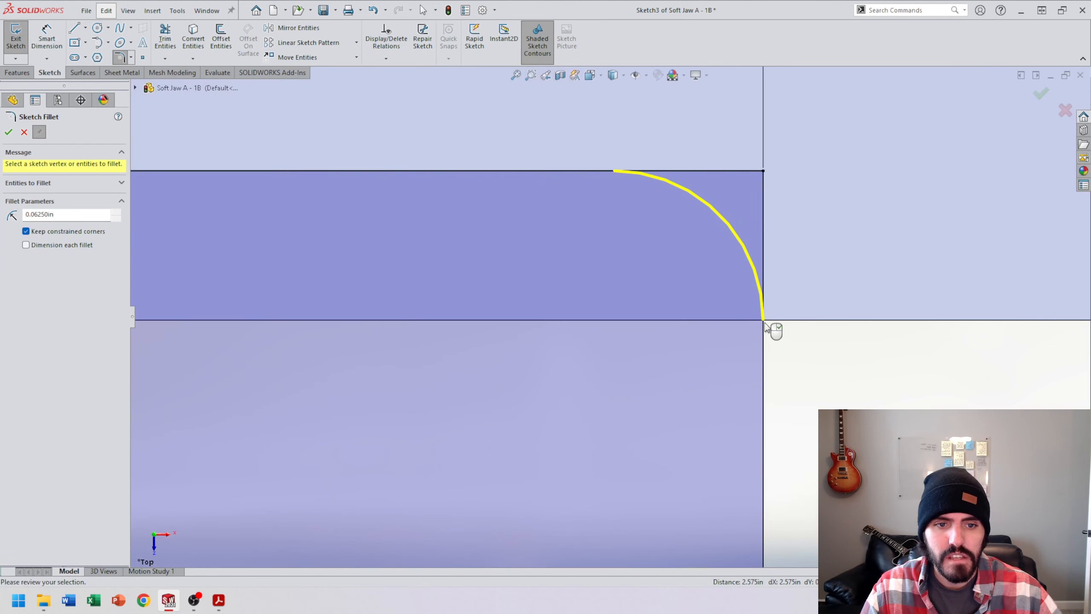
{"action": "scroll", "coordinate": [730, 344], "scroll_direction": "up", "scroll_amount": 4}
{"action": "scroll", "coordinate": [622, 328], "scroll_direction": "up", "scroll_amount": 3}
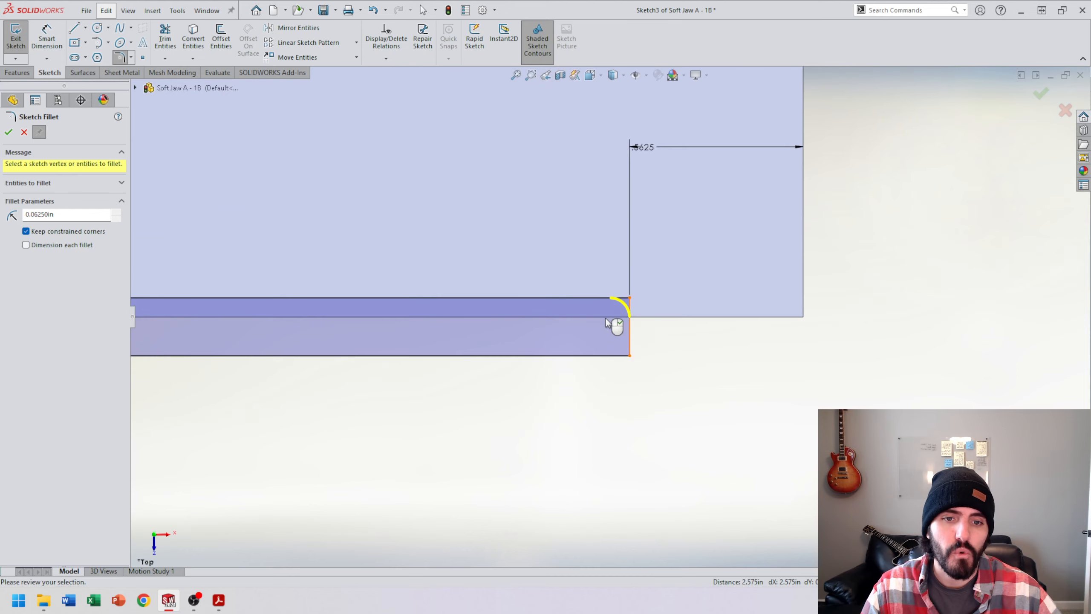
{"action": "scroll", "coordinate": [558, 340], "scroll_direction": "up", "scroll_amount": 3}
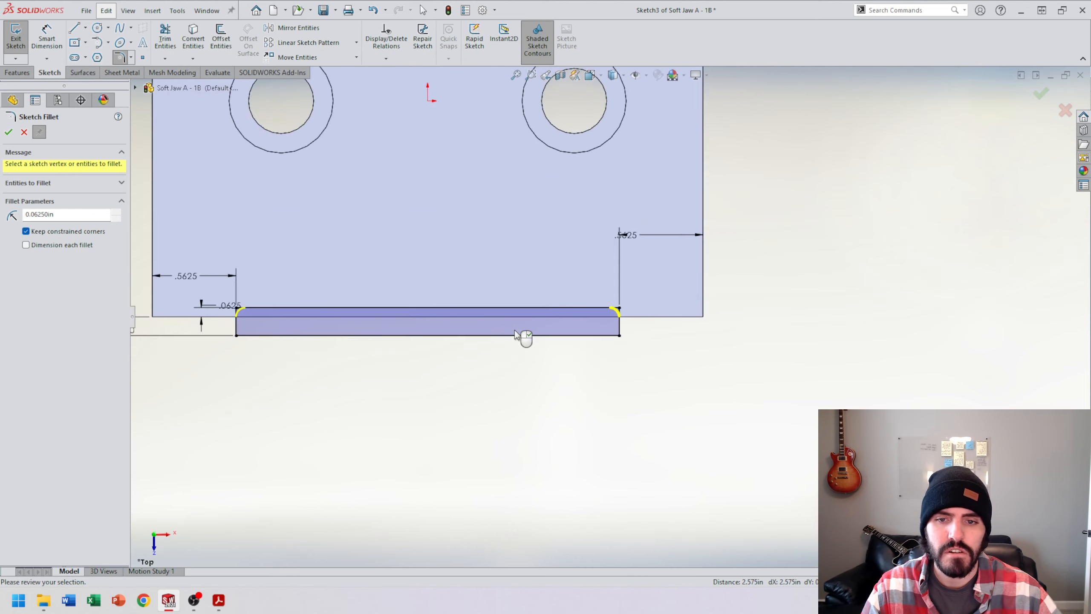
{"action": "scroll", "coordinate": [558, 320], "scroll_direction": "down", "scroll_amount": 2}
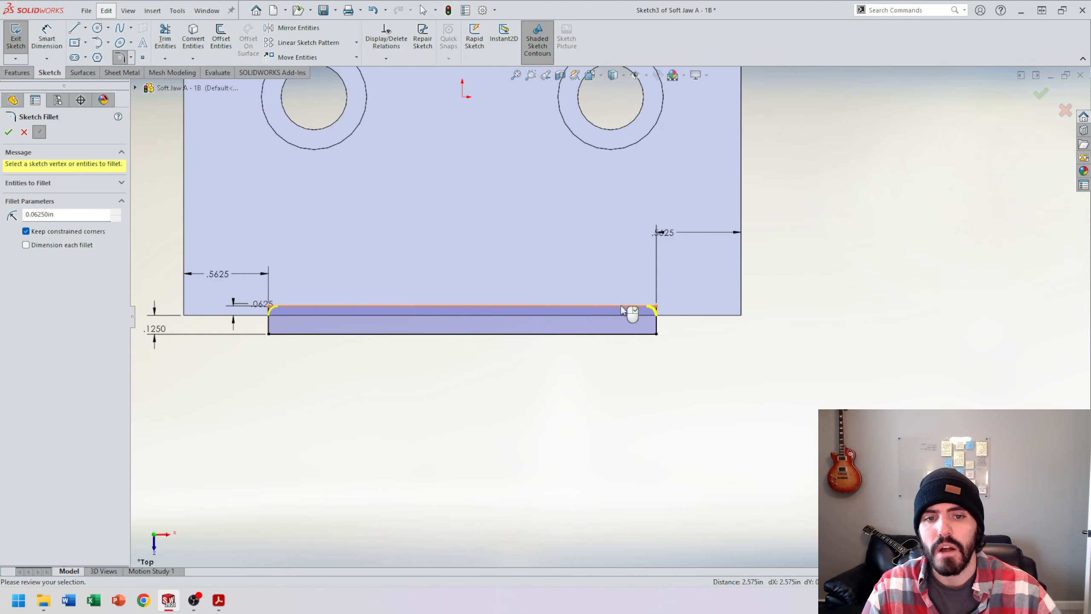
{"action": "left_click", "coordinate": [9, 131]}
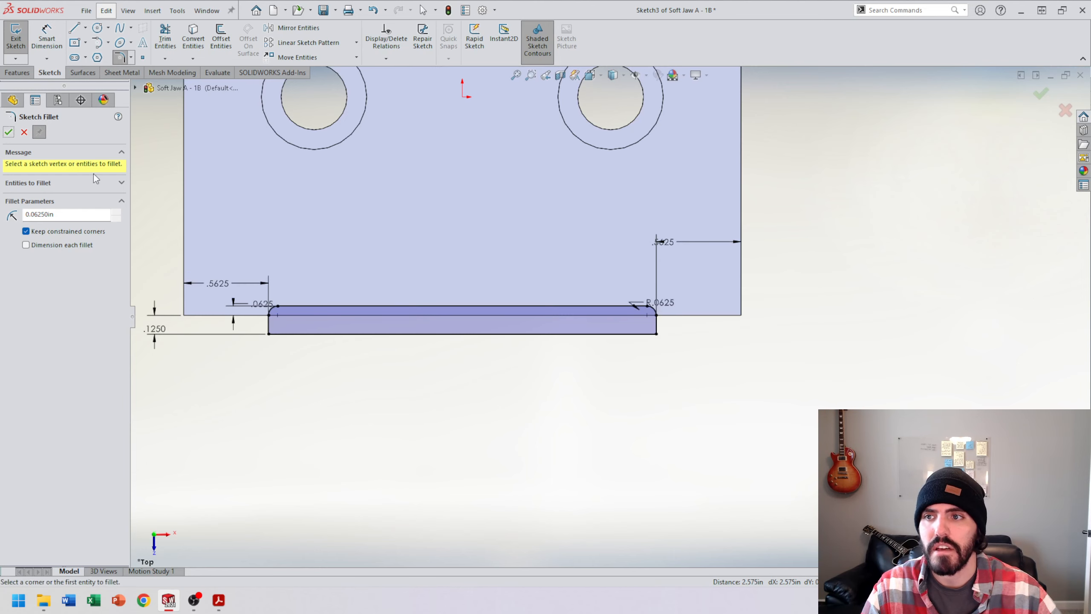
{"action": "left_click", "coordinate": [9, 131]}
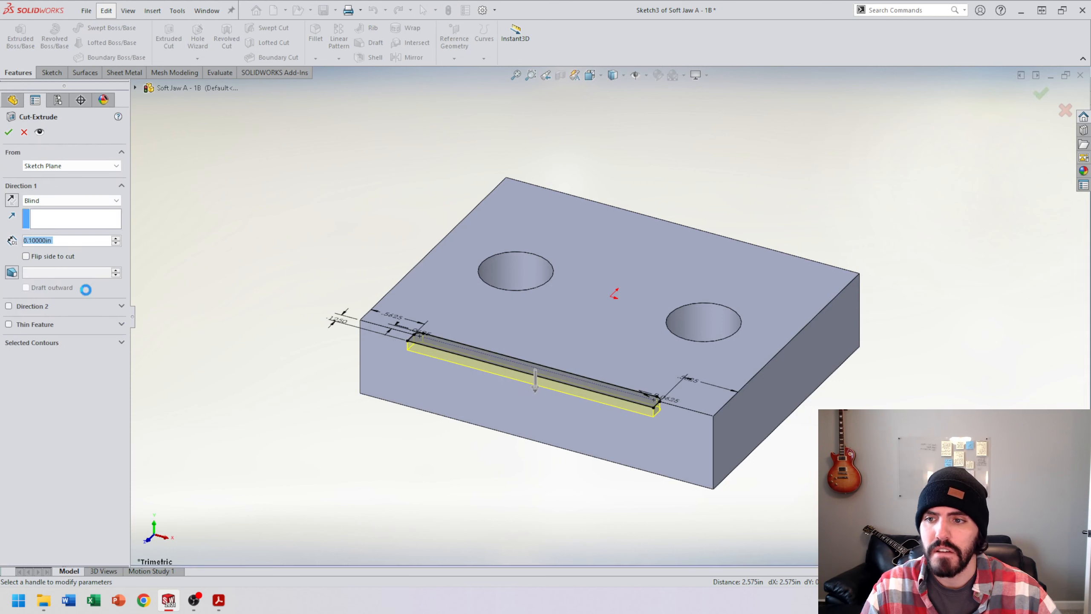
Step: Cut the slot profile into the jaw as a blind Cut-Extrude 11/32 in deep
{"action": "left_click", "coordinate": [66, 240]}
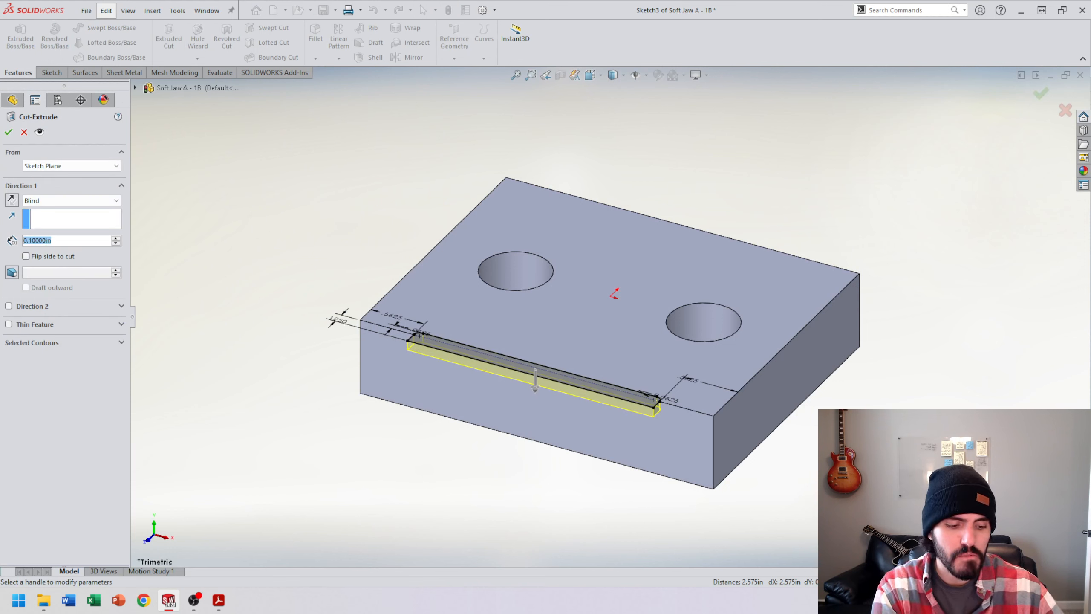
{"action": "type", "text": "11/32"}
{"action": "key", "text": "Return"}
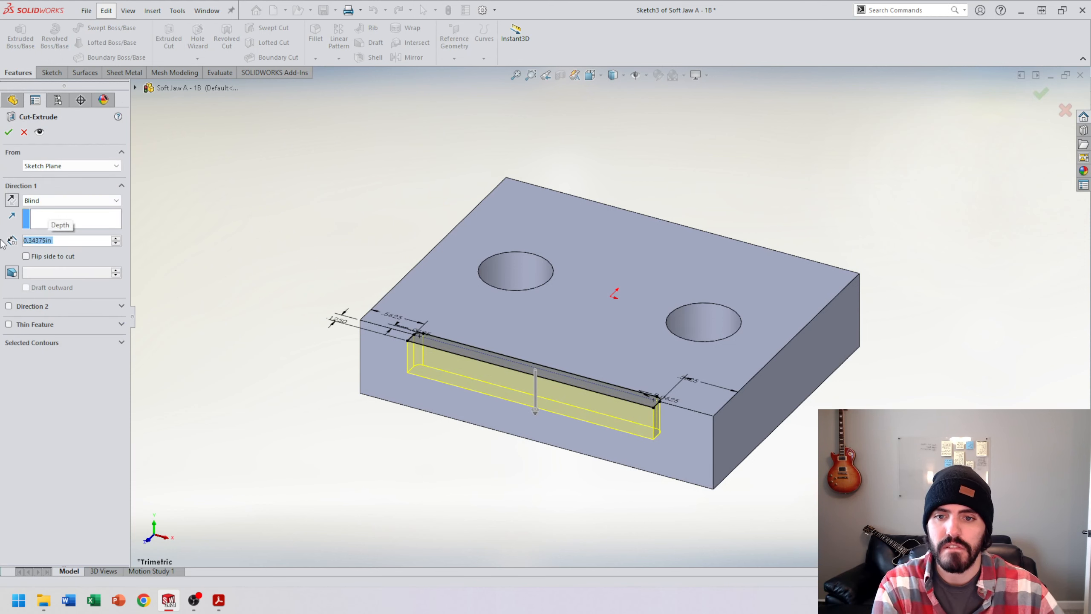
{"action": "key", "text": "Return"}
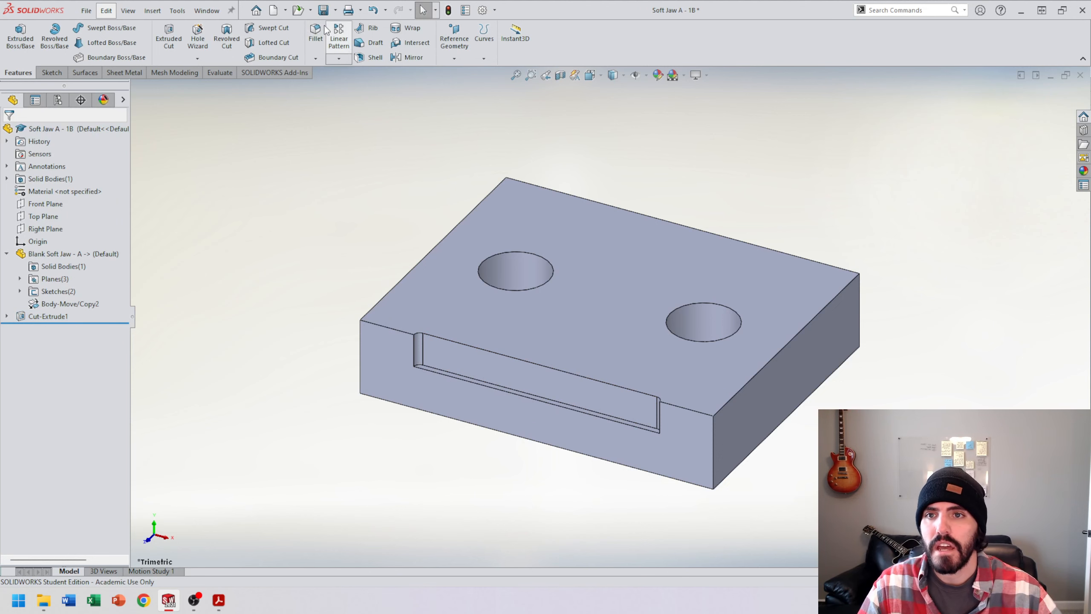
Step: Chamfer the pocket's upper back edge 0.015625 in at 45 degrees with tangent propagation, and save the part
{"action": "left_click", "coordinate": [315, 58]}
{"action": "left_click", "coordinate": [317, 88]}
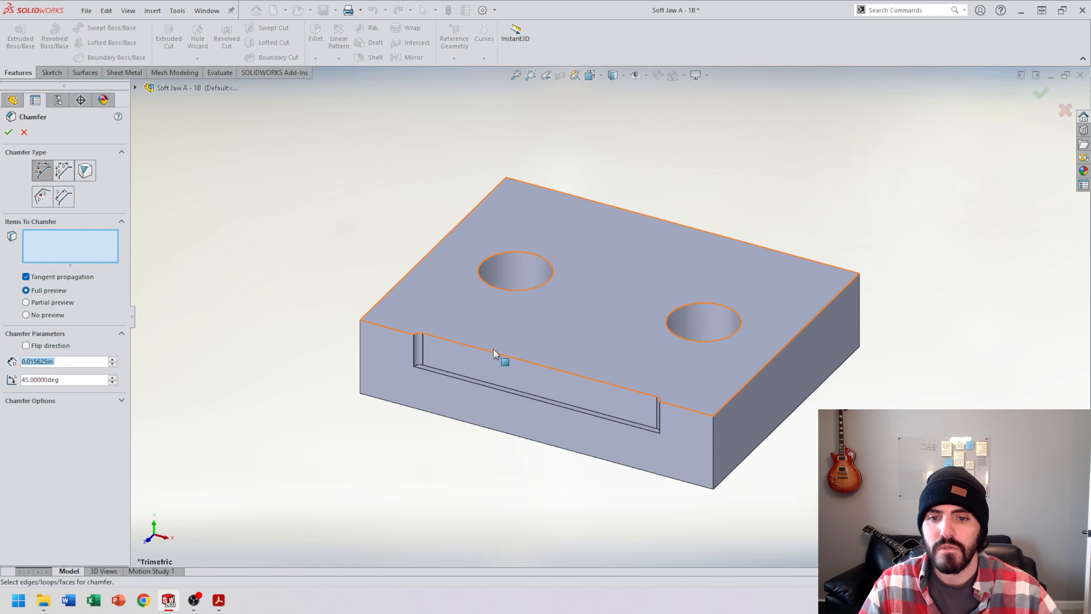
{"action": "left_click", "coordinate": [467, 349]}
{"action": "scroll", "coordinate": [467, 350], "scroll_direction": "down", "scroll_amount": 8}
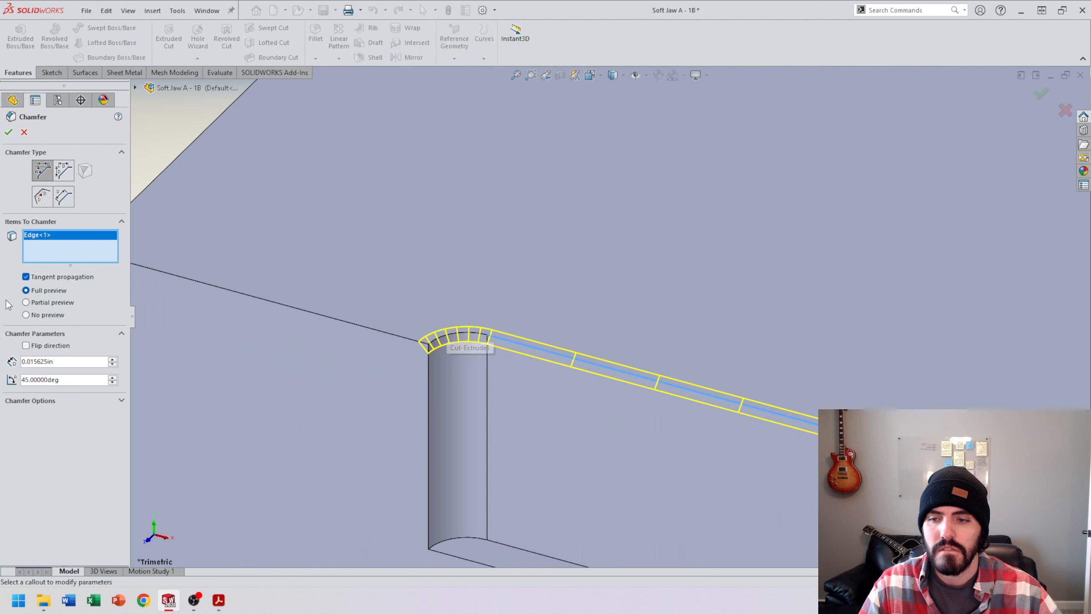
{"action": "scroll", "coordinate": [488, 347], "scroll_direction": "up", "scroll_amount": 10}
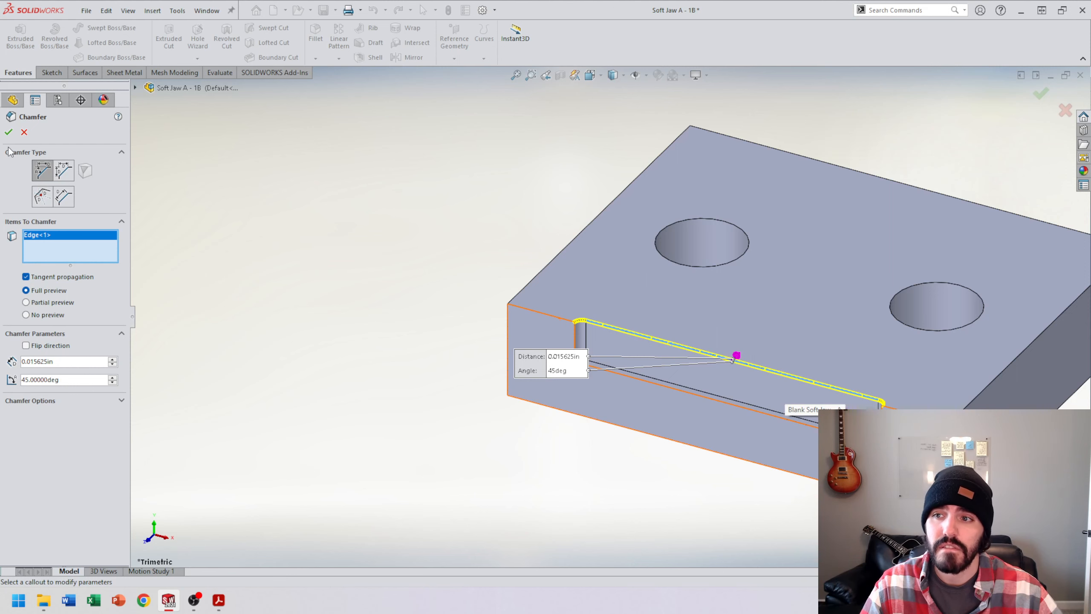
{"action": "left_click", "coordinate": [8, 132]}
{"action": "scroll", "coordinate": [480, 402], "scroll_direction": "up", "scroll_amount": 5}
{"action": "scroll", "coordinate": [736, 336], "scroll_direction": "down", "scroll_amount": 4}
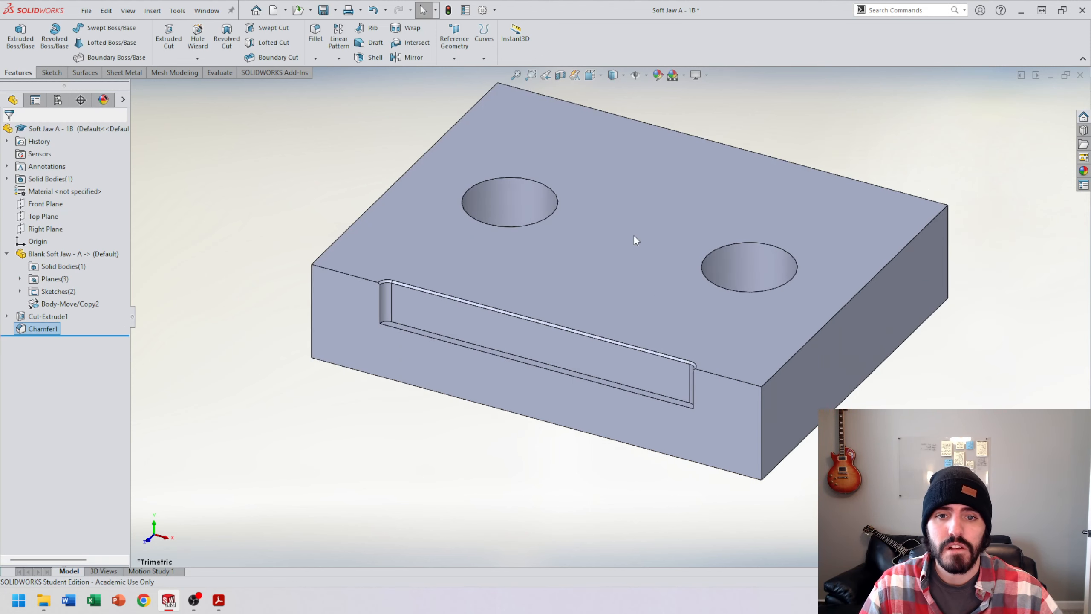
{"action": "scroll", "coordinate": [657, 215], "scroll_direction": "up", "scroll_amount": 3}
{"action": "left_click", "coordinate": [716, 151]}
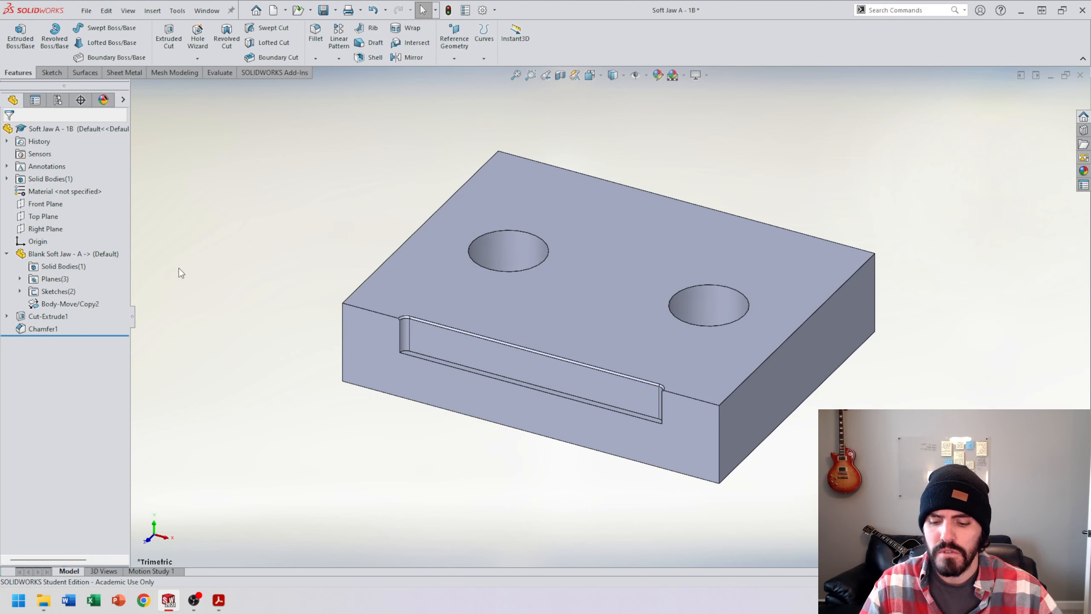
{"action": "key", "text": "ctrl+s"}
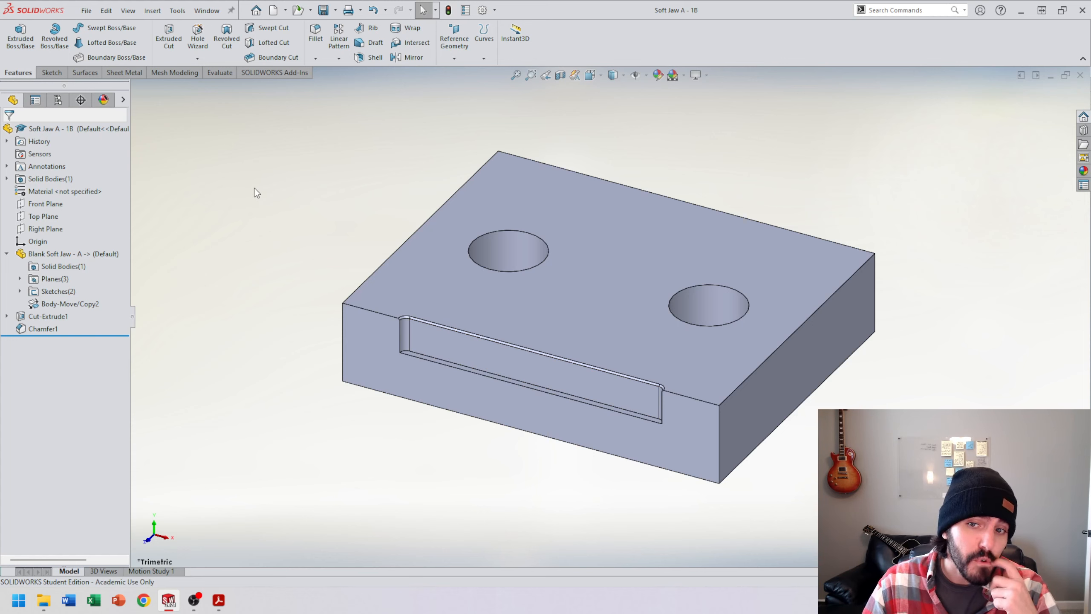
{"action": "key", "text": "f"}
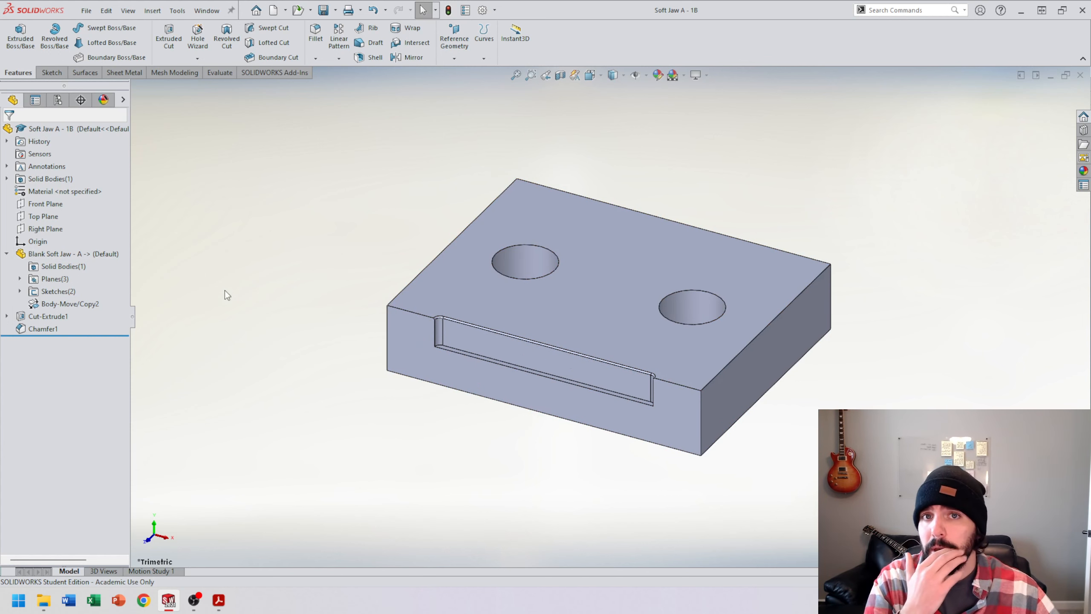
Step: Open the 5-Axis Vice and Riser assembly from the 5-Axis Vice and Riser folder under Ye Ole Pop Topper
{"action": "left_click", "coordinate": [87, 11]}
{"action": "left_click", "coordinate": [93, 44]}
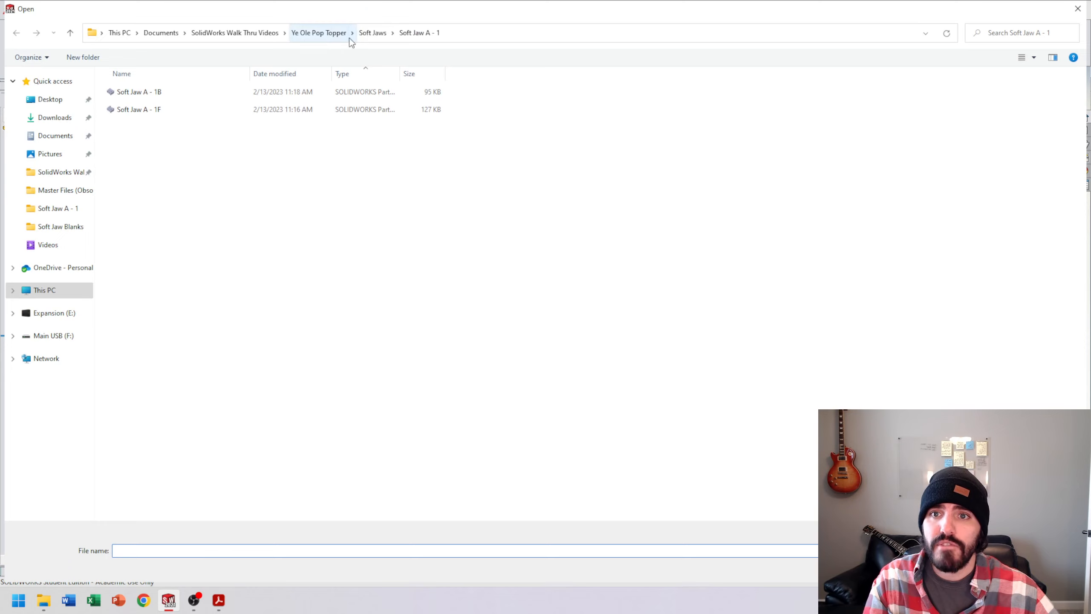
{"action": "left_click", "coordinate": [382, 34]}
{"action": "left_click", "coordinate": [312, 34]}
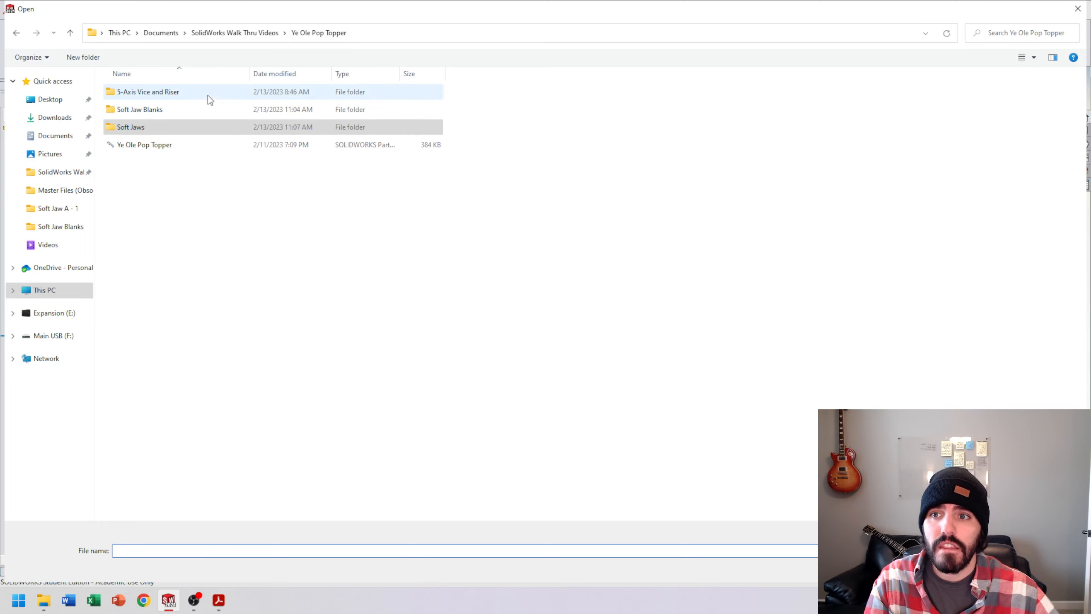
{"action": "left_click", "coordinate": [158, 94]}
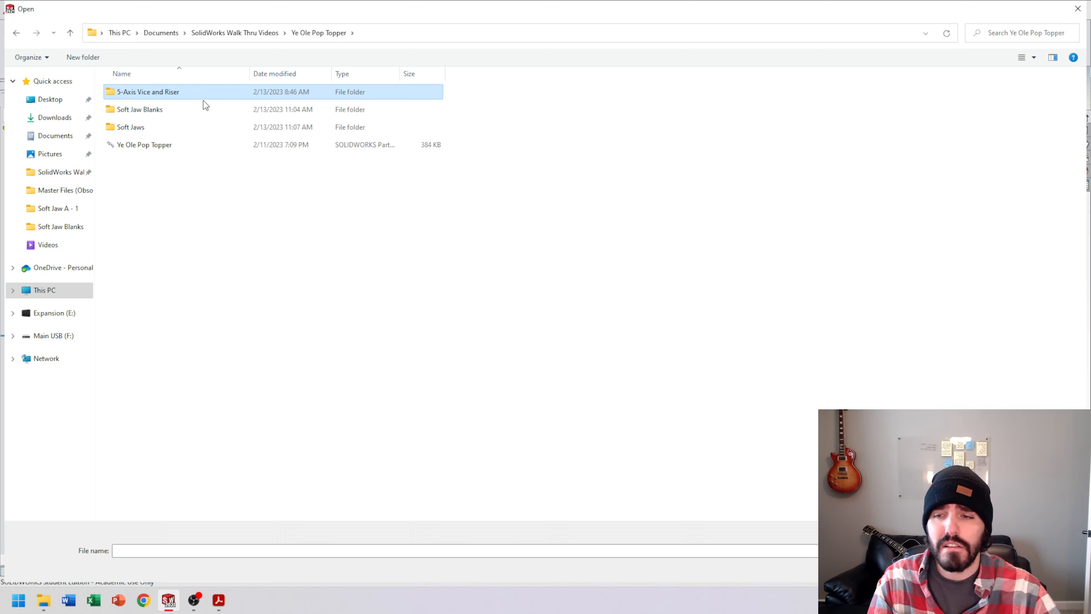
{"action": "double_click", "coordinate": [165, 95]}
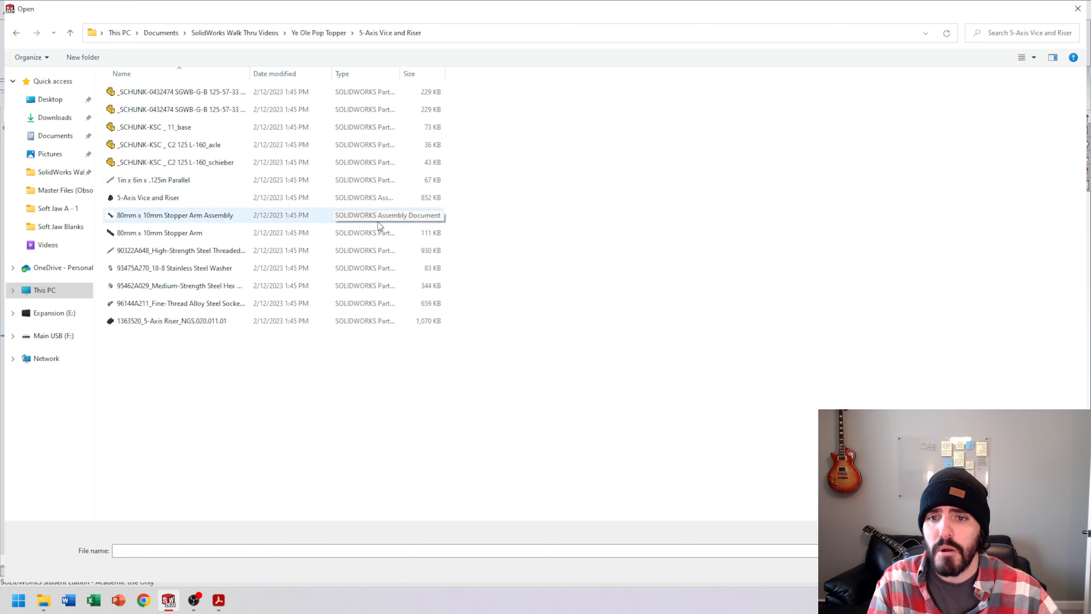
{"action": "left_click", "coordinate": [372, 73]}
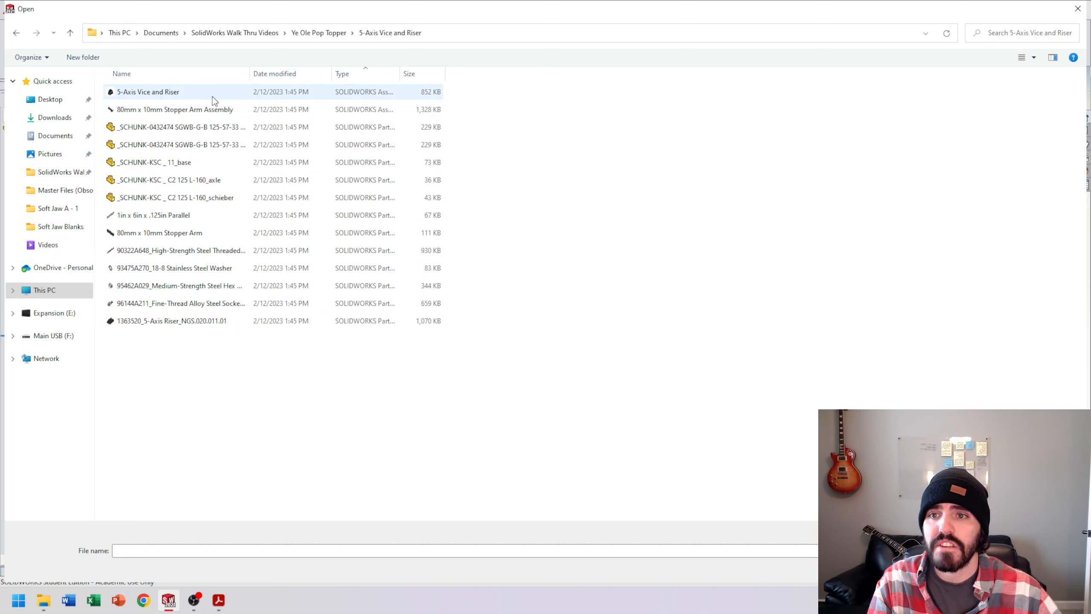
{"action": "left_click", "coordinate": [188, 95]}
{"action": "key", "text": "Return"}
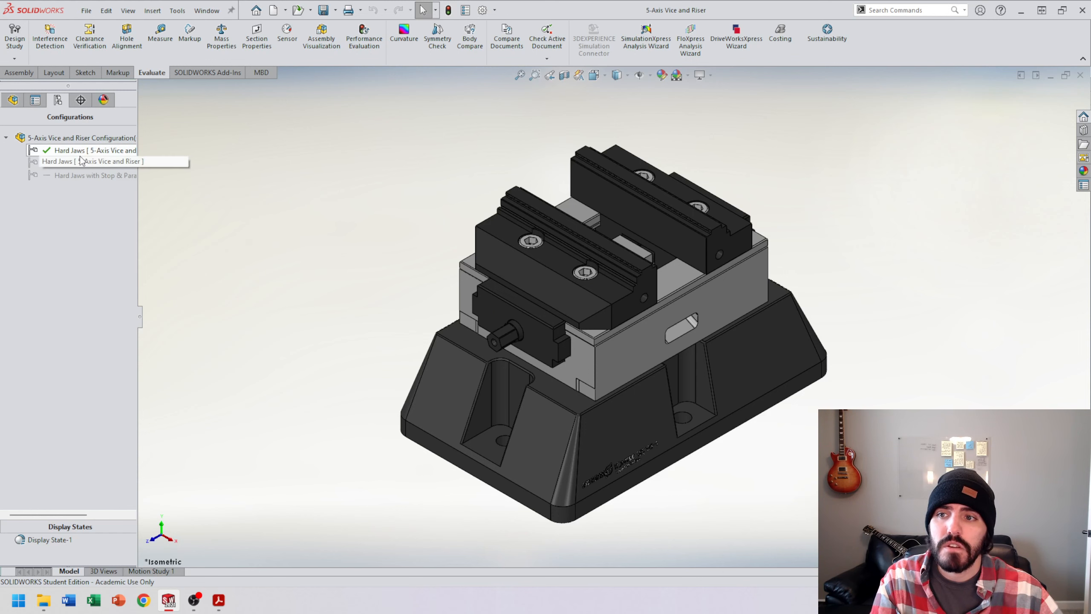
Step: Examine the vice assembly's configurations by activating Hard Jaws with Parallels and Hard Jaws with Stop & Parallels in turn
{"action": "left_click", "coordinate": [13, 100]}
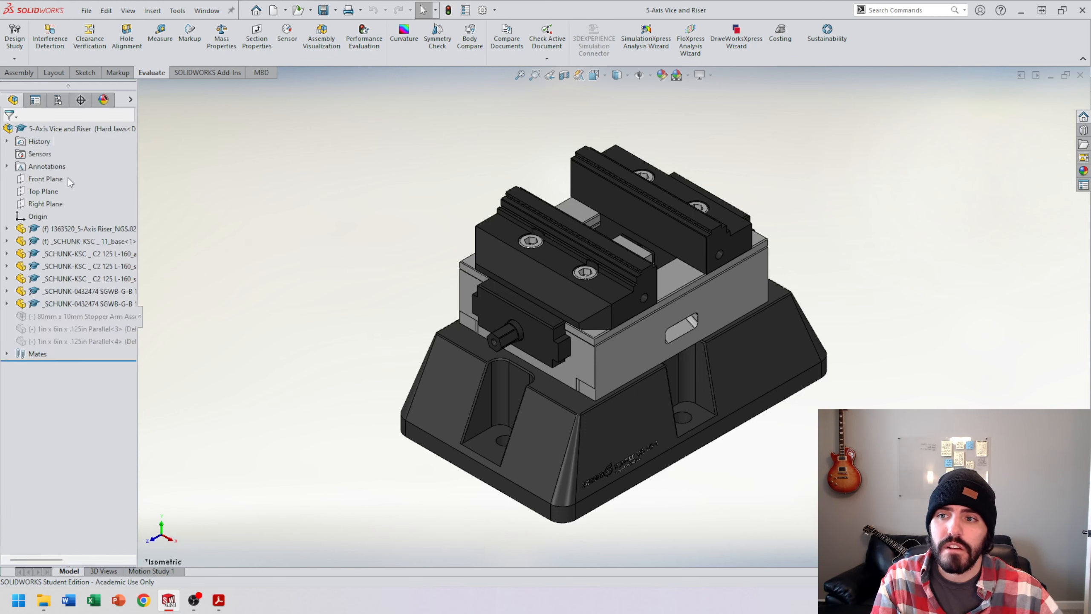
{"action": "left_click", "coordinate": [58, 99]}
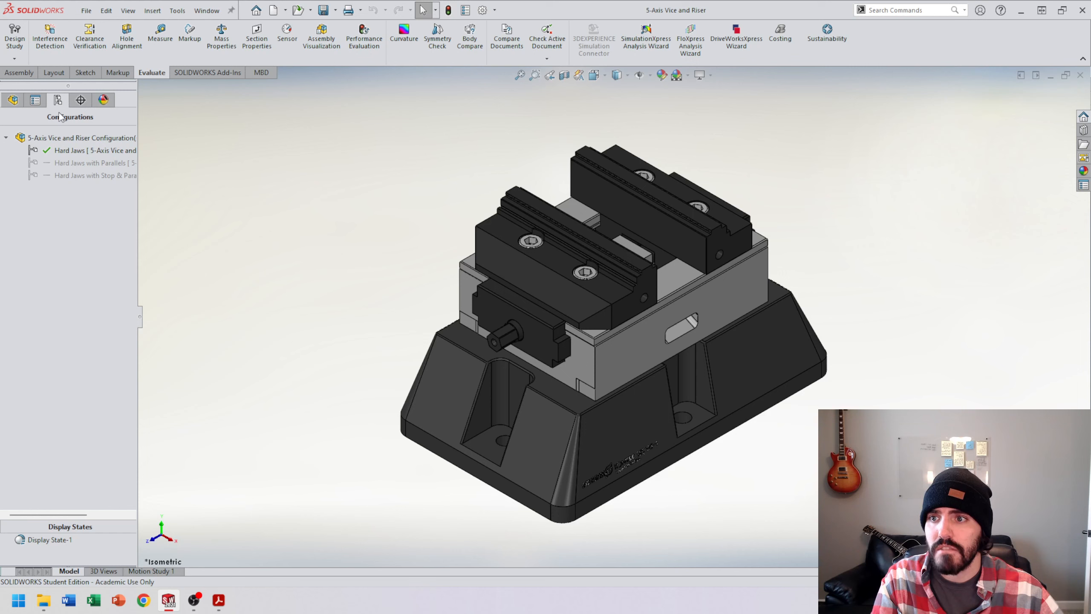
{"action": "scroll", "coordinate": [706, 231], "scroll_direction": "down", "scroll_amount": 4}
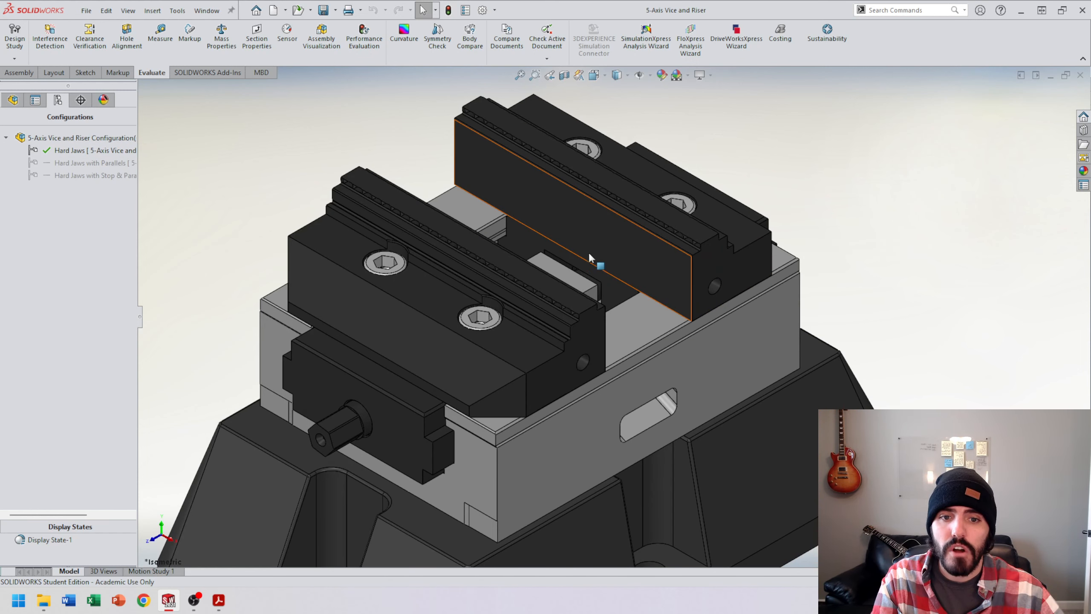
{"action": "scroll", "coordinate": [596, 335], "scroll_direction": "up", "scroll_amount": 3}
{"action": "double_click", "coordinate": [86, 162]}
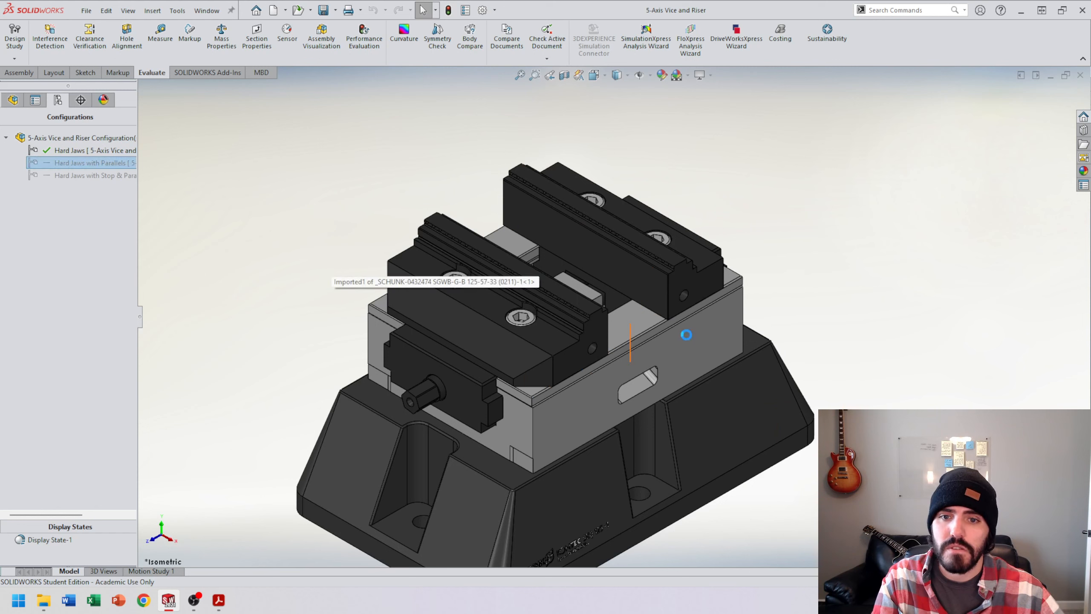
{"action": "double_click", "coordinate": [82, 175]}
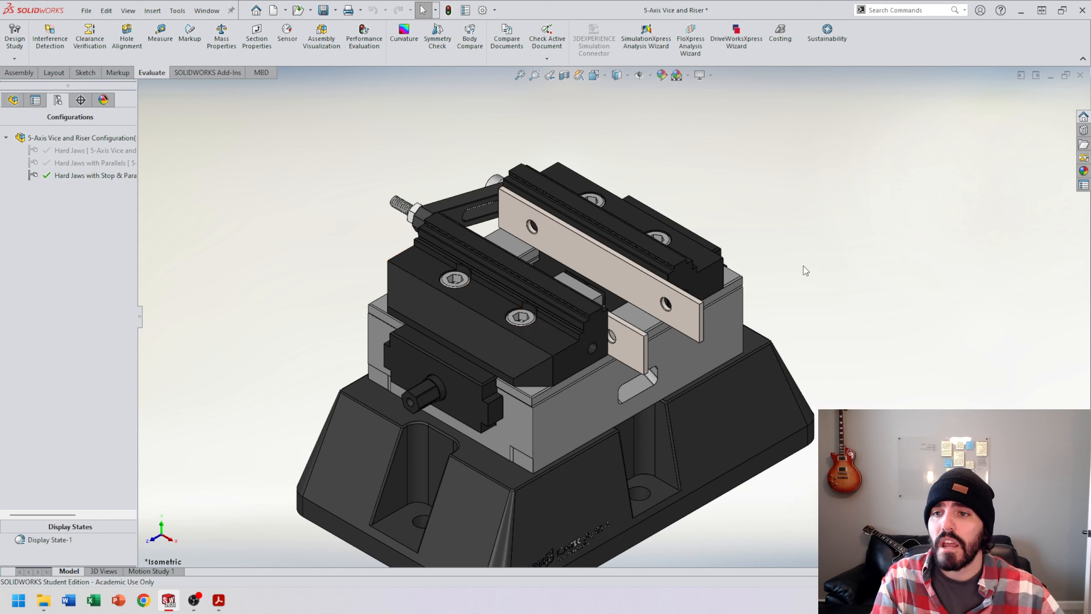
Step: Activate the Hard Jaws configuration and add a new configuration named Soft Jaw
{"action": "right_click", "coordinate": [81, 212]}
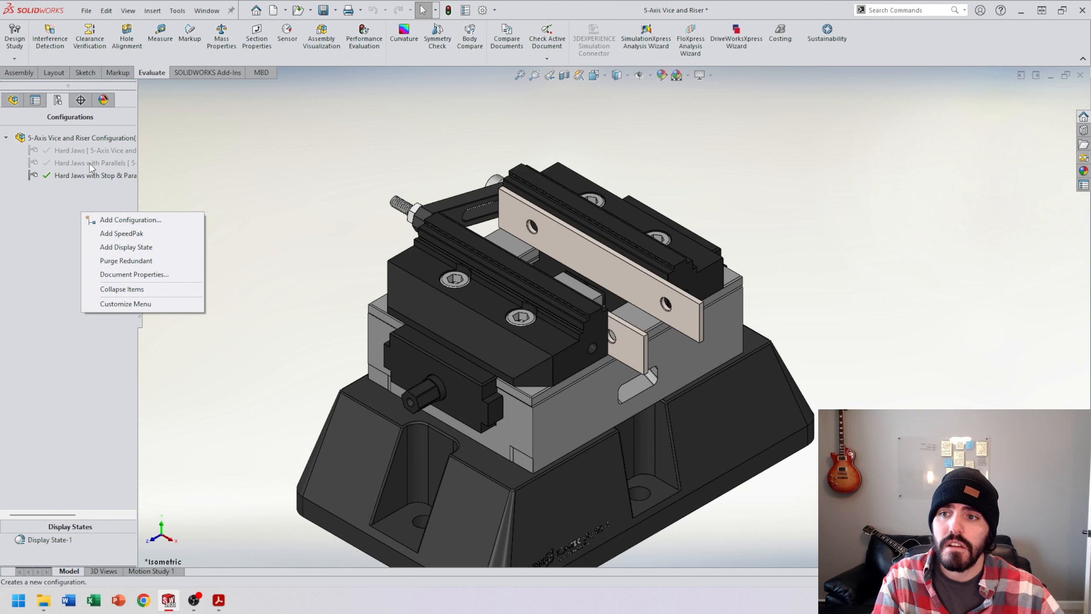
{"action": "double_click", "coordinate": [81, 151]}
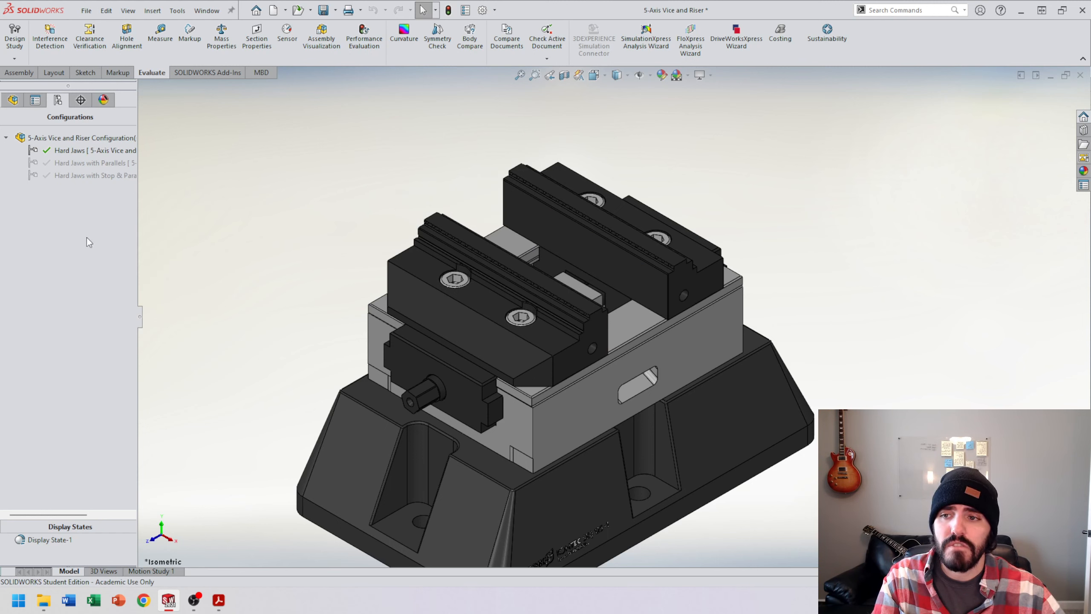
{"action": "right_click", "coordinate": [90, 220]}
{"action": "left_click", "coordinate": [135, 227]}
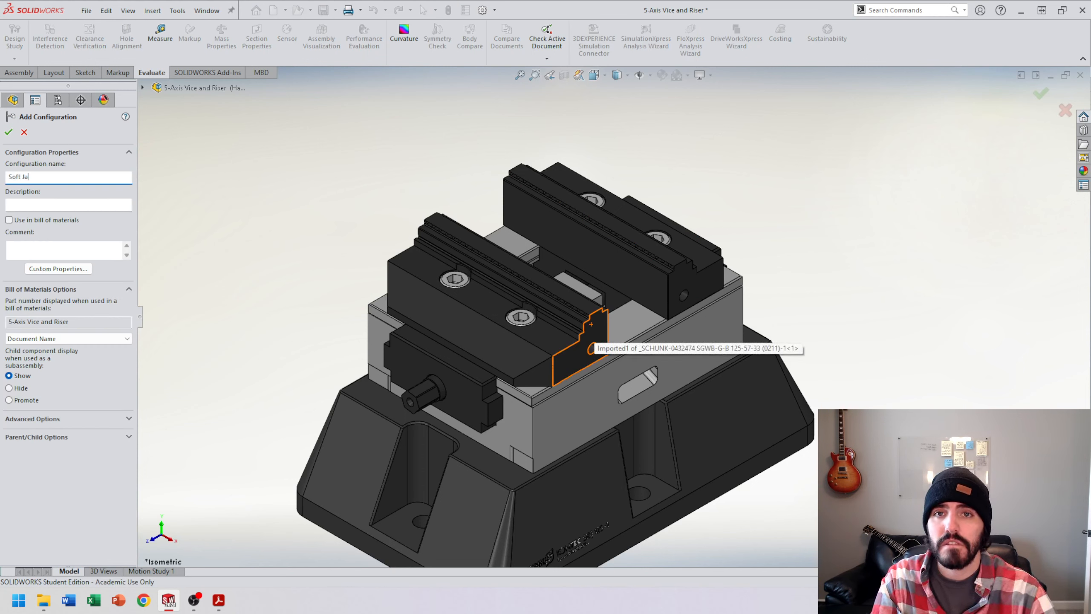
{"action": "left_click", "coordinate": [9, 132]}
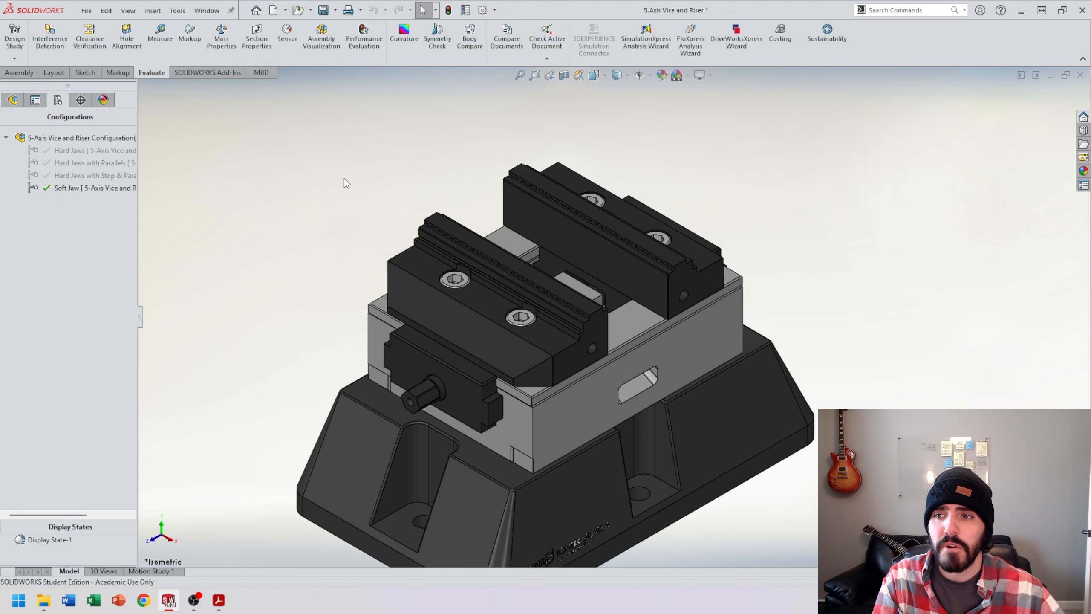
Step: Suppress the rear and front hard jaws in the Soft Jaw configuration
{"action": "left_click", "coordinate": [585, 241]}
{"action": "left_click", "coordinate": [617, 201]}
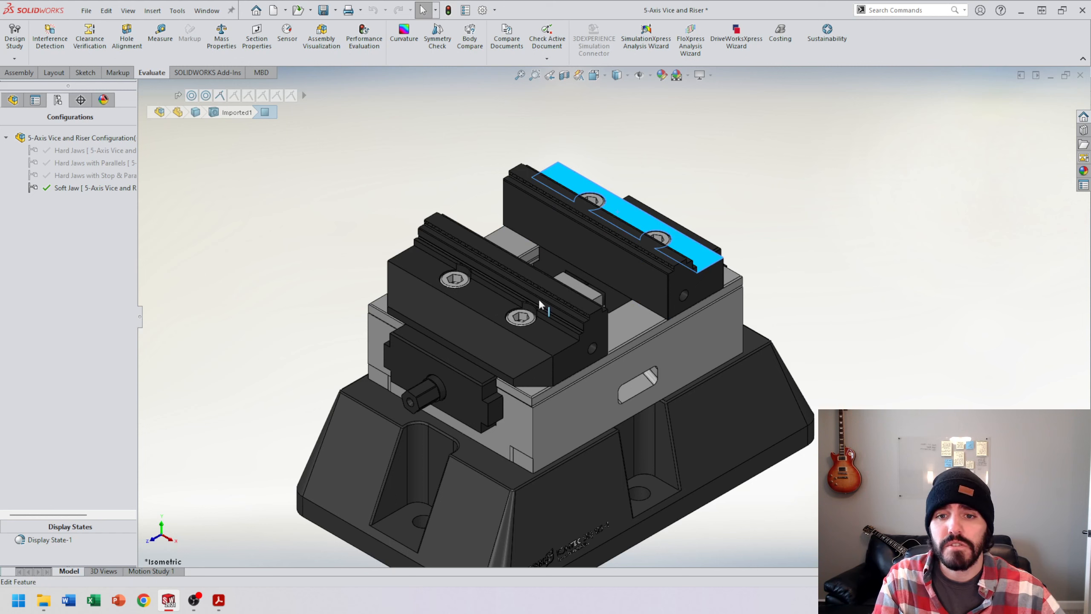
{"action": "left_click", "coordinate": [334, 200]}
{"action": "left_click", "coordinate": [593, 277]}
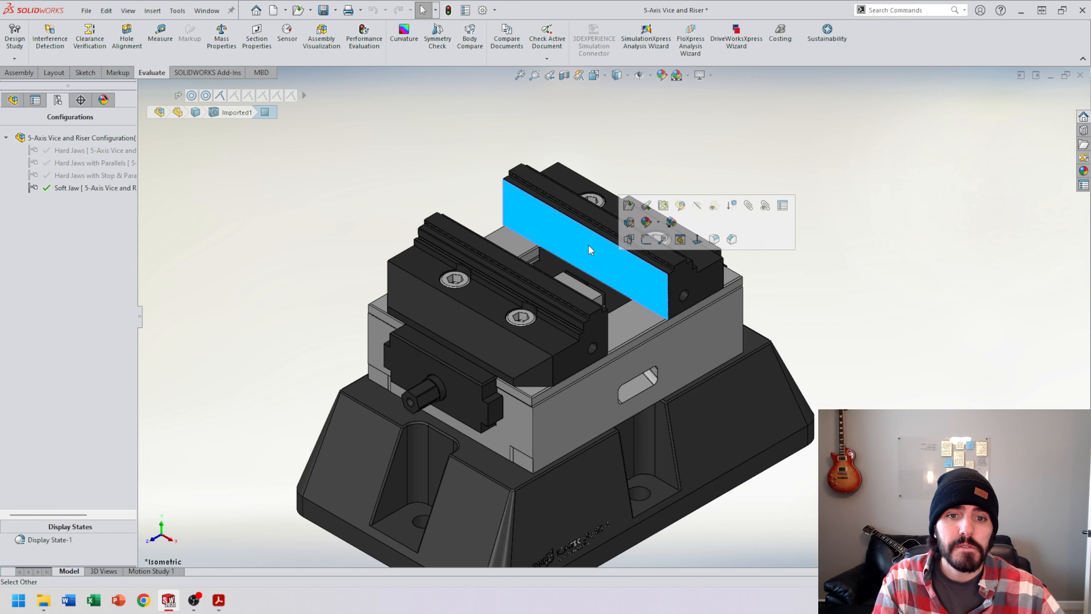
{"action": "left_click", "coordinate": [621, 253]}
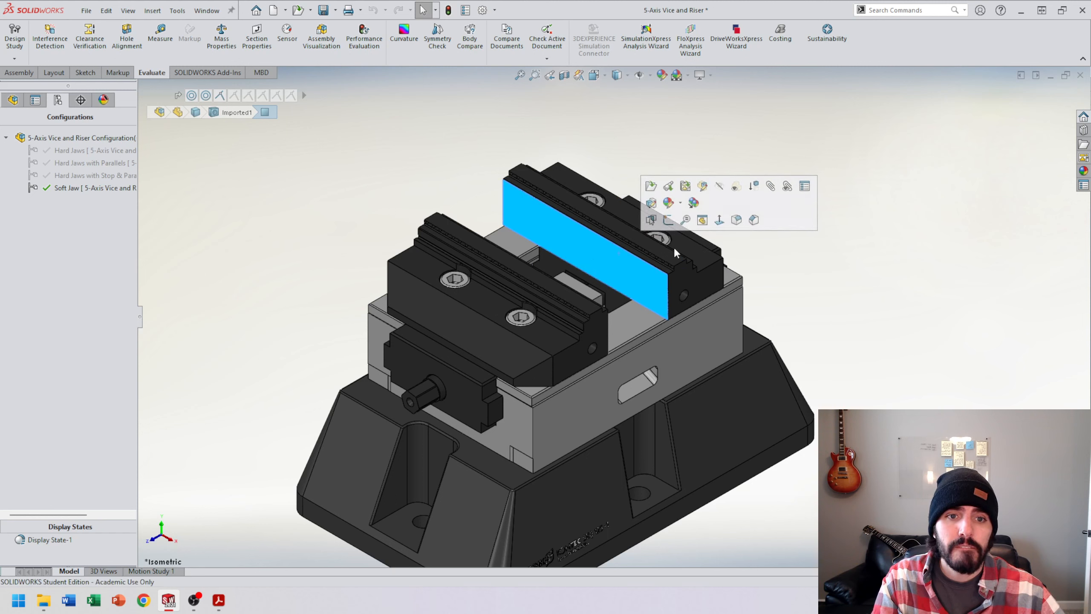
{"action": "left_click", "coordinate": [754, 186]}
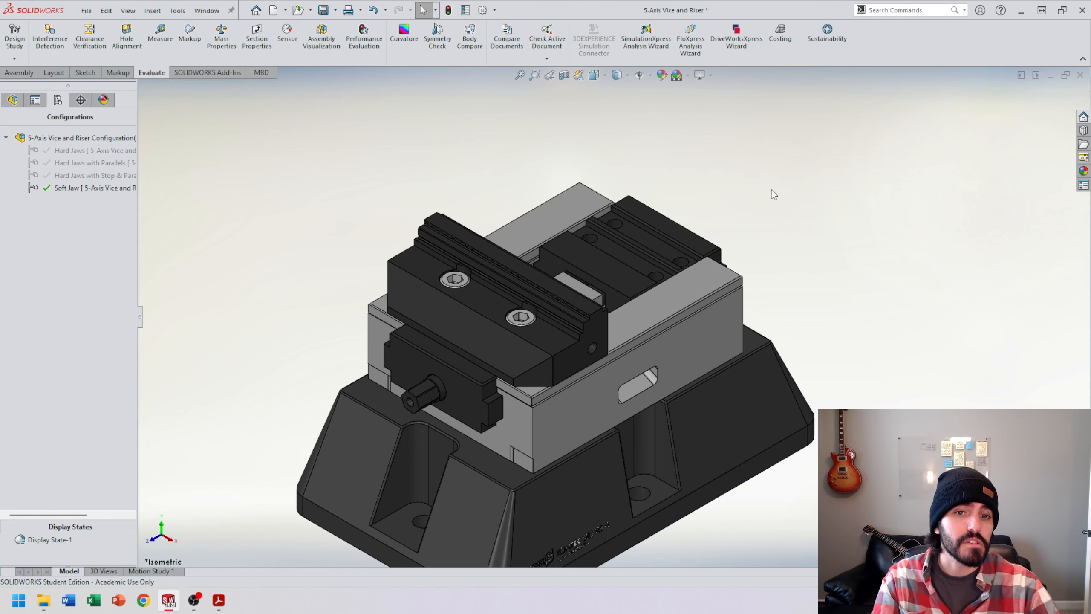
{"action": "left_click", "coordinate": [480, 294]}
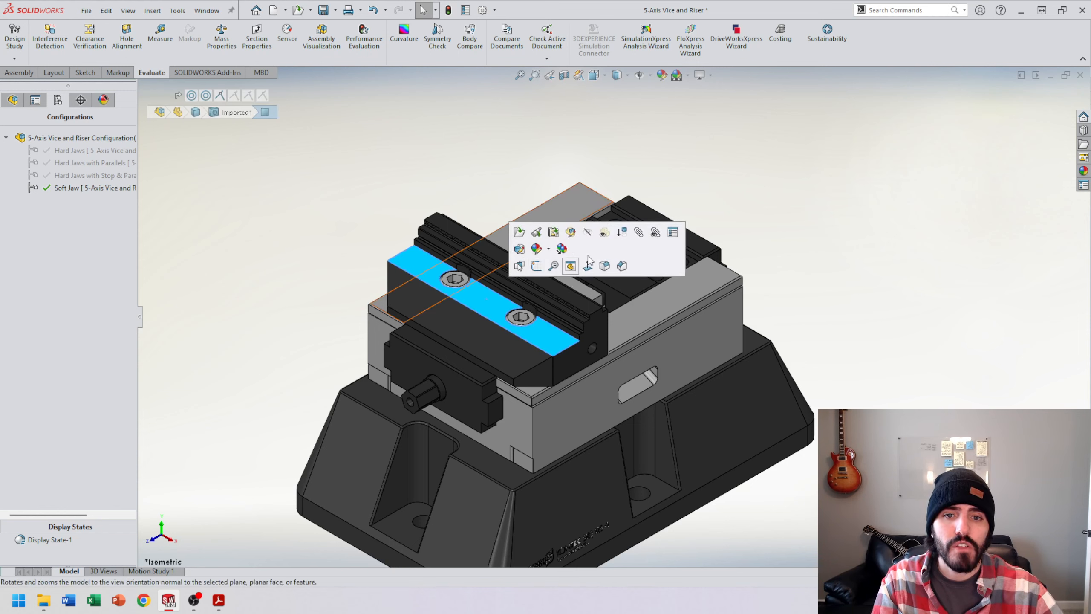
{"action": "left_click", "coordinate": [621, 233]}
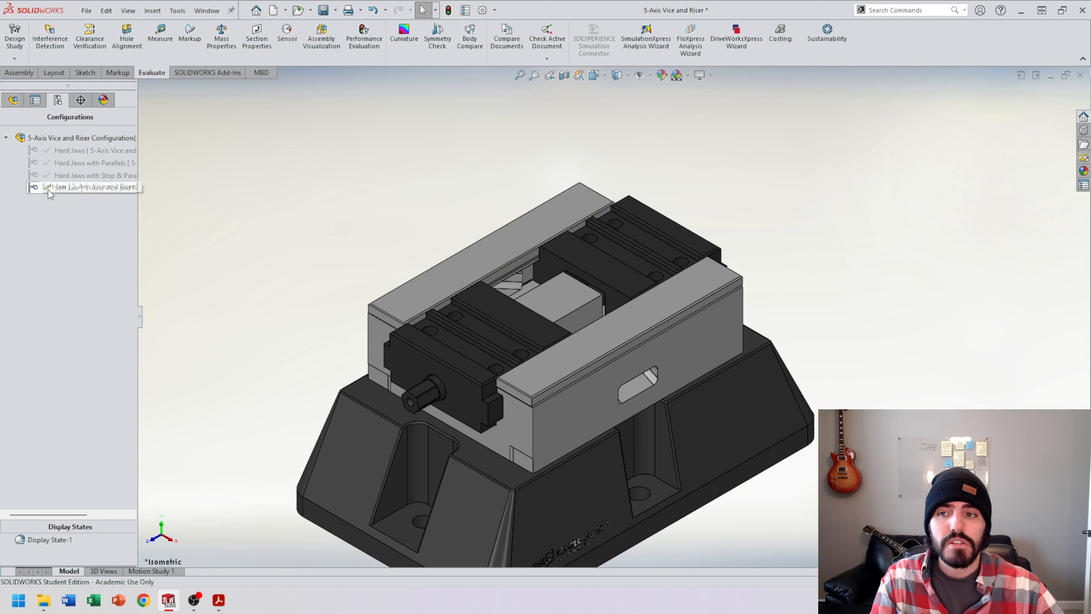
Step: Switch through all the hard jaw configurations and Soft Jaw to compare their components, ending on Hard Jaws
{"action": "double_click", "coordinate": [88, 192]}
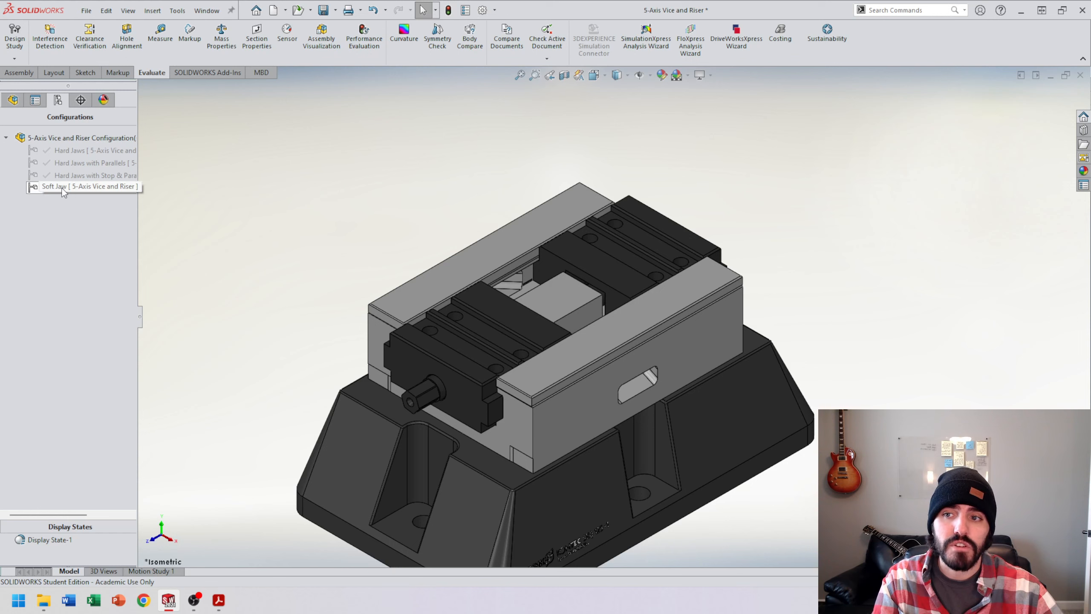
{"action": "double_click", "coordinate": [84, 152]}
{"action": "double_click", "coordinate": [85, 161]}
{"action": "double_click", "coordinate": [83, 174]}
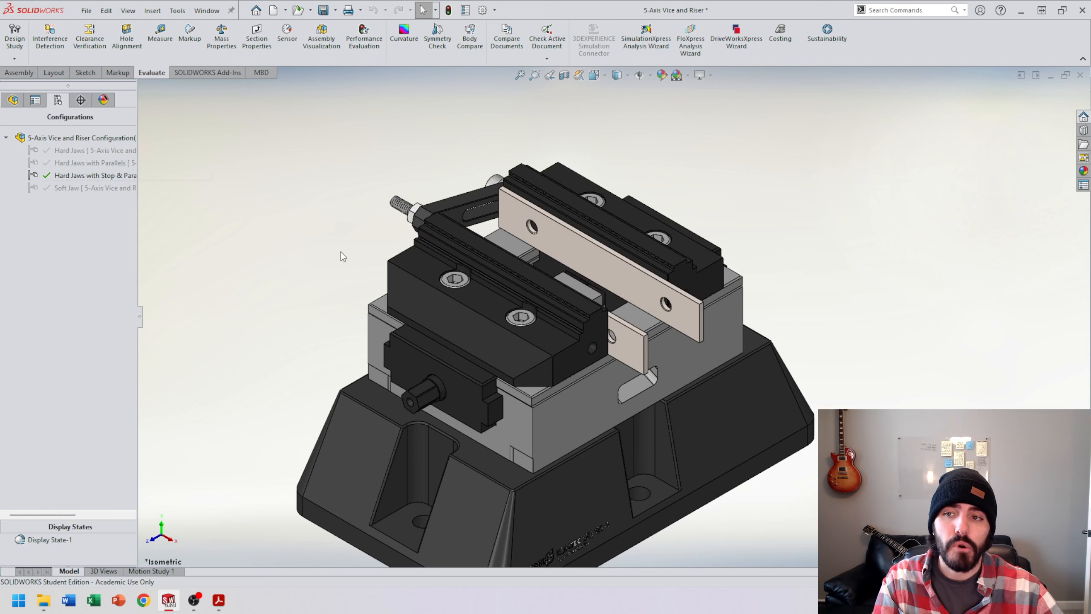
{"action": "double_click", "coordinate": [80, 192]}
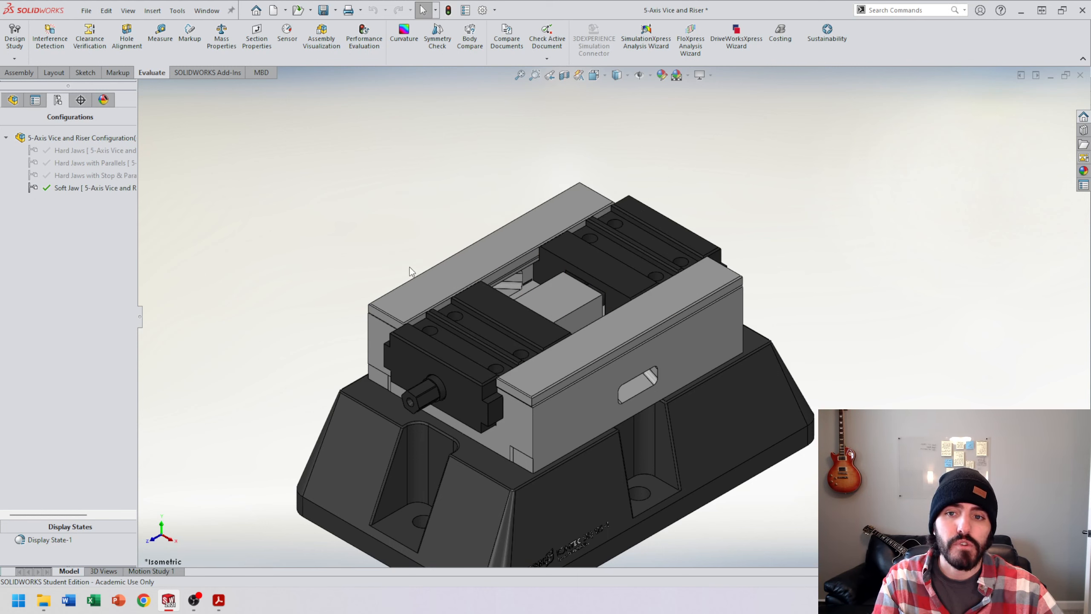
{"action": "double_click", "coordinate": [88, 150]}
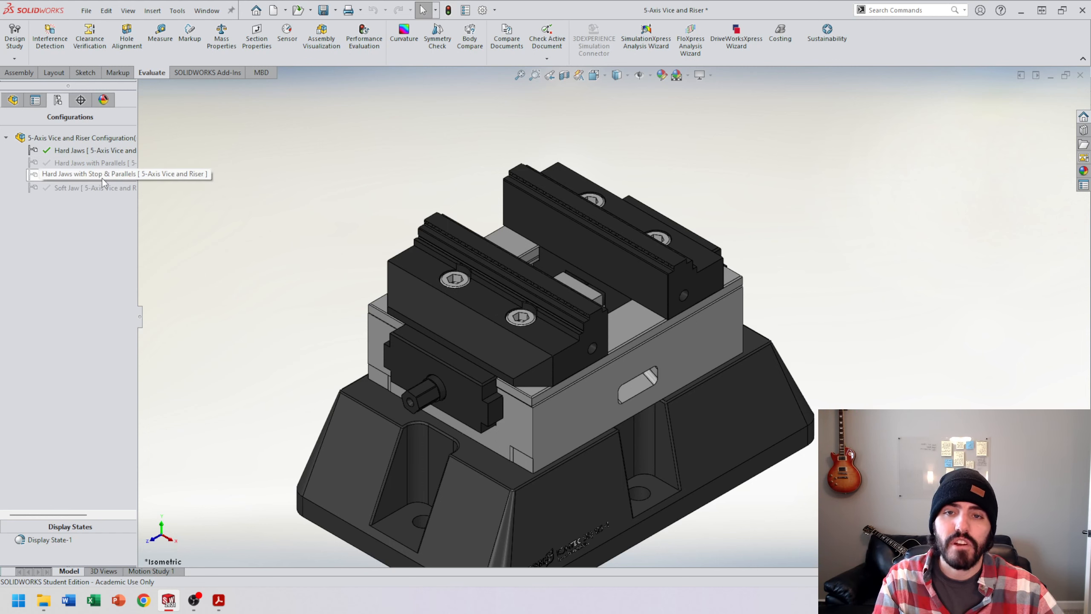
Step: Activate the Soft Jaw configuration and insert the Soft Jaw A - 1F part above the front of the vice
{"action": "double_click", "coordinate": [74, 188]}
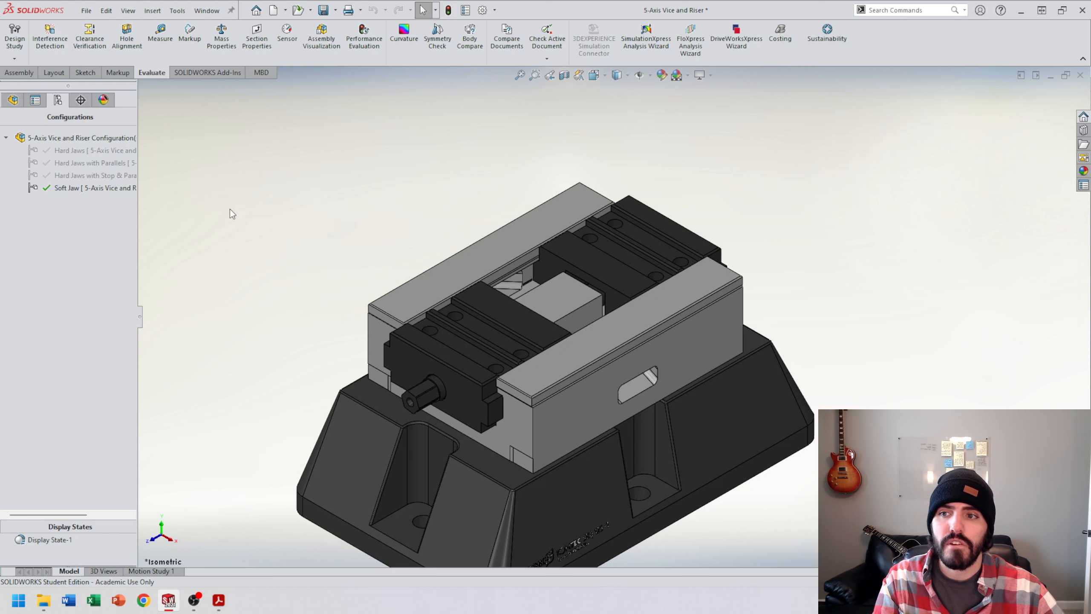
{"action": "left_click", "coordinate": [28, 73]}
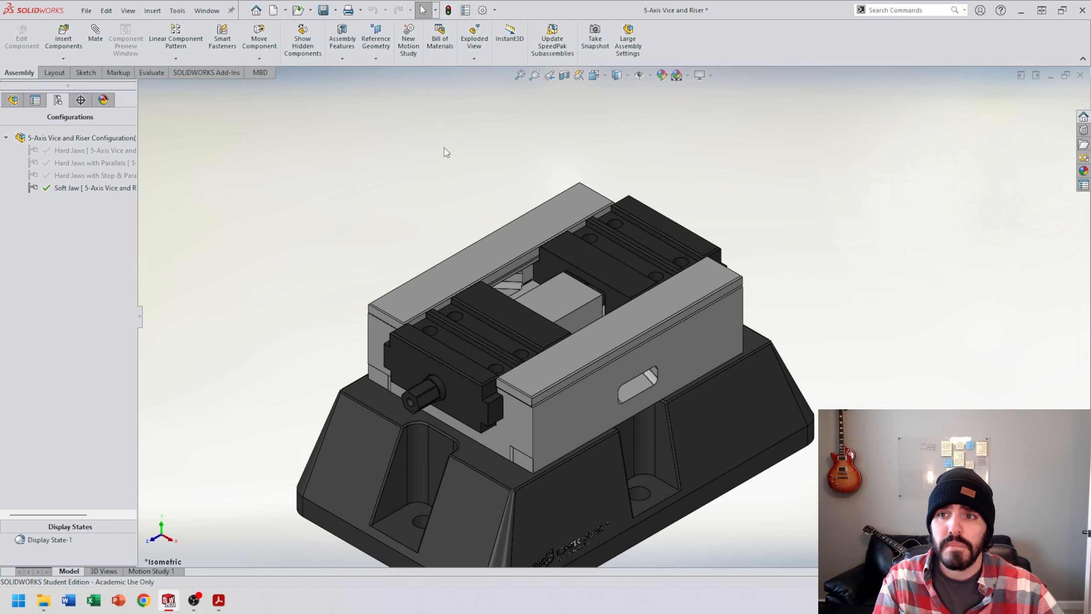
{"action": "left_click", "coordinate": [77, 48]}
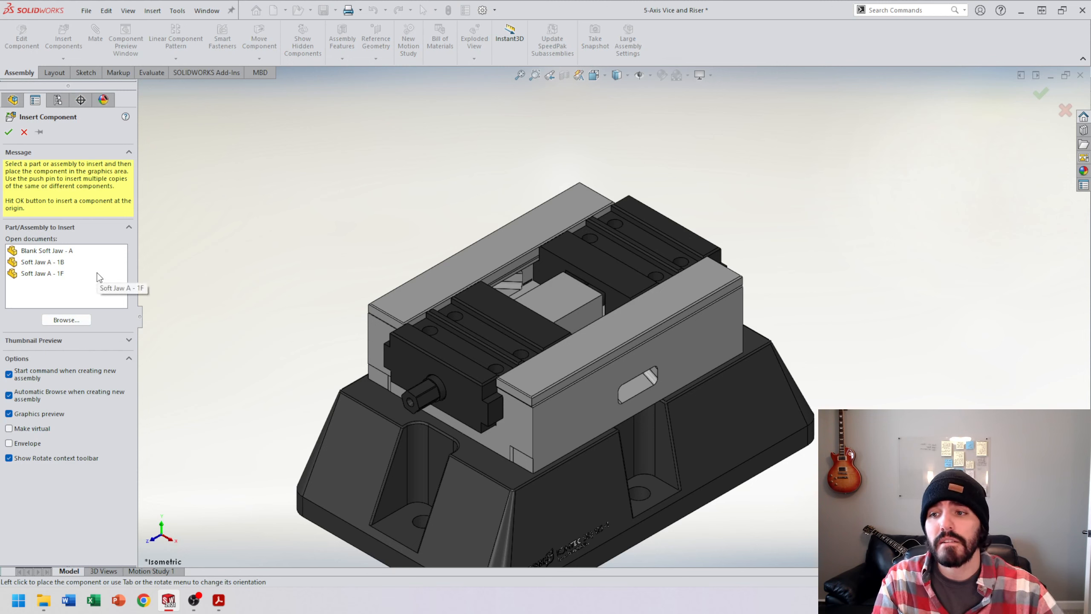
{"action": "left_click", "coordinate": [49, 274]}
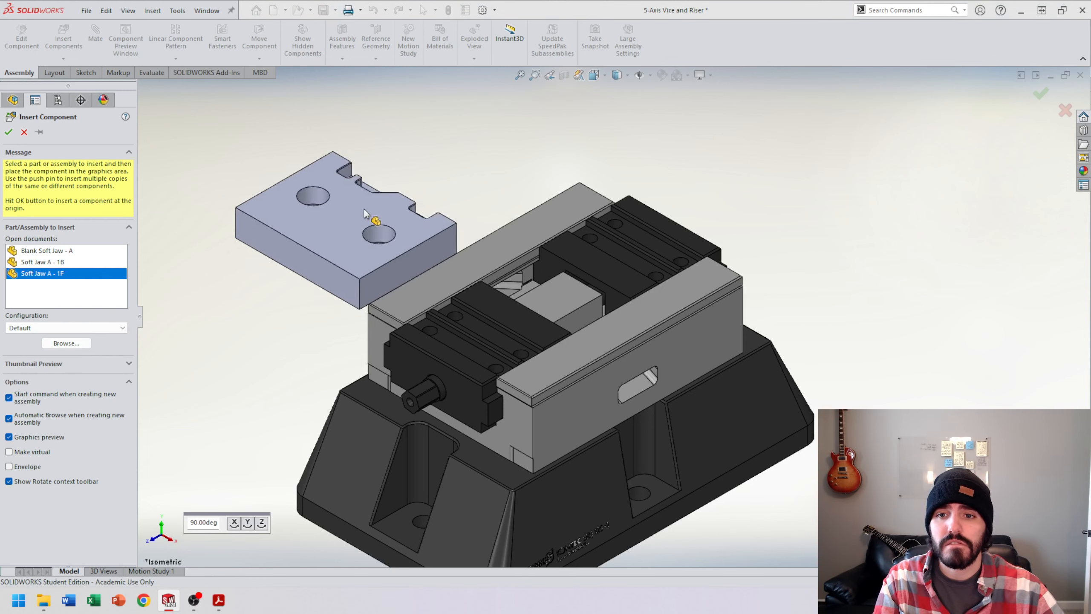
{"action": "key", "text": "Escape"}
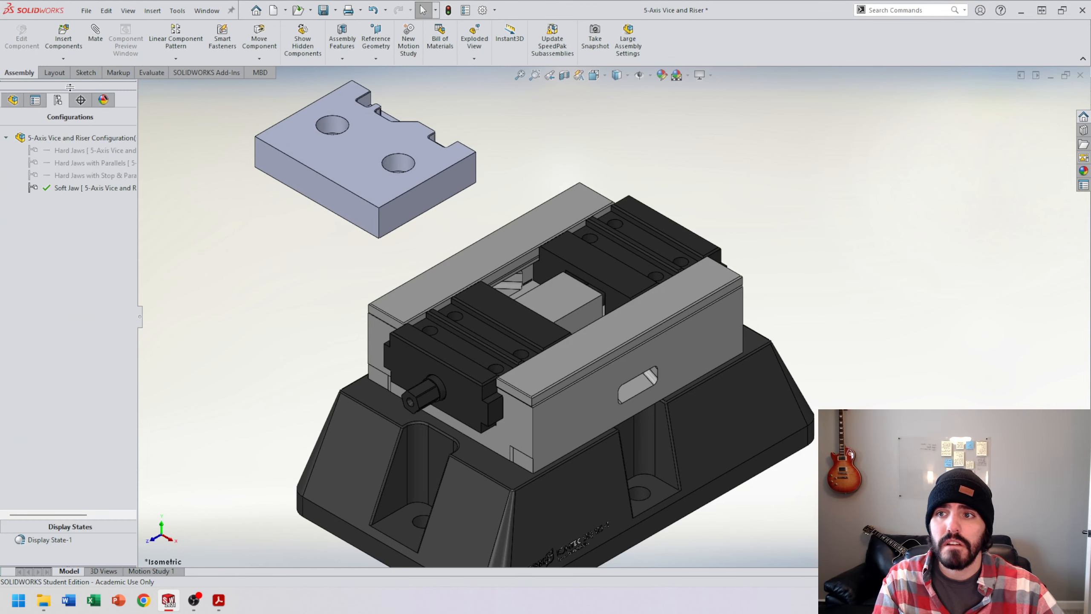
Step: Insert the Soft Jaw A - 1B part above the rear of the vice
{"action": "left_click", "coordinate": [63, 39]}
{"action": "left_click", "coordinate": [51, 263]}
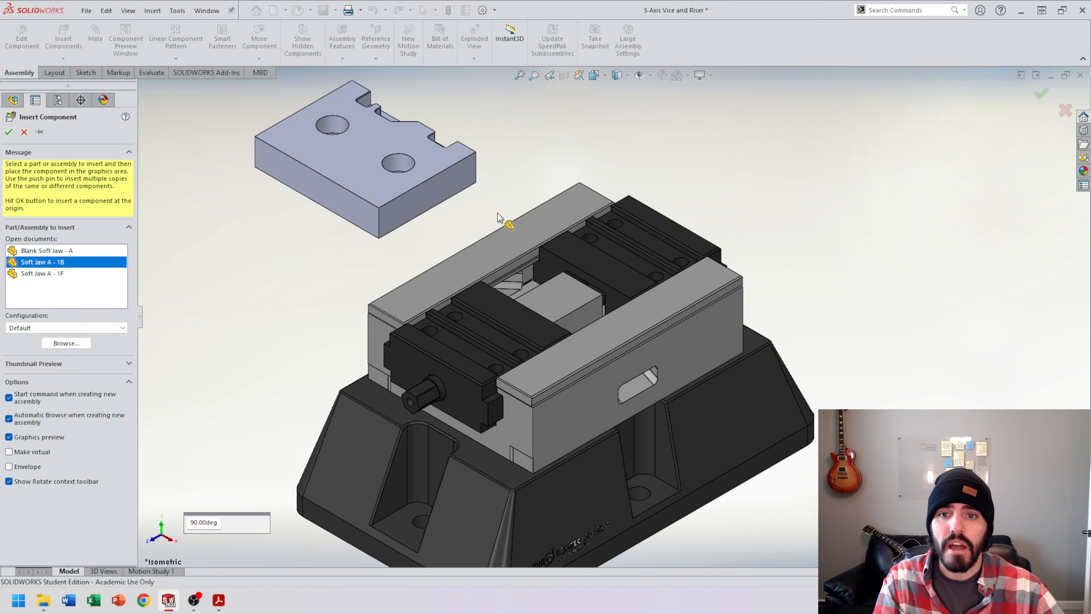
{"action": "left_click", "coordinate": [565, 136]}
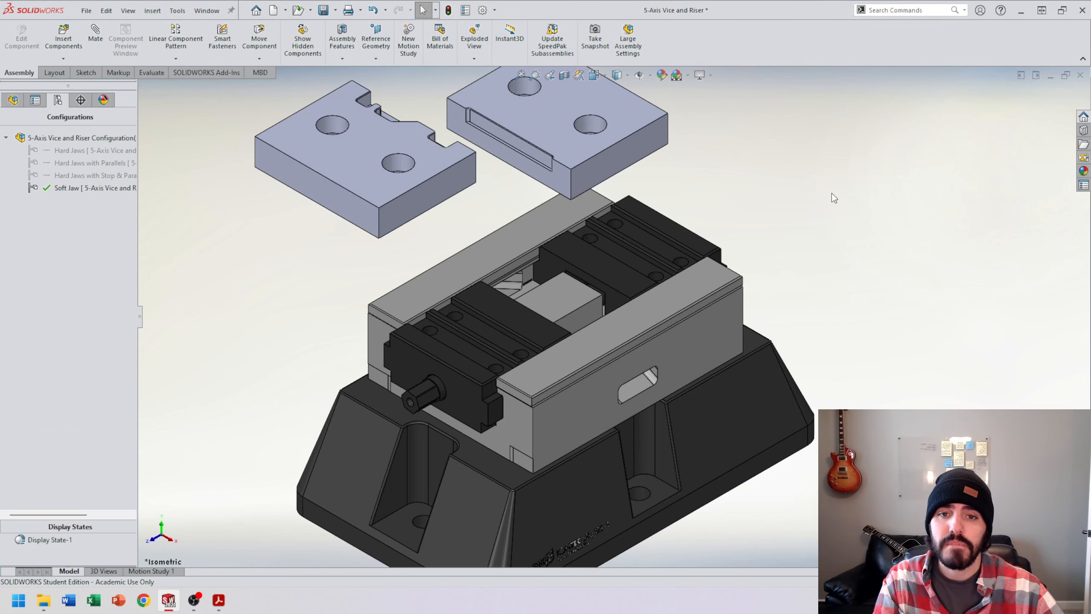
Step: Examine the mounting holes of the inserted soft jaws and the matching holes in the front vice slide
{"action": "scroll", "coordinate": [605, 322], "scroll_direction": "up", "scroll_amount": 2}
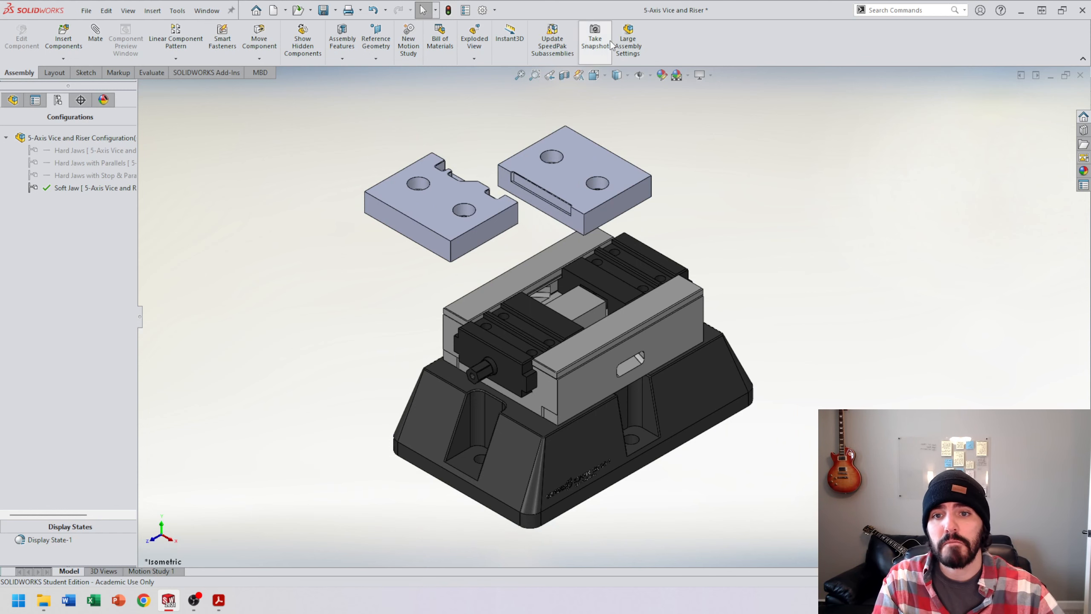
{"action": "scroll", "coordinate": [435, 227], "scroll_direction": "down", "scroll_amount": 3}
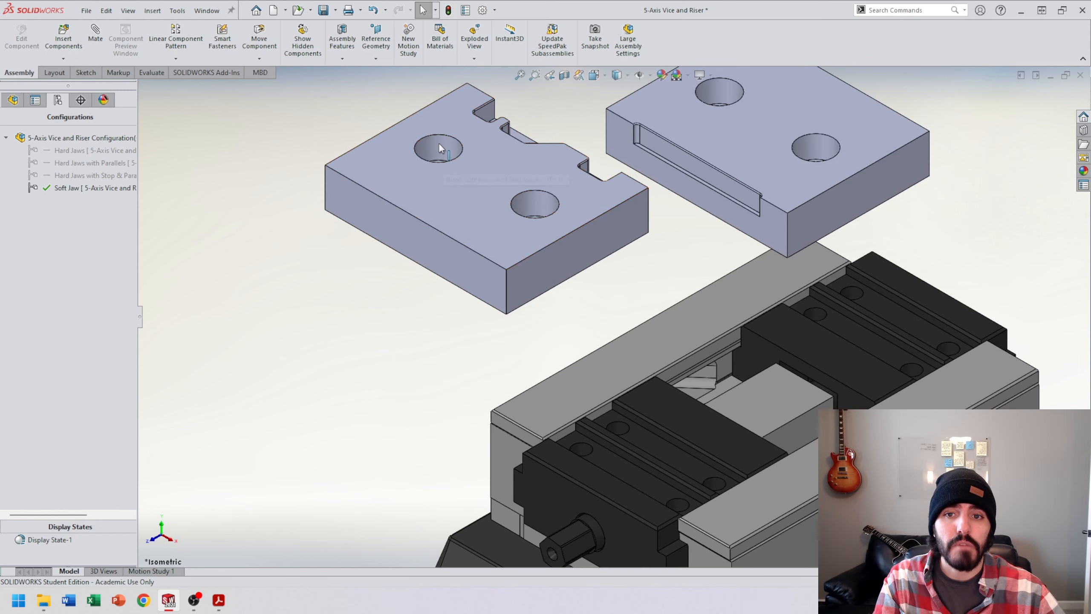
{"action": "key", "text": "z"}
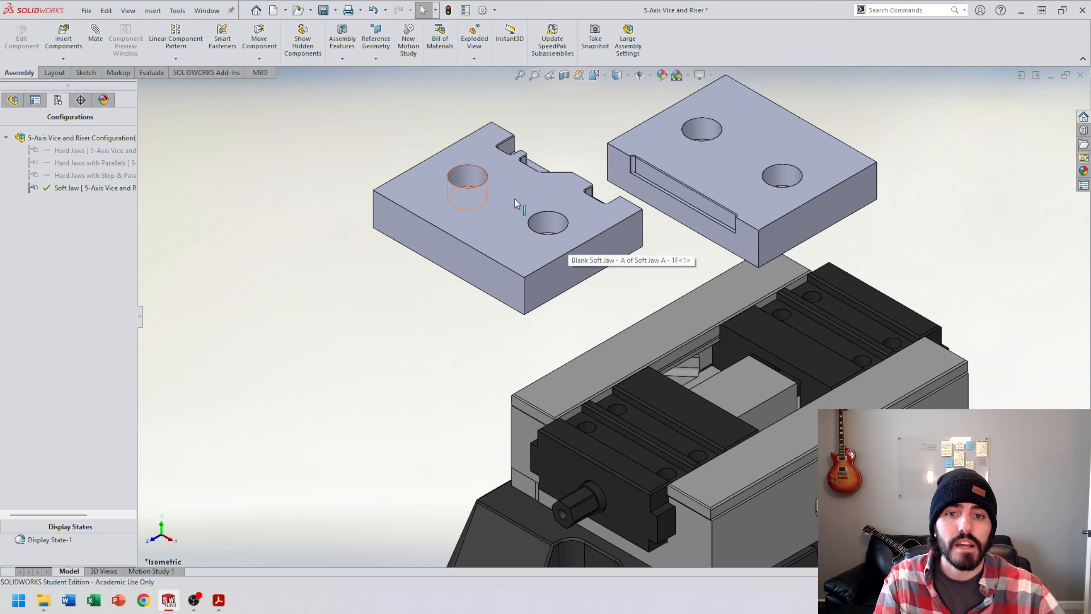
{"action": "scroll", "coordinate": [559, 425], "scroll_direction": "down", "scroll_amount": 3}
{"action": "left_click", "coordinate": [657, 406]}
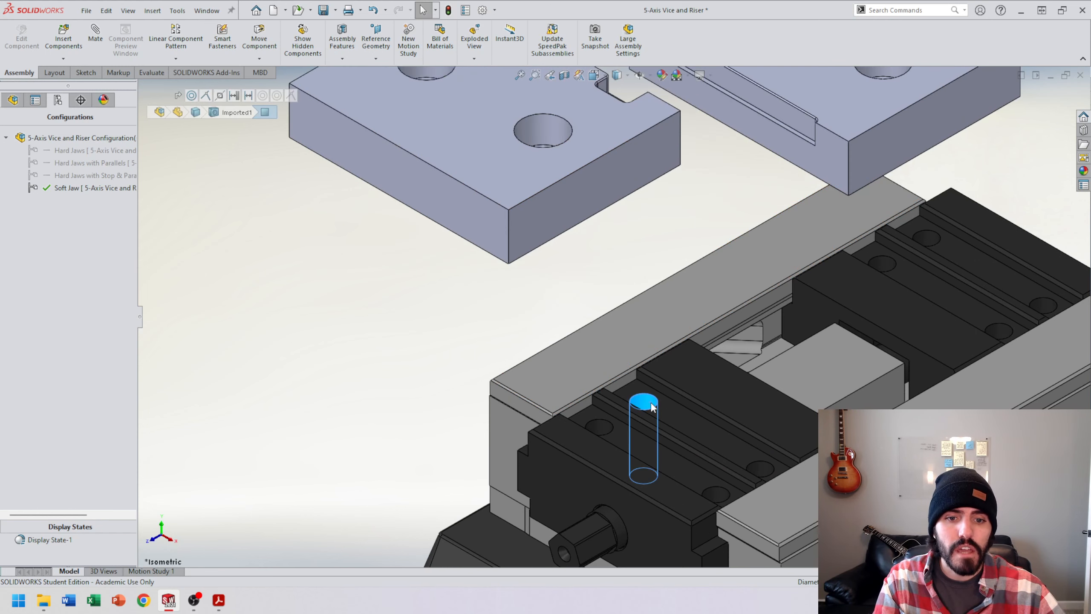
{"action": "scroll", "coordinate": [594, 283], "scroll_direction": "up", "scroll_amount": 3}
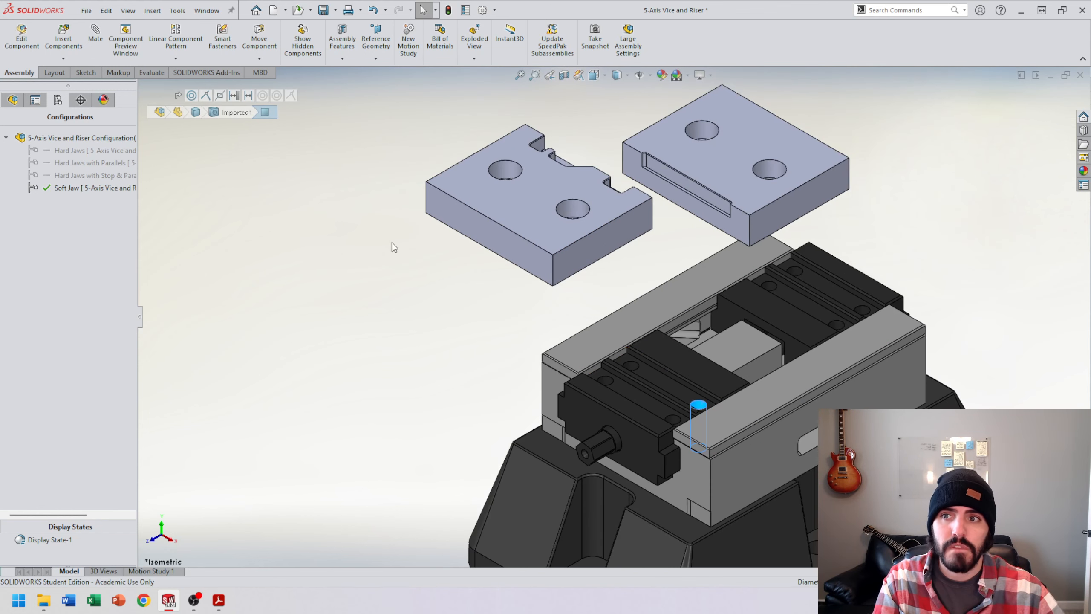
{"action": "left_click", "coordinate": [254, 162]}
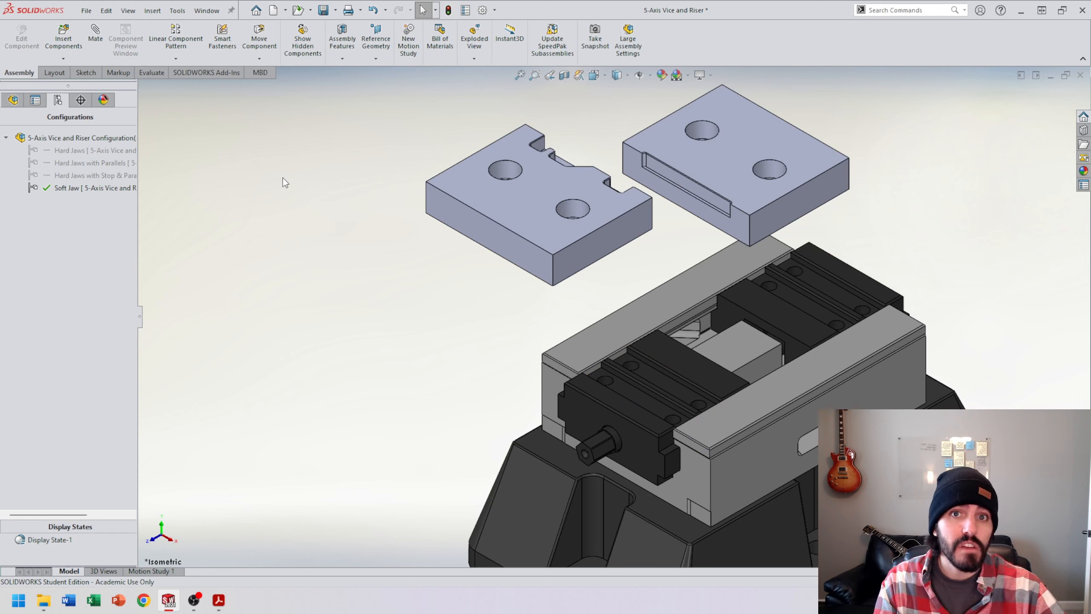
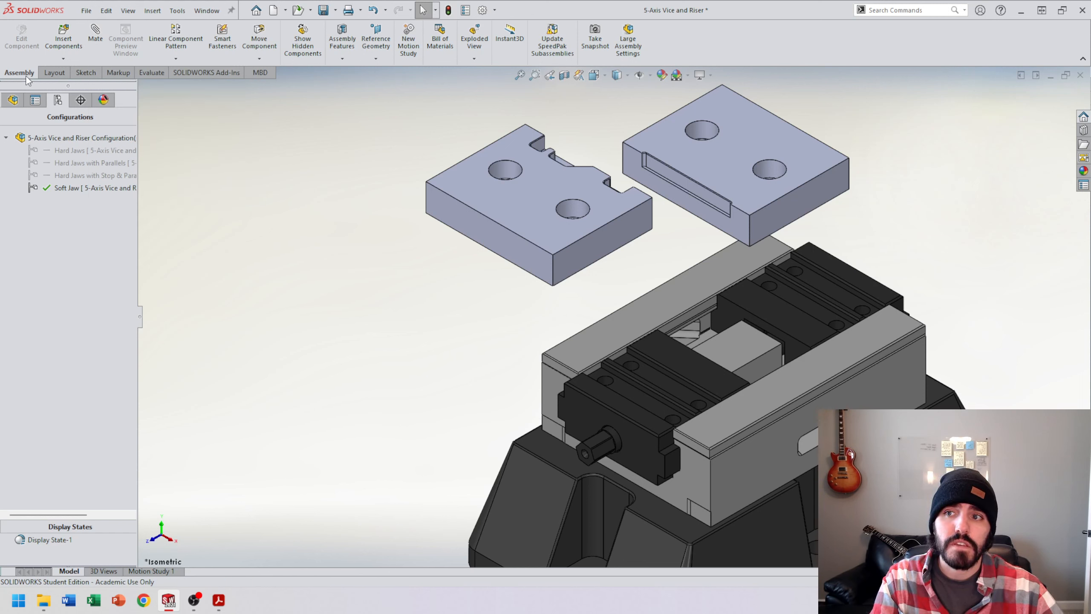
Step: Add a concentric mate between the first mounting hole of Soft Jaw A - 1F and the matching inner-row hole in the front slide
{"action": "left_click", "coordinate": [96, 34]}
{"action": "scroll", "coordinate": [533, 174], "scroll_direction": "down", "scroll_amount": 5}
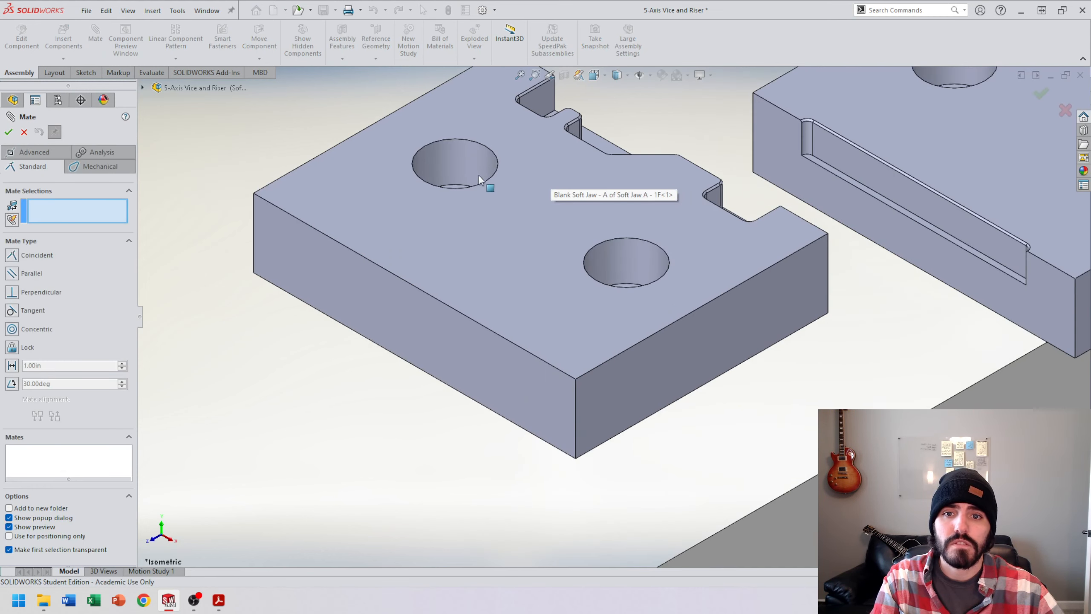
{"action": "middle_click_drag", "start_coordinate": [478, 173], "coordinate": [469, 247]}
{"action": "left_click", "coordinate": [469, 246]}
{"action": "scroll", "coordinate": [619, 308], "scroll_direction": "up", "scroll_amount": 5}
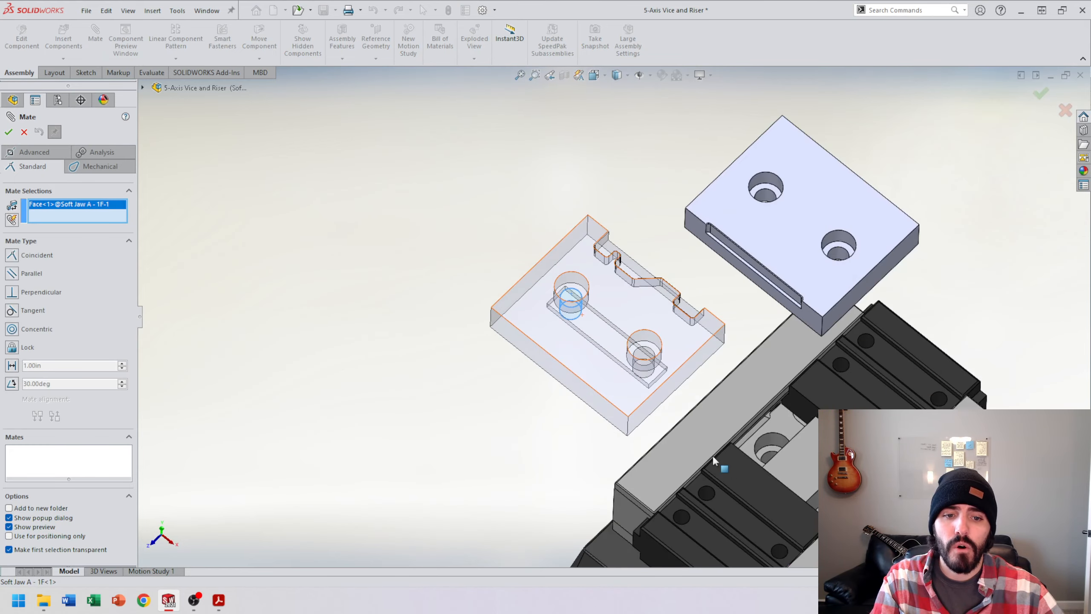
{"action": "scroll", "coordinate": [713, 460], "scroll_direction": "down", "scroll_amount": 5}
{"action": "left_click", "coordinate": [614, 480]}
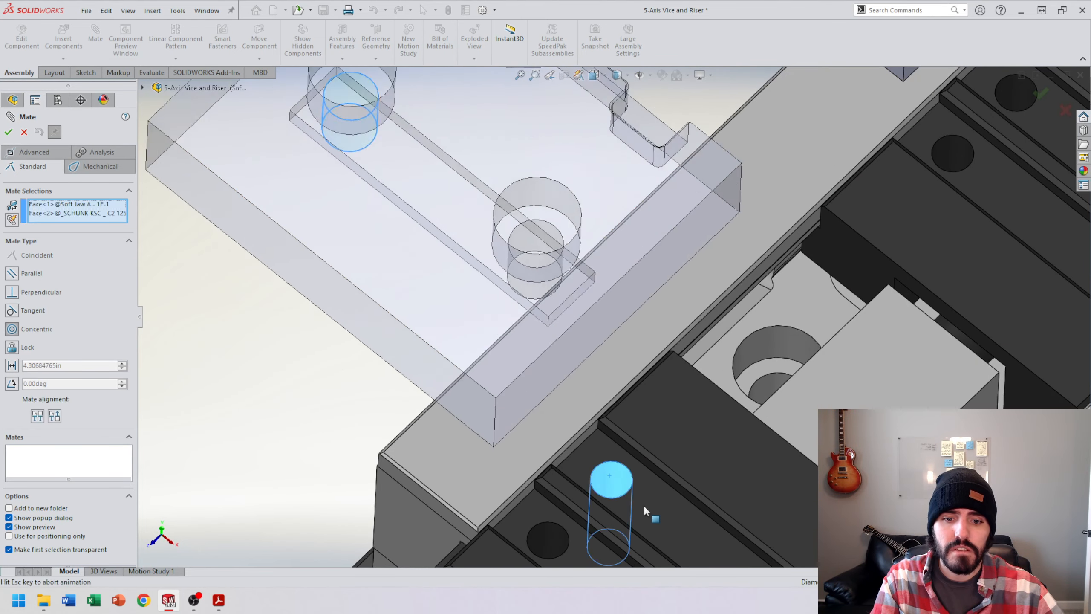
{"action": "left_click", "coordinate": [789, 540]}
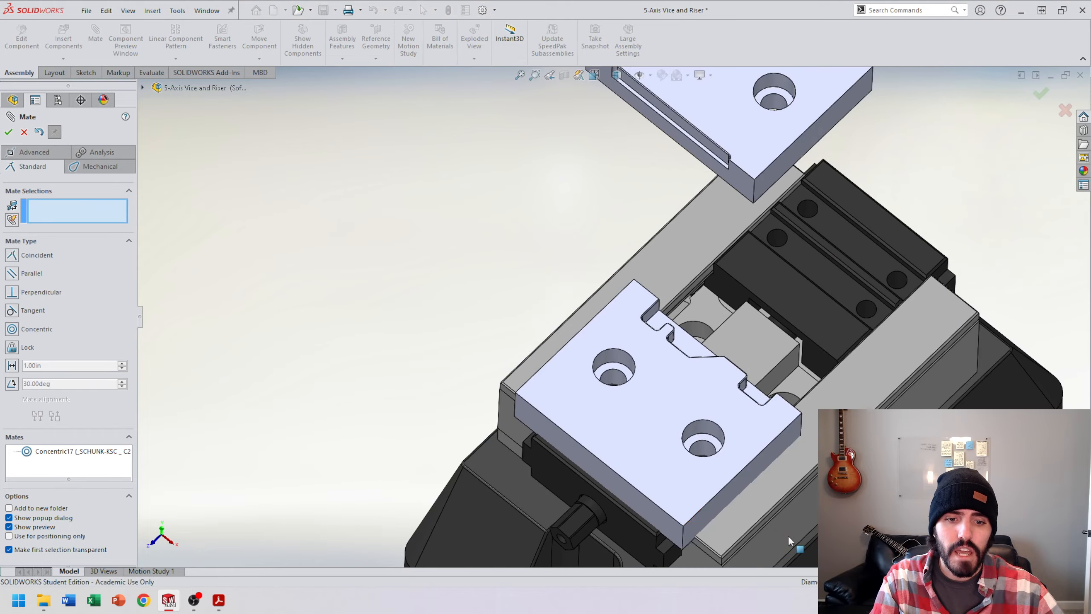
Step: Add a concentric mate between the second mounting hole of Soft Jaw A - 1F and its matching hole in the front slide
{"action": "scroll", "coordinate": [709, 458], "scroll_direction": "down", "scroll_amount": 3}
{"action": "left_click", "coordinate": [703, 436]}
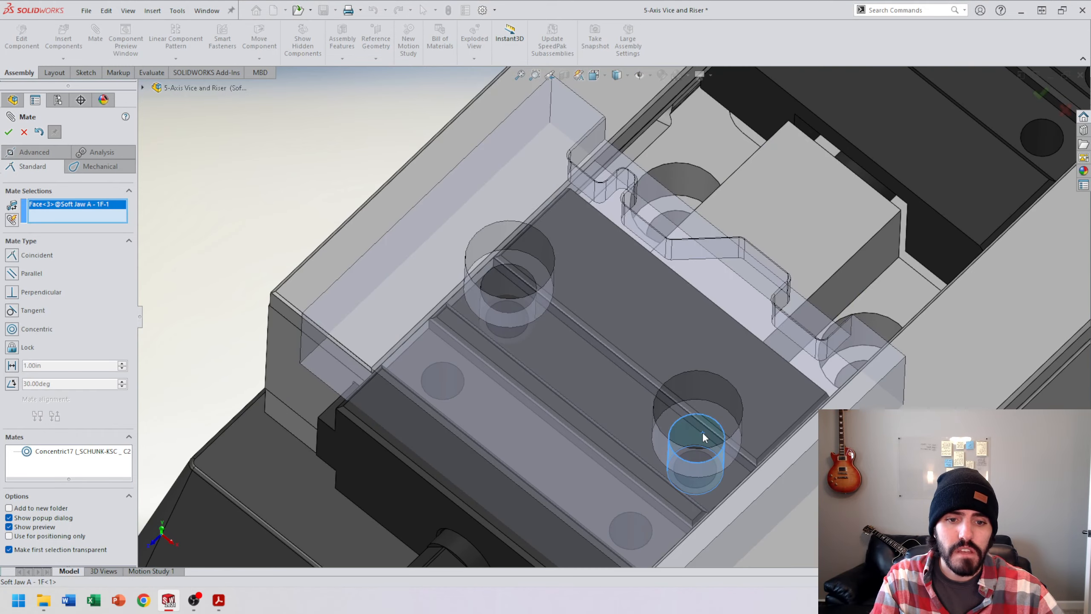
{"action": "left_click", "coordinate": [699, 459]}
{"action": "key", "text": "Return"}
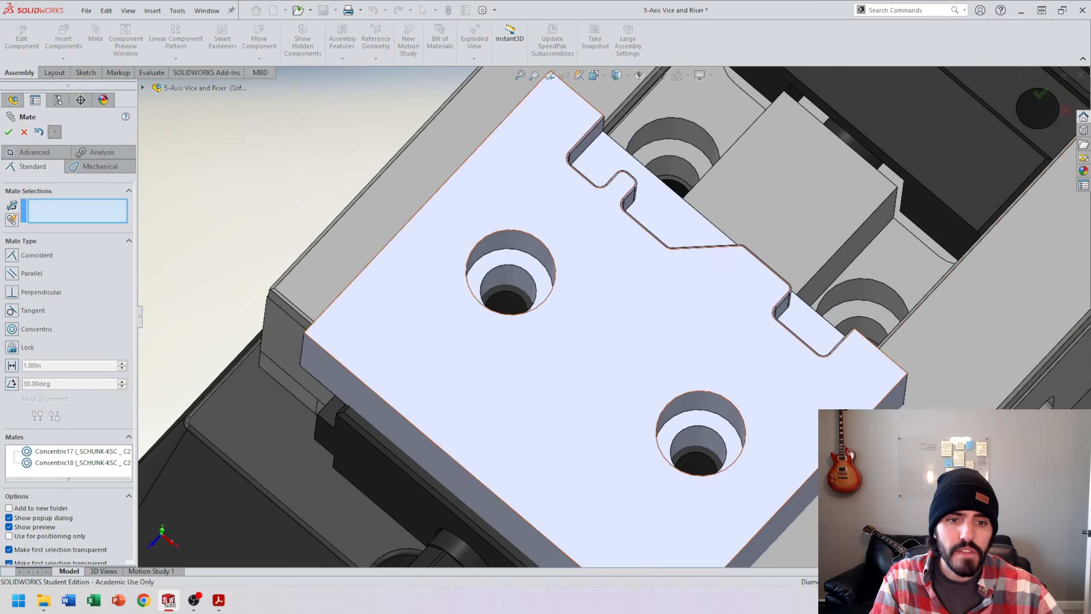
Step: Raise Soft Jaw A - 1F off the vice and mate its underside coincident with the top face of the front slide
{"action": "middle_click_drag", "start_coordinate": [800, 429], "coordinate": [801, 429]}
{"action": "scroll", "coordinate": [750, 390], "scroll_direction": "down", "scroll_amount": 5}
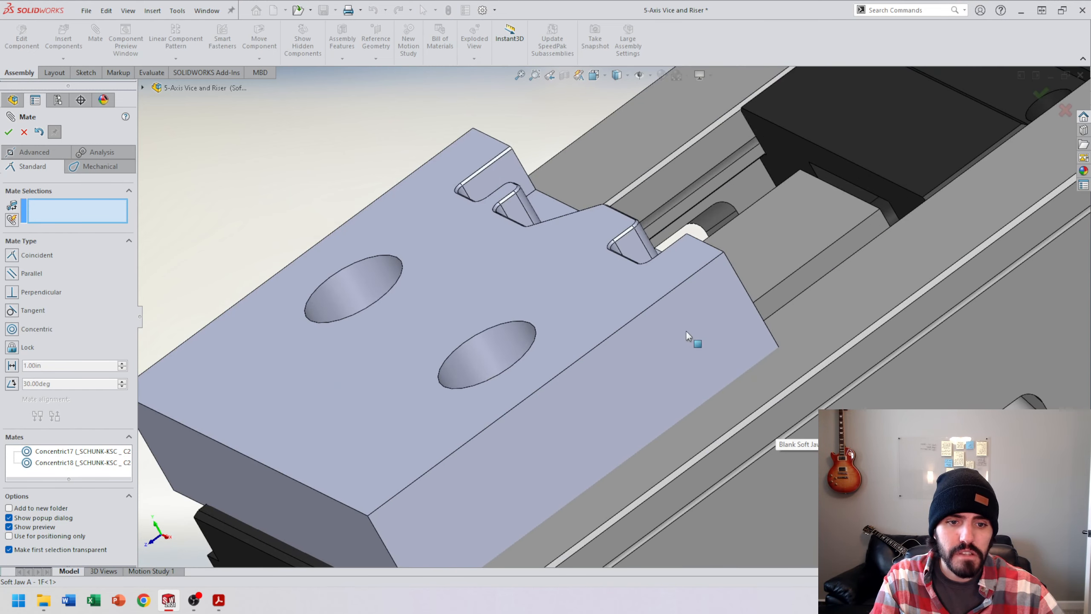
{"action": "scroll", "coordinate": [661, 348], "scroll_direction": "up", "scroll_amount": 2}
{"action": "left_click_drag", "start_coordinate": [599, 294], "coordinate": [514, 172]}
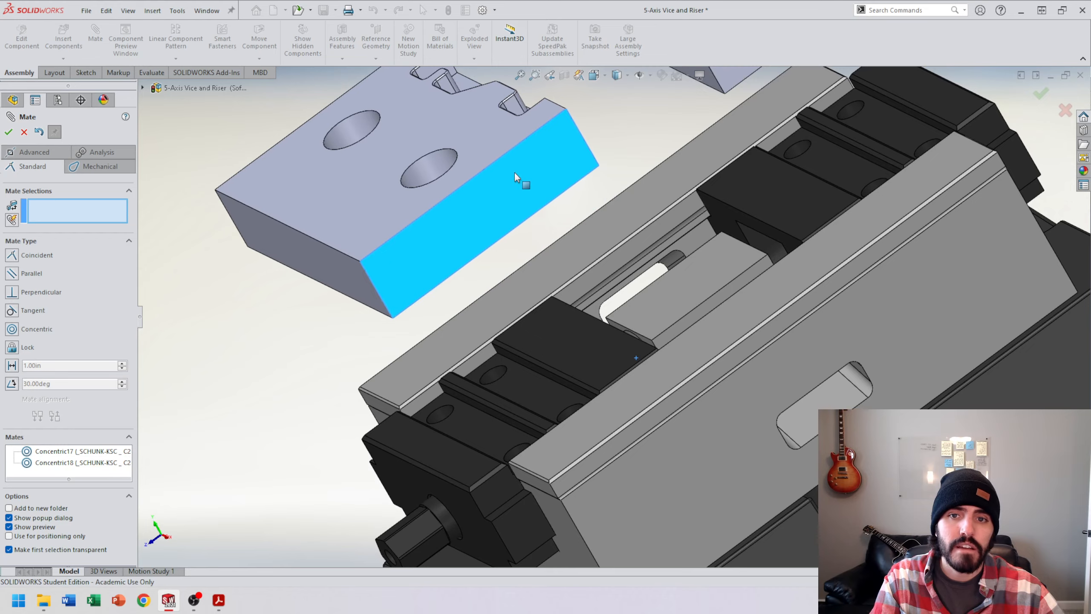
{"action": "middle_click_drag", "start_coordinate": [515, 270], "coordinate": [483, 175]}
{"action": "left_click", "coordinate": [483, 174]}
{"action": "middle_click_drag", "start_coordinate": [516, 214], "coordinate": [561, 312]}
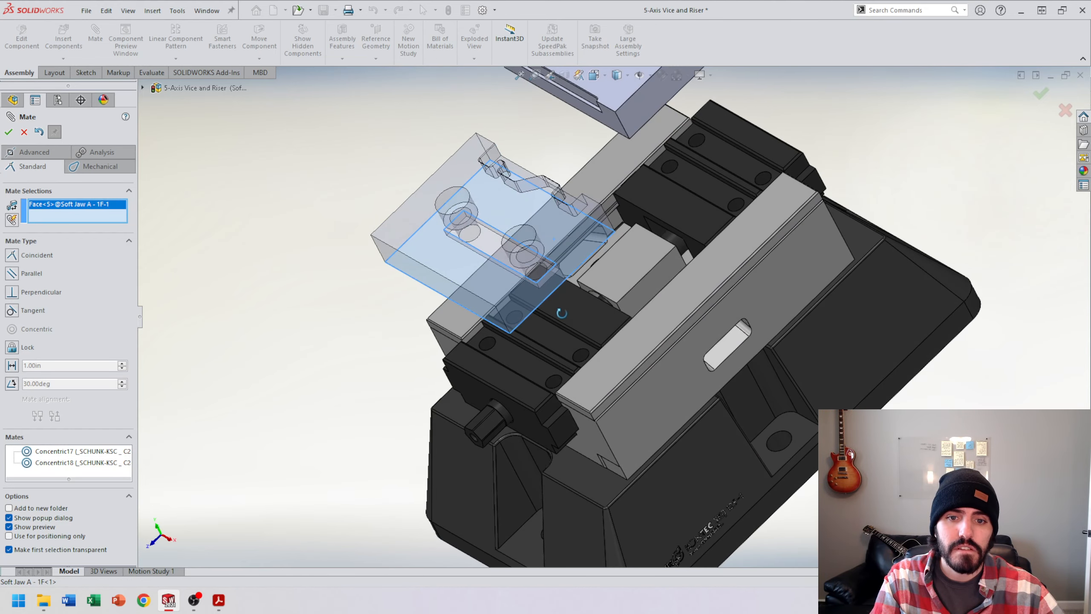
{"action": "left_click", "coordinate": [588, 324]}
{"action": "left_click", "coordinate": [725, 364]}
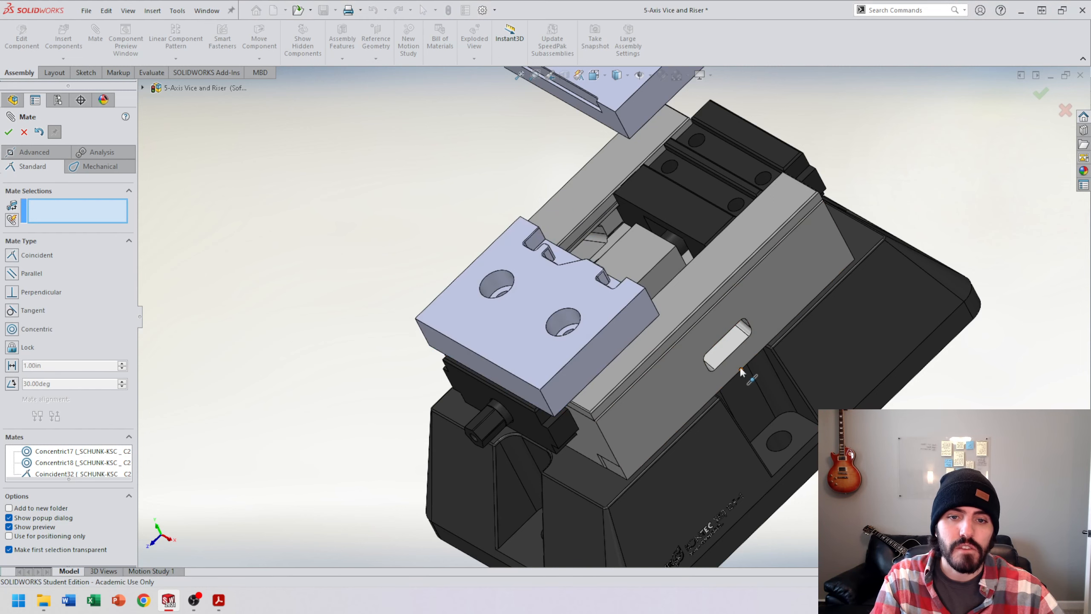
Step: Add a concentric mate between the first mounting hole of Soft Jaw A - 1B and the matching hole in the rear slide
{"action": "scroll", "coordinate": [736, 332], "scroll_direction": "down", "scroll_amount": 5}
{"action": "middle_click_drag", "start_coordinate": [736, 331], "coordinate": [637, 203]}
{"action": "scroll", "coordinate": [585, 178], "scroll_direction": "down", "scroll_amount": 5}
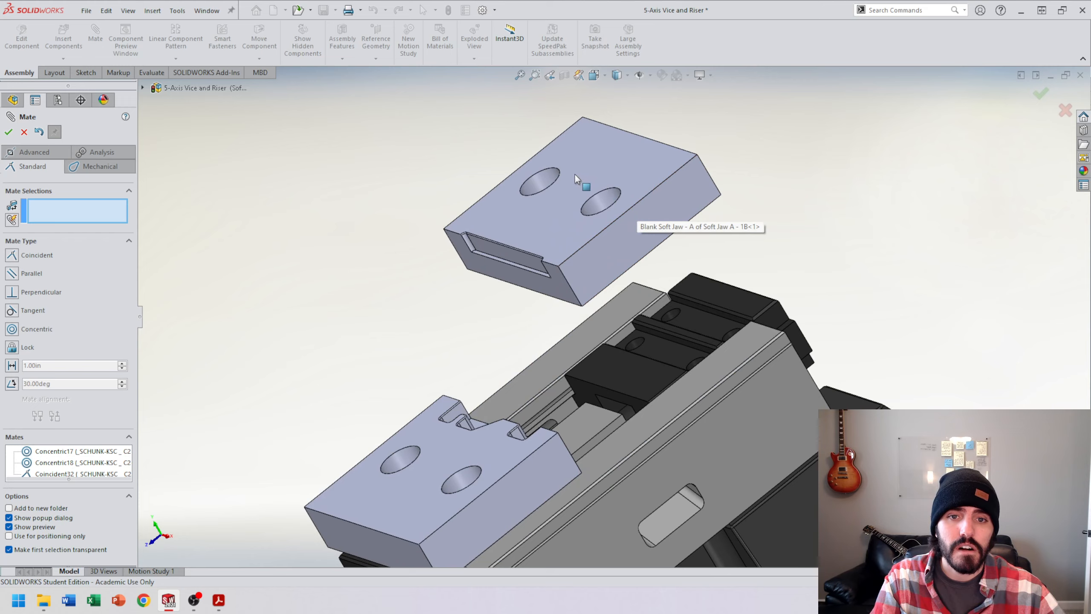
{"action": "middle_click_drag", "start_coordinate": [585, 178], "coordinate": [540, 189]}
{"action": "scroll", "coordinate": [540, 189], "scroll_direction": "down", "scroll_amount": 2}
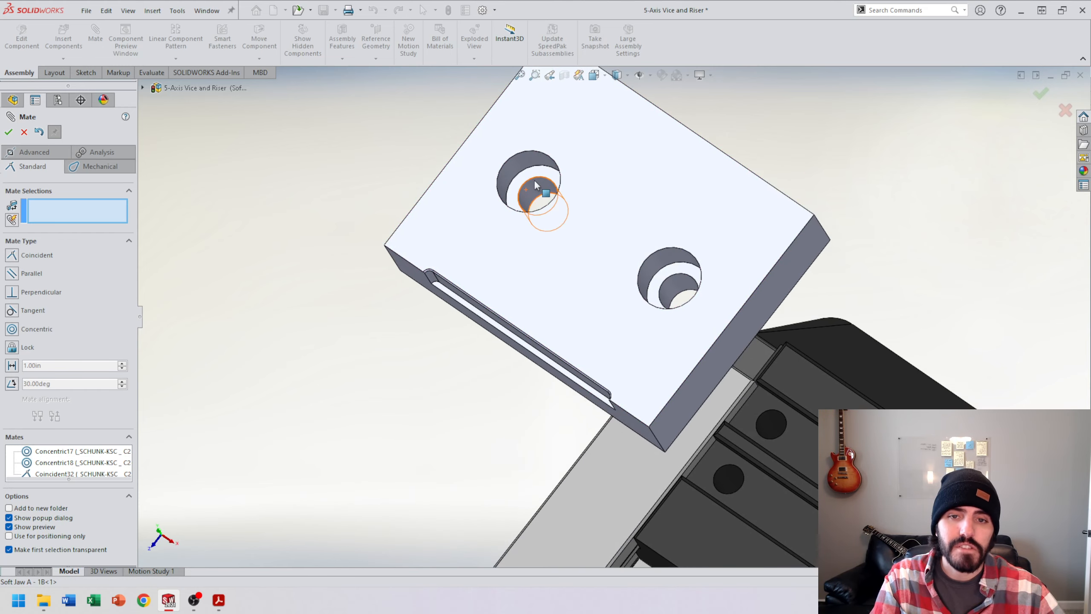
{"action": "left_click", "coordinate": [540, 194]}
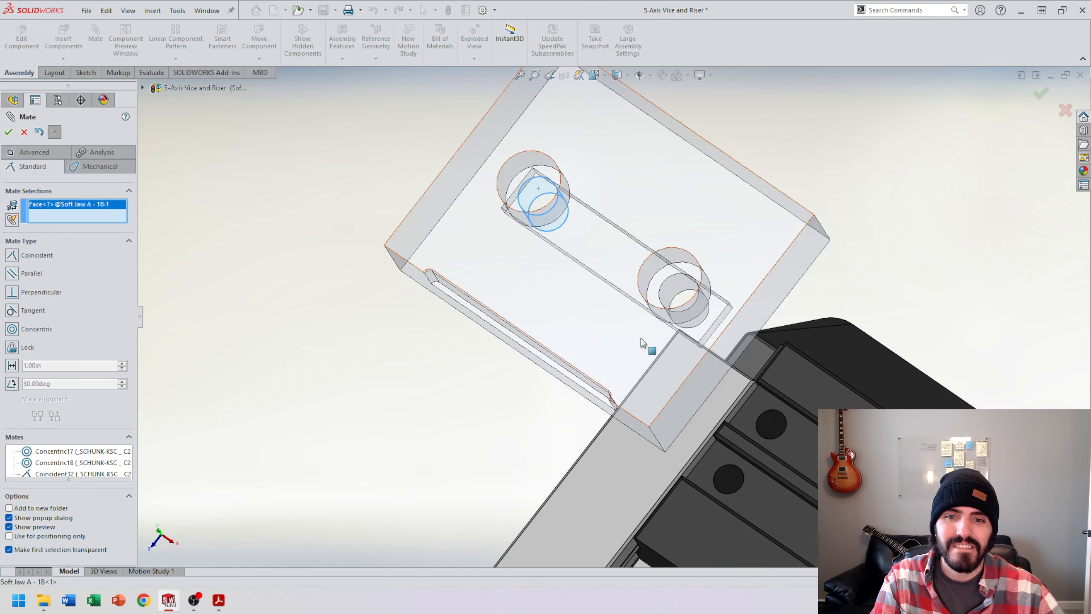
{"action": "scroll", "coordinate": [694, 393], "scroll_direction": "up", "scroll_amount": 4}
{"action": "scroll", "coordinate": [614, 347], "scroll_direction": "down", "scroll_amount": 6}
{"action": "left_click", "coordinate": [615, 332]}
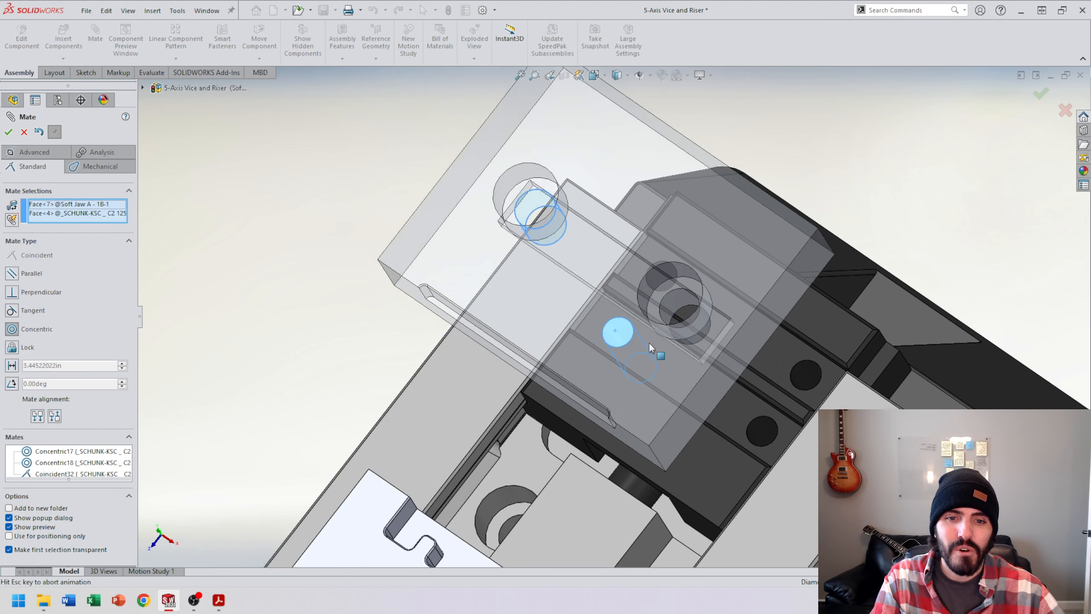
{"action": "left_click", "coordinate": [794, 365]}
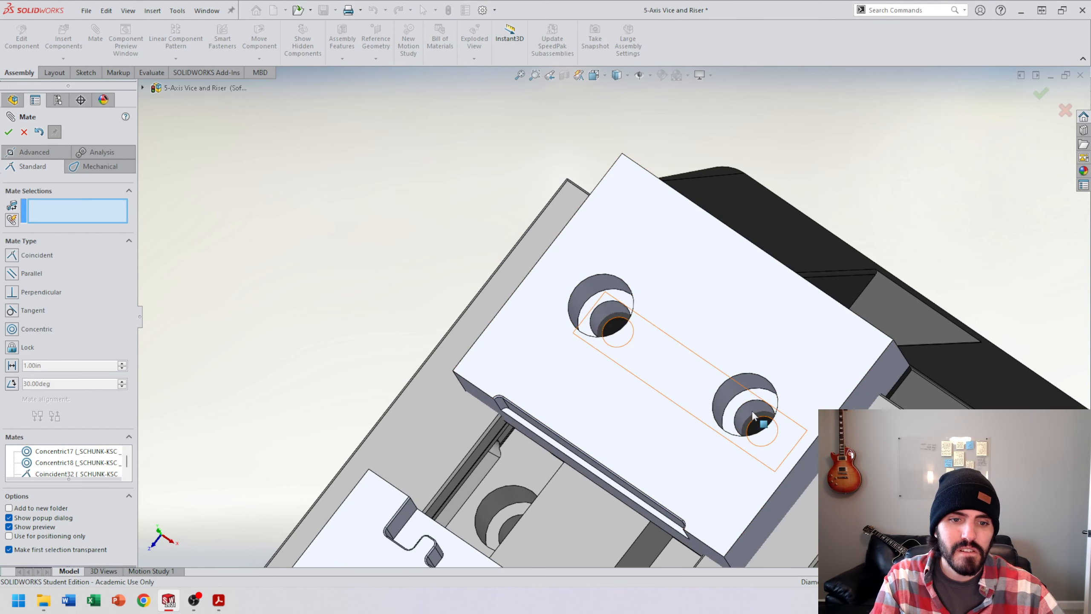
Step: Add a concentric mate between the second mounting hole of Soft Jaw A - 1B and its matching hole in the rear slide
{"action": "left_click", "coordinate": [760, 431]}
{"action": "scroll", "coordinate": [759, 426], "scroll_direction": "down", "scroll_amount": 2}
{"action": "left_click", "coordinate": [760, 424]}
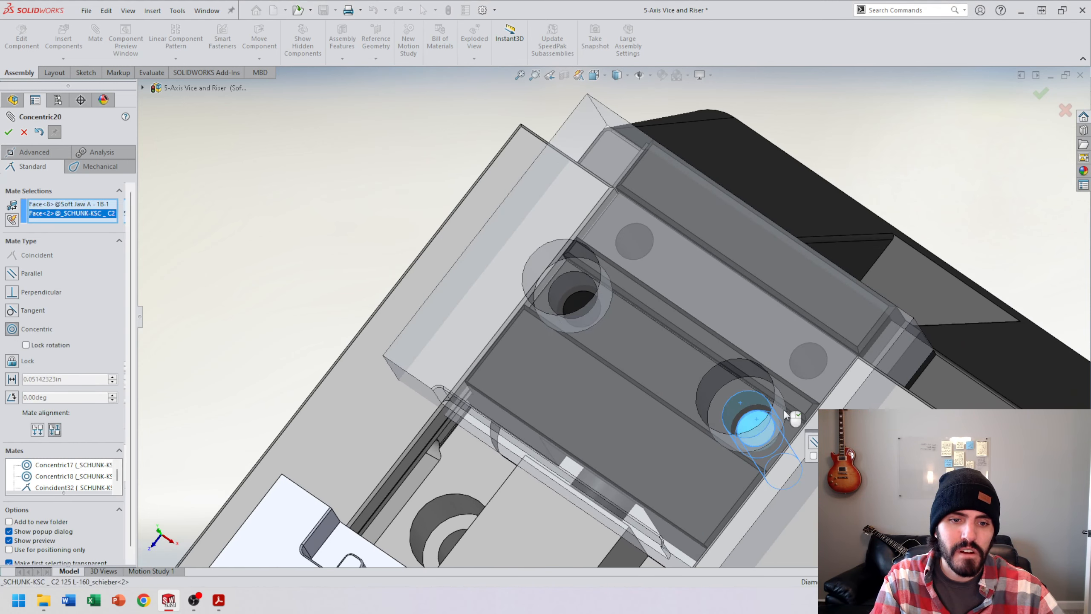
{"action": "left_click", "coordinate": [8, 132]}
Step: Mate the underside of Soft Jaw A - 1B coincident with the top face of the rear slide and finish mating
{"action": "scroll", "coordinate": [669, 324], "scroll_direction": "up", "scroll_amount": 3}
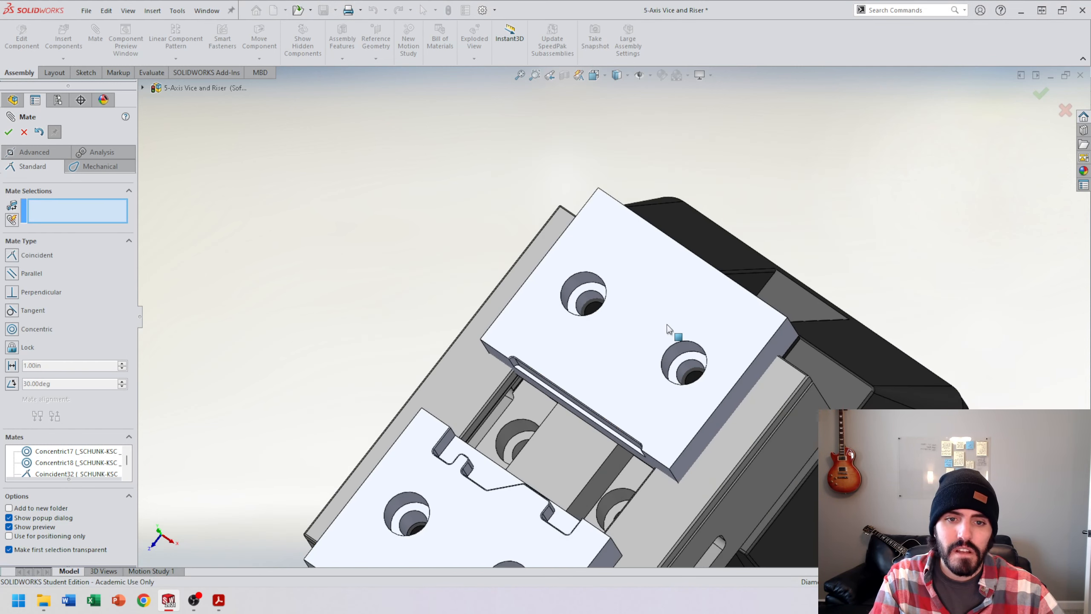
{"action": "middle_click_drag", "start_coordinate": [717, 312], "coordinate": [689, 232]}
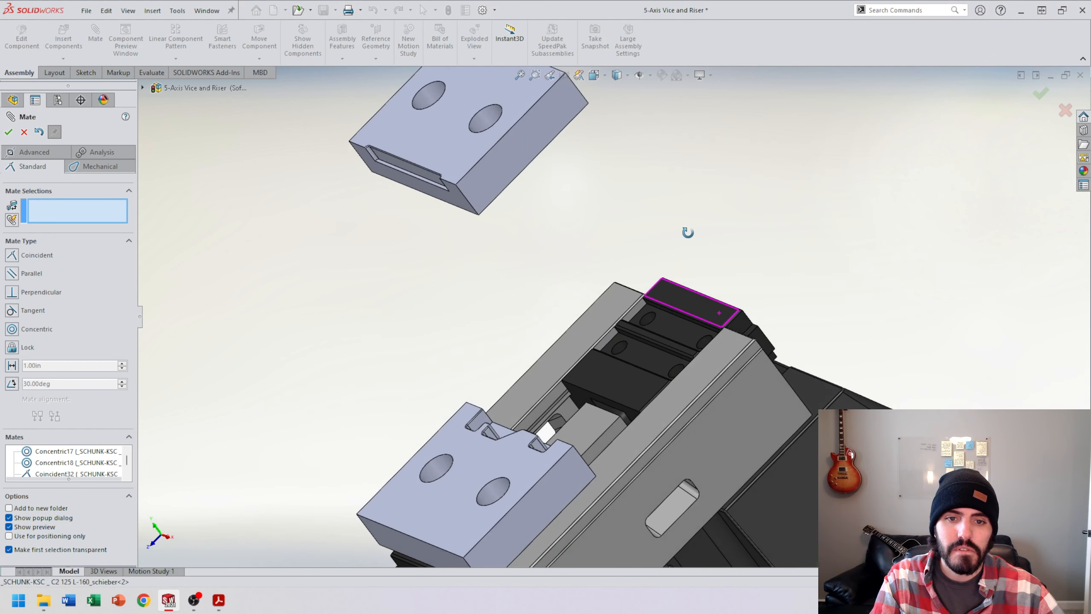
{"action": "left_click", "coordinate": [628, 400]}
{"action": "middle_click_drag", "start_coordinate": [628, 400], "coordinate": [541, 248]}
{"action": "left_click", "coordinate": [540, 248]}
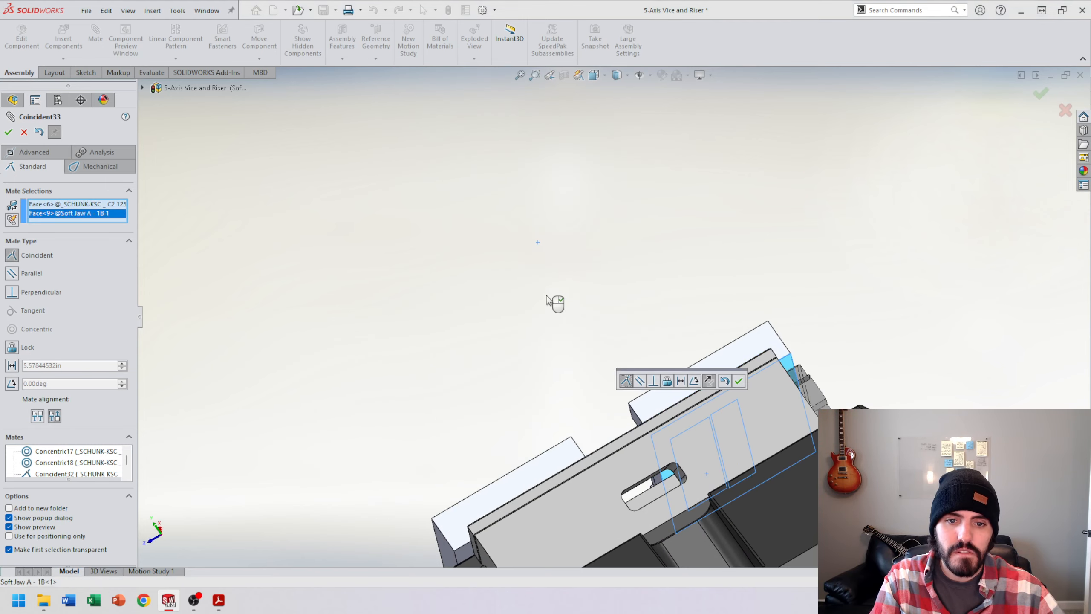
{"action": "left_click", "coordinate": [736, 380]}
{"action": "middle_click_drag", "start_coordinate": [481, 274], "coordinate": [580, 343]}
{"action": "scroll", "coordinate": [579, 343], "scroll_direction": "up", "scroll_amount": 3}
{"action": "scroll", "coordinate": [580, 341], "scroll_direction": "down", "scroll_amount": 2}
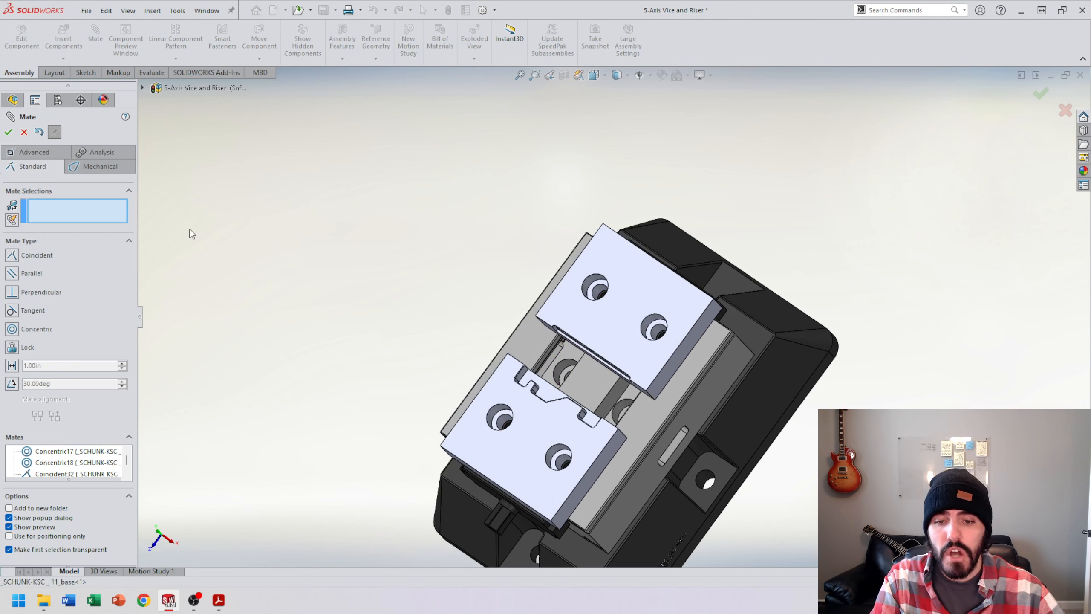
{"action": "left_click", "coordinate": [9, 133]}
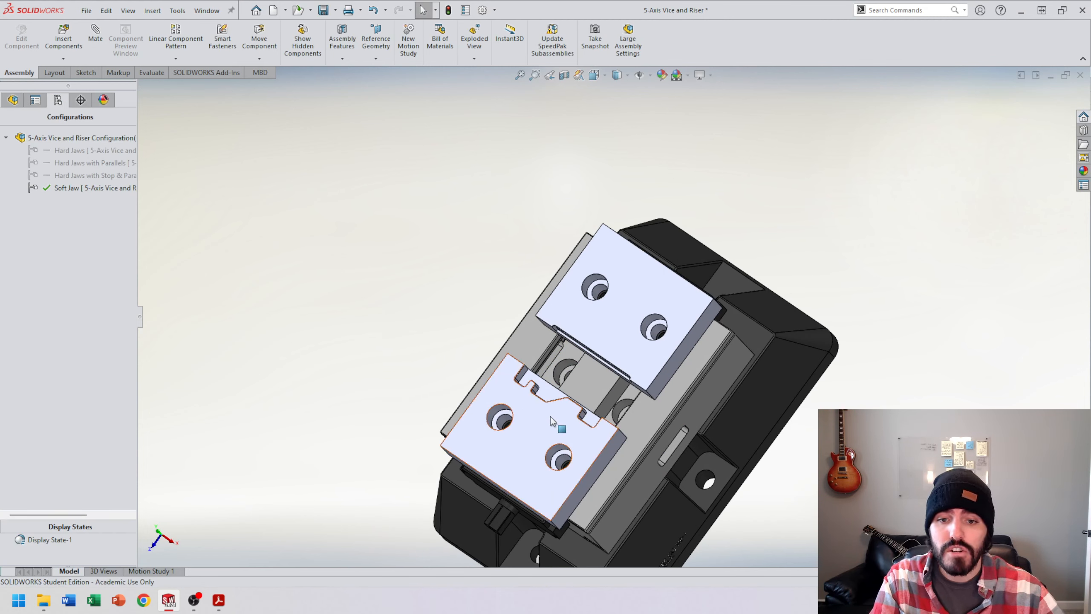
Step: Slide Soft Jaw A - 1F along the vice closer to Soft Jaw A - 1B
{"action": "scroll", "coordinate": [550, 416], "scroll_direction": "up", "scroll_amount": 1}
{"action": "left_click_drag", "start_coordinate": [532, 437], "coordinate": [550, 408]}
{"action": "scroll", "coordinate": [653, 419], "scroll_direction": "down", "scroll_amount": 5}
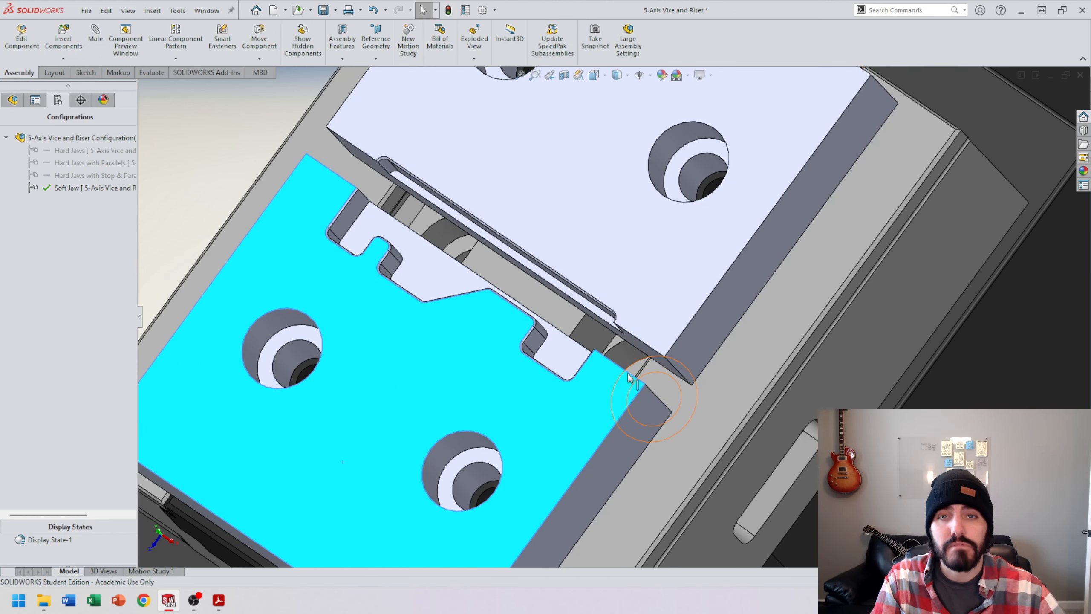
{"action": "middle_click_drag", "start_coordinate": [519, 320], "coordinate": [533, 326]}
Step: Check the gap dimension between the two soft jaws in the Soft Jaw A - 1.pdf drawing and return to the assembly
{"action": "mouse_move", "coordinate": [219, 600]}
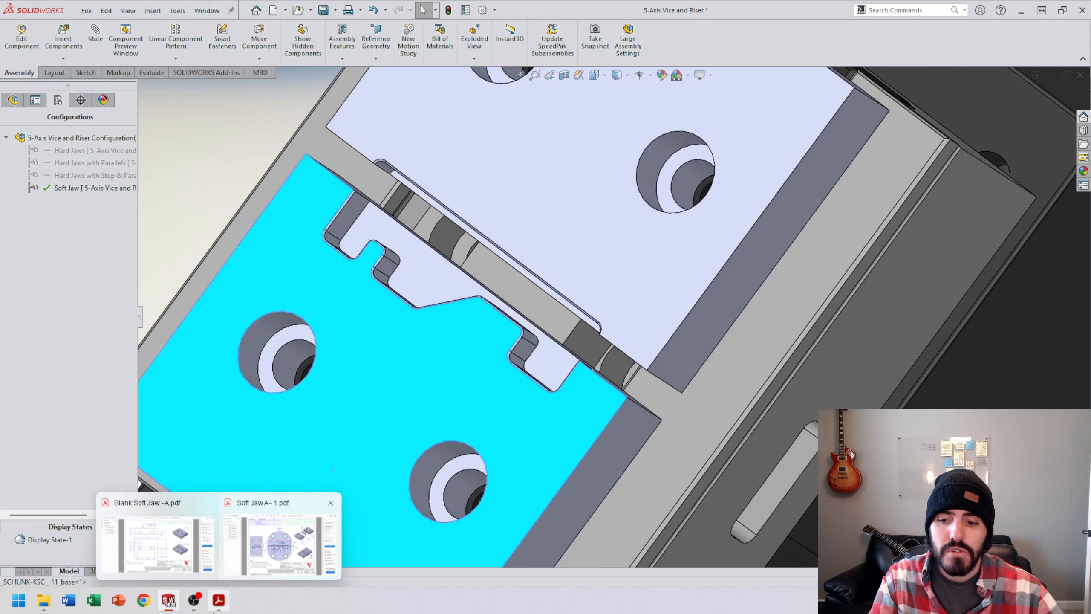
{"action": "left_click", "coordinate": [254, 565]}
{"action": "left_click", "coordinate": [710, 341]}
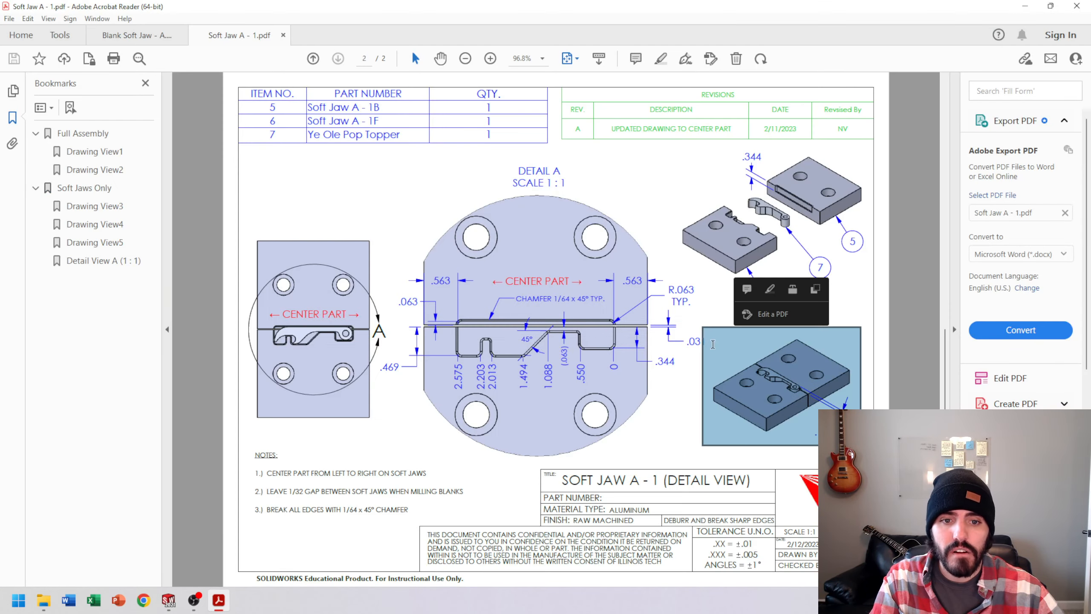
{"action": "left_click", "coordinate": [683, 324]}
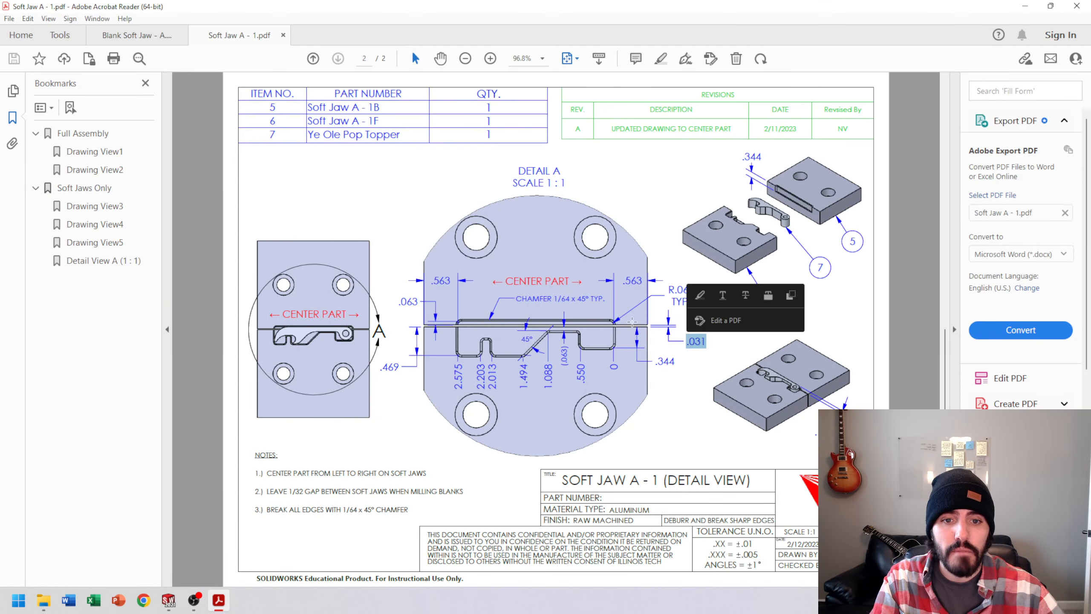
{"action": "scroll", "coordinate": [637, 345], "scroll_direction": "up", "scroll_amount": 2}
{"action": "scroll", "coordinate": [557, 335], "scroll_direction": "down", "scroll_amount": 2}
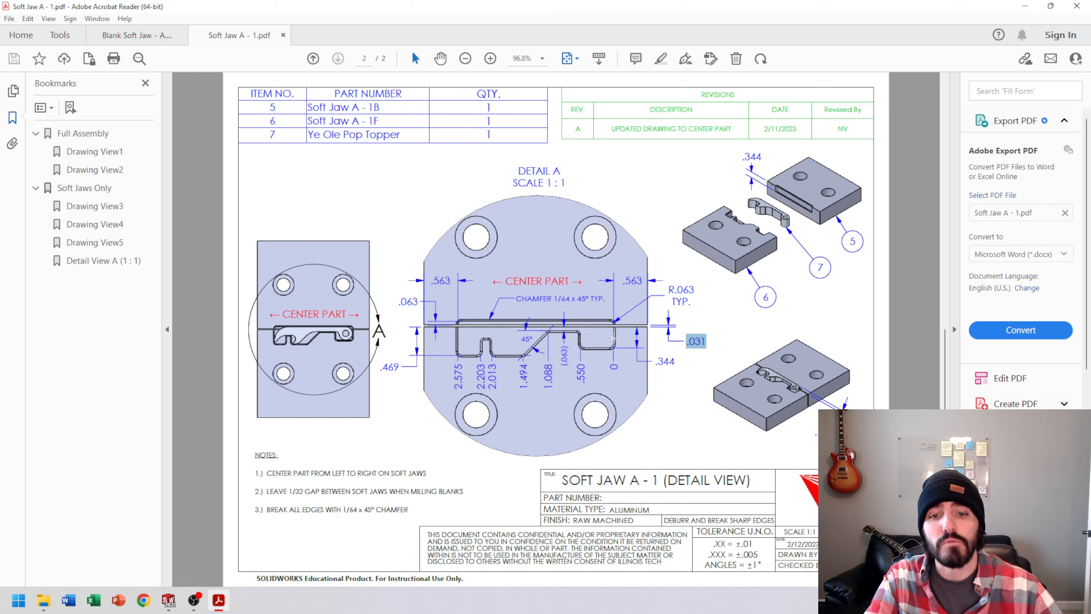
{"action": "left_click", "coordinate": [1026, 6]}
Step: Add a 0.03125 in distance mate between the facing inner faces of Soft Jaw A - 1F and Soft Jaw A - 1B and finish mating
{"action": "scroll", "coordinate": [461, 316], "scroll_direction": "up", "scroll_amount": 3}
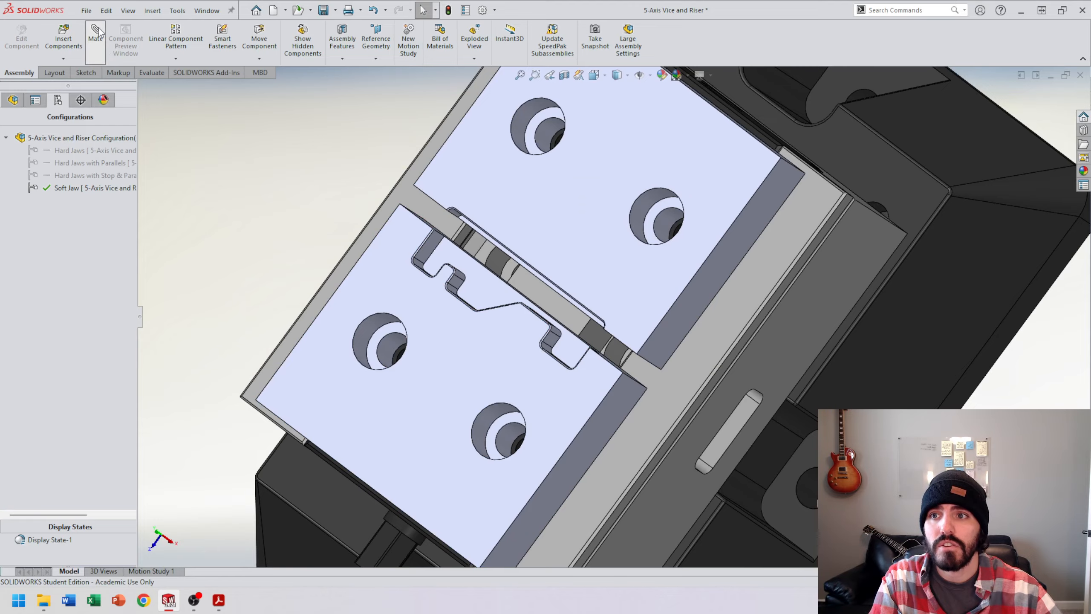
{"action": "middle_click_drag", "start_coordinate": [524, 298], "coordinate": [495, 274]}
{"action": "scroll", "coordinate": [568, 382], "scroll_direction": "down", "scroll_amount": 2}
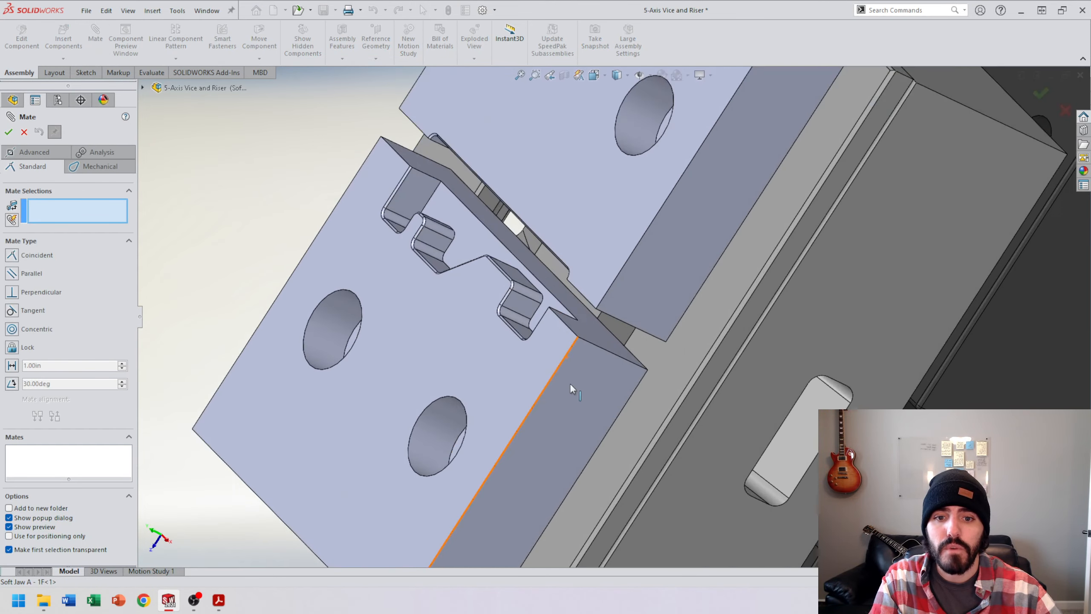
{"action": "left_click", "coordinate": [605, 344]}
{"action": "middle_click_drag", "start_coordinate": [605, 344], "coordinate": [651, 275]}
{"action": "left_click", "coordinate": [683, 238]}
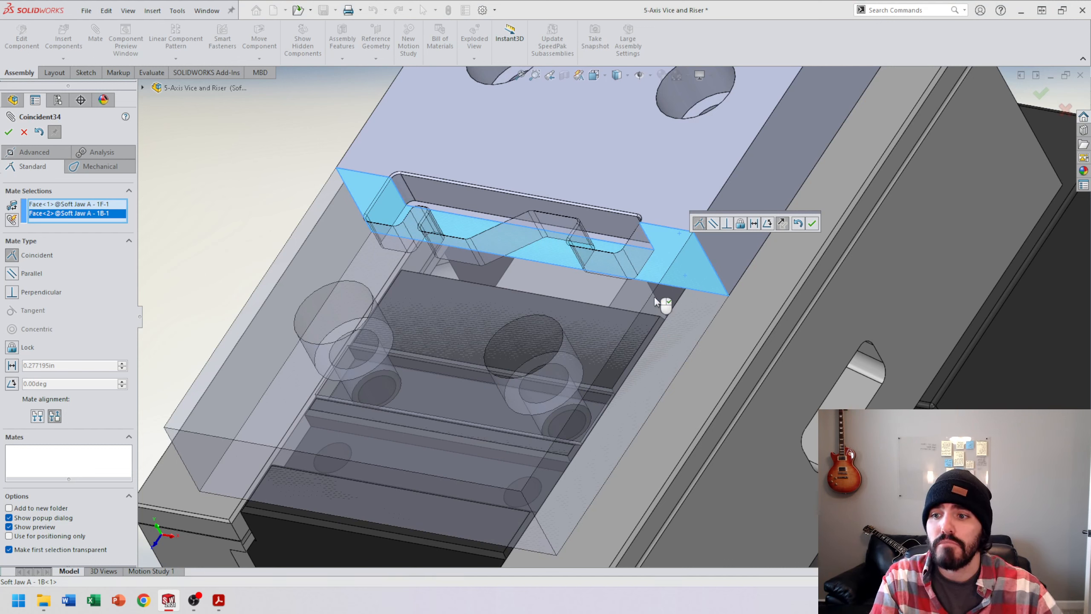
{"action": "left_click", "coordinate": [12, 366]}
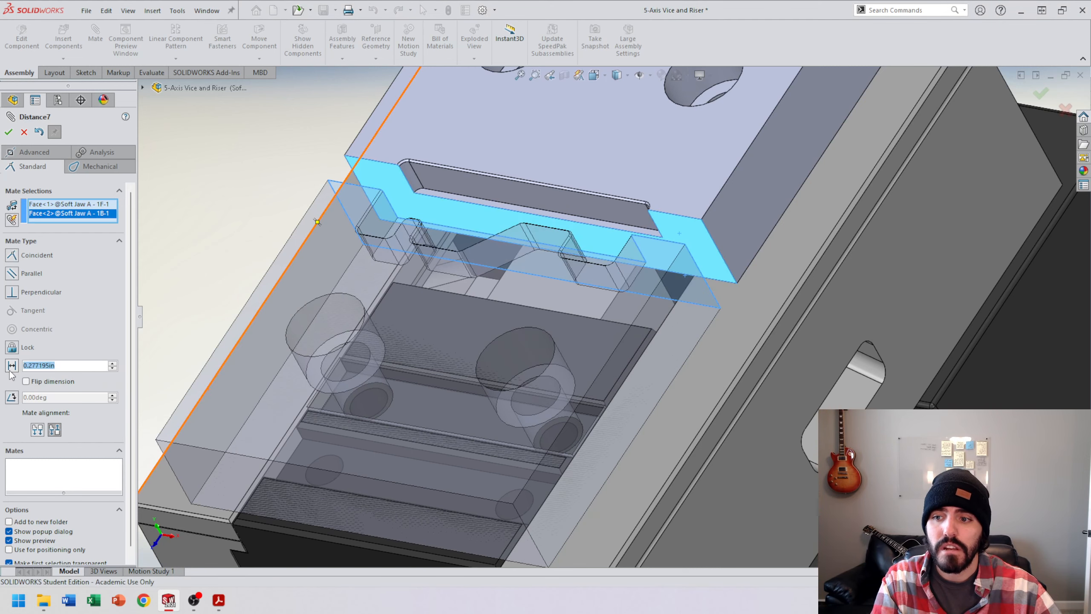
{"action": "type", "text": ".03125"}
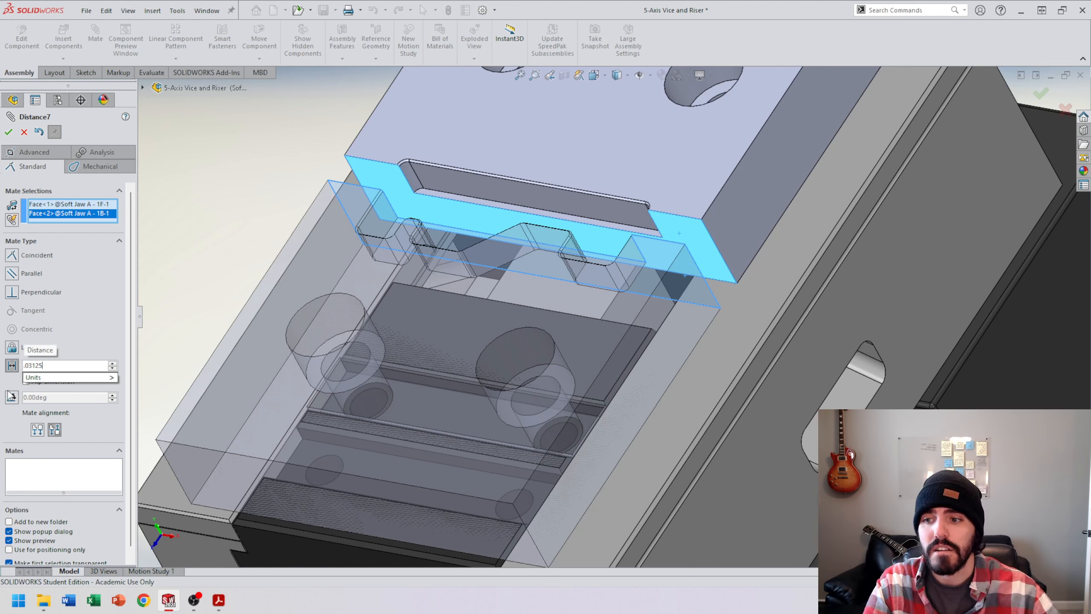
{"action": "key", "text": "Return"}
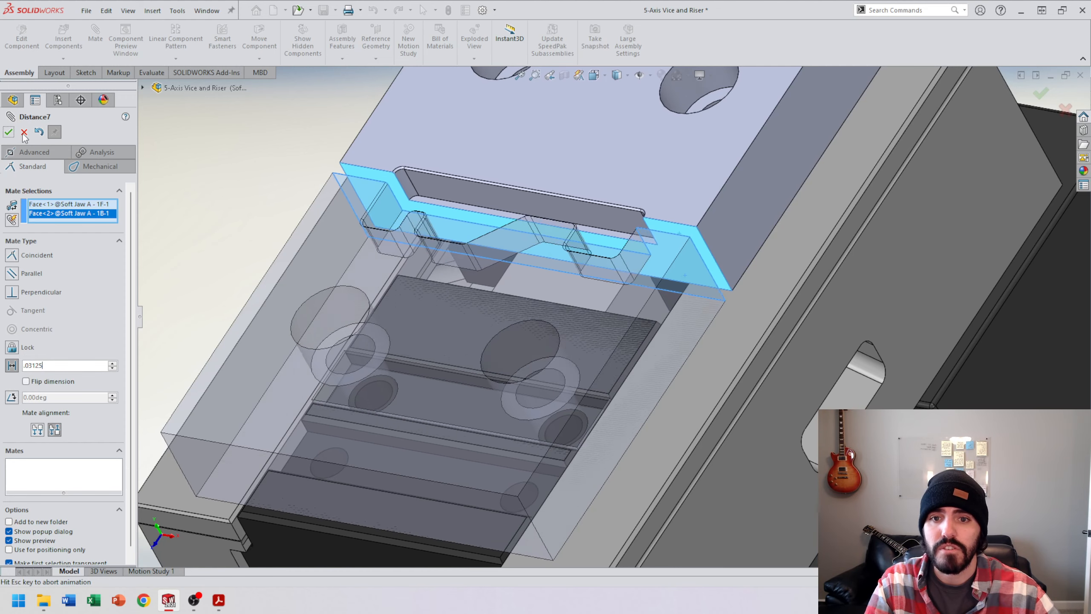
{"action": "left_click", "coordinate": [12, 131]}
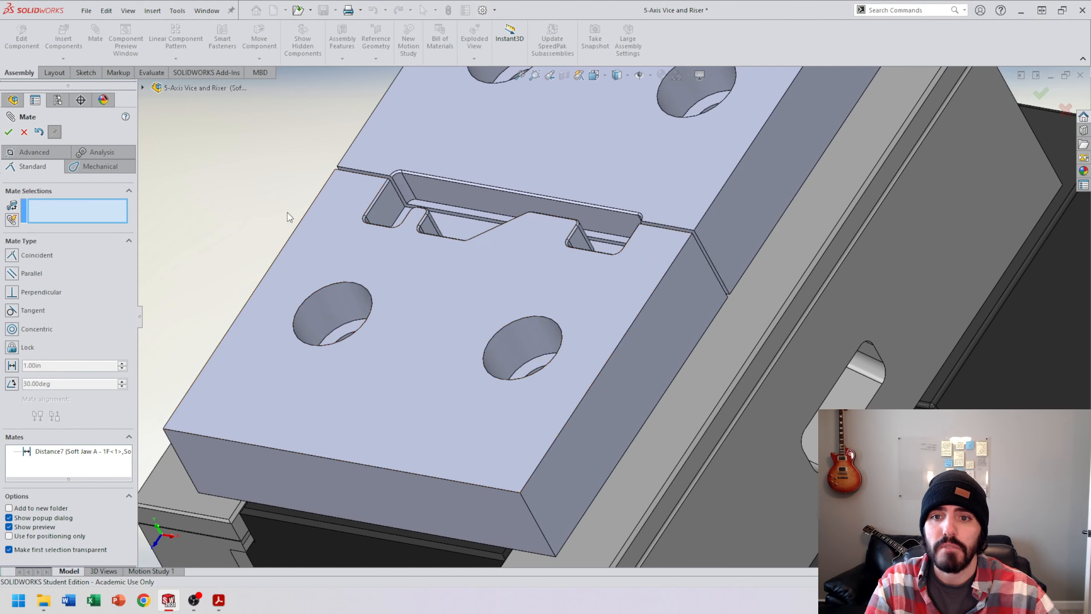
{"action": "middle_click_drag", "start_coordinate": [329, 201], "coordinate": [370, 224]}
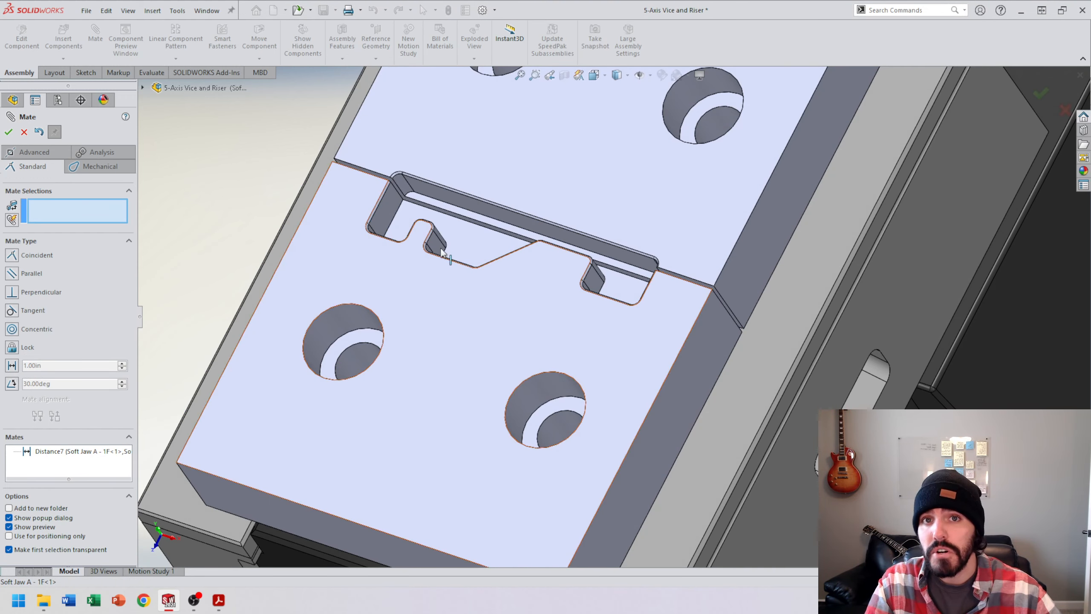
{"action": "scroll", "coordinate": [520, 246], "scroll_direction": "up", "scroll_amount": 2}
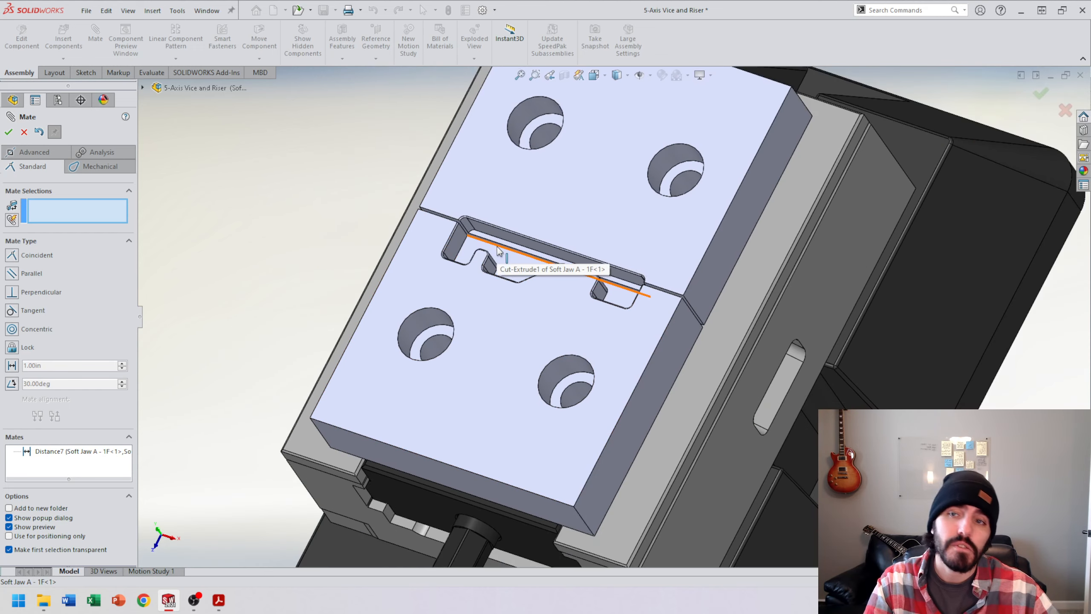
{"action": "left_click", "coordinate": [8, 132]}
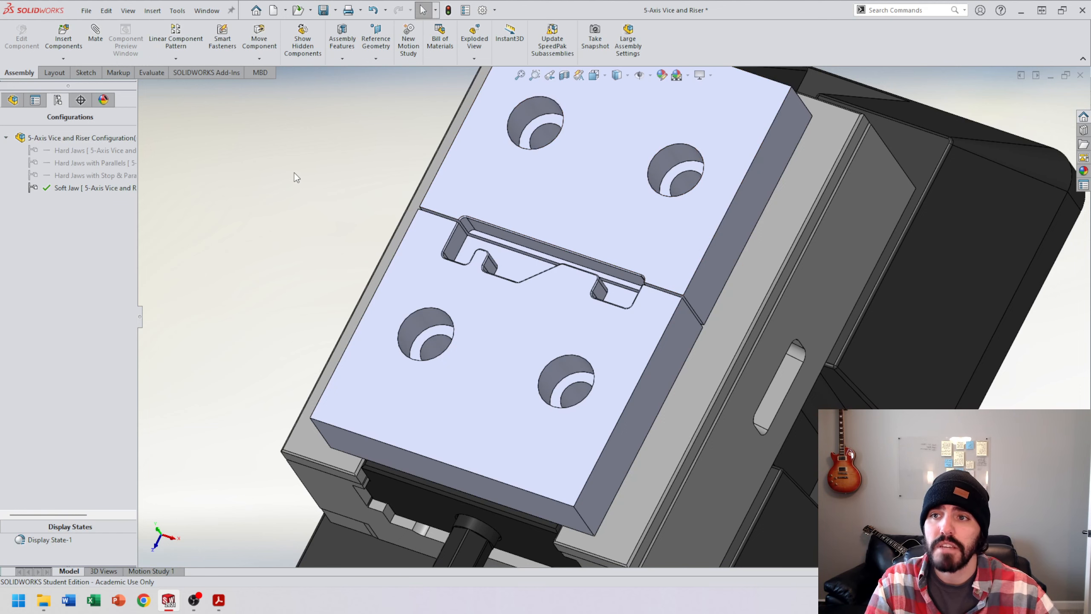
Step: Insert the Ye Ole Pop Topper part from the Ye Ole Pop Topper folder in its 6061 configuration, placing it beside the vice
{"action": "scroll", "coordinate": [684, 312], "scroll_direction": "down", "scroll_amount": 3}
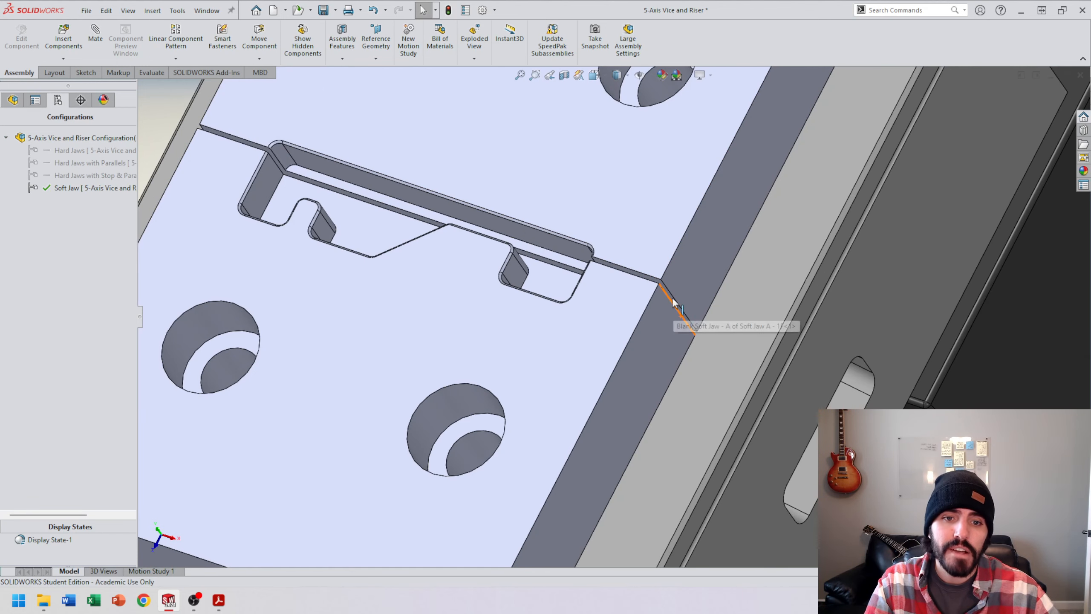
{"action": "scroll", "coordinate": [610, 300], "scroll_direction": "up", "scroll_amount": 1}
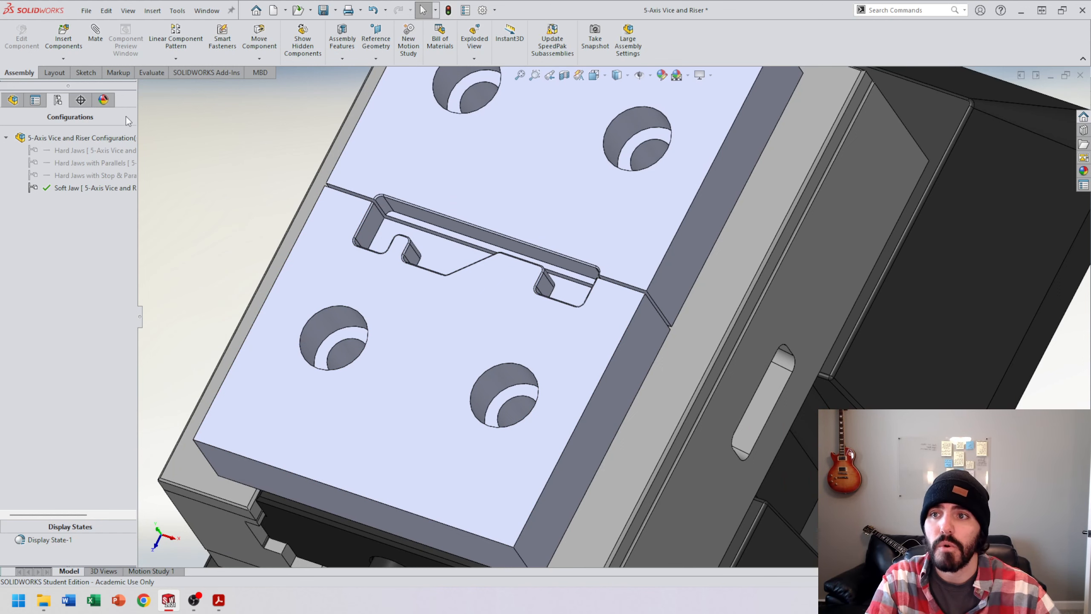
{"action": "key", "text": "f"}
{"action": "left_click", "coordinate": [63, 42]}
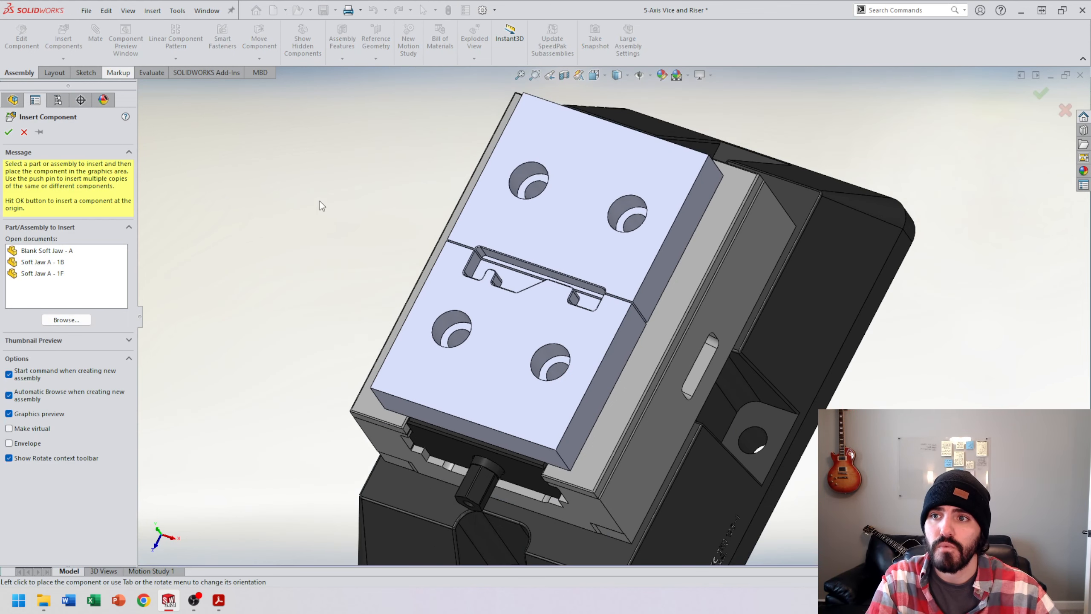
{"action": "left_click", "coordinate": [70, 324]}
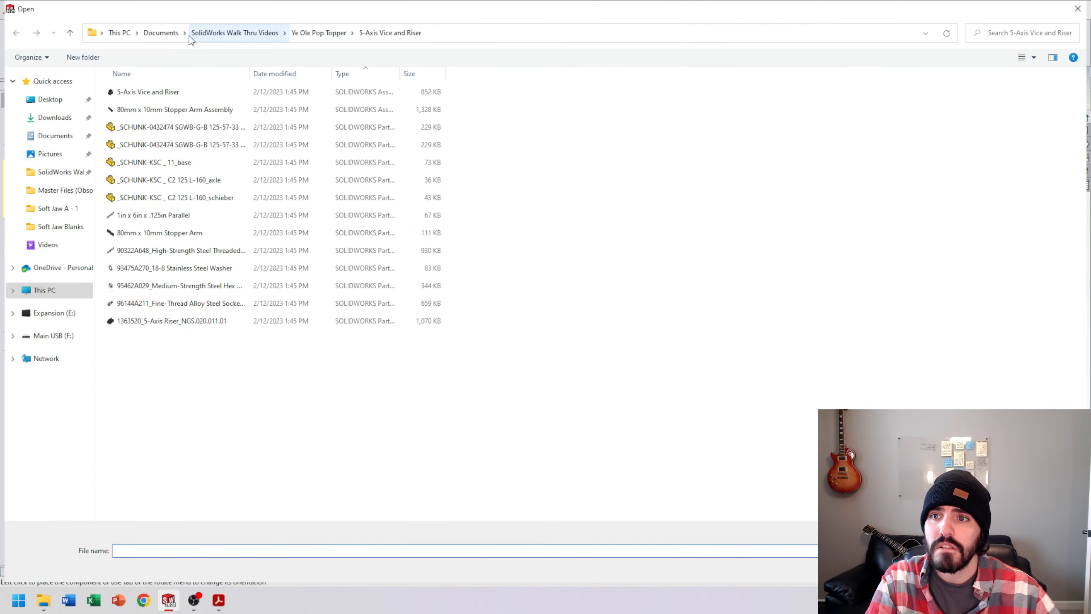
{"action": "left_click", "coordinate": [308, 35]}
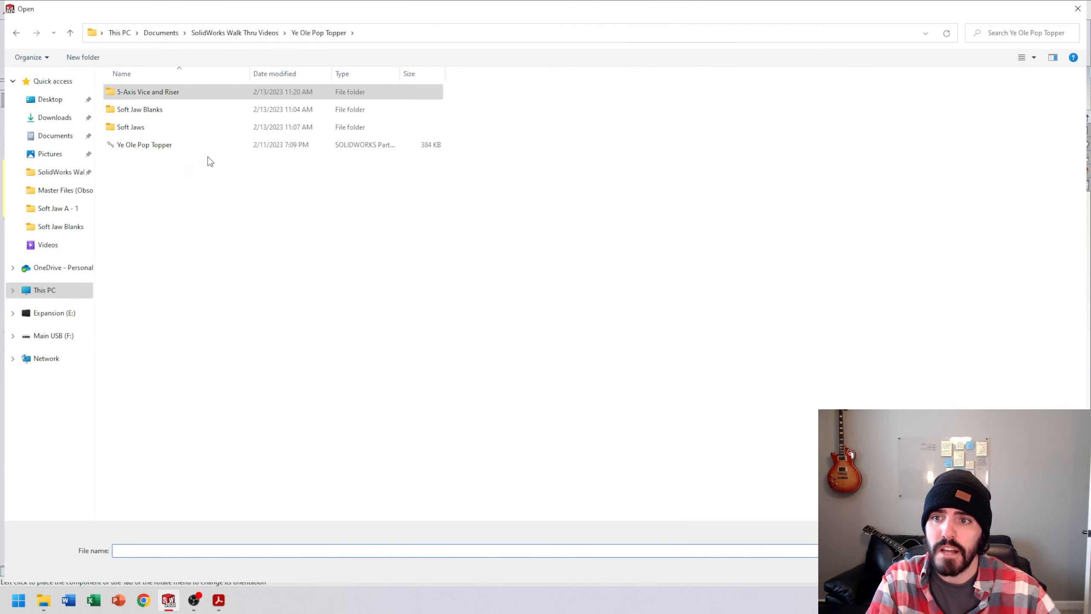
{"action": "left_click", "coordinate": [160, 148]}
{"action": "key", "text": "Return"}
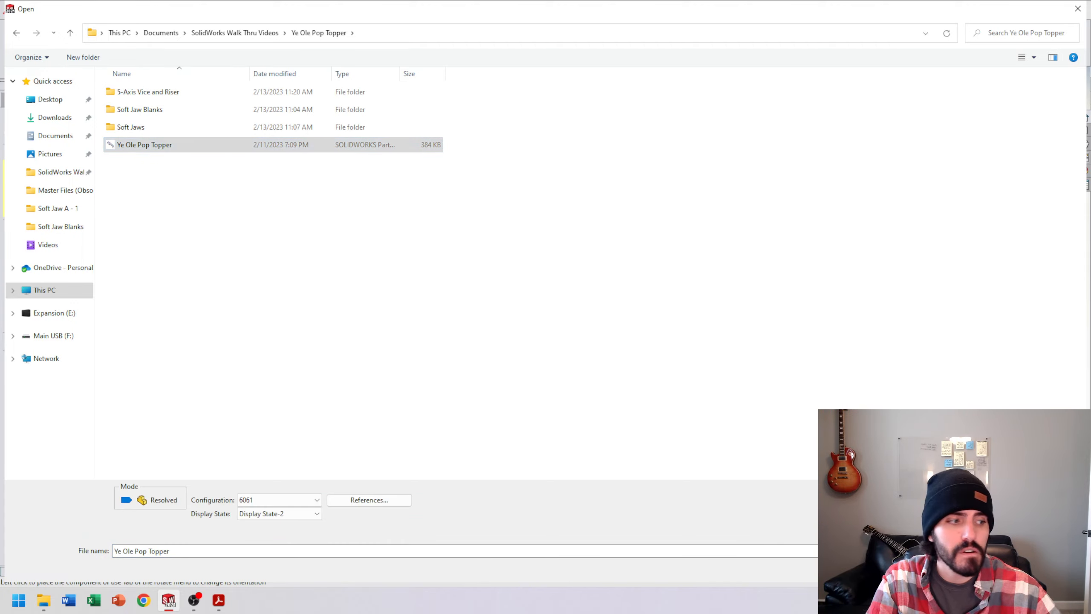
{"action": "left_click", "coordinate": [367, 156]}
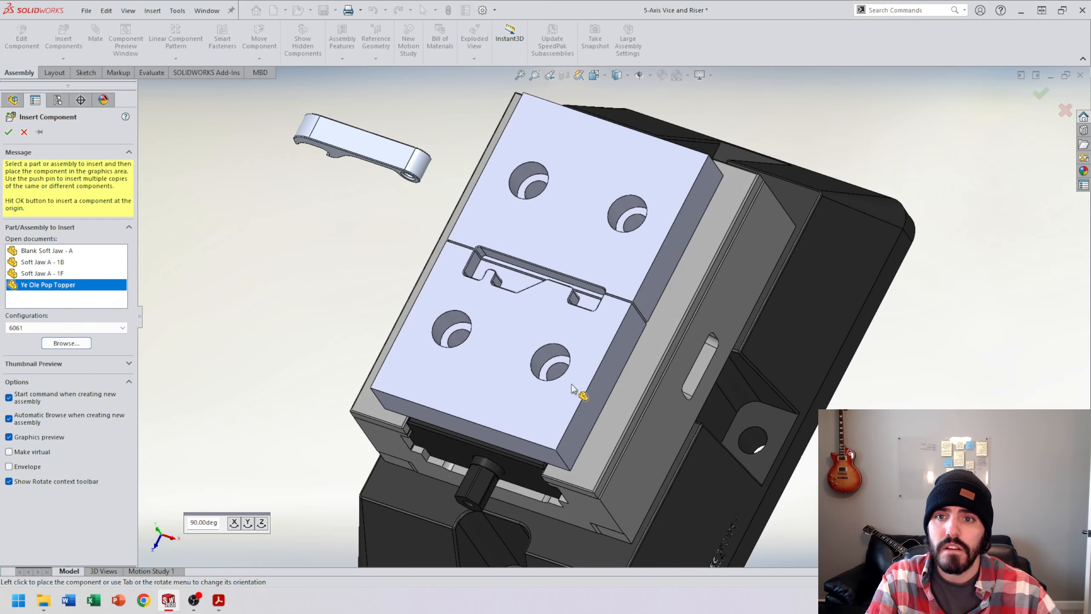
Step: Mate the long flat side face of Ye Ole Pop Topper coincident with the long pocket wall in Soft Jaw A - 1B
{"action": "middle_click_drag", "start_coordinate": [475, 344], "coordinate": [340, 237]}
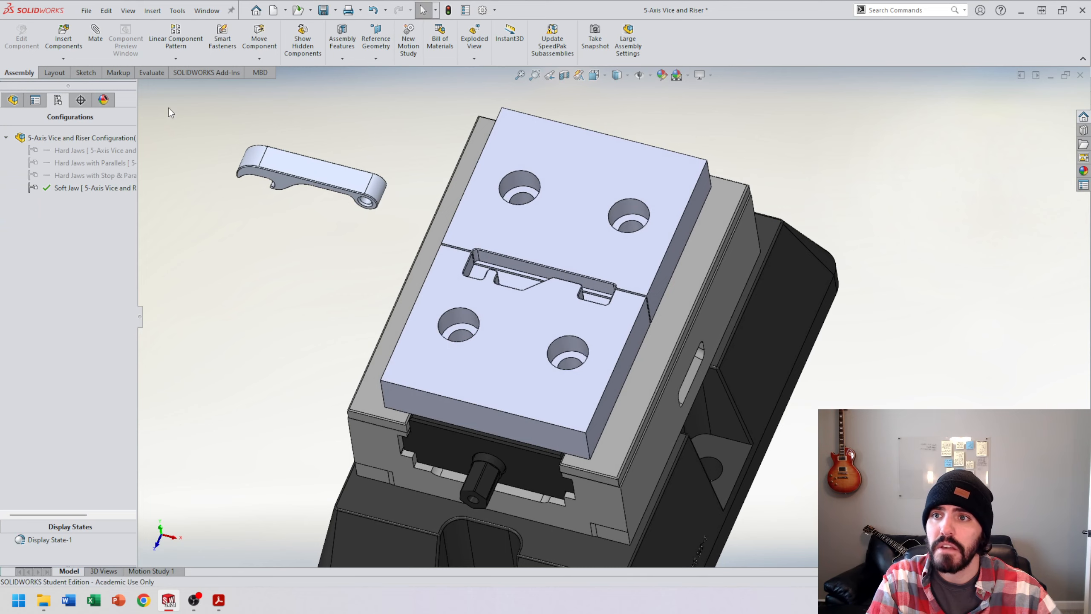
{"action": "left_click", "coordinate": [96, 34]}
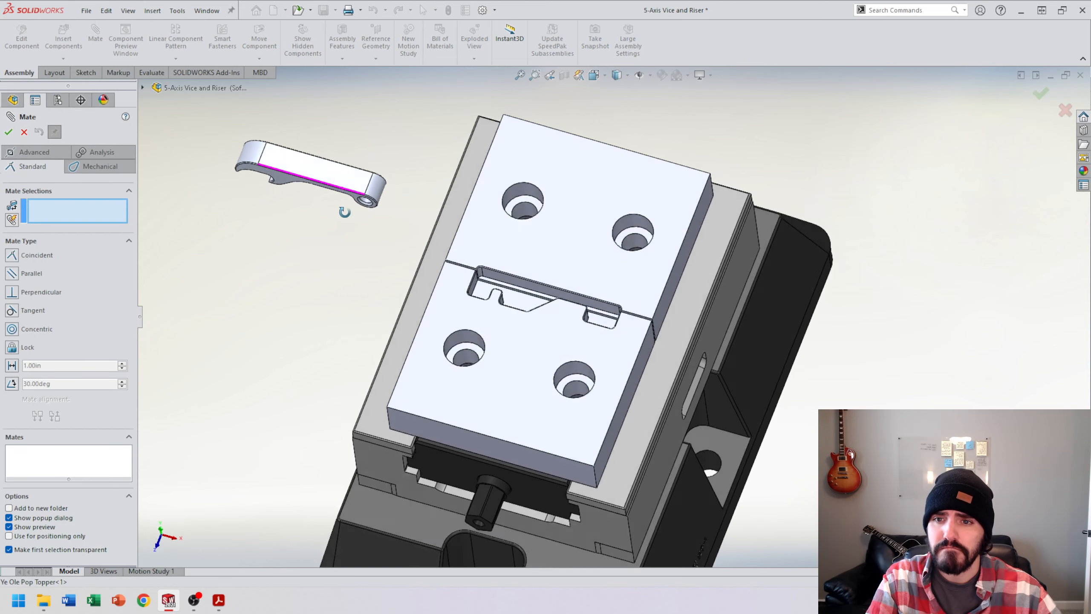
{"action": "left_click", "coordinate": [329, 174]}
{"action": "middle_click_drag", "start_coordinate": [537, 275], "coordinate": [552, 224]}
{"action": "scroll", "coordinate": [532, 286], "scroll_direction": "down", "scroll_amount": 5}
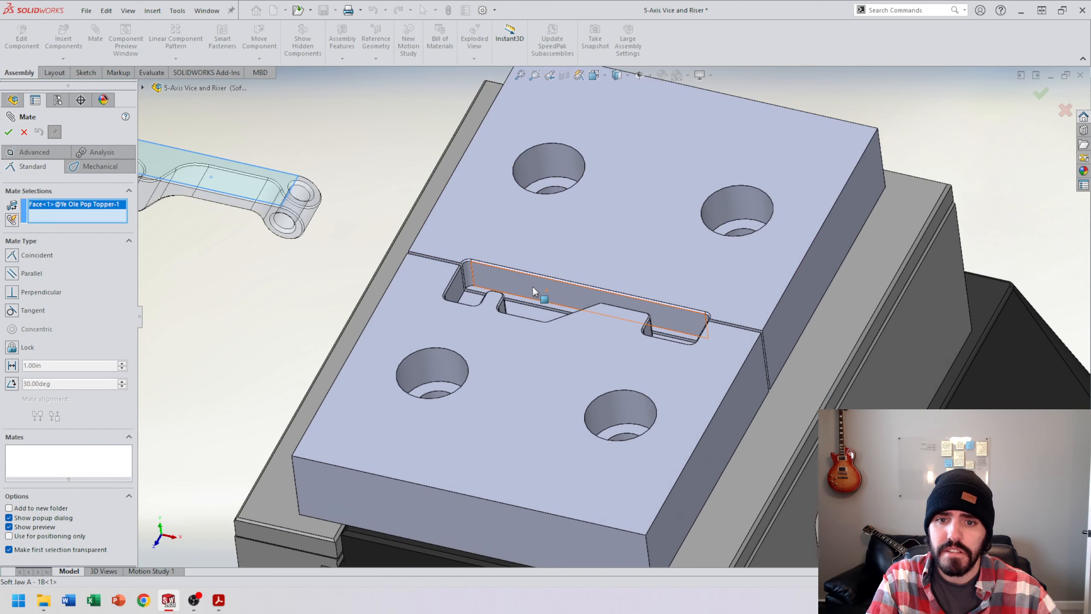
{"action": "left_click", "coordinate": [533, 287]}
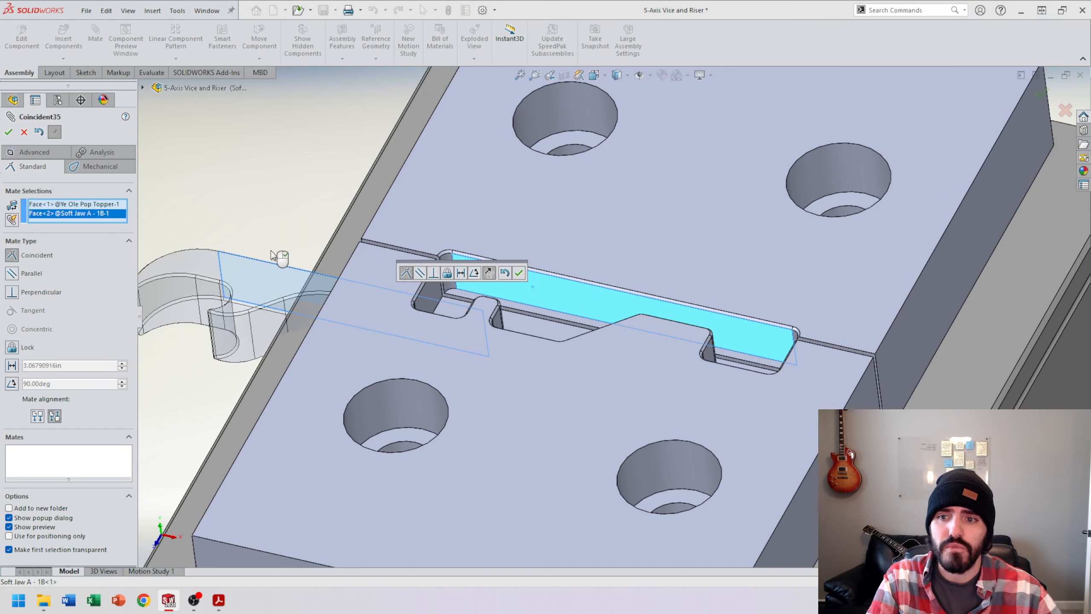
{"action": "scroll", "coordinate": [292, 240], "scroll_direction": "up", "scroll_amount": 3}
{"action": "left_click", "coordinate": [519, 273]}
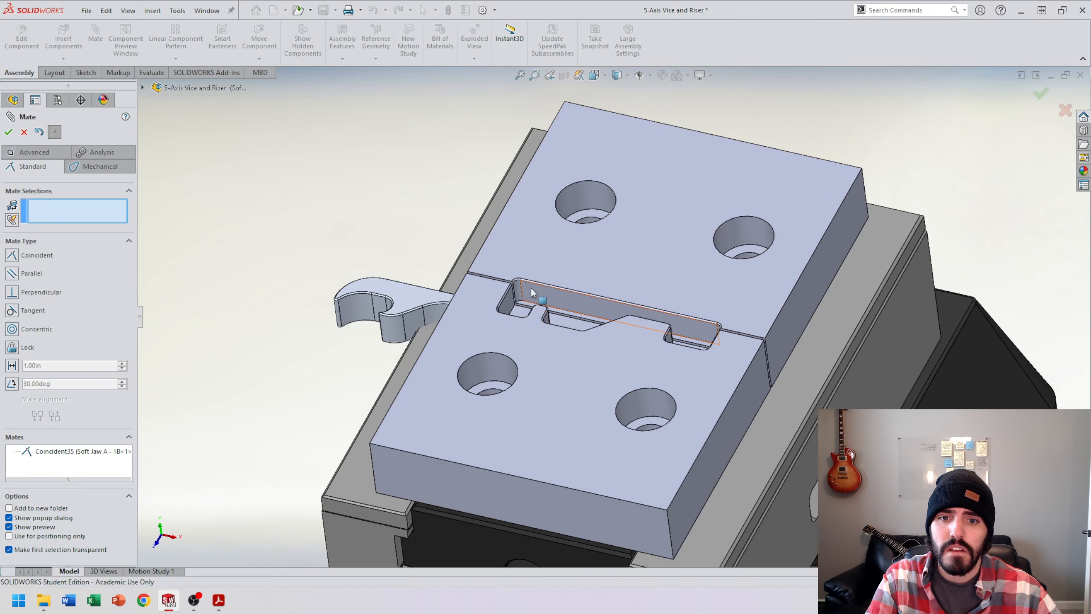
Step: Mate the underside of Ye Ole Pop Topper coincident with the pocket floor of Soft Jaw A - 1F
{"action": "scroll", "coordinate": [591, 314], "scroll_direction": "down", "scroll_amount": 5}
{"action": "left_click", "coordinate": [591, 316]}
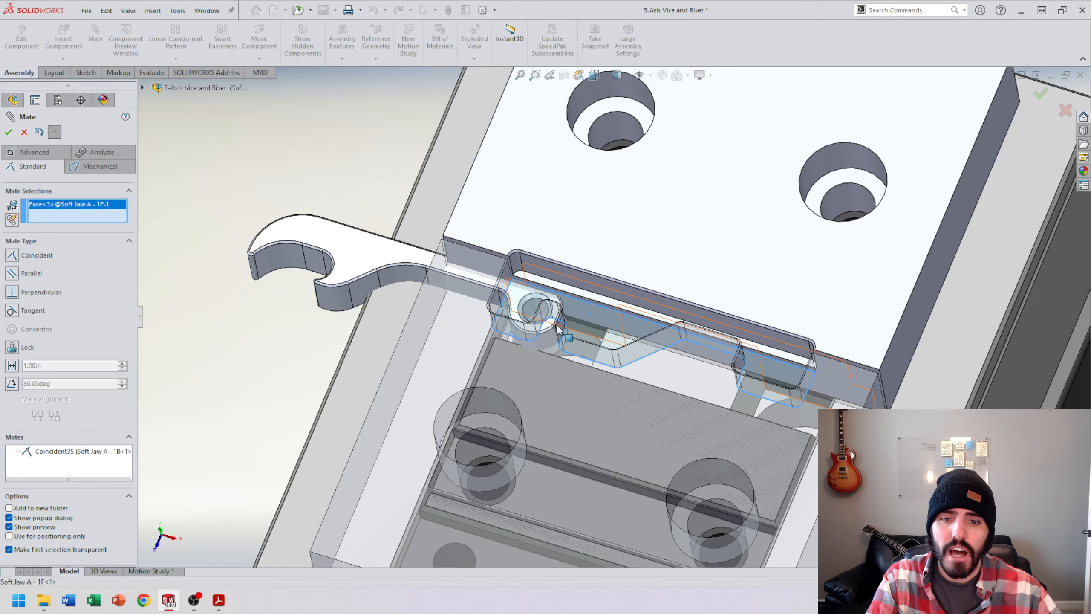
{"action": "middle_click_drag", "start_coordinate": [589, 327], "coordinate": [625, 176]}
{"action": "left_click", "coordinate": [411, 229]}
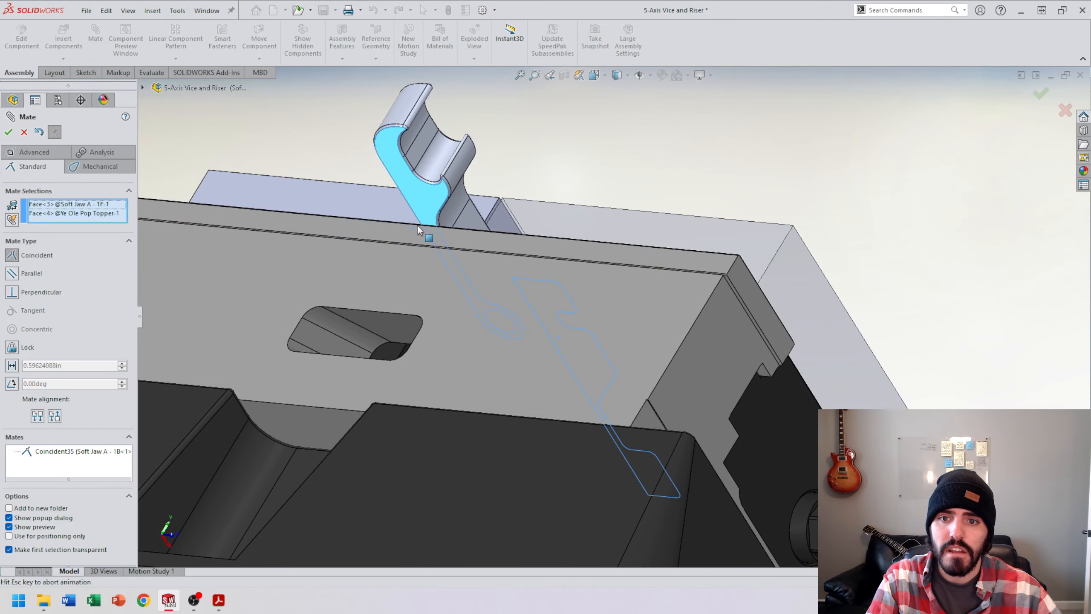
{"action": "left_click", "coordinate": [445, 196]}
Step: Add a tangent mate between the rounded hole end of Ye Ole Pop Topper and the pocket end wall of Soft Jaw A - 1F
{"action": "scroll", "coordinate": [515, 202], "scroll_direction": "up", "scroll_amount": 3}
{"action": "middle_click_drag", "start_coordinate": [532, 202], "coordinate": [378, 178]}
{"action": "scroll", "coordinate": [586, 209], "scroll_direction": "down", "scroll_amount": 5}
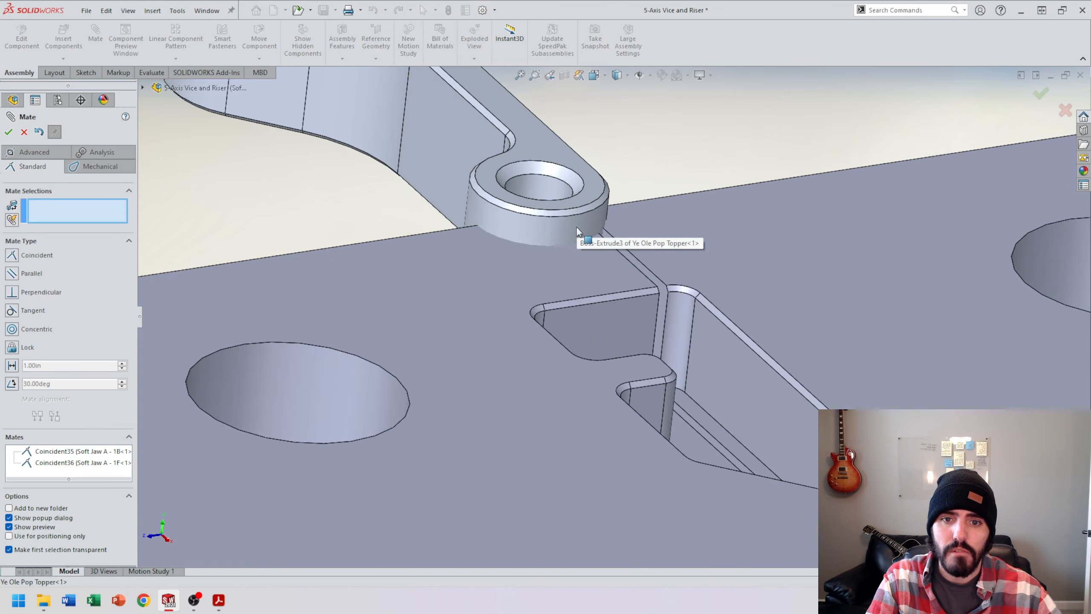
{"action": "left_click", "coordinate": [553, 230]}
{"action": "scroll", "coordinate": [620, 302], "scroll_direction": "up", "scroll_amount": 5}
{"action": "middle_click_drag", "start_coordinate": [650, 338], "coordinate": [705, 359]}
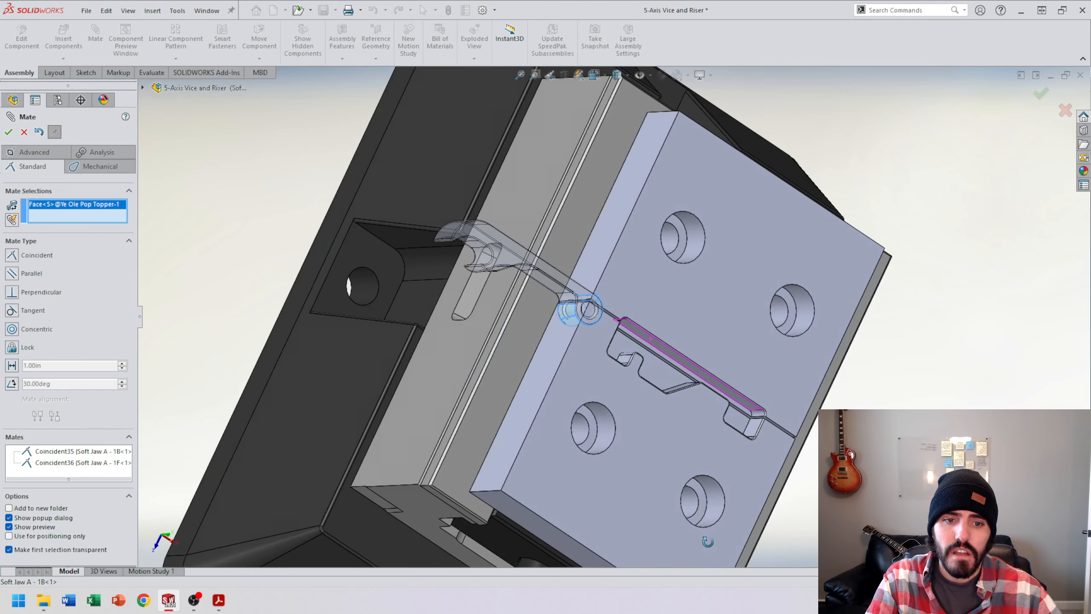
{"action": "scroll", "coordinate": [745, 374], "scroll_direction": "down", "scroll_amount": 5}
{"action": "scroll", "coordinate": [742, 379], "scroll_direction": "up", "scroll_amount": 3}
{"action": "left_click", "coordinate": [694, 350]}
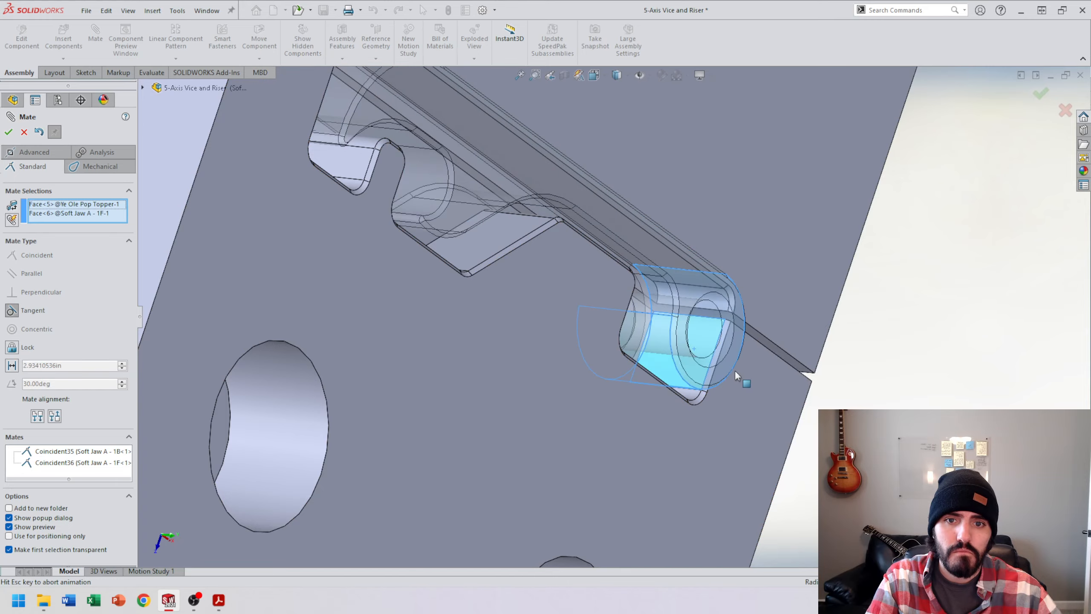
{"action": "scroll", "coordinate": [735, 375], "scroll_direction": "up", "scroll_amount": 3}
{"action": "middle_click_drag", "start_coordinate": [735, 375], "coordinate": [750, 375]}
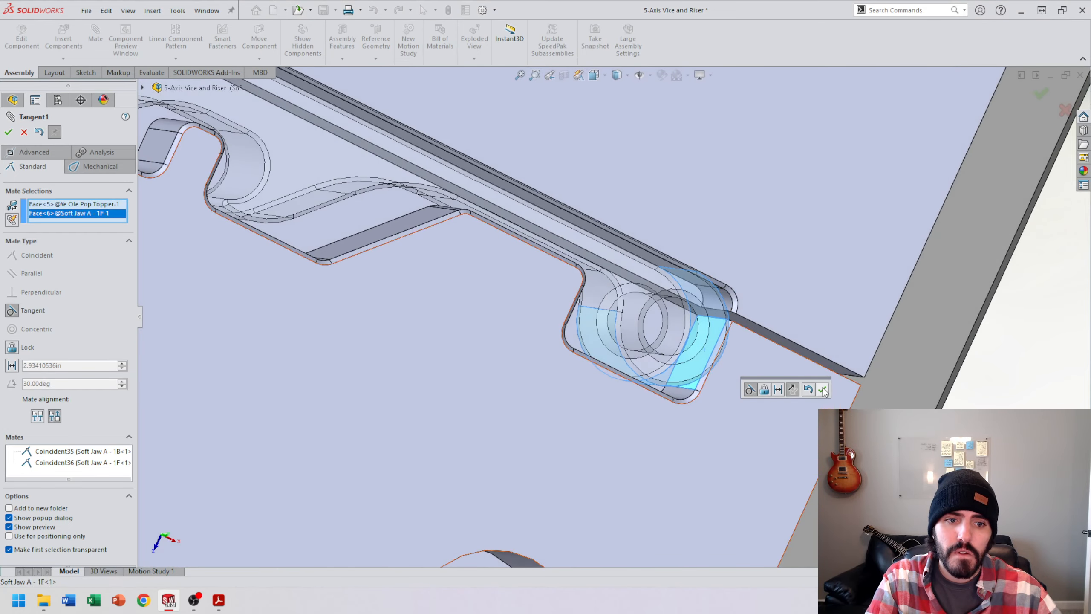
{"action": "key", "text": "Return"}
{"action": "scroll", "coordinate": [665, 368], "scroll_direction": "up", "scroll_amount": 4}
{"action": "middle_click_drag", "start_coordinate": [665, 368], "coordinate": [600, 338]}
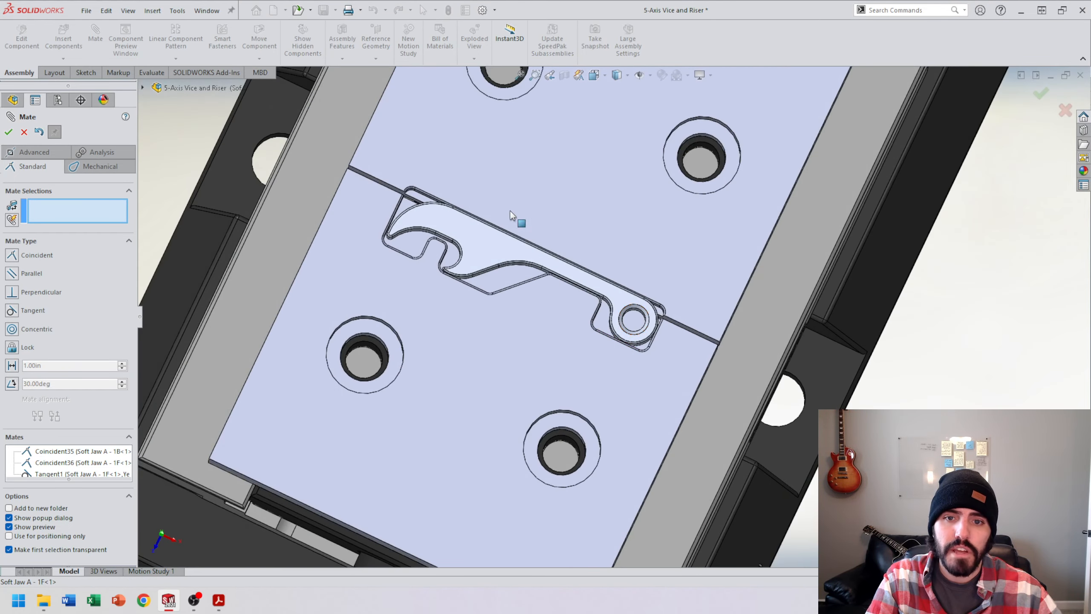
{"action": "scroll", "coordinate": [484, 227], "scroll_direction": "up", "scroll_amount": 3}
{"action": "middle_click_drag", "start_coordinate": [511, 324], "coordinate": [505, 271]}
{"action": "scroll", "coordinate": [504, 270], "scroll_direction": "down", "scroll_amount": 5}
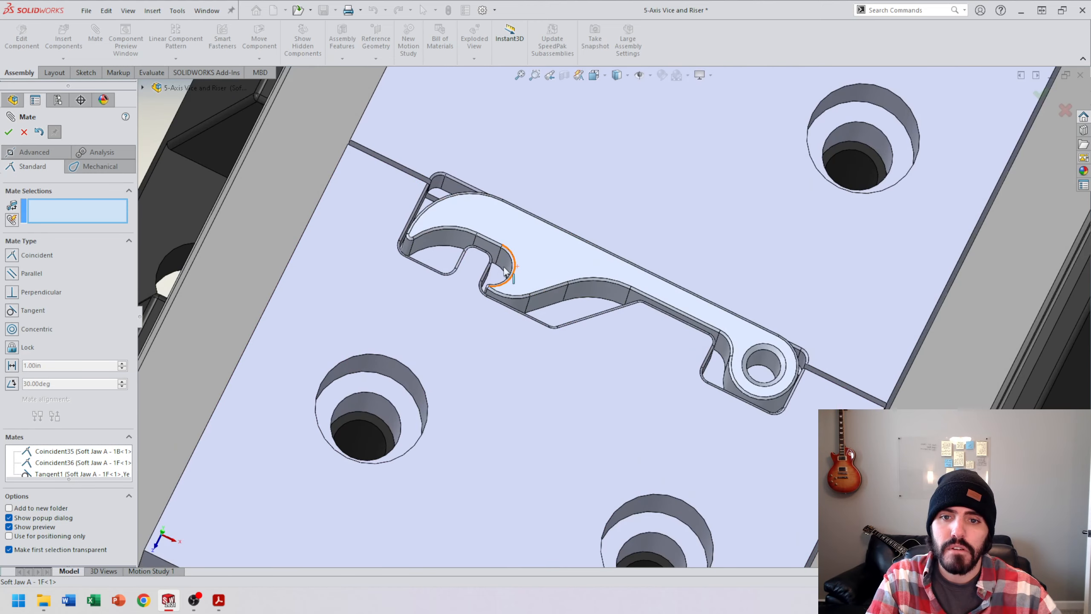
Step: Measure the distance between the inner hook face of Ye Ole Pop Topper and the end of the small pocket tab in Soft Jaw A - 1F
{"action": "scroll", "coordinate": [504, 271], "scroll_direction": "down", "scroll_amount": 8}
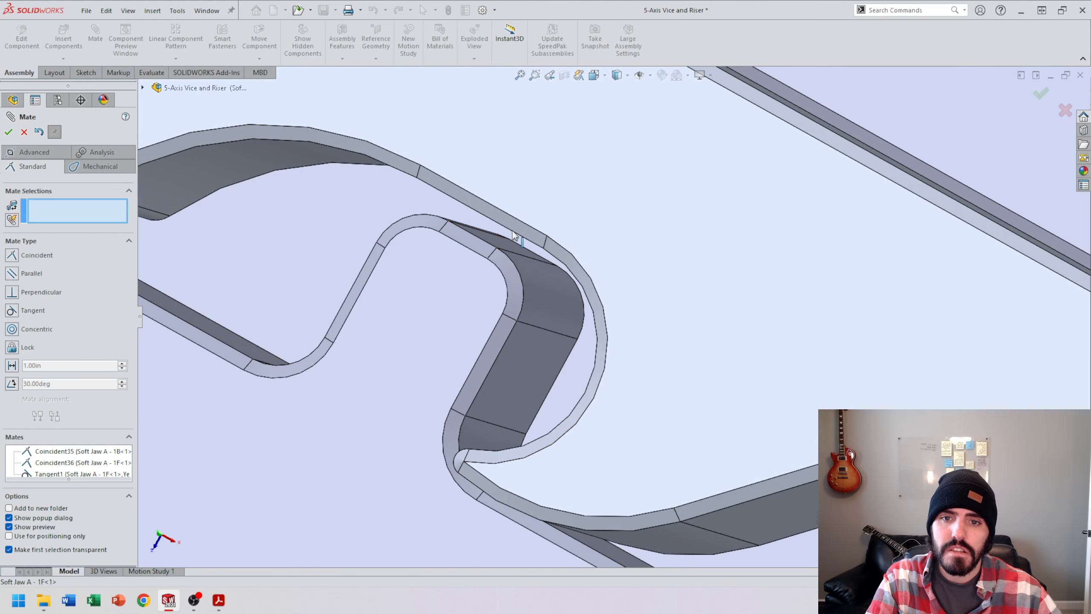
{"action": "middle_click_drag", "start_coordinate": [514, 235], "coordinate": [499, 236]}
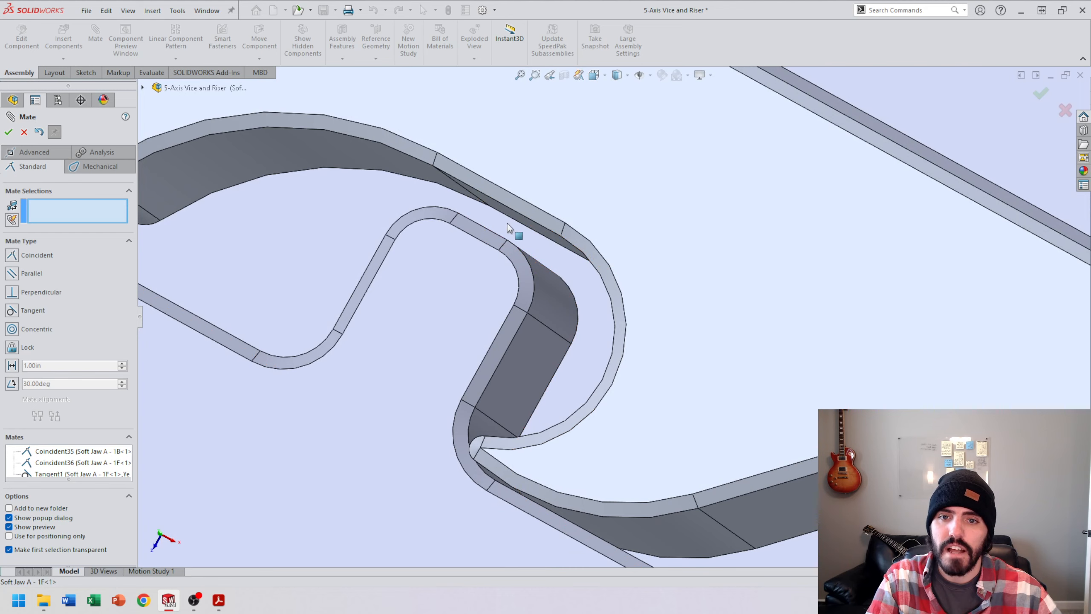
{"action": "key", "text": "Escape"}
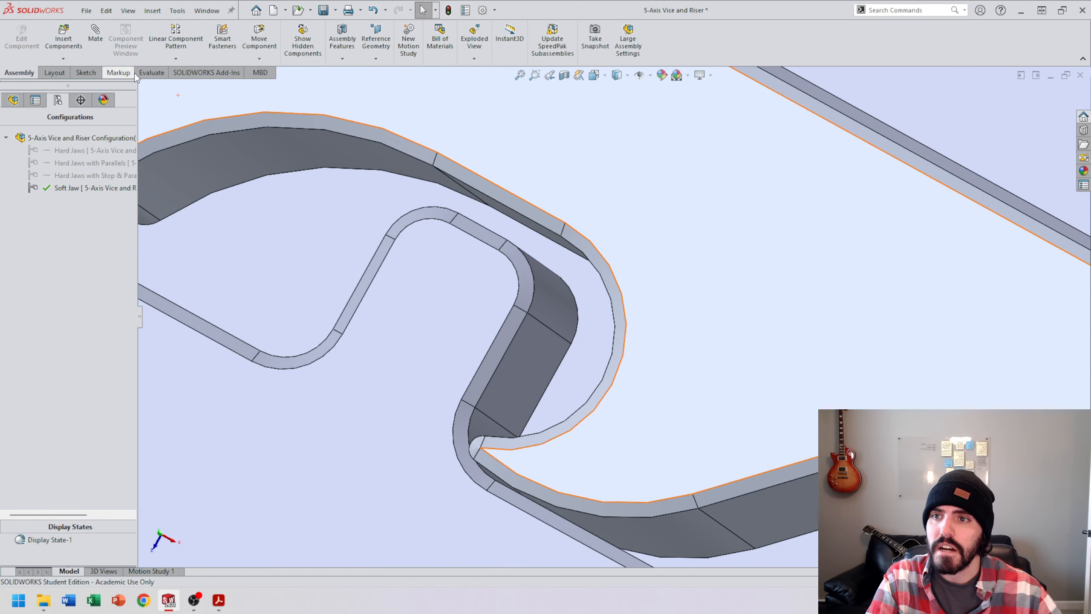
{"action": "left_click", "coordinate": [151, 72]}
{"action": "left_click", "coordinate": [159, 34]}
{"action": "middle_click_drag", "start_coordinate": [537, 250], "coordinate": [448, 242]}
{"action": "left_click", "coordinate": [530, 246]}
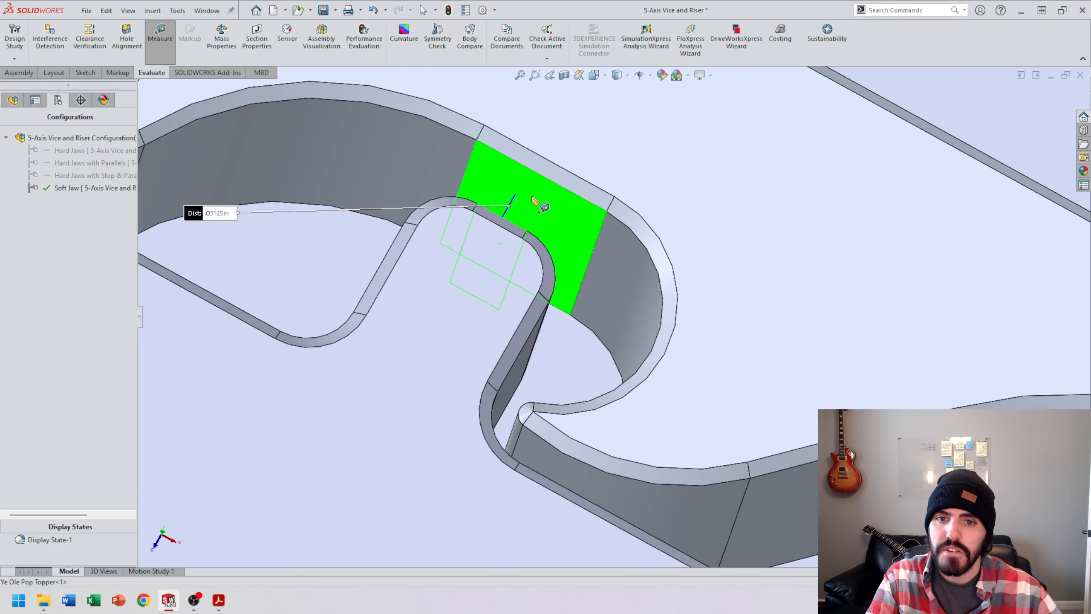
{"action": "key", "text": "Escape"}
Step: Open the Soft Jaw A - 1F part on its own and edit Sketch1 of its Cut-Extrude1 pocket
{"action": "left_click", "coordinate": [369, 271]}
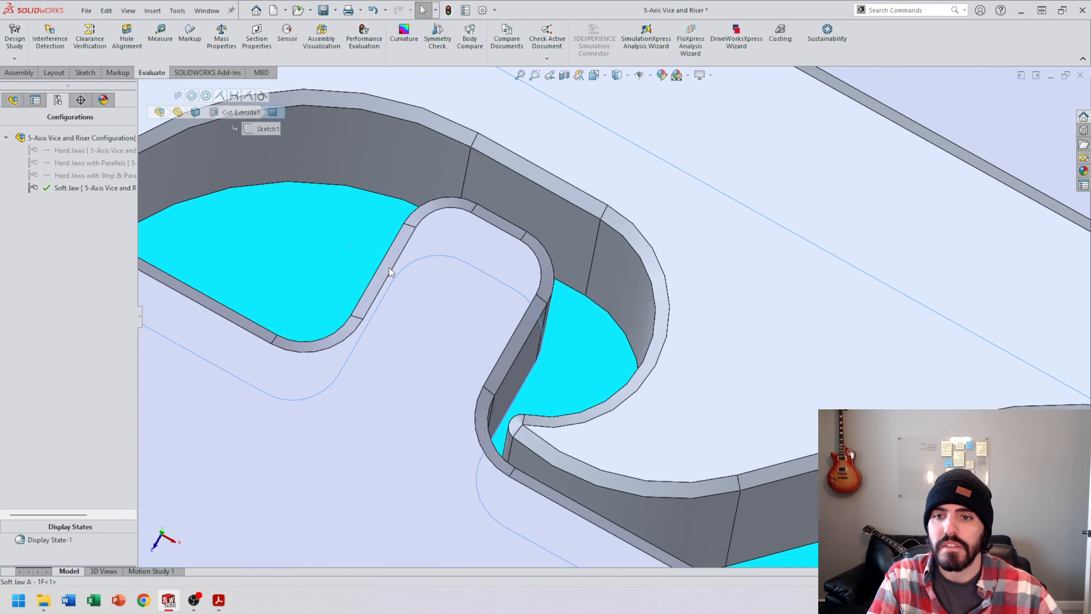
{"action": "right_click", "coordinate": [320, 251]}
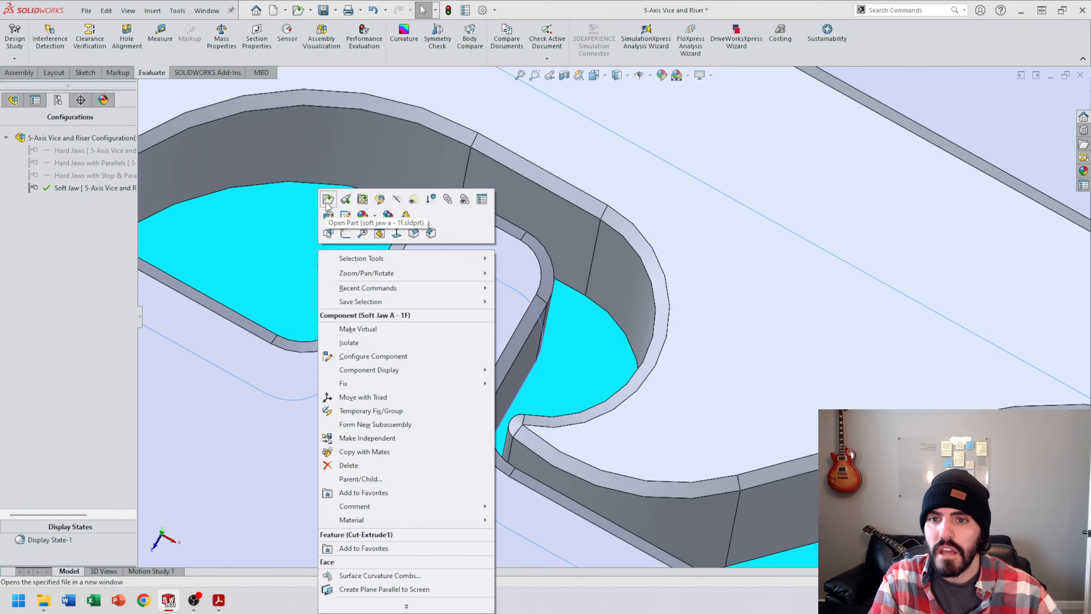
{"action": "left_click", "coordinate": [437, 320]}
{"action": "scroll", "coordinate": [515, 340], "scroll_direction": "down", "scroll_amount": 3}
{"action": "left_click", "coordinate": [509, 312]}
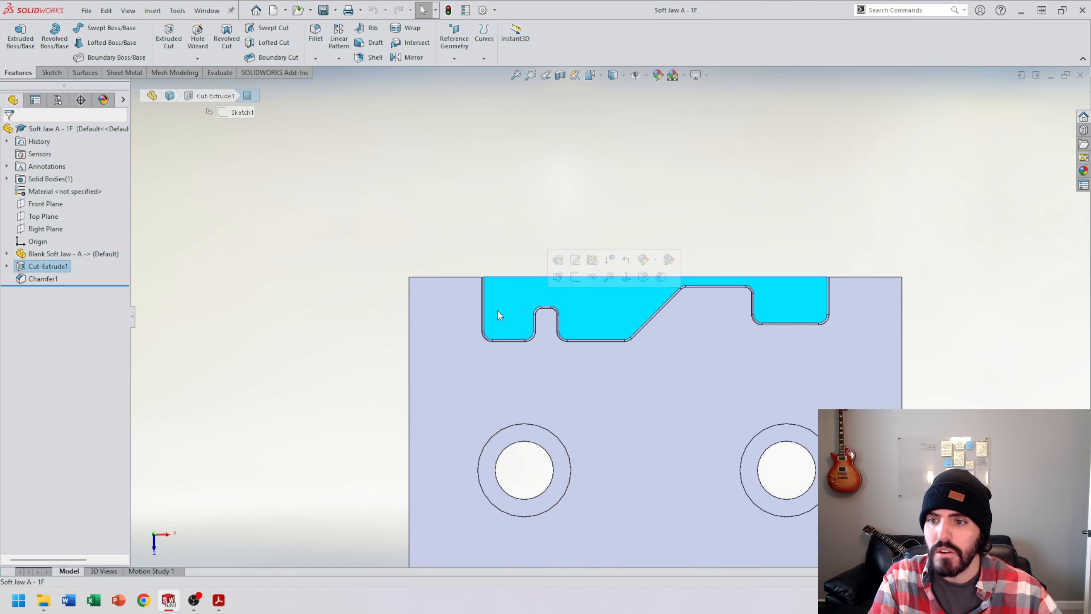
{"action": "left_click", "coordinate": [6, 266]}
{"action": "left_click", "coordinate": [51, 278]}
{"action": "left_click", "coordinate": [73, 246]}
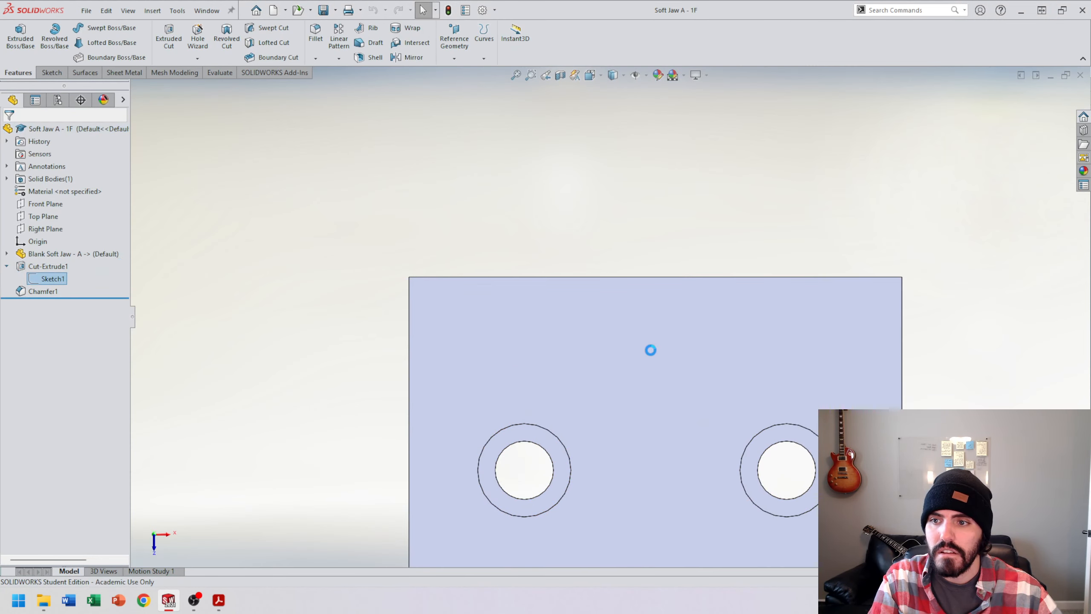
Step: Set the height dimension of the small rounded tab in the pocket sketch to 0.28125 in and exit the sketch
{"action": "scroll", "coordinate": [433, 221], "scroll_direction": "down", "scroll_amount": 5}
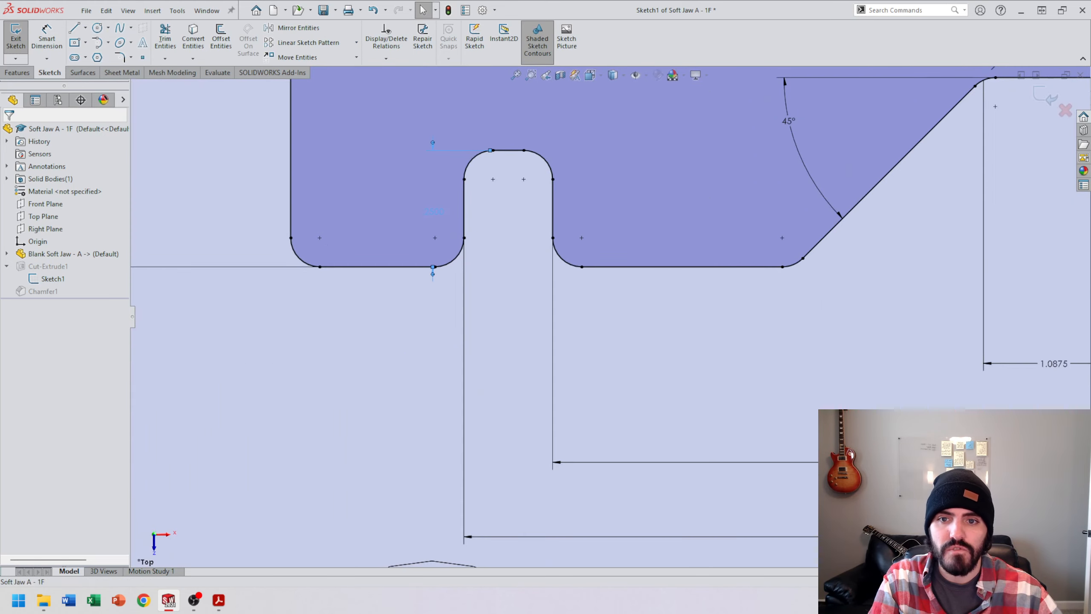
{"action": "left_click", "coordinate": [436, 220]}
{"action": "double_click", "coordinate": [436, 219]}
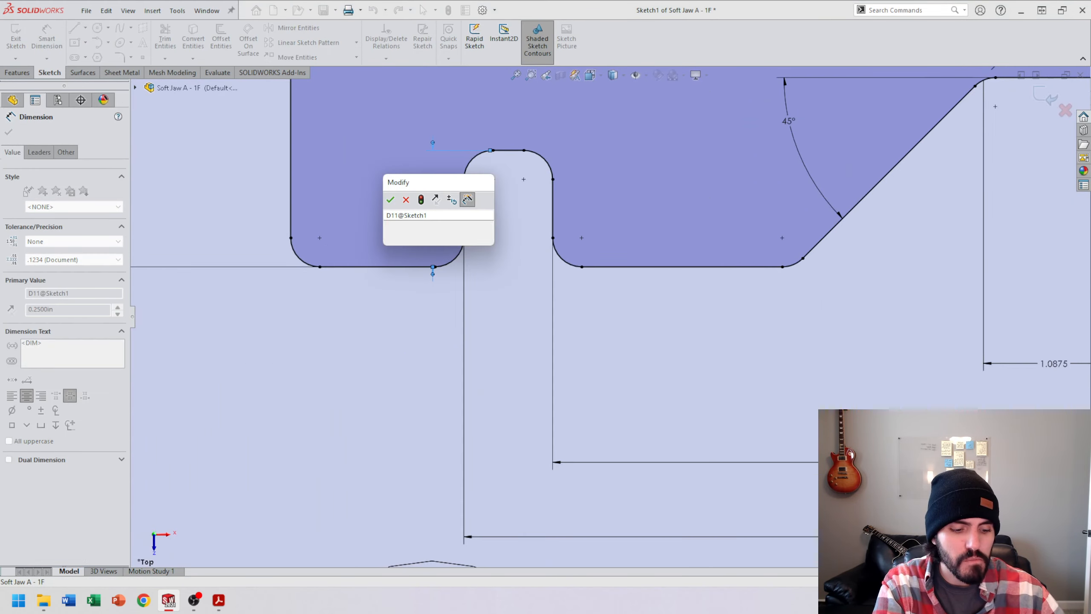
{"action": "scroll", "coordinate": [436, 219], "scroll_direction": "up", "scroll_amount": 5}
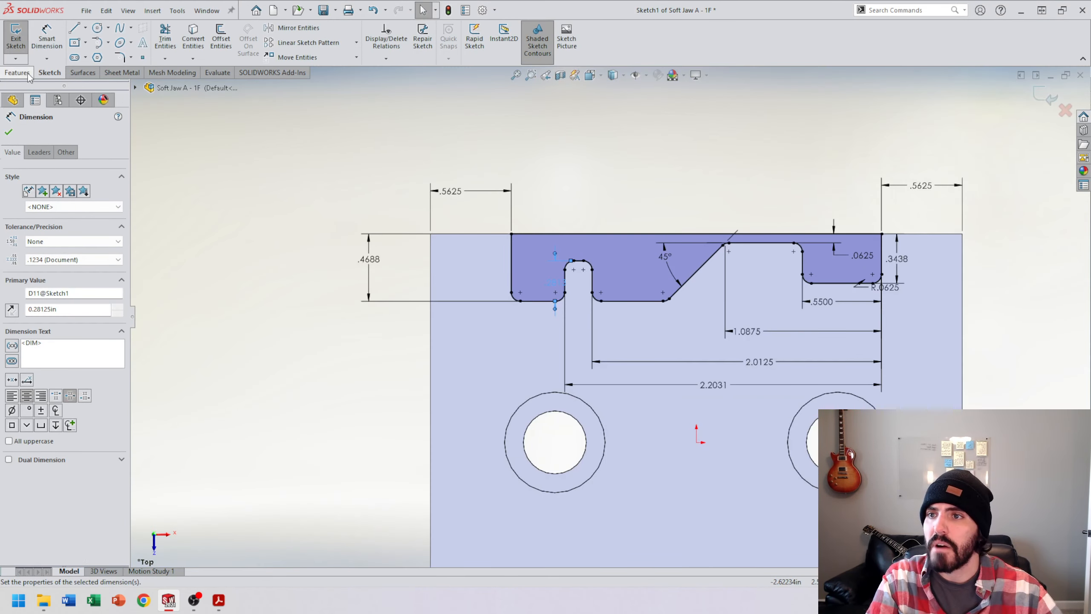
{"action": "left_click", "coordinate": [8, 132]}
{"action": "left_click", "coordinate": [15, 36]}
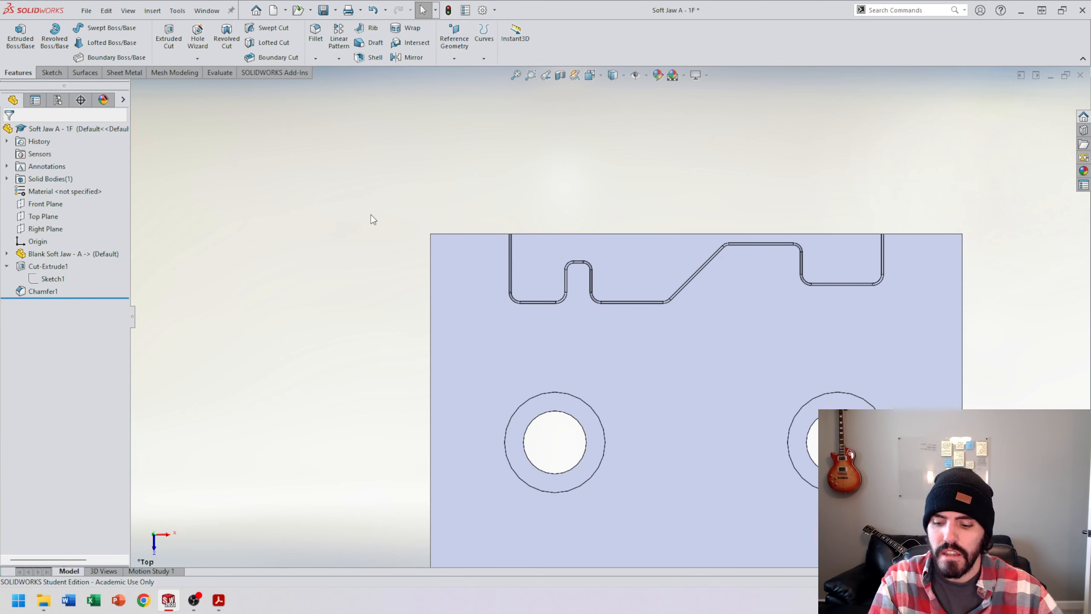
Step: Return to the 5-Axis Vice and Riser assembly and rebuild it with the modified Soft Jaw A - 1F
{"action": "key", "text": "ctrl+Tab"}
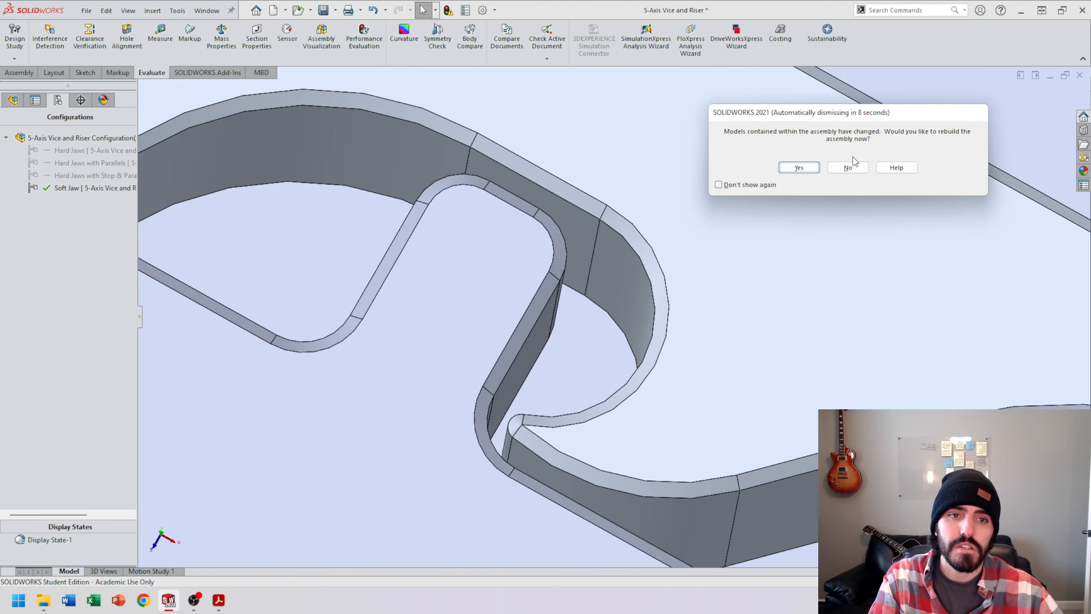
{"action": "left_click", "coordinate": [798, 167]}
{"action": "middle_click_drag", "start_coordinate": [507, 297], "coordinate": [786, 282]}
{"action": "scroll", "coordinate": [775, 382], "scroll_direction": "up", "scroll_amount": 8}
{"action": "scroll", "coordinate": [756, 365], "scroll_direction": "up", "scroll_amount": 3}
{"action": "middle_click_drag", "start_coordinate": [756, 365], "coordinate": [673, 352]}
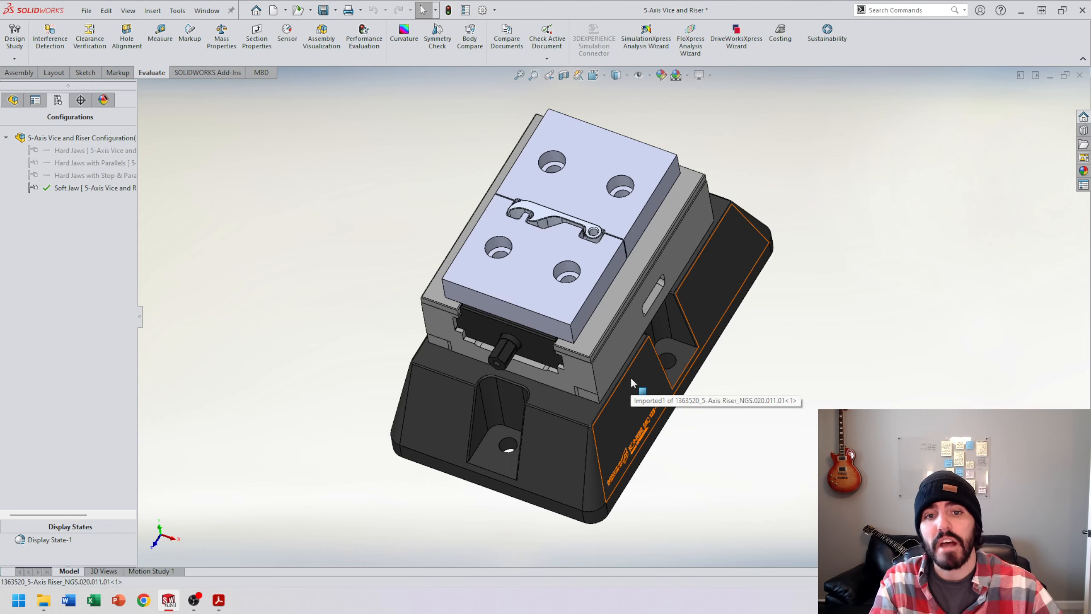
Step: Examine how Ye Ole Pop Topper sits in the pocket between the two soft jaws on the vice
{"action": "scroll", "coordinate": [547, 239], "scroll_direction": "down", "scroll_amount": 5}
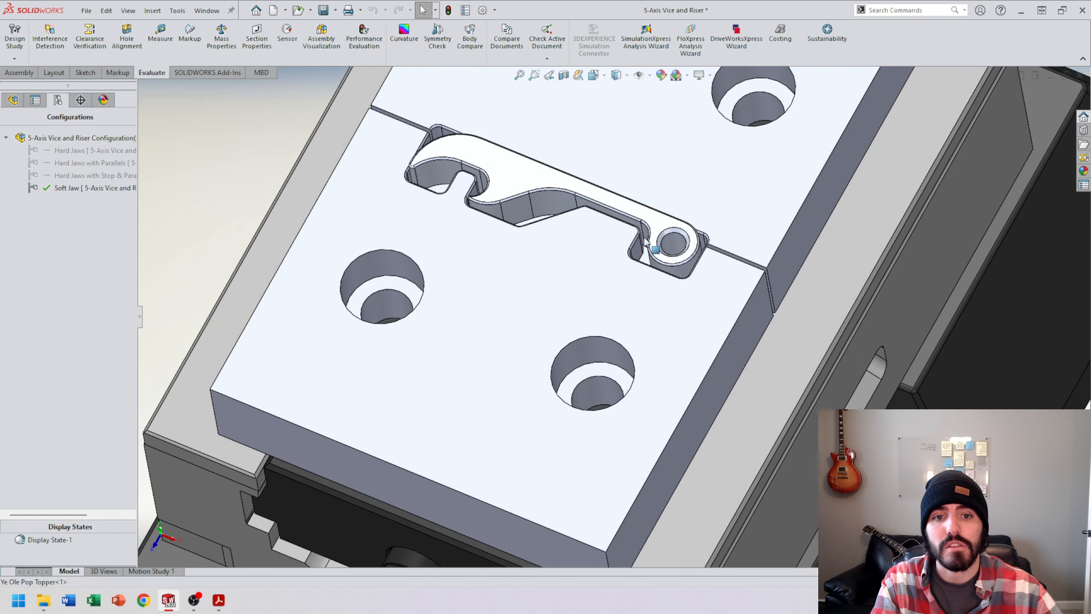
{"action": "scroll", "coordinate": [613, 268], "scroll_direction": "up", "scroll_amount": 2}
{"action": "scroll", "coordinate": [564, 242], "scroll_direction": "down", "scroll_amount": 3}
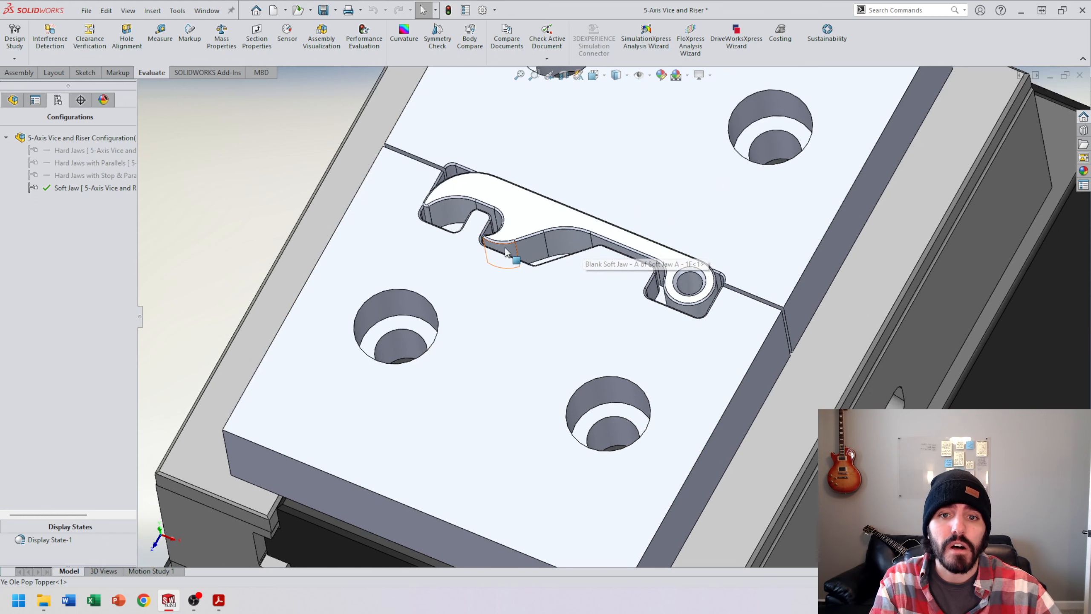
{"action": "scroll", "coordinate": [591, 294], "scroll_direction": "up", "scroll_amount": 8}
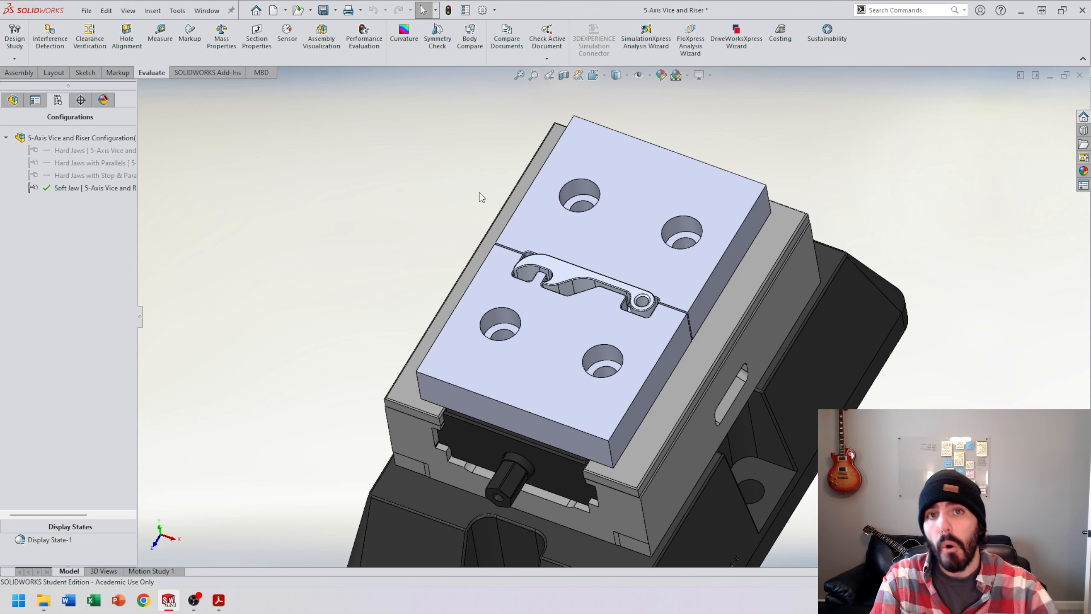
{"action": "scroll", "coordinate": [494, 223], "scroll_direction": "up", "scroll_amount": 3}
{"action": "scroll", "coordinate": [537, 281], "scroll_direction": "down", "scroll_amount": 7}
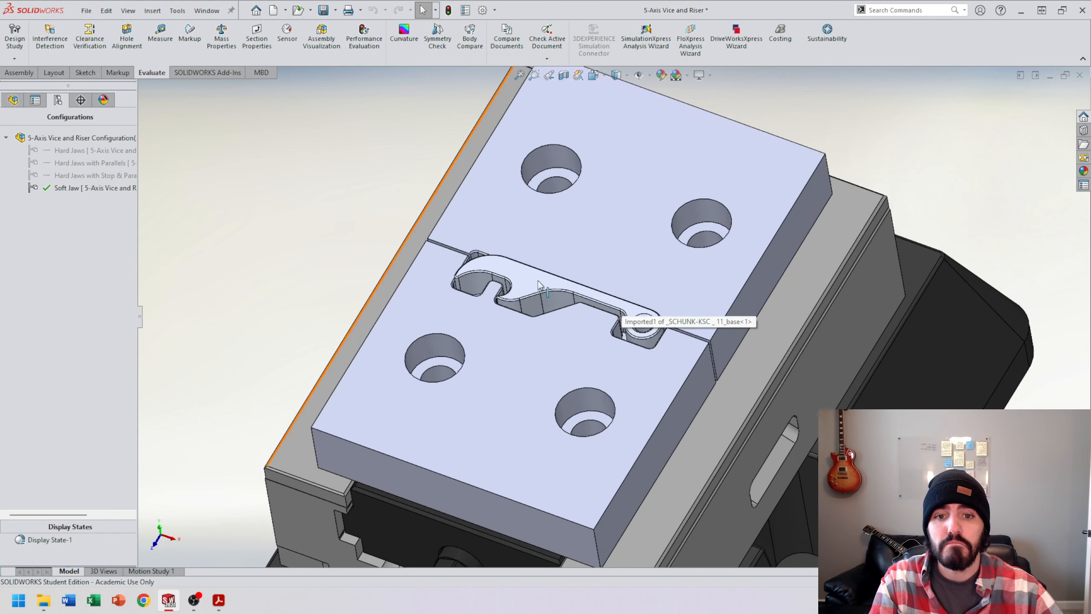
{"action": "left_click", "coordinate": [568, 293]}
{"action": "scroll", "coordinate": [598, 322], "scroll_direction": "up", "scroll_amount": 5}
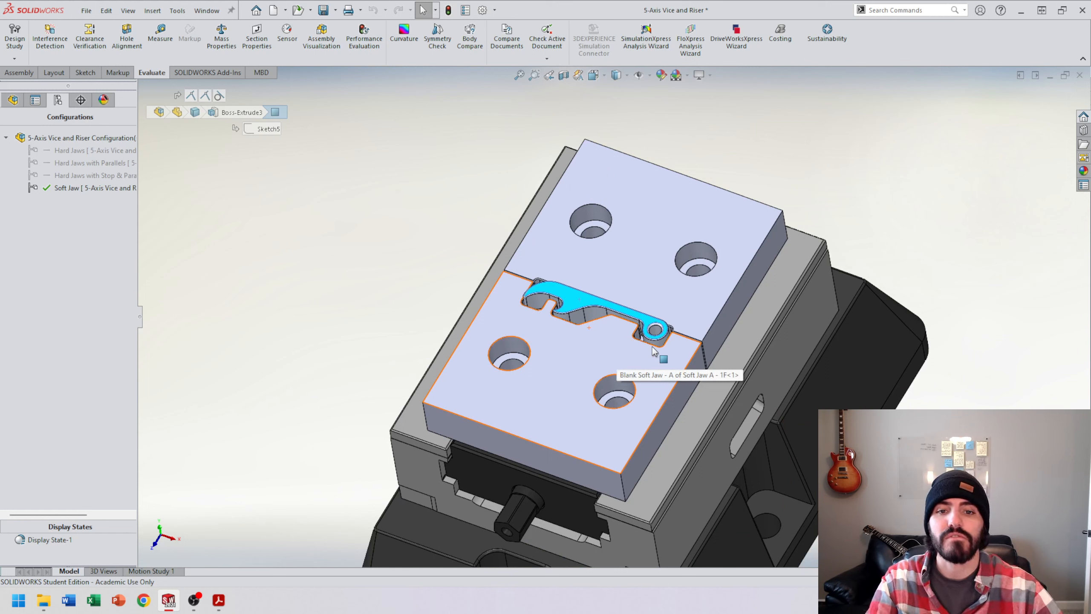
{"action": "key", "text": "Escape"}
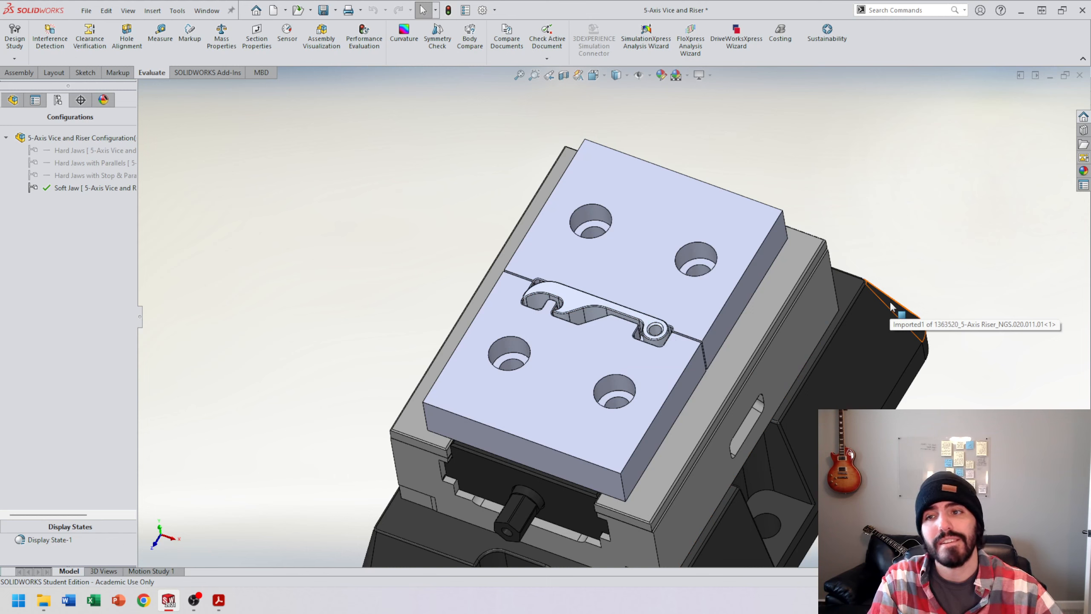